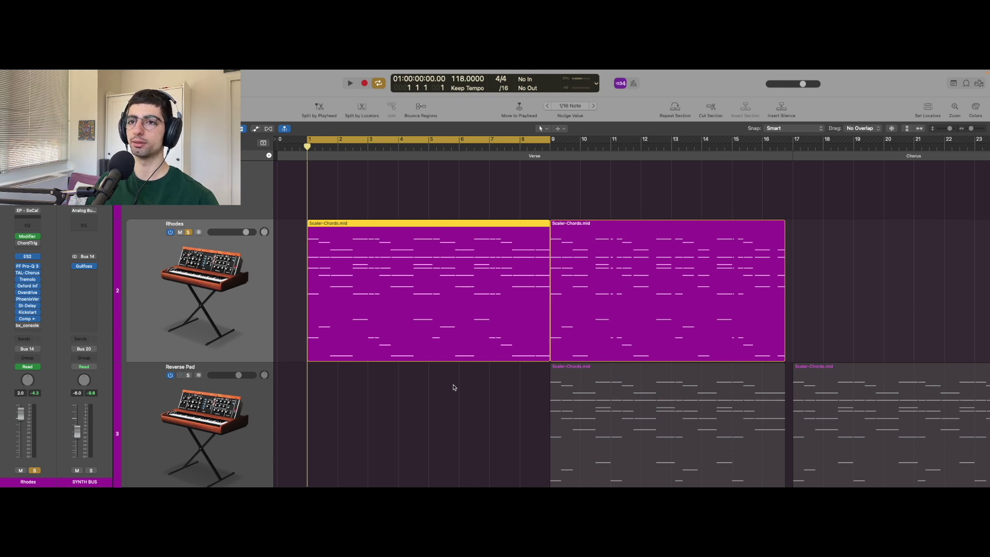
- Open the first Rhodes region in the Piano Roll and audition its opening chords one after another
scroll(453, 385, up, 3)
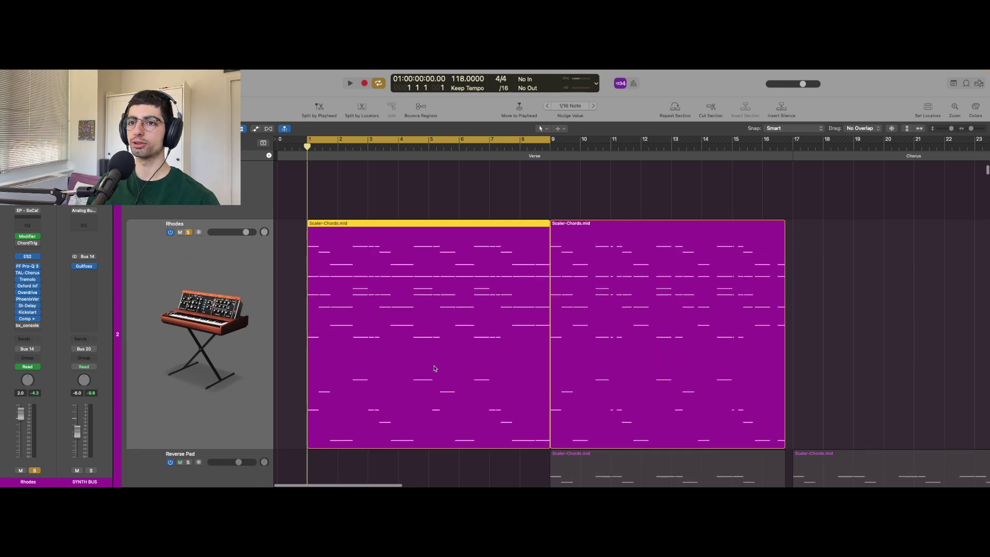
double_click(383, 268)
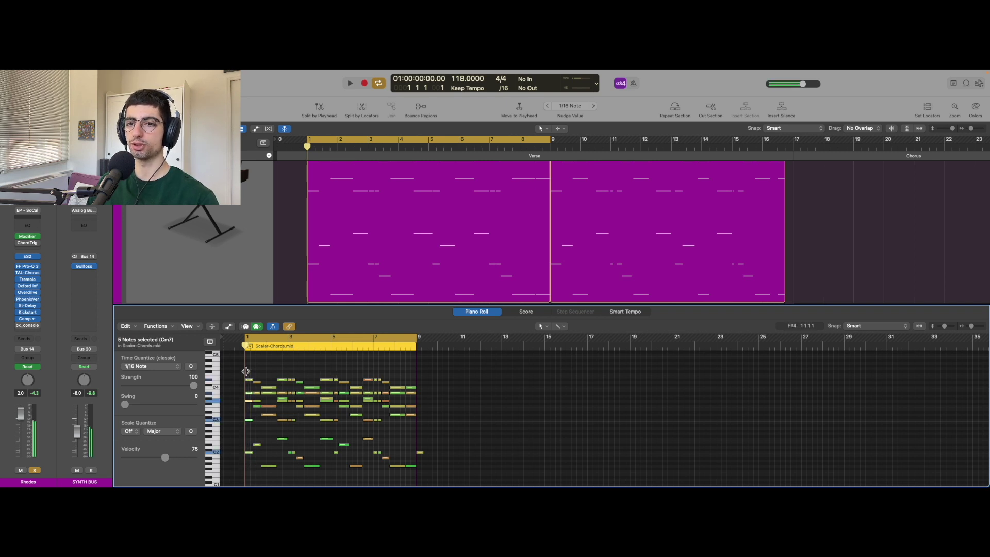
click(257, 444)
drag(255, 414, 255, 381)
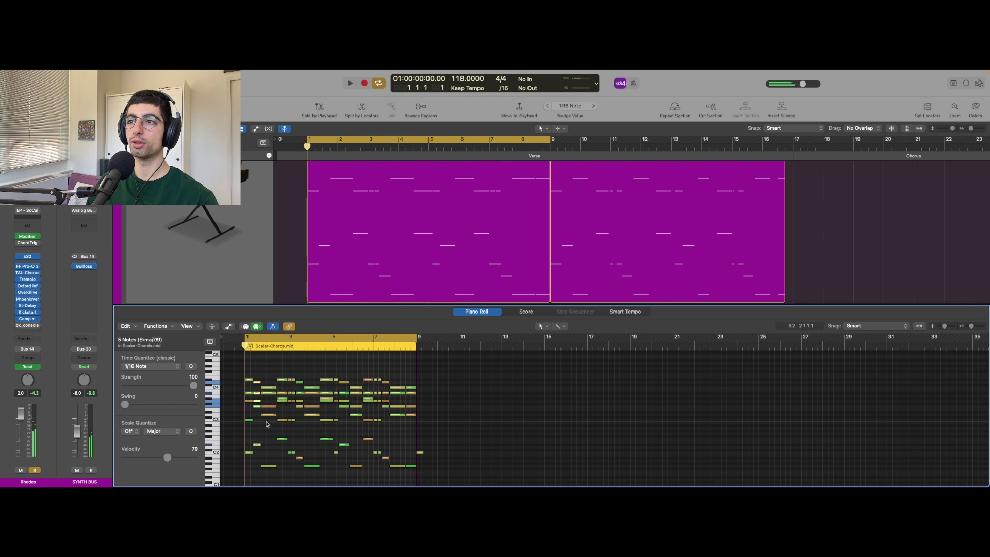
drag(273, 469, 269, 386)
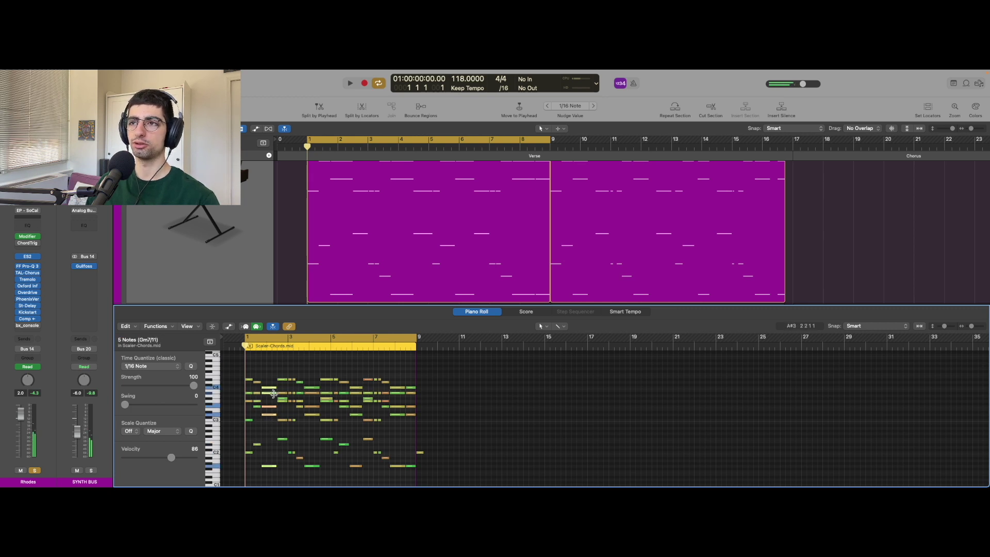
drag(281, 447, 283, 371)
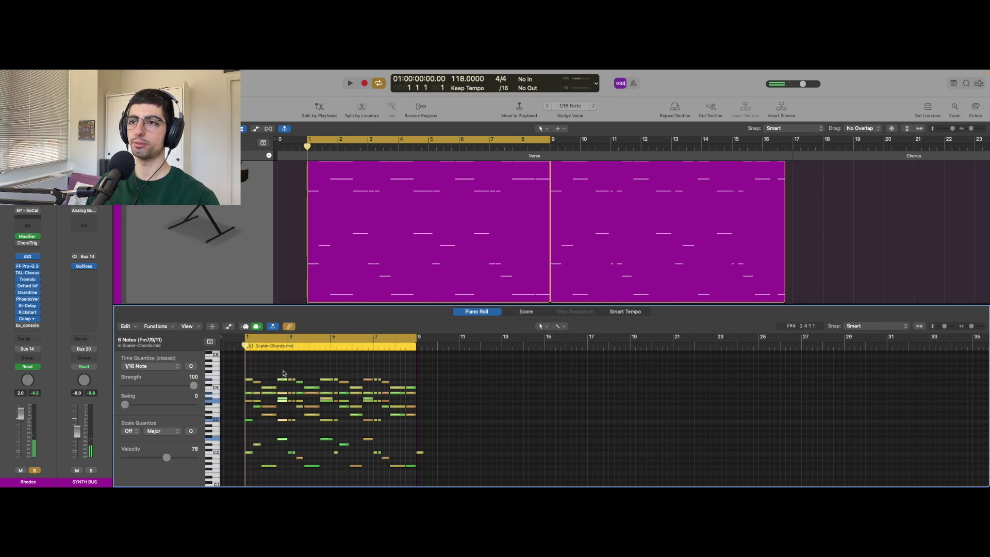
drag(290, 457, 291, 370)
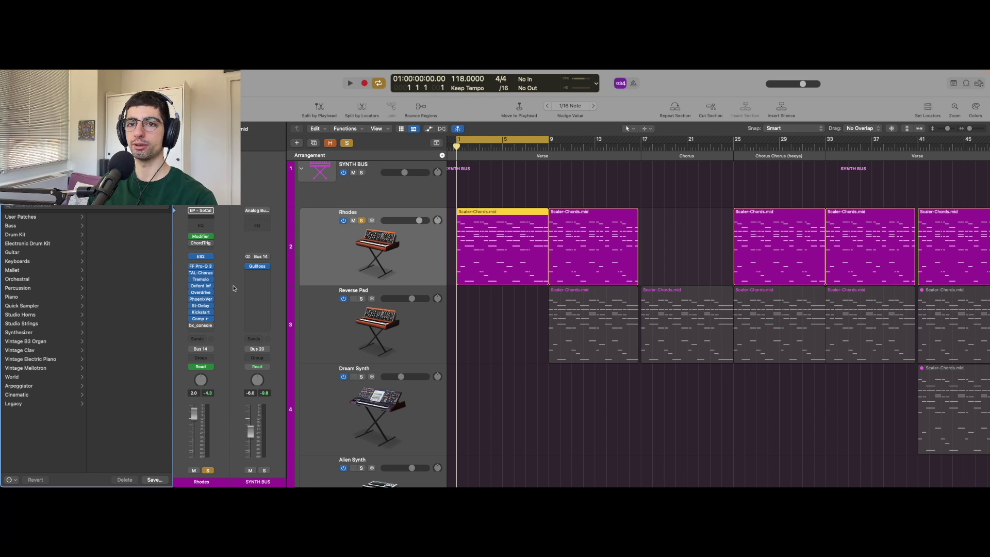
- Open the Rhodes track's FF Pro-Q 3 equalizer alongside its Band 1 Frequency and Gain Scale automation lanes
click(201, 266)
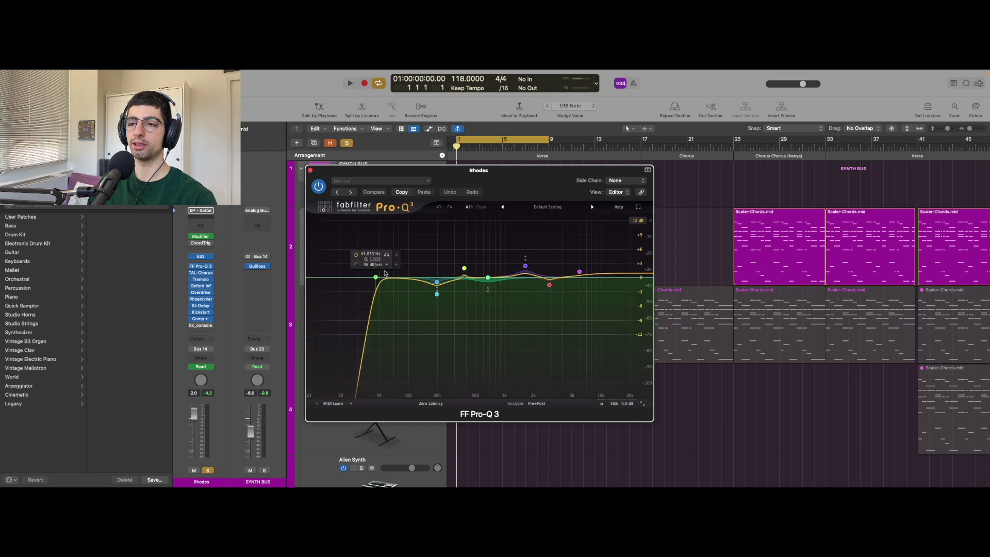
double_click(406, 279)
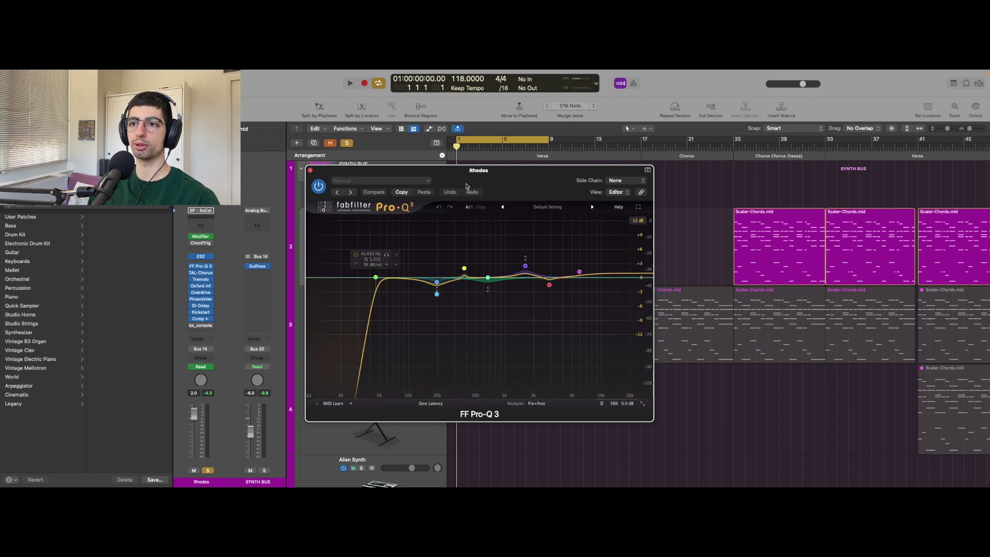
drag(490, 171, 305, 179)
click(672, 246)
key(a)
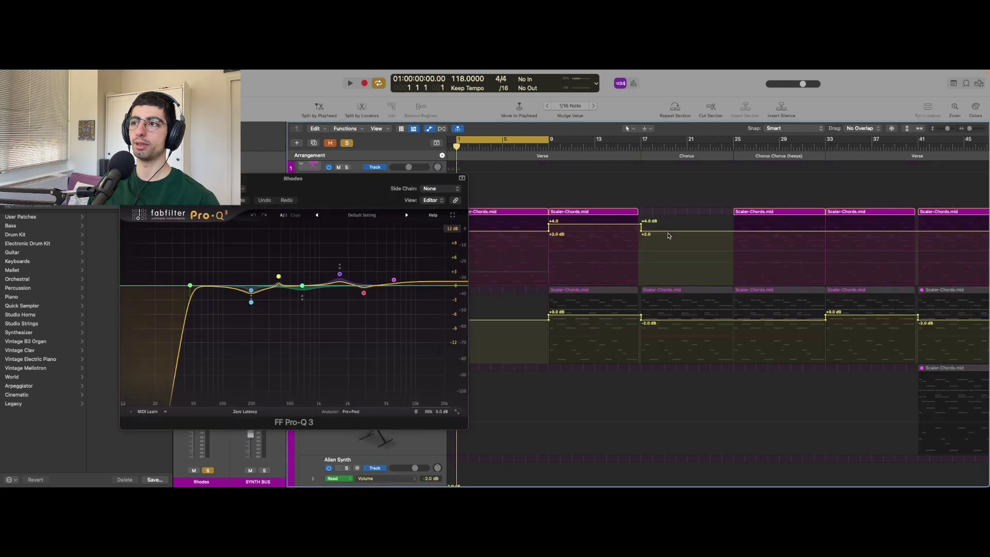
key(super+Left)
key(super+Left)
drag(390, 196, 890, 170)
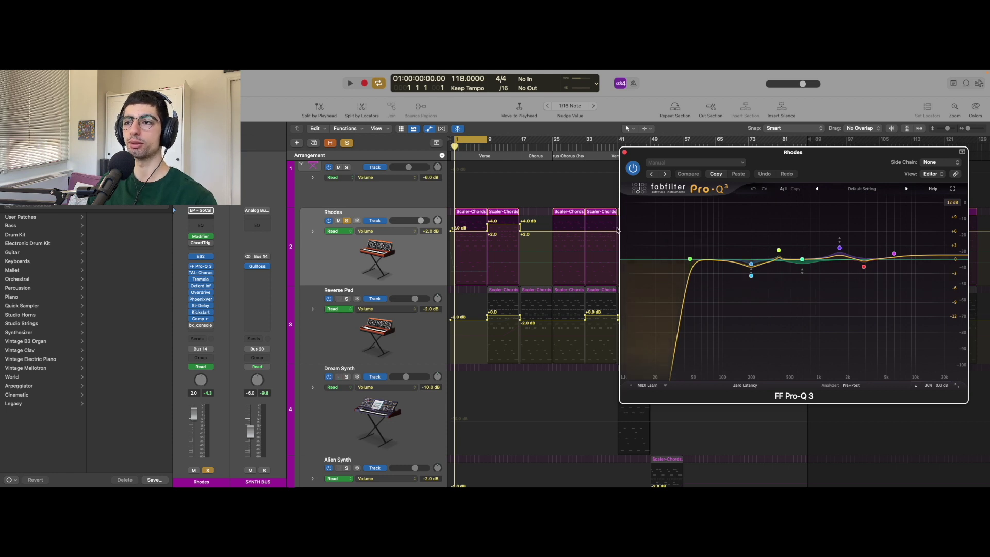
click(312, 230)
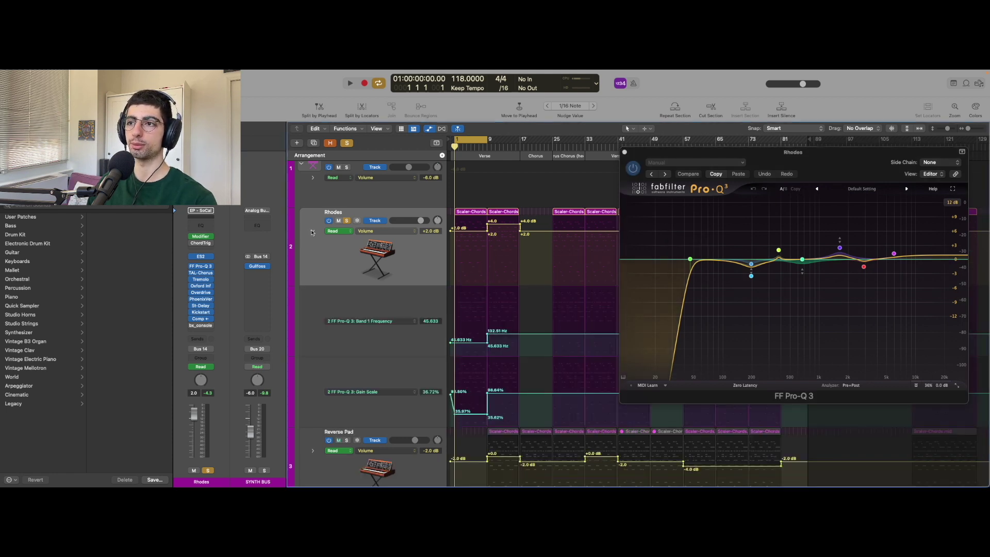
- Compare the Rhodes EQ's low-cut band at bars 9 and 1, and close the equalizer
click(486, 144)
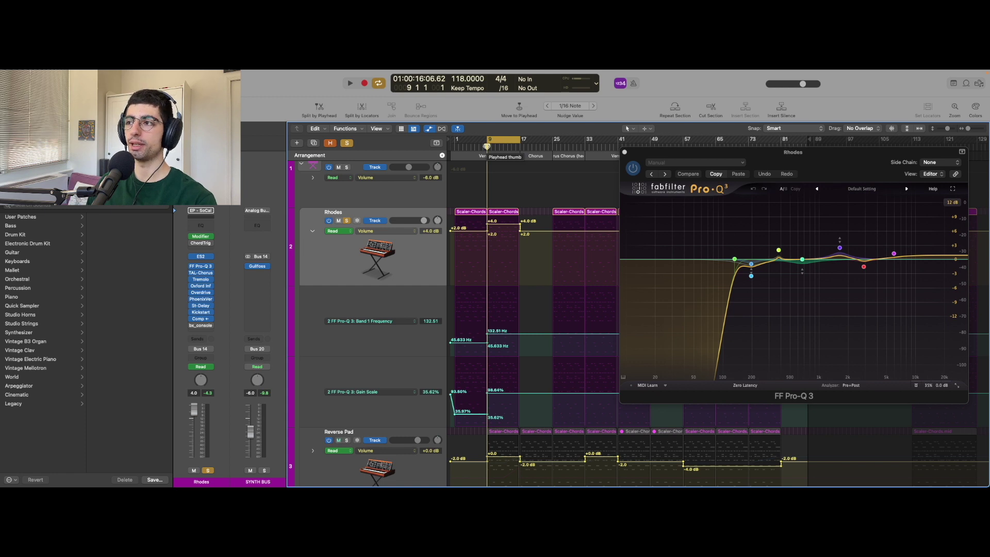
mouse_move(734, 257)
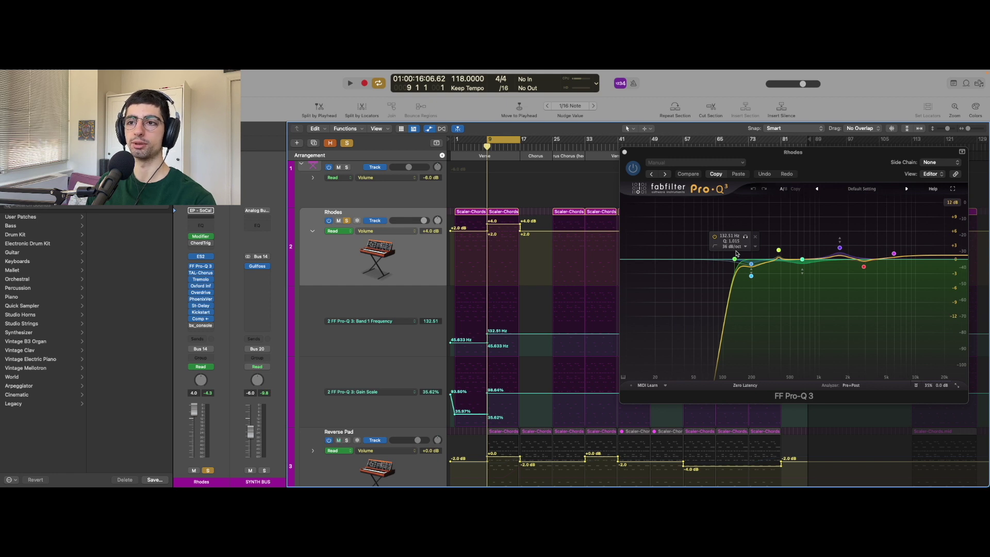
key(super+shift+comma)
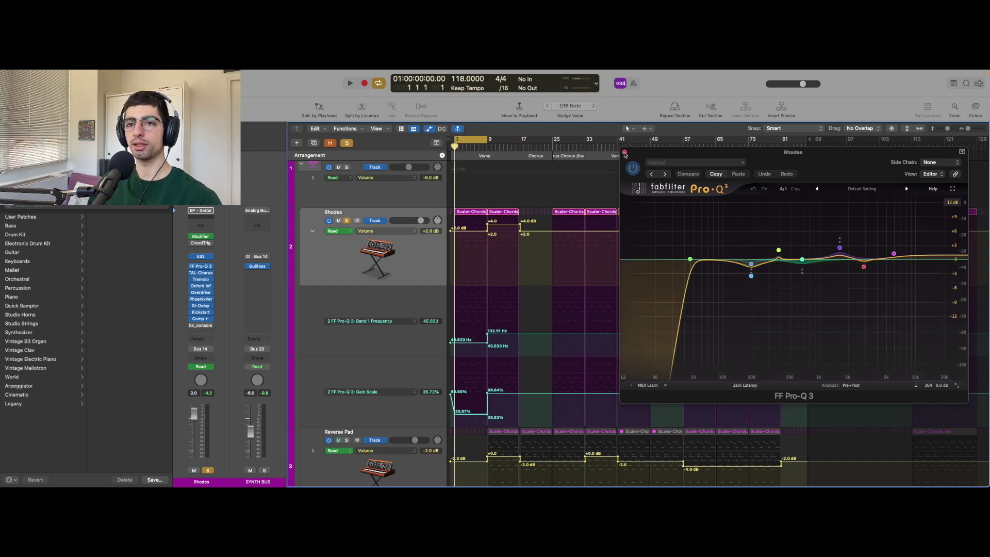
click(624, 152)
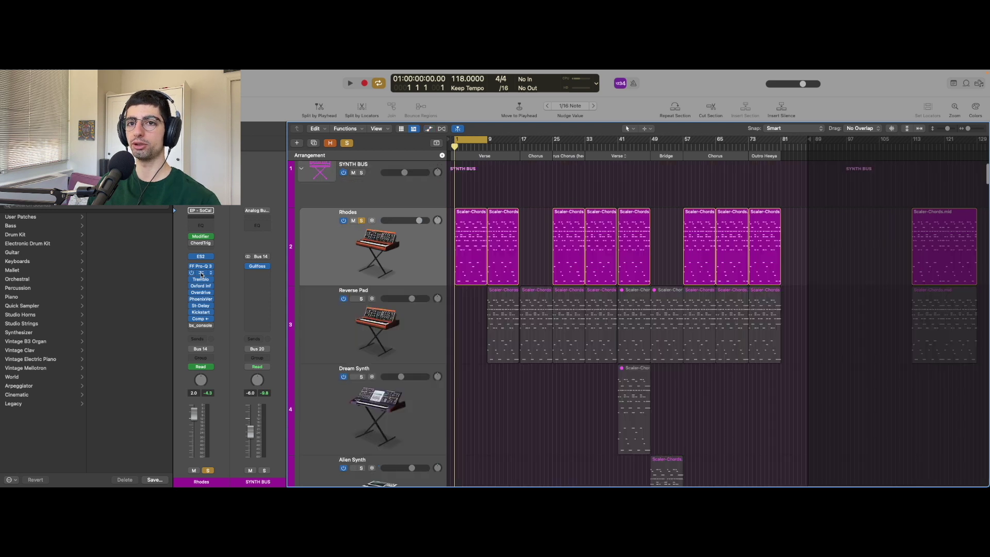
- Review the TAL-Chorus-LX and Tremolo settings on the Rhodes track
click(201, 272)
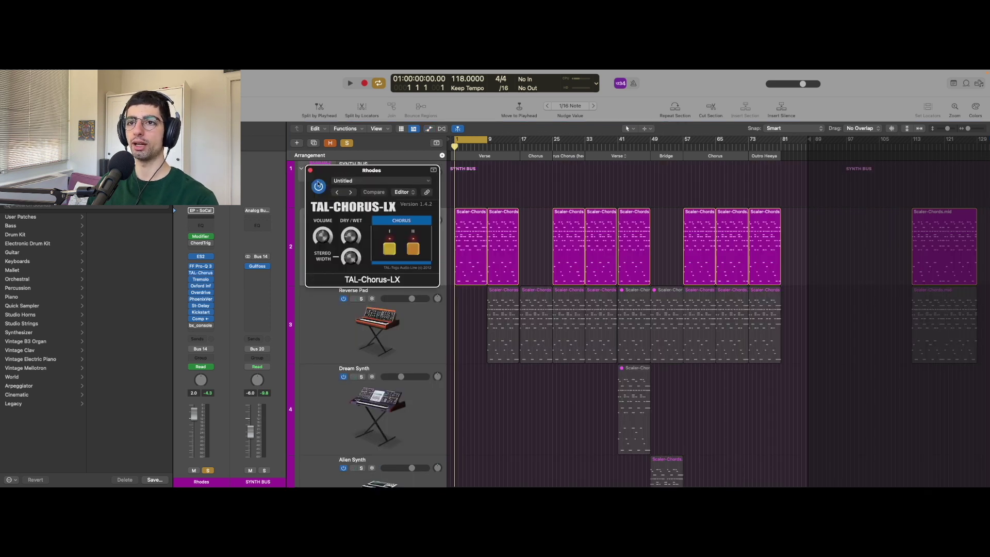
click(310, 171)
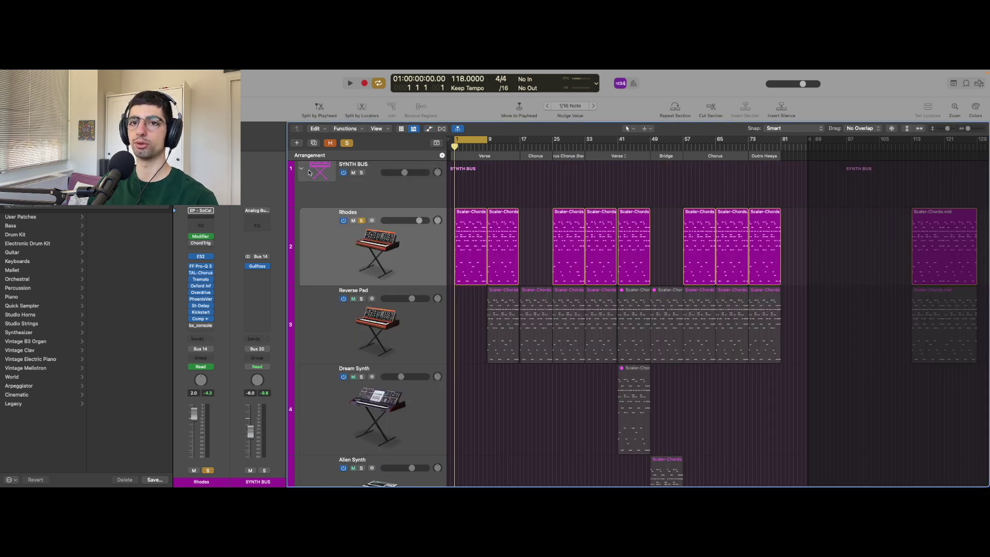
click(200, 279)
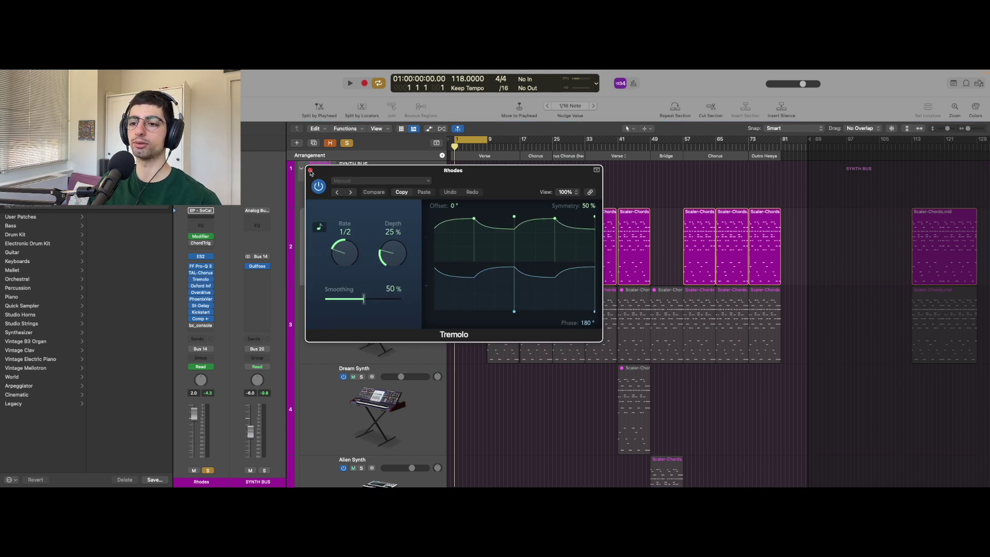
click(310, 171)
- Review the remaining Rhodes effects from Oxford Inf through Overdrive and Kickstart to the Comp + plug-in
click(201, 285)
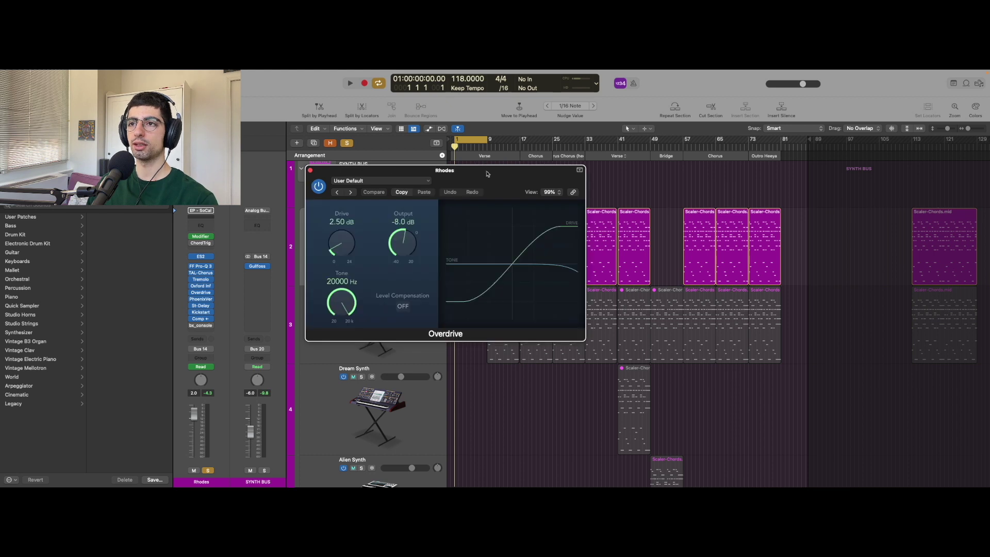
drag(498, 178, 500, 178)
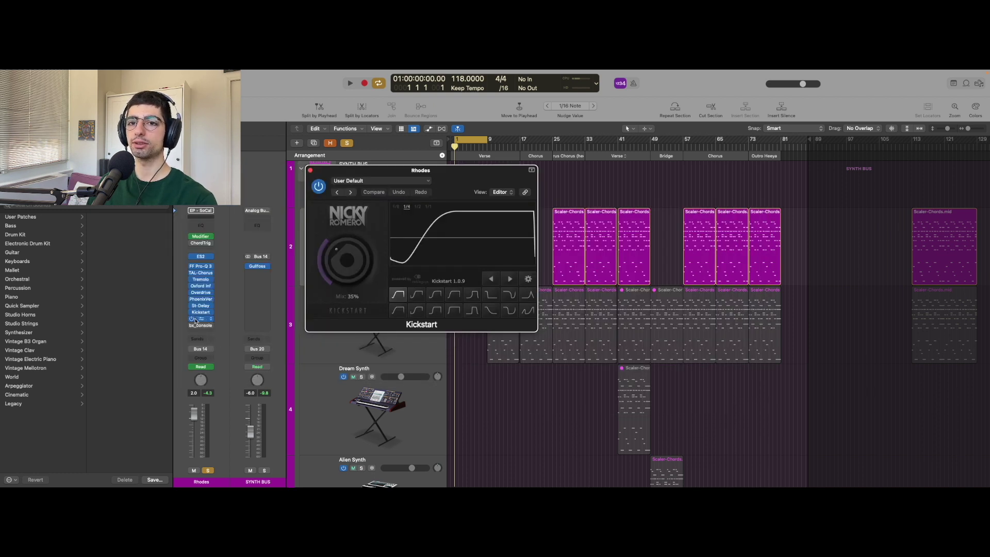
click(201, 319)
drag(395, 180, 679, 155)
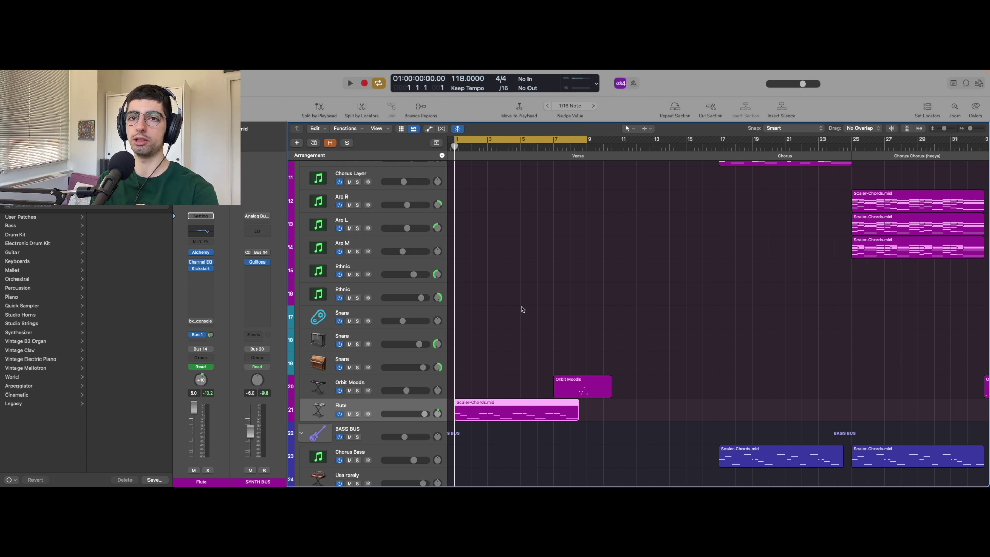
- Solo the Flute track and start playback from bar 1
key(super+Down)
key(s)
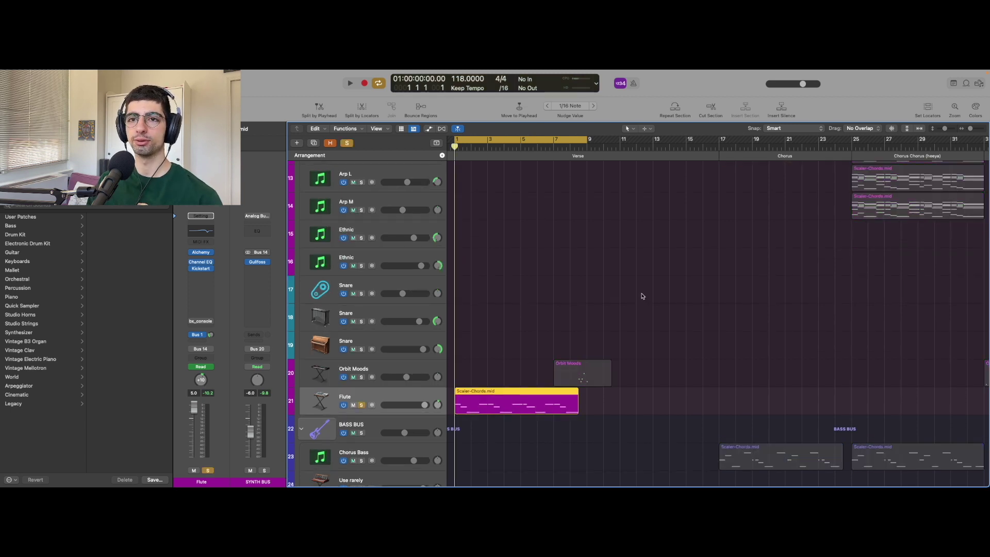
key(space)
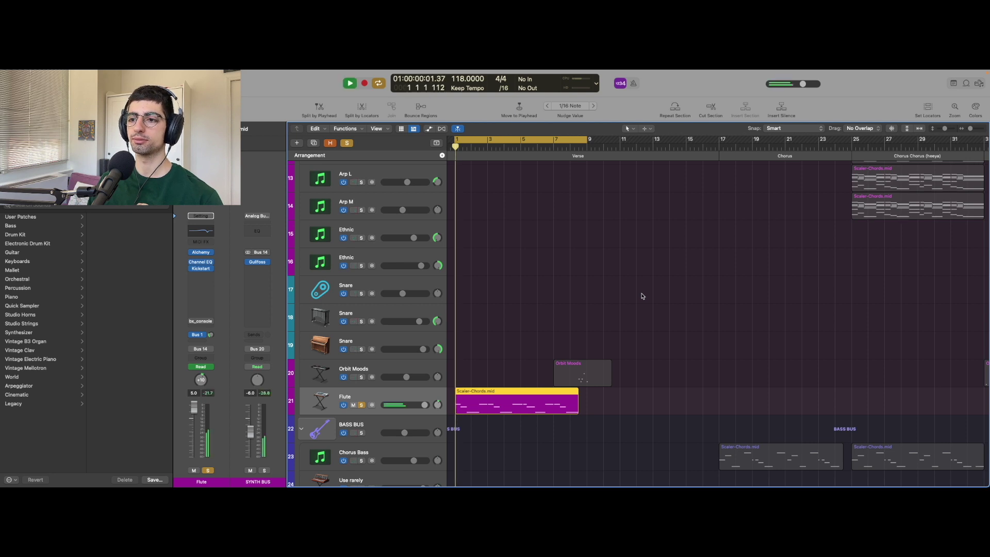
- Solo the Rhodes track together with the Flute while playback runs
key(super+Up)
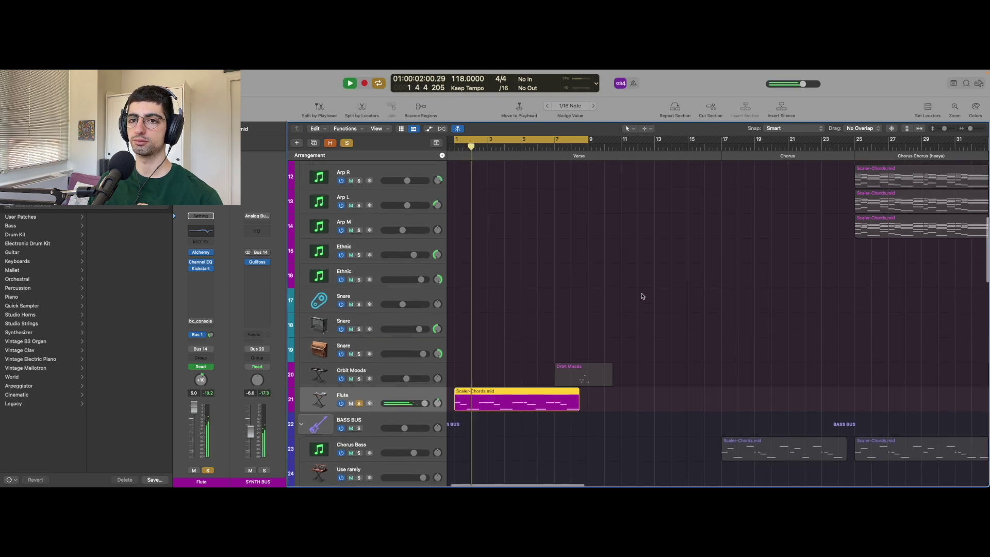
key(super+Up)
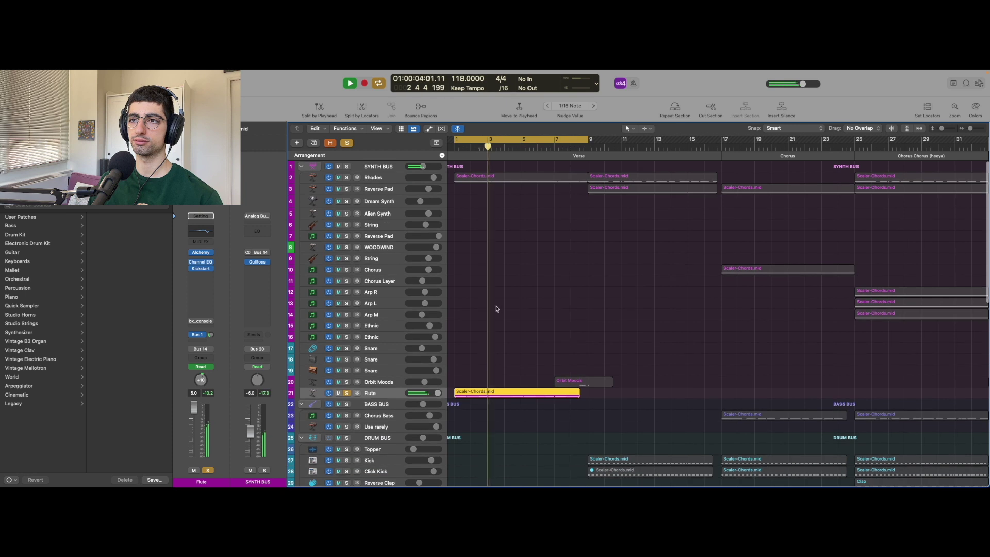
click(347, 178)
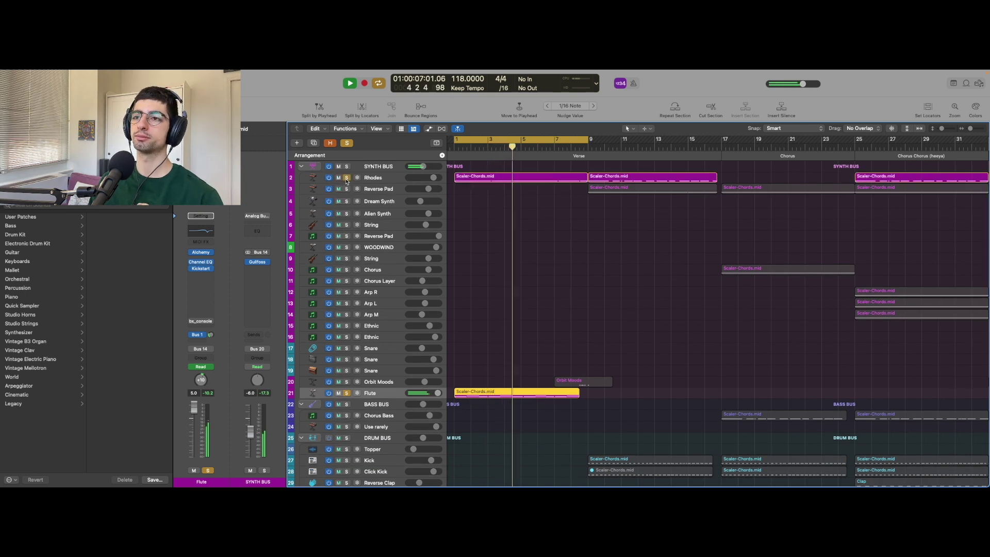
- Add the Orbit Moods track to the solo, reselect the Flute track and stop playback
ctrl+alt+click(525, 247)
ctrl+alt+click(525, 247)
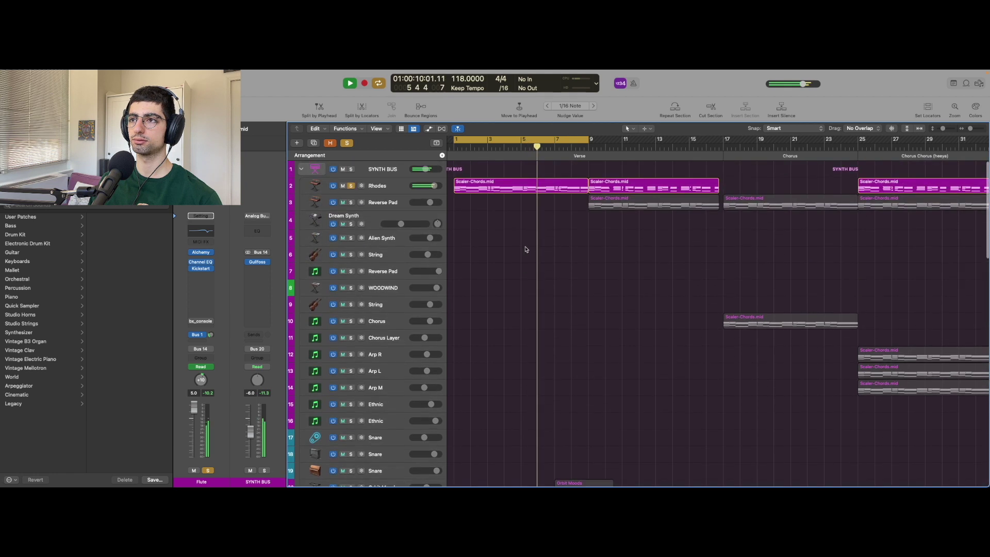
click(379, 389)
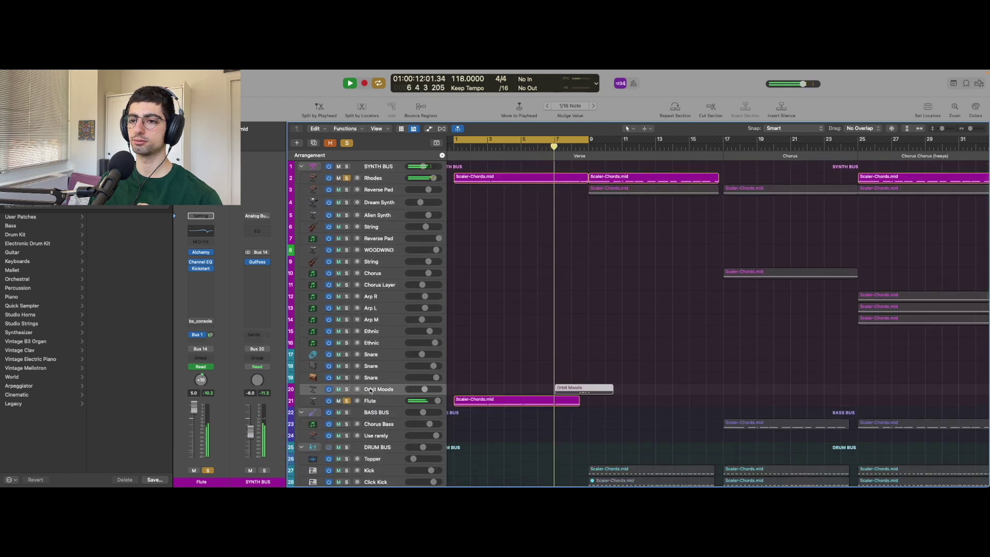
key(s)
ctrl+alt+click(517, 308)
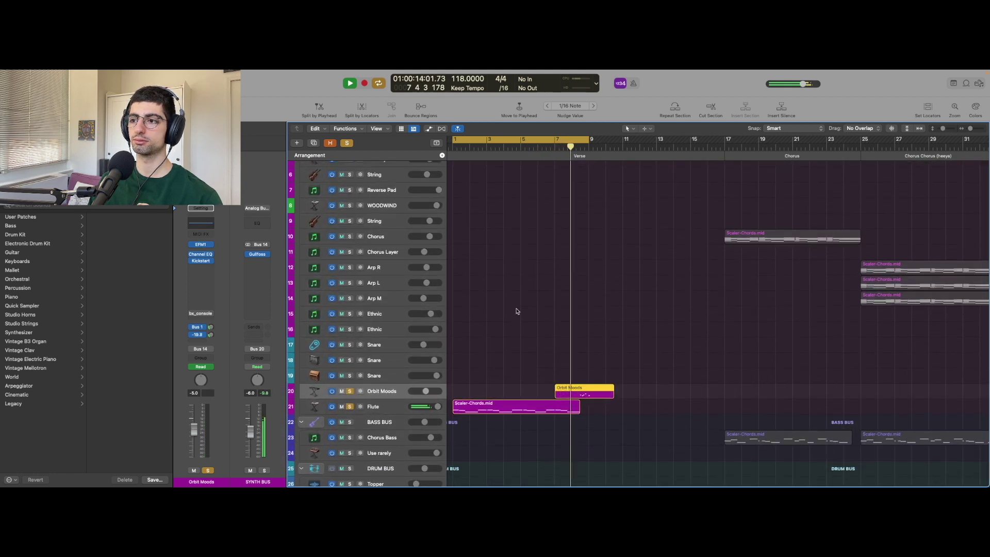
key(Down)
key(space)
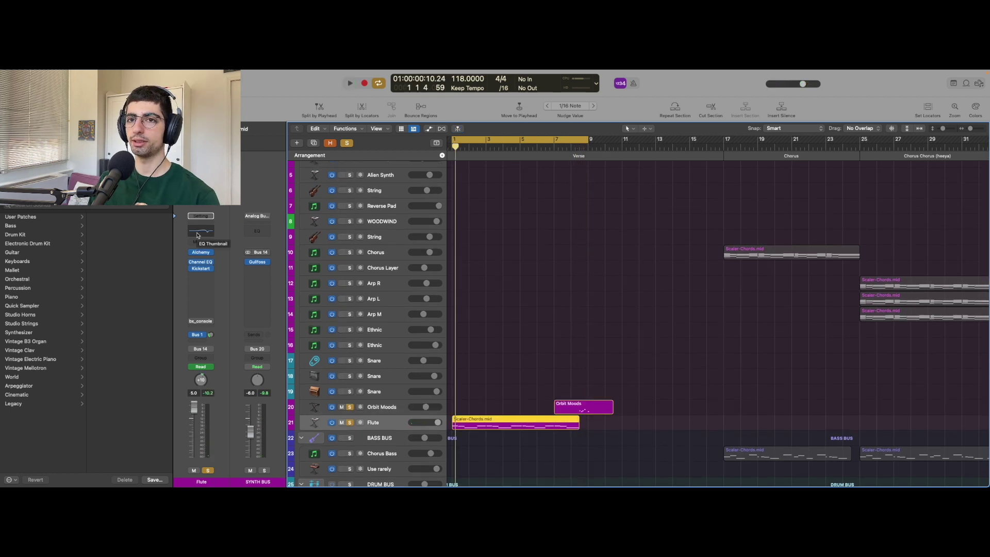
- Examine the Flute track's Channel EQ curve and its instrument and effect chain
click(200, 231)
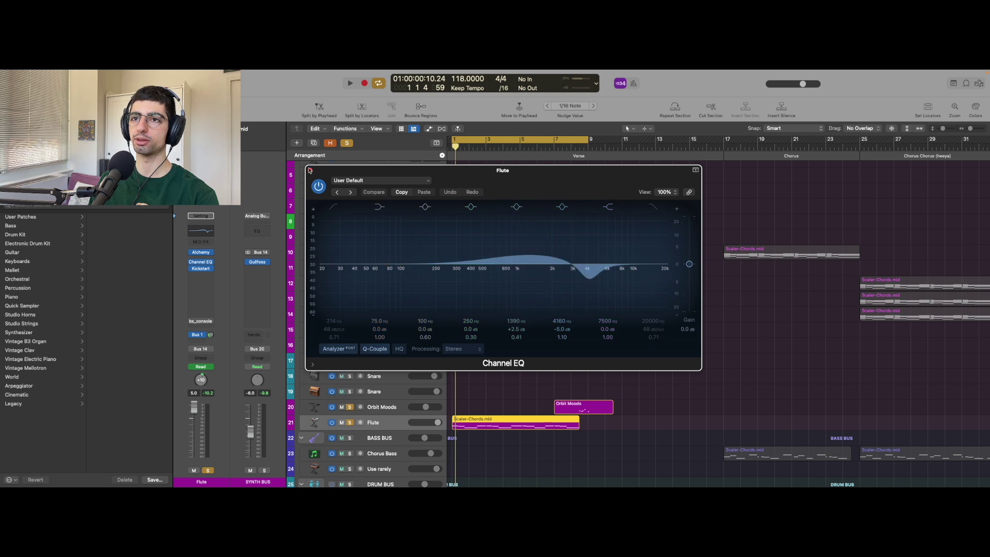
click(310, 170)
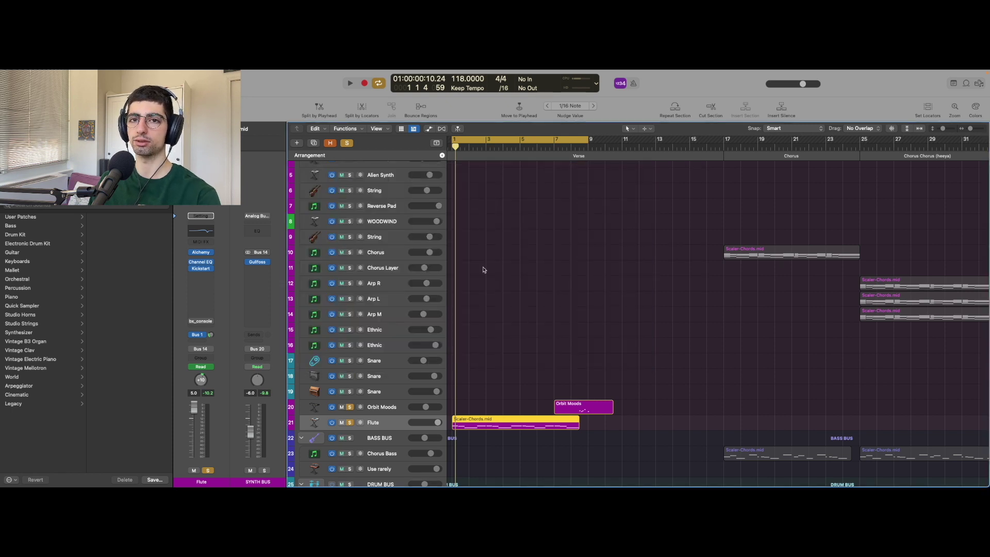
scroll(483, 270, up, 3)
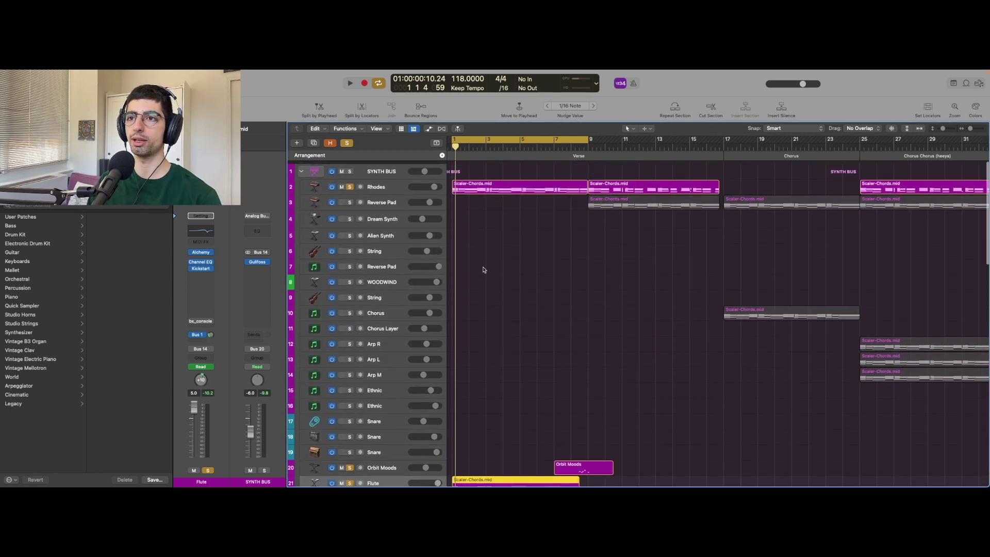
scroll(483, 269, down, 3)
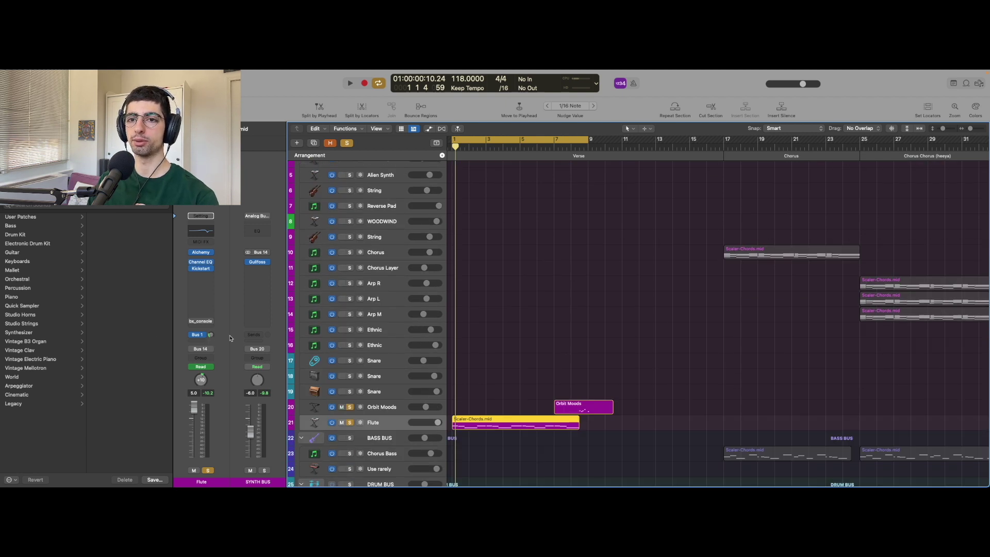
mouse_move(200, 254)
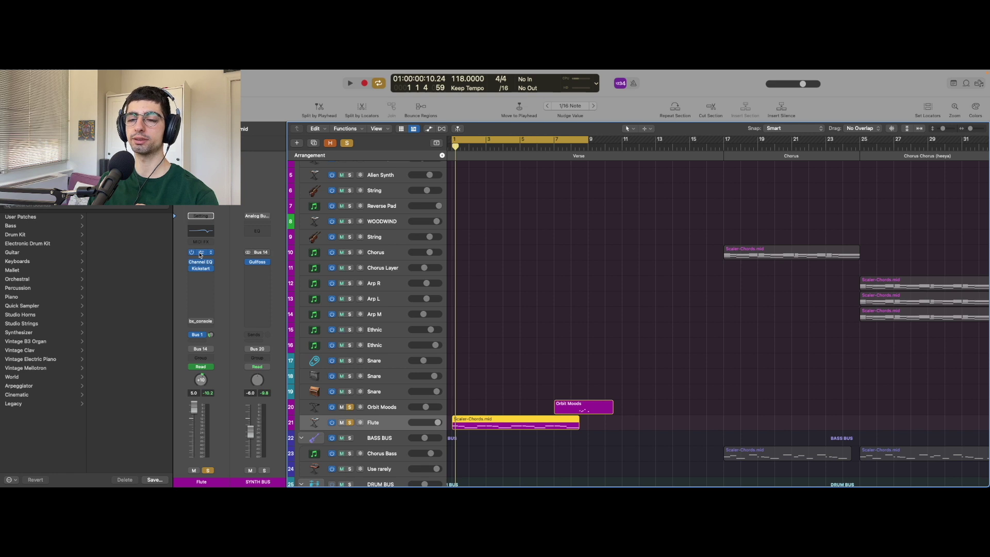
- Open the Flute track's Alchemy instrument to view its sound settings
click(201, 254)
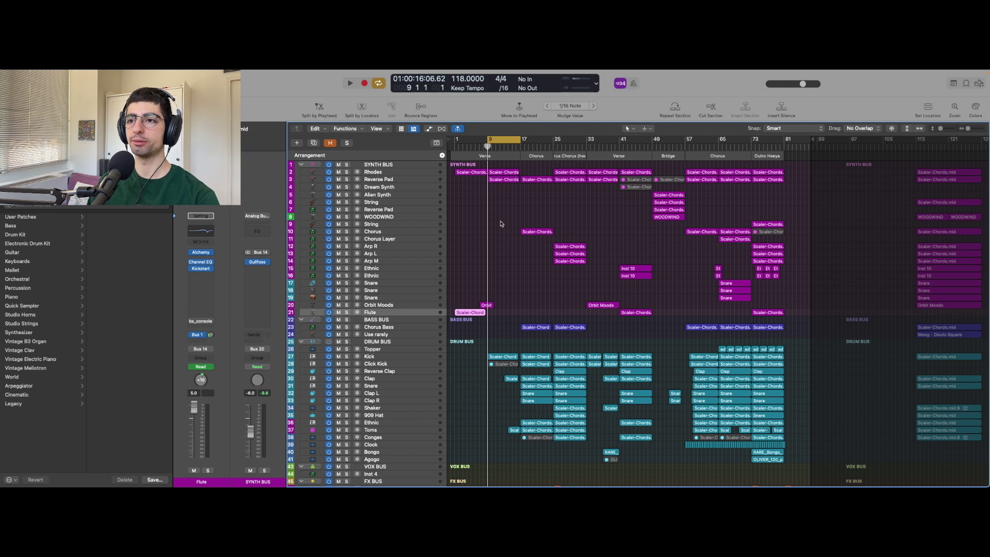
- Deselect the Flute region and play the full arrangement from bar 9
scroll(500, 224, up, 1)
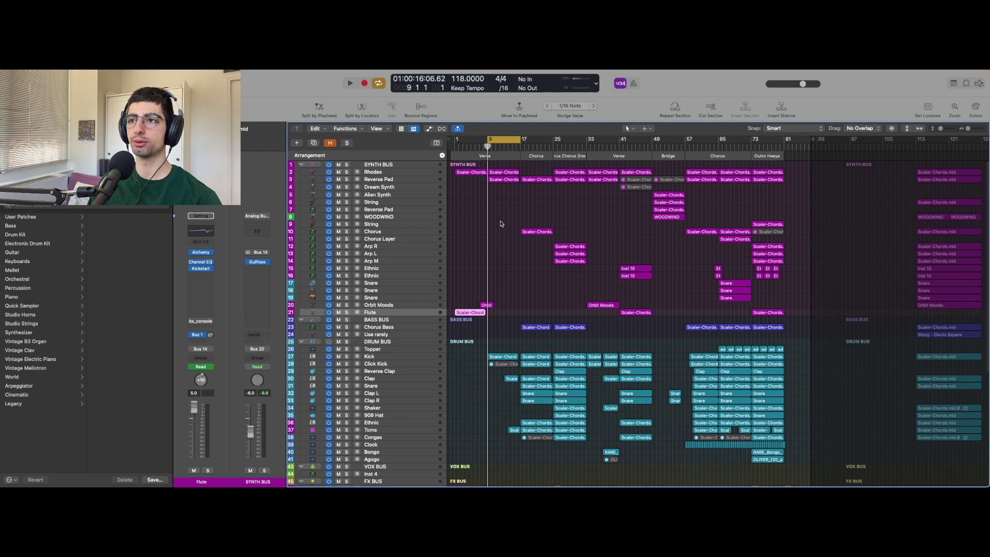
scroll(501, 224, up, 3)
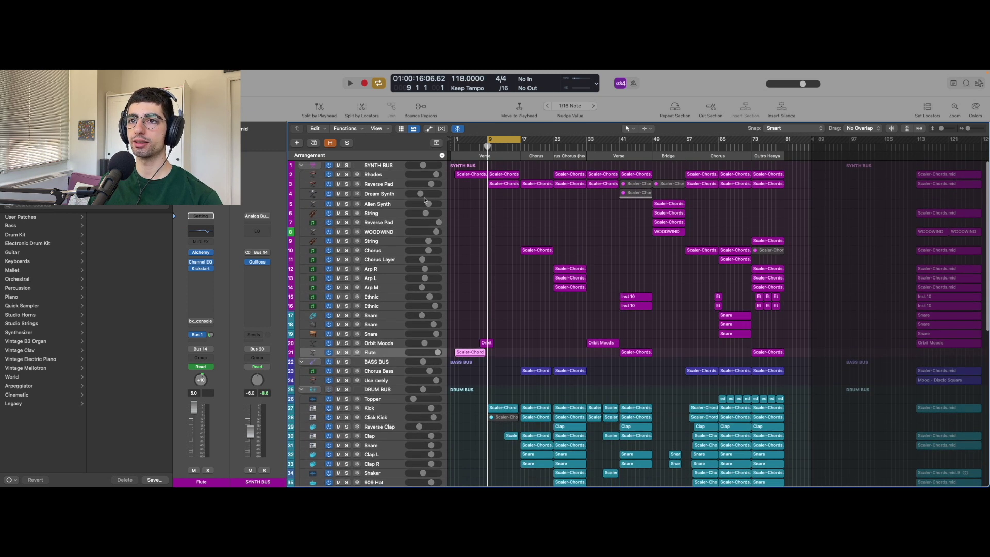
click(498, 206)
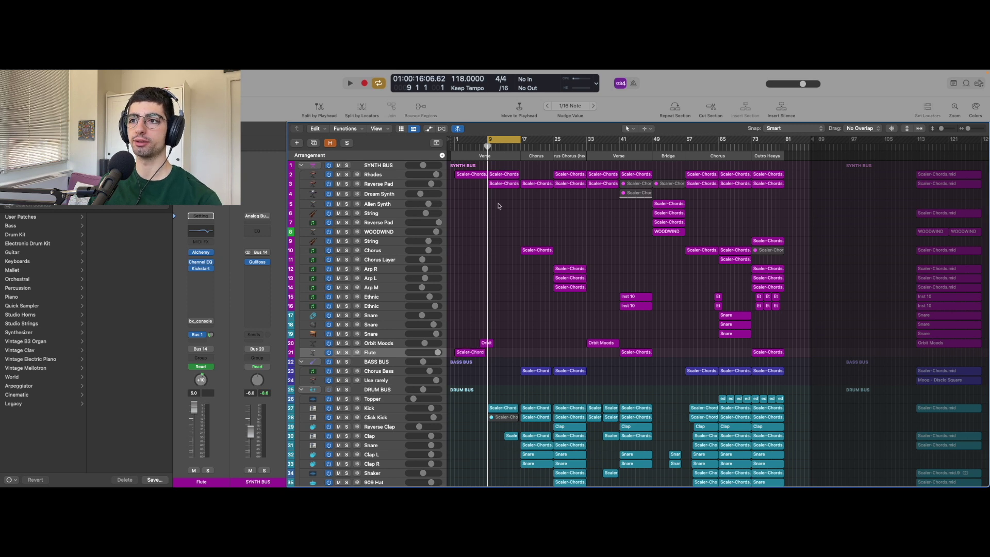
key(space)
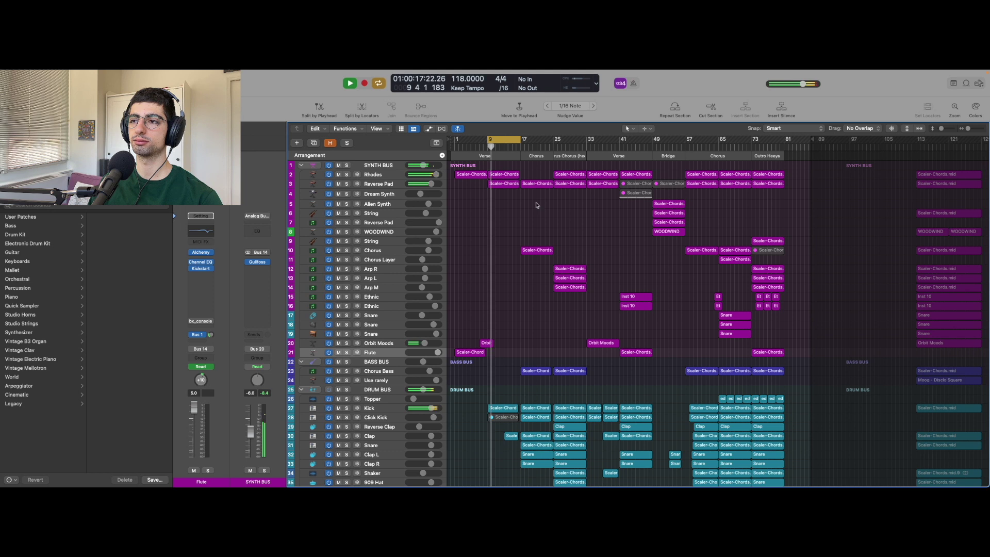
- Solo the Reverse Pad track on track 3 while playback of the verse continues
scroll(557, 204, up, 3)
key(super+Right)
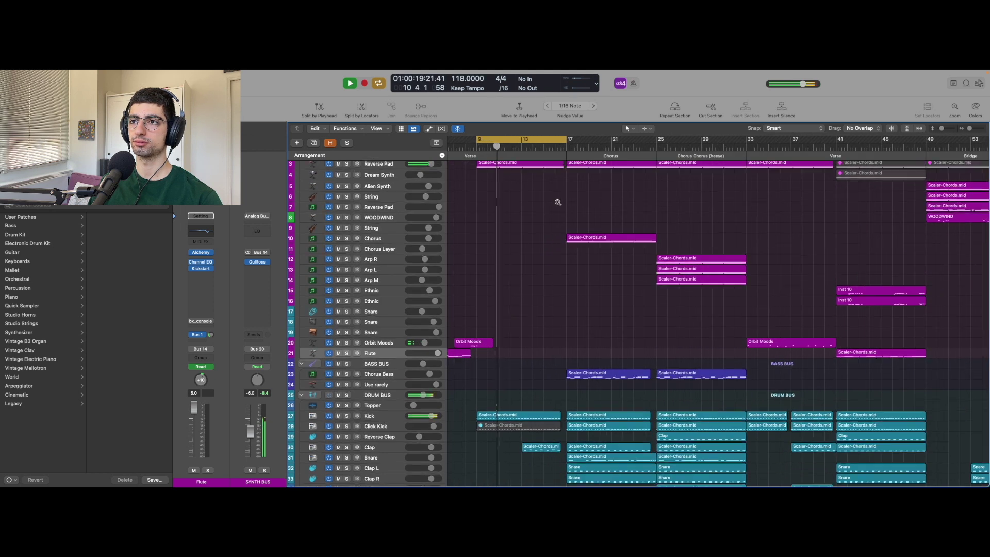
key(super+Down)
key(super+Down)
scroll(557, 204, up, 5)
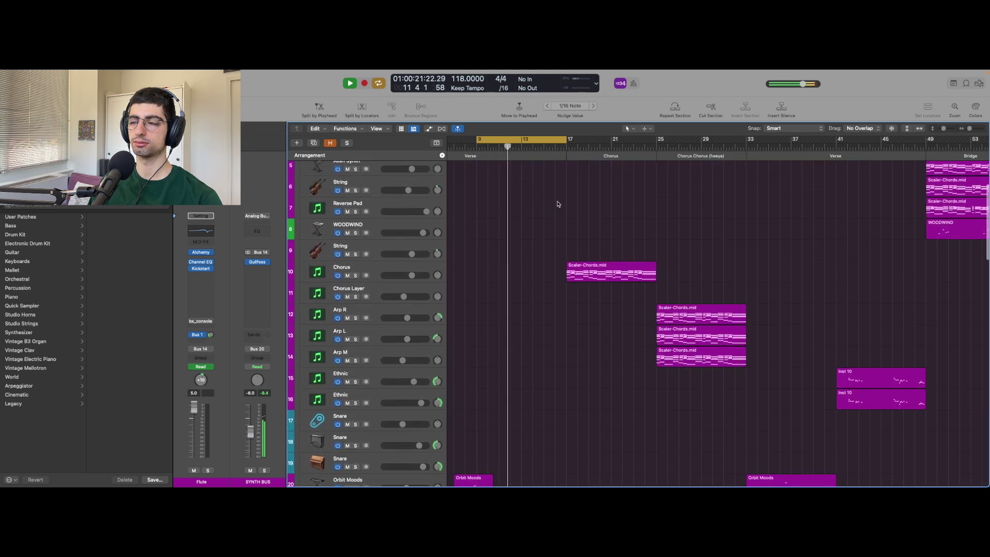
click(361, 210)
key(s)
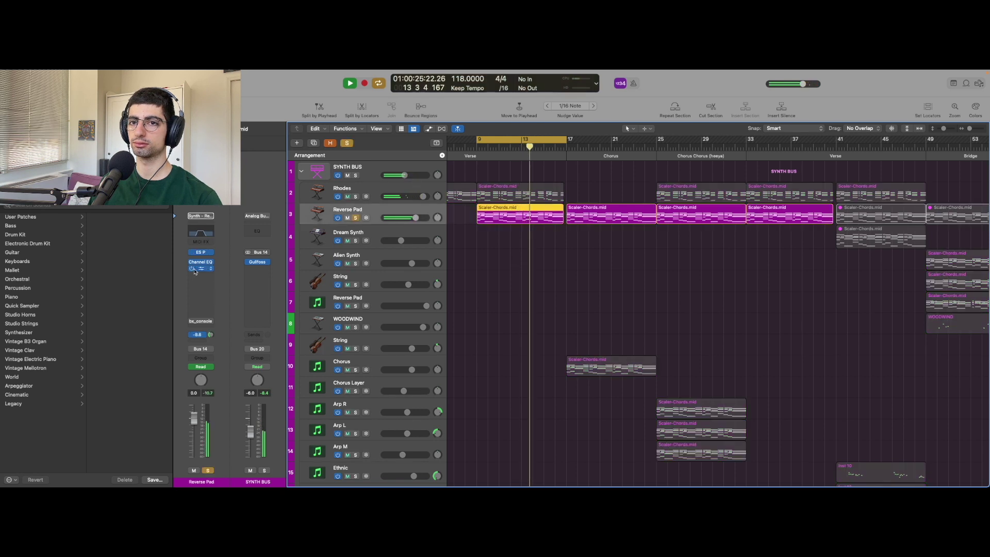
- Open the Reverse Pad's Kickstart plug-in, move its window clear of the track list and stop playback
click(200, 268)
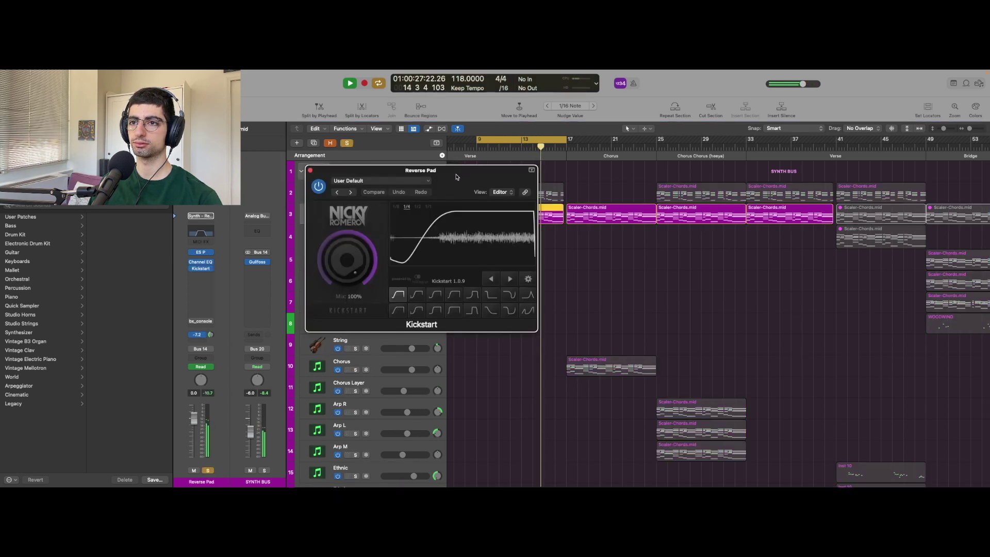
drag(480, 172, 787, 174)
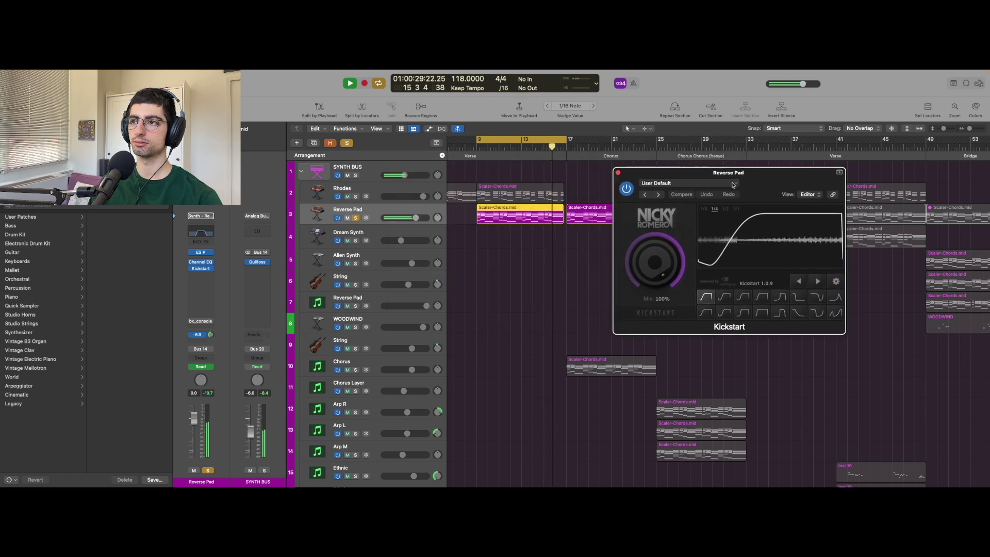
key(space)
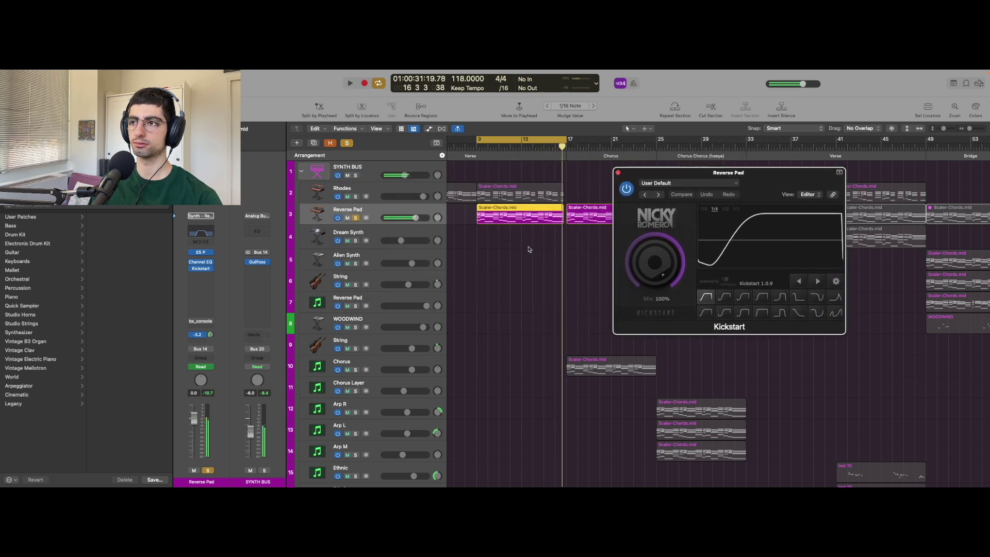
- Add the Kick track to the solo alongside the Reverse Pad
key(super+Up)
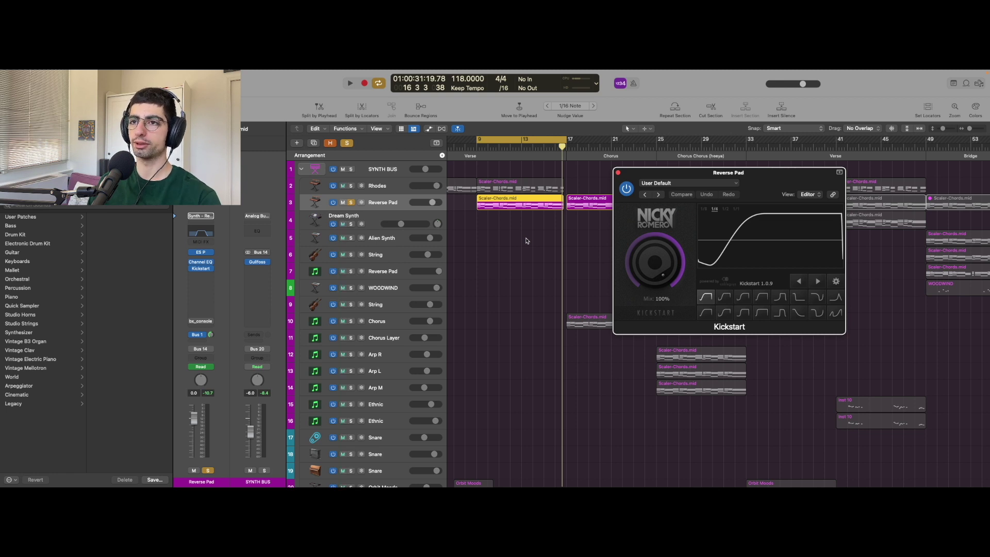
scroll(485, 285, down, 9)
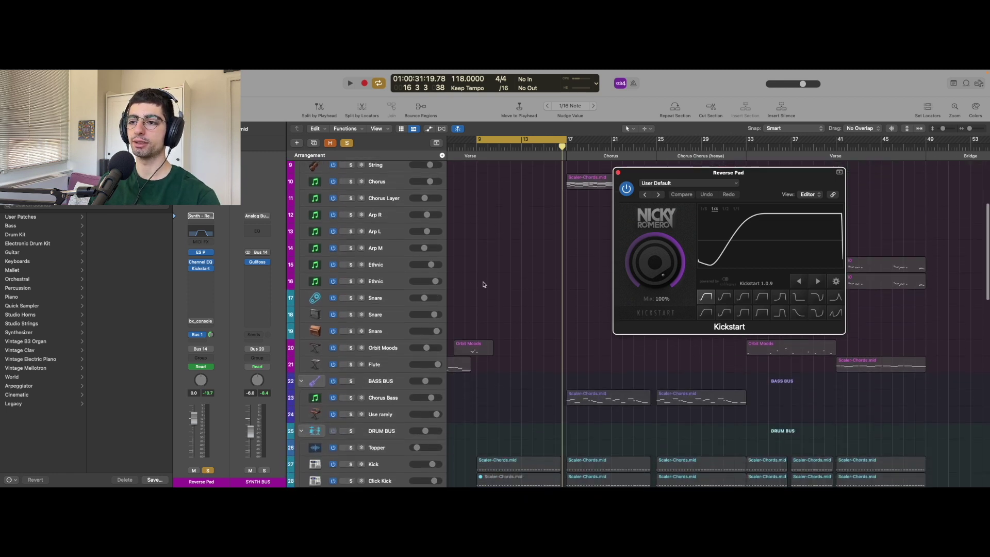
click(351, 456)
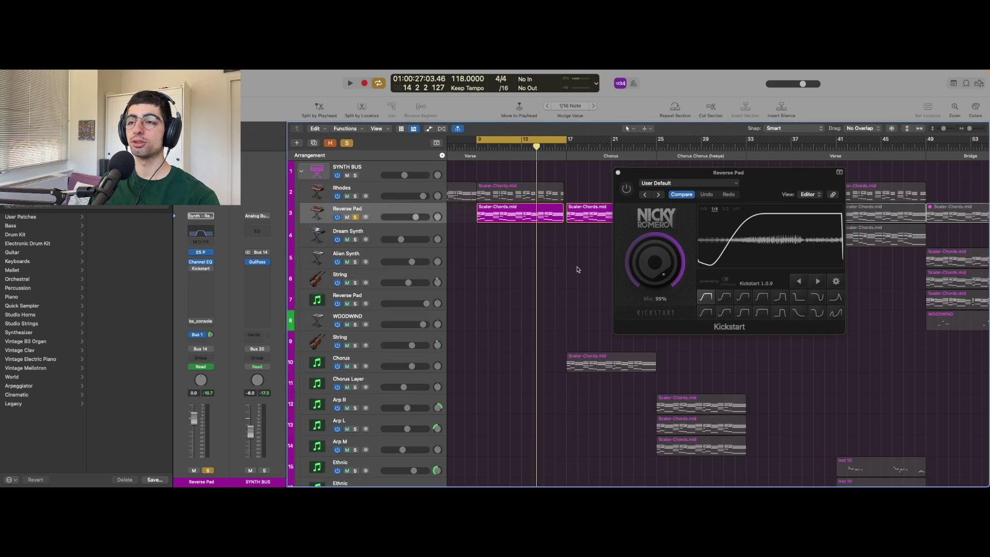
- Play the soloed Reverse Pad from bar 9 with Kickstart bypassed, and stop playback
click(479, 146)
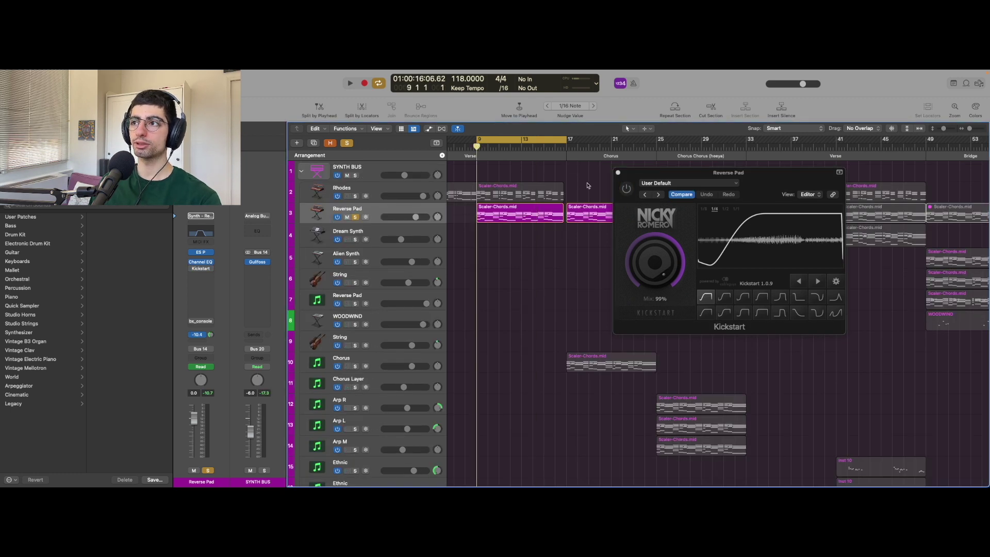
click(625, 190)
key(space)
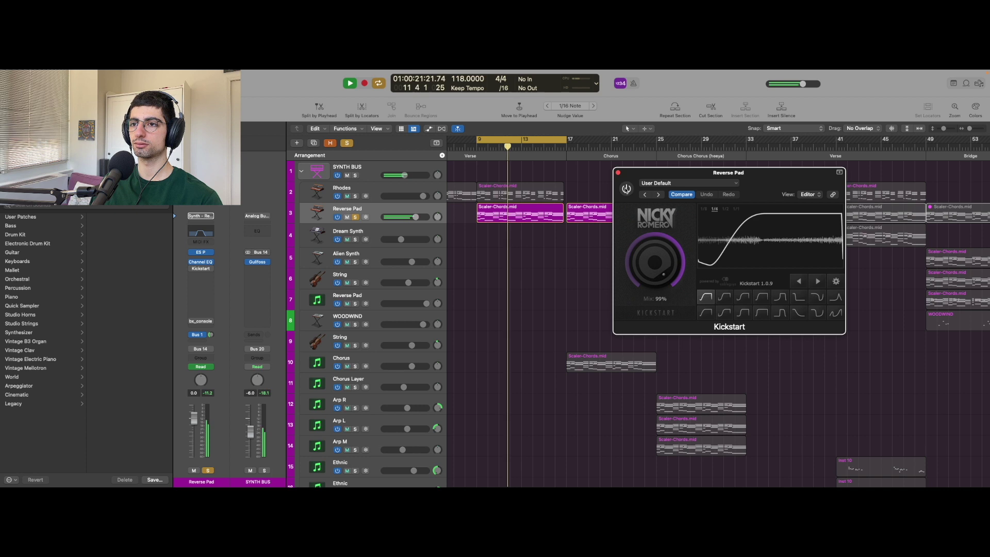
scroll(513, 255, down, 4)
key(super+Up)
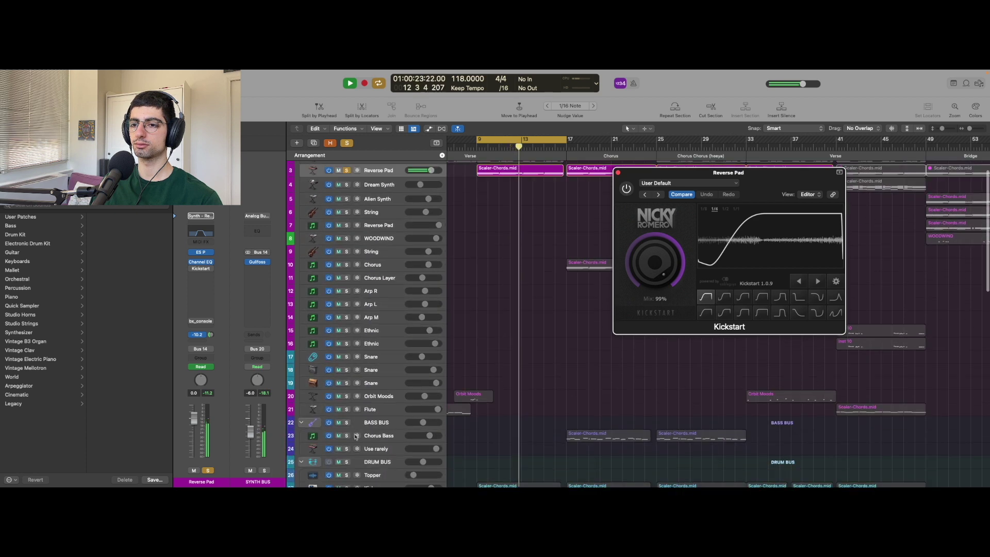
key(space)
scroll(411, 318, up, 1)
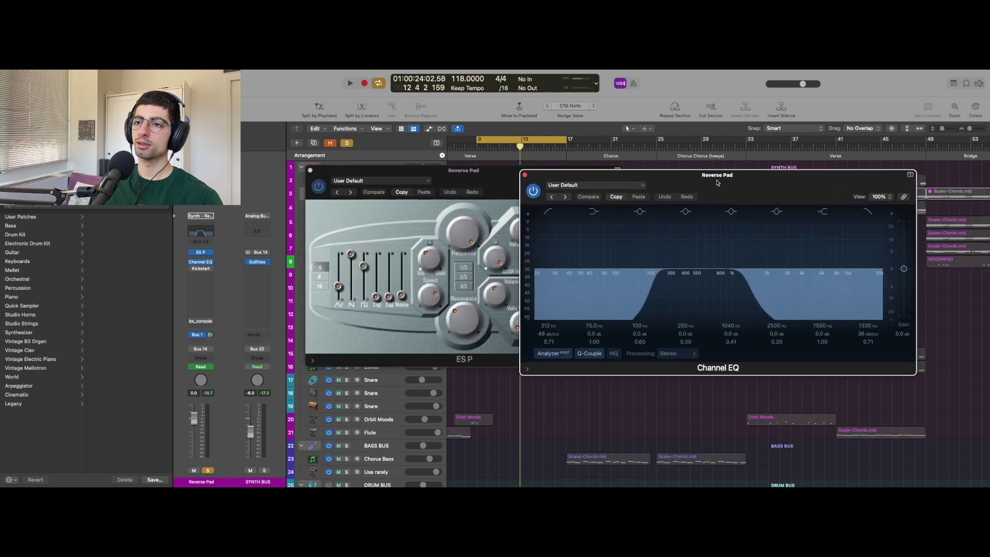
- Examine the Reverse Pad's ES P synth and Channel EQ side by side, and close the ES P window
drag(718, 183, 727, 186)
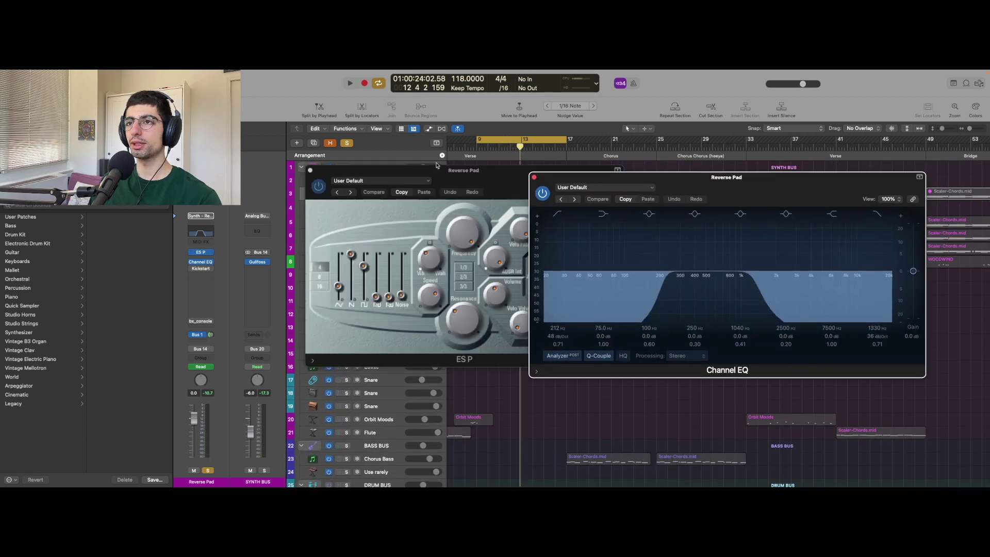
drag(455, 176, 340, 178)
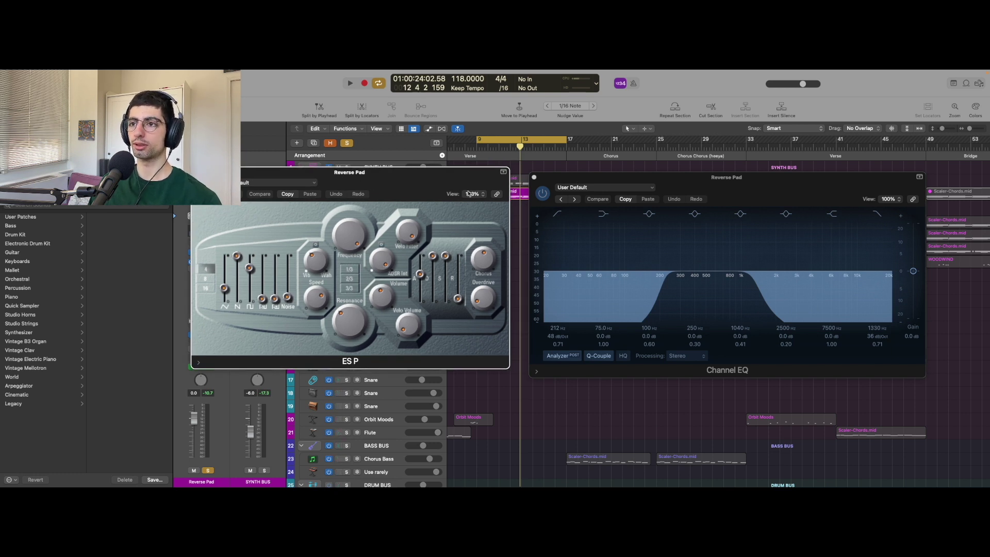
key(super+w)
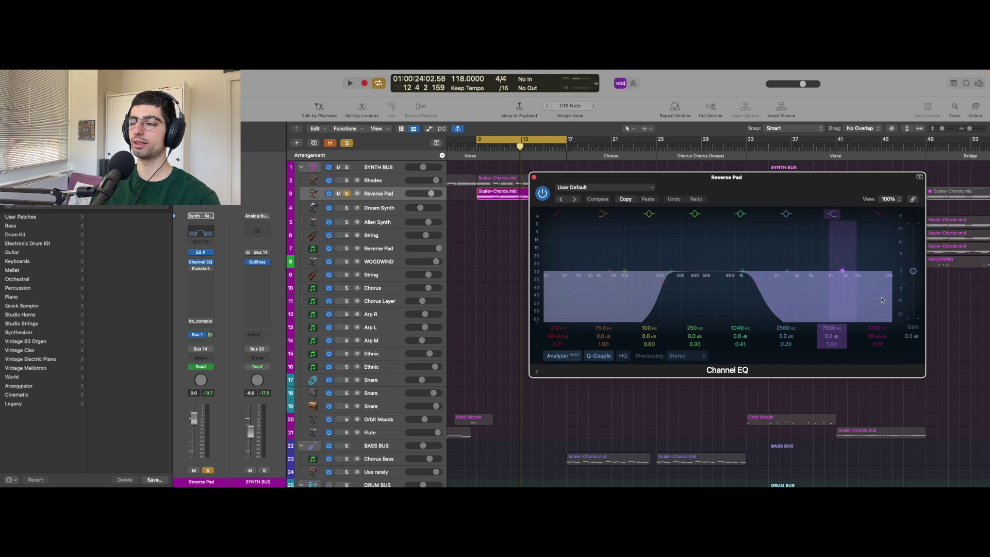
- Compare the Reverse Pad with the Channel EQ's high-cut band off and back on during playback, and close the EQ
click(873, 215)
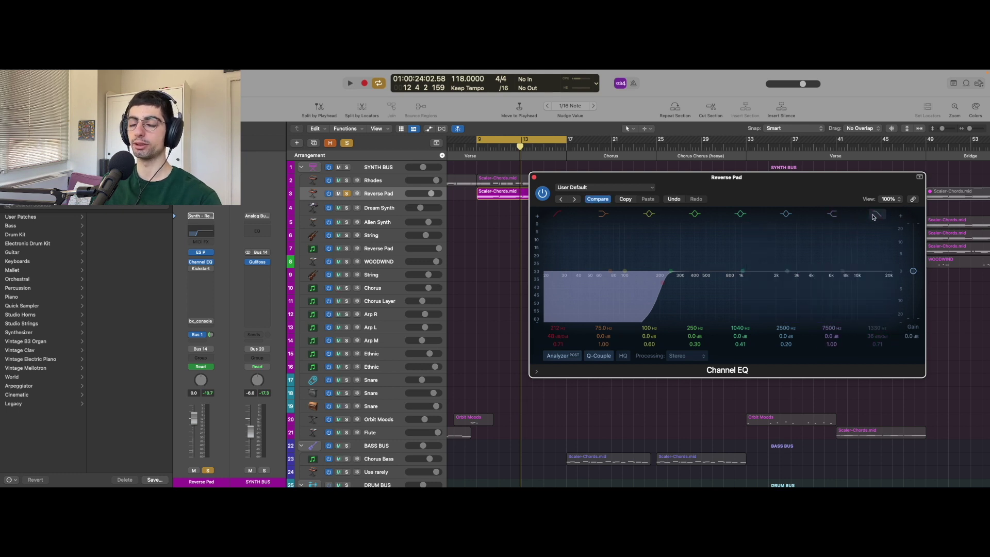
key(space)
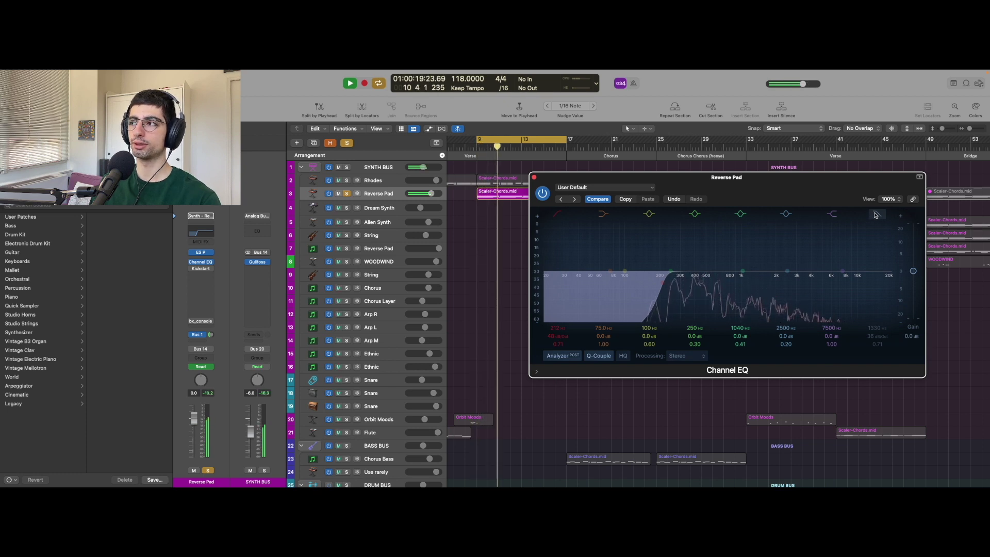
click(874, 214)
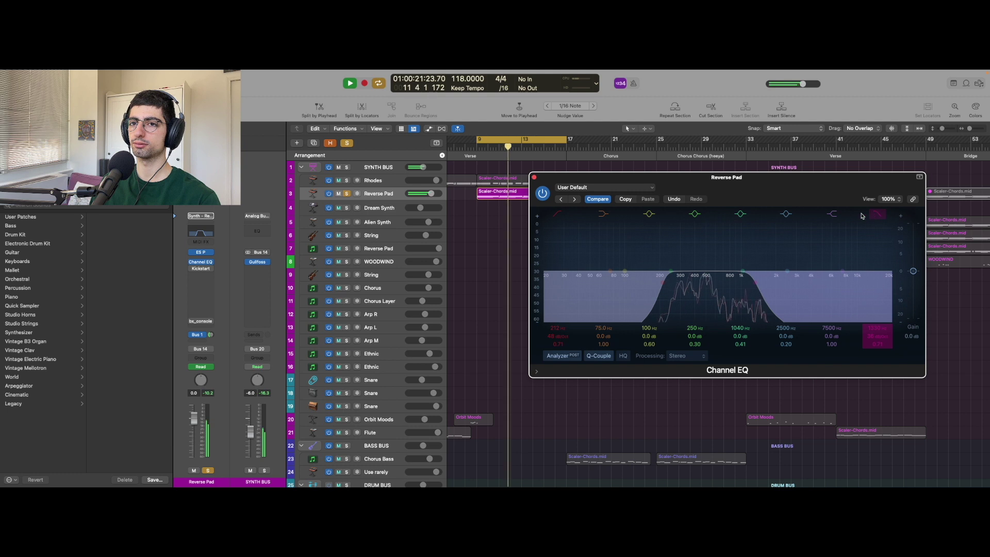
key(space)
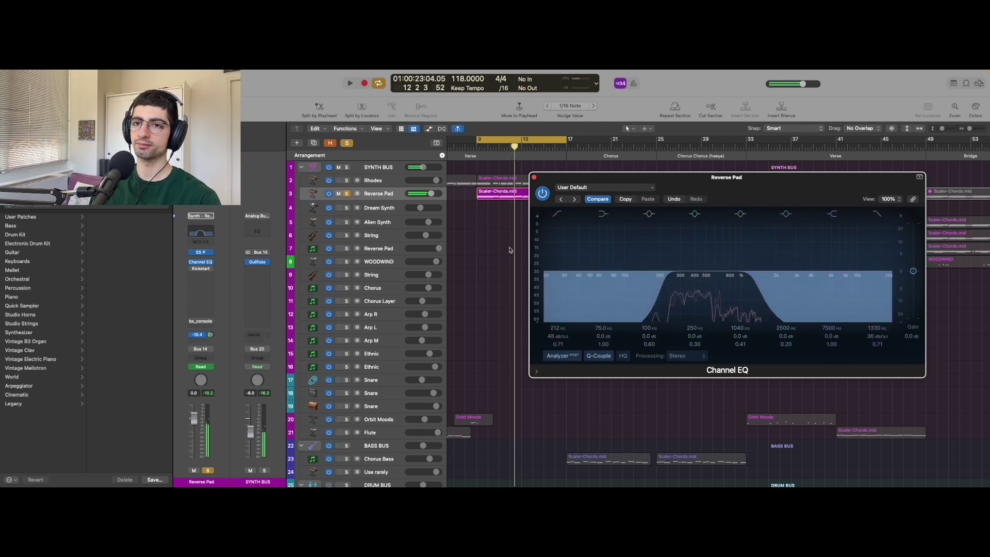
click(534, 178)
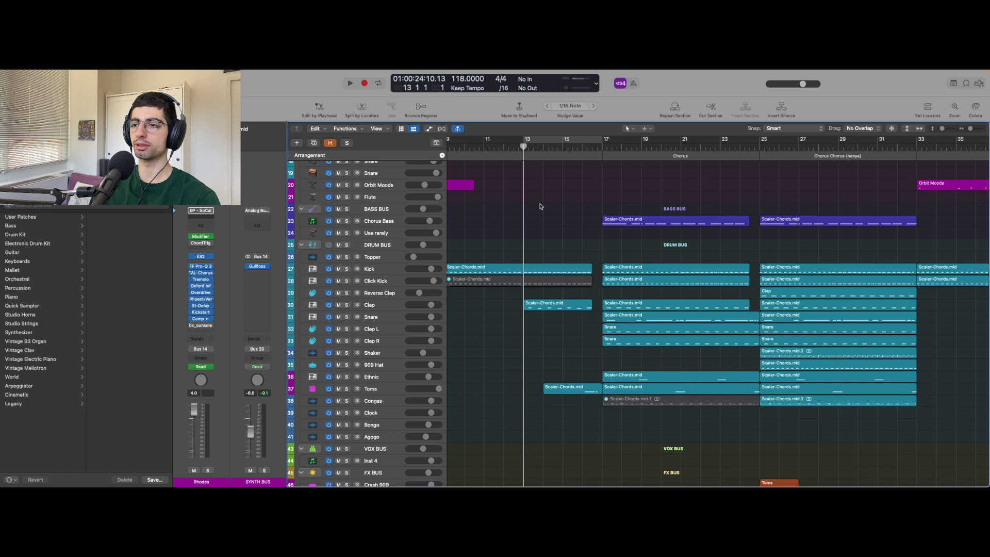
- Play the full mix from bar 13, select the Clap track and stop playback before the chorus
key(space)
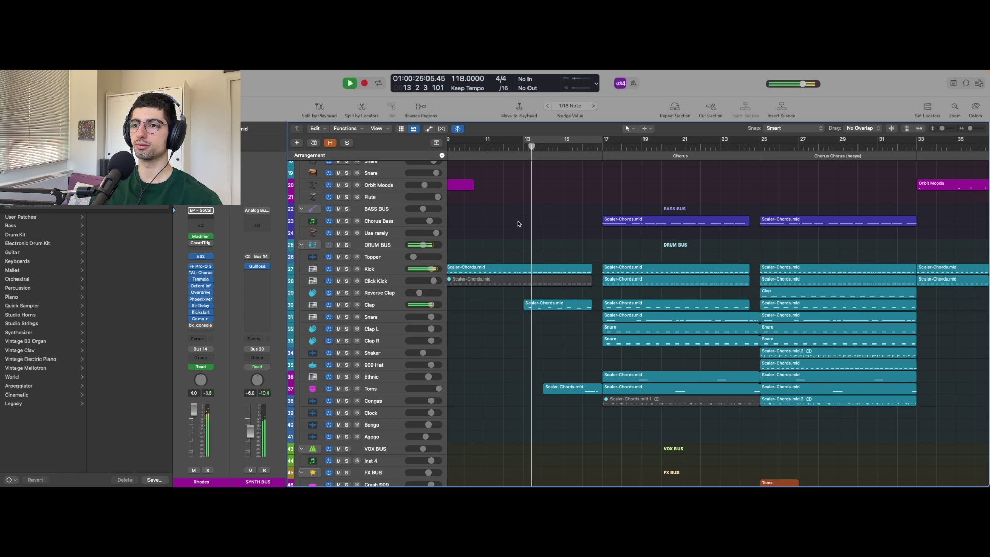
click(377, 305)
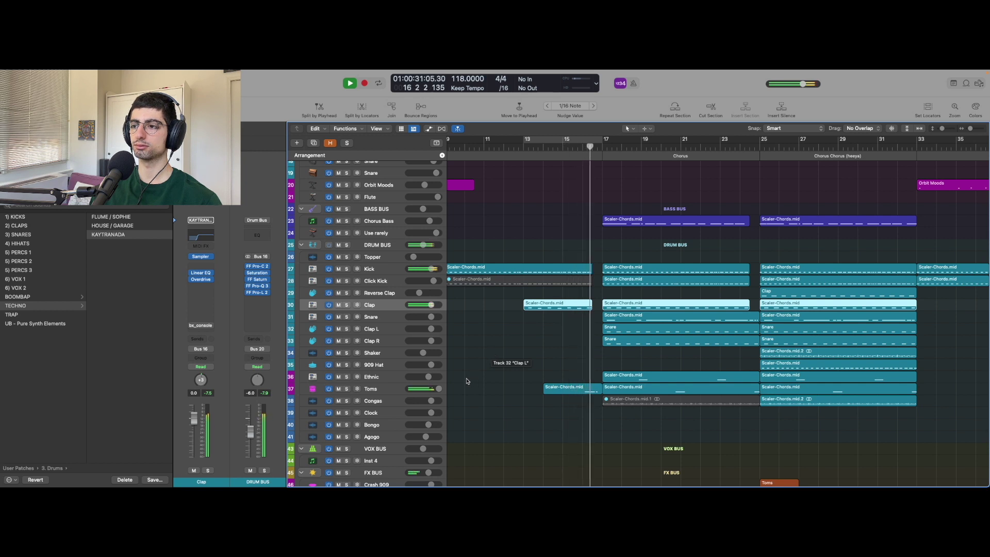
key(space)
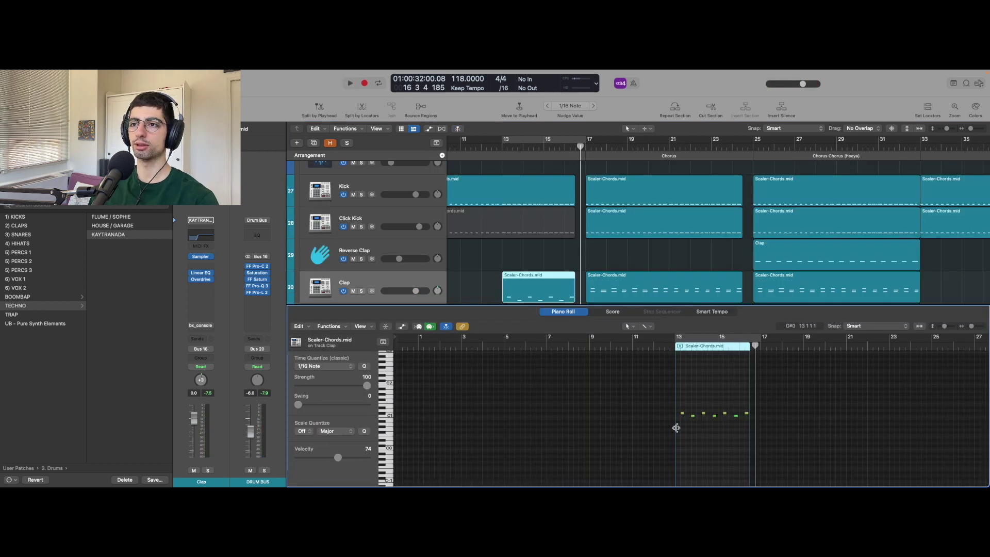
- Audition the first two notes of the Clap region at bar 13 in the Piano Roll, and close the editor
scroll(677, 429, right, 3)
scroll(650, 431, right, 3)
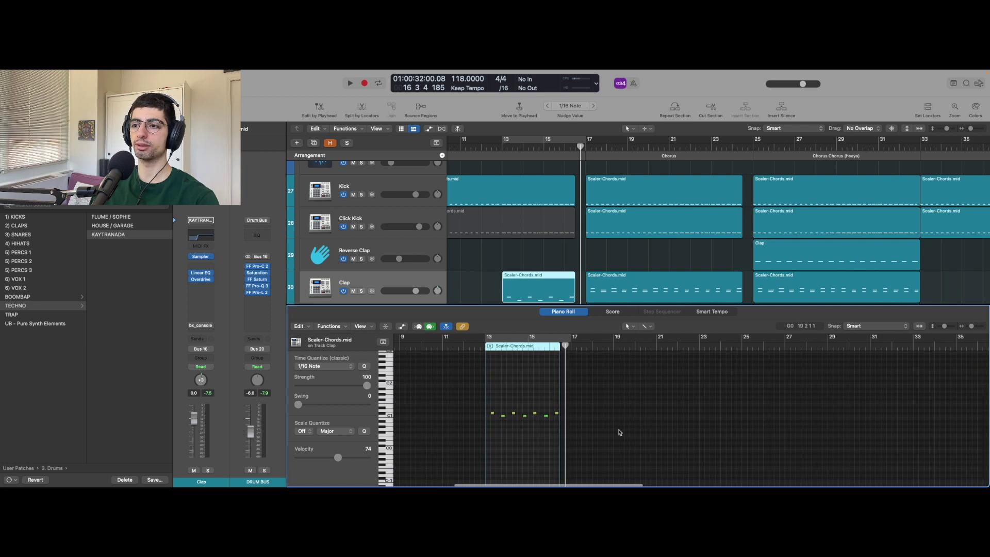
scroll(619, 431, up, 3)
scroll(620, 433, left, 3)
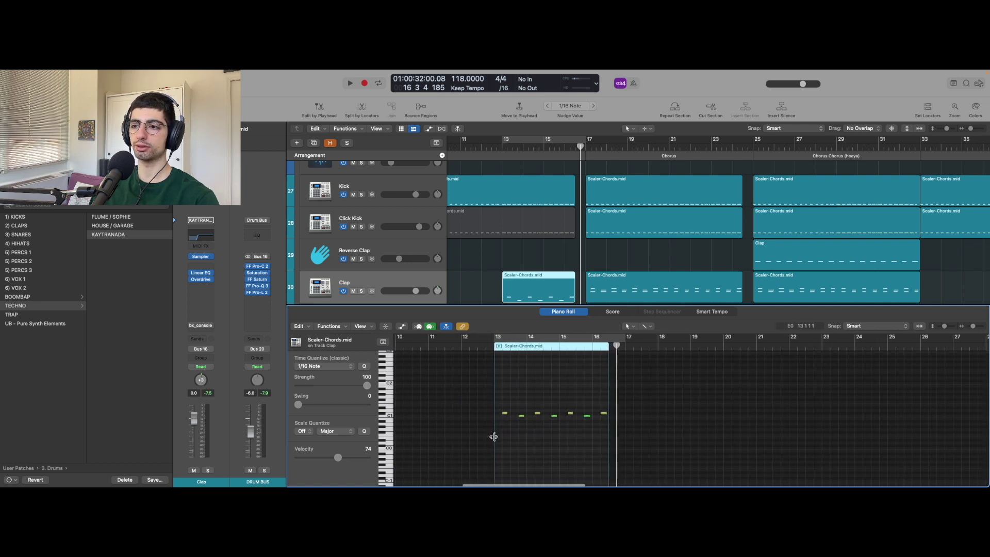
click(504, 413)
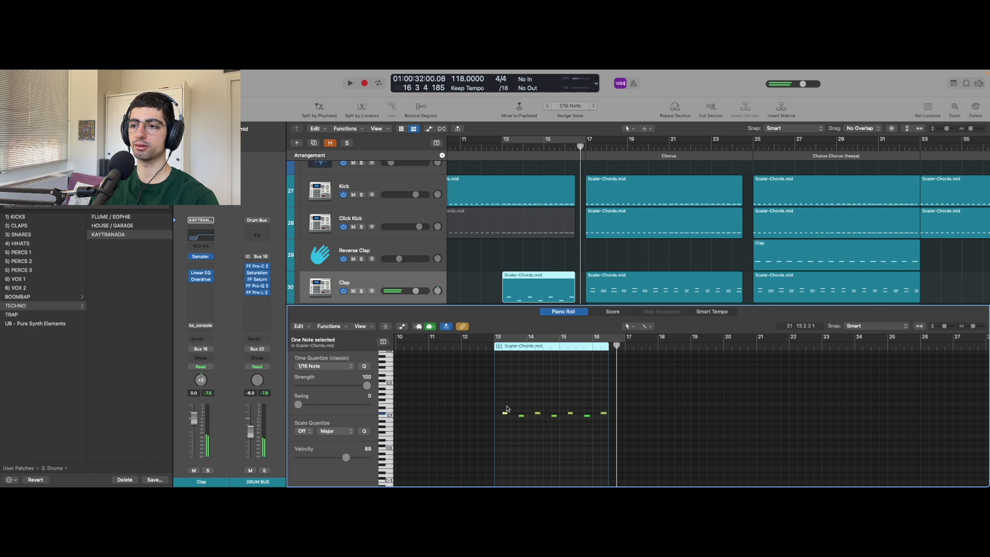
click(521, 414)
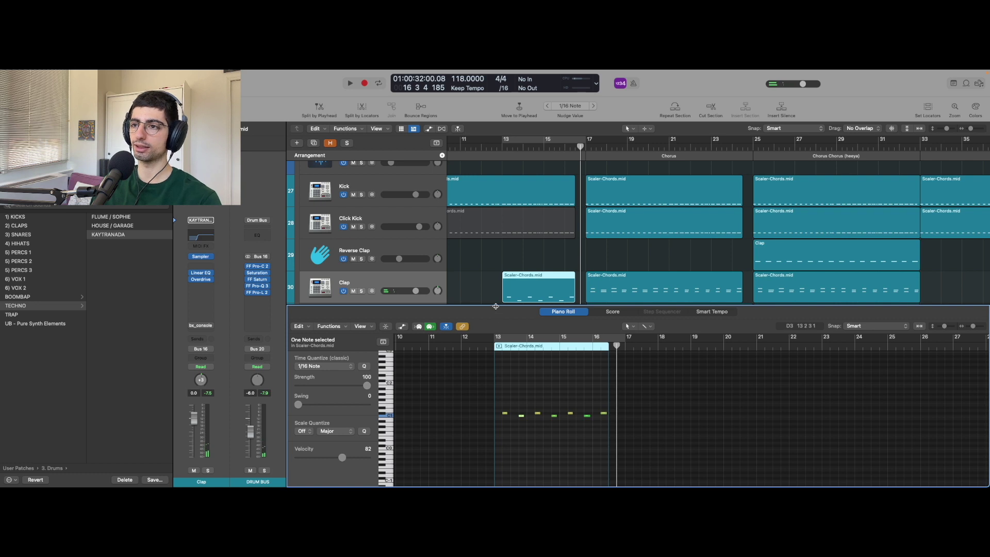
drag(495, 305, 496, 483)
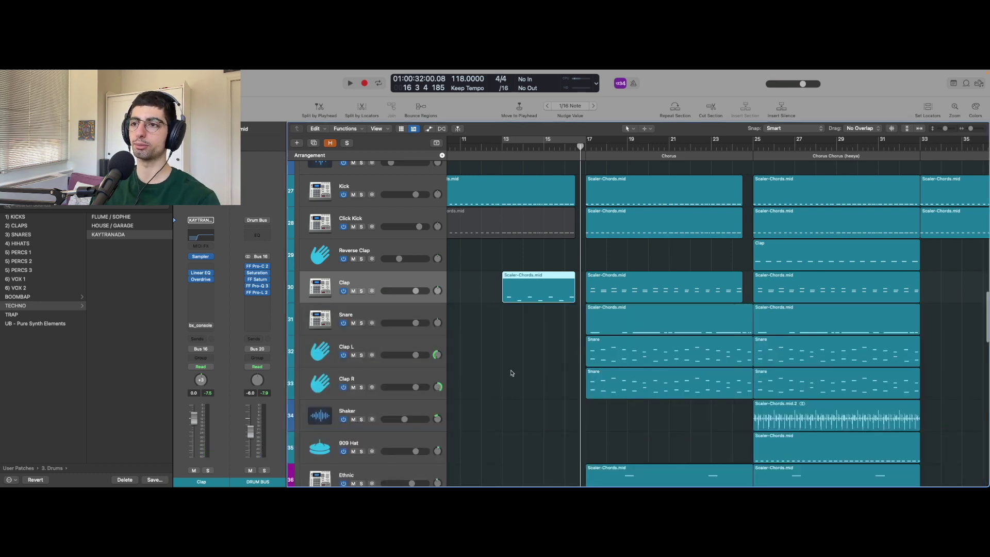
key(z)
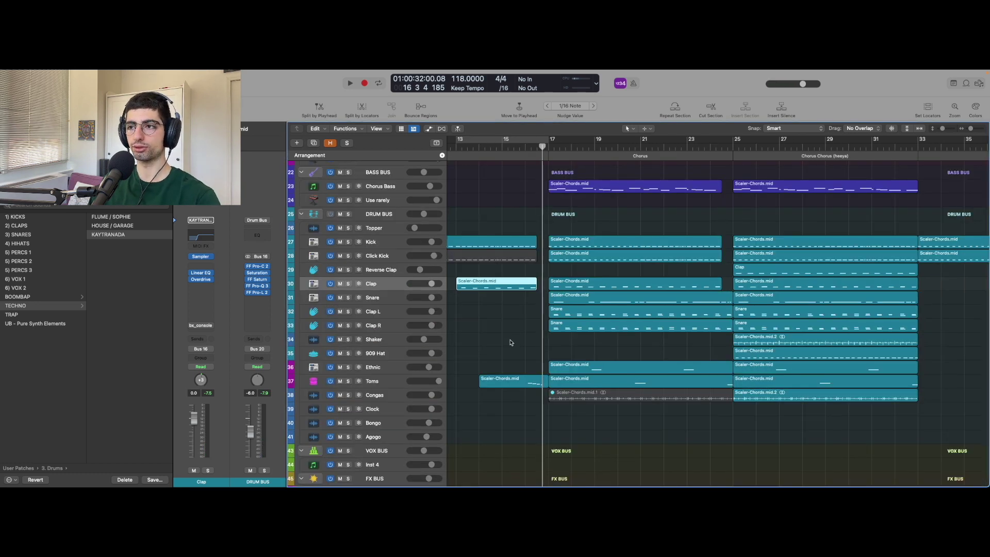
- Select the Toms track and look up its Tom Roto - Modern Disco patch in the Library
click(392, 381)
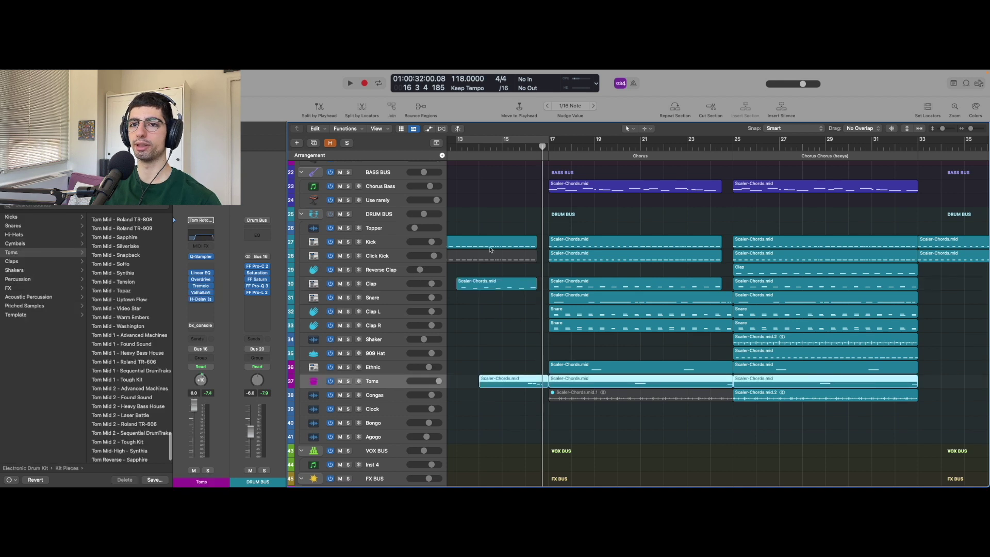
key(super+Down)
key(super+Down)
scroll(524, 314, down, 3)
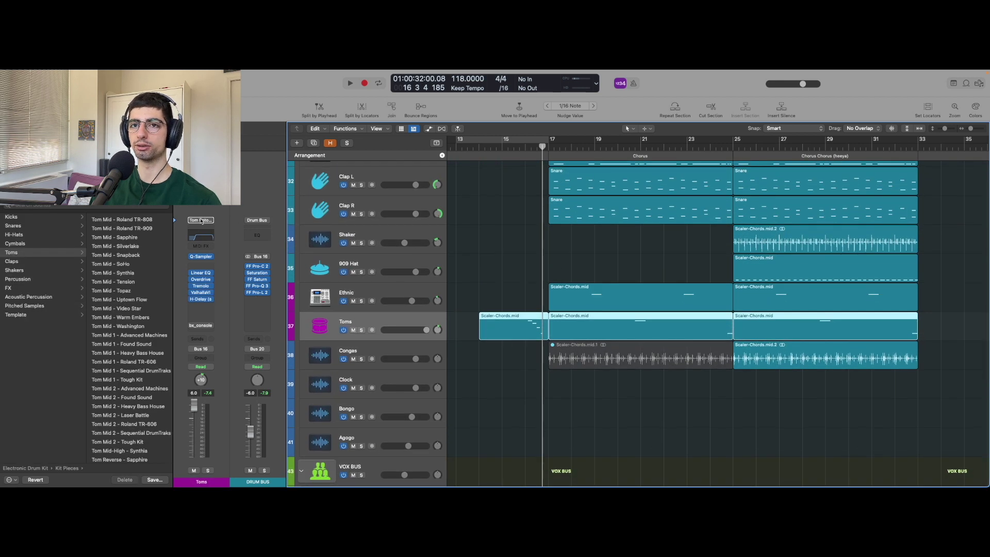
scroll(136, 273, up, 2)
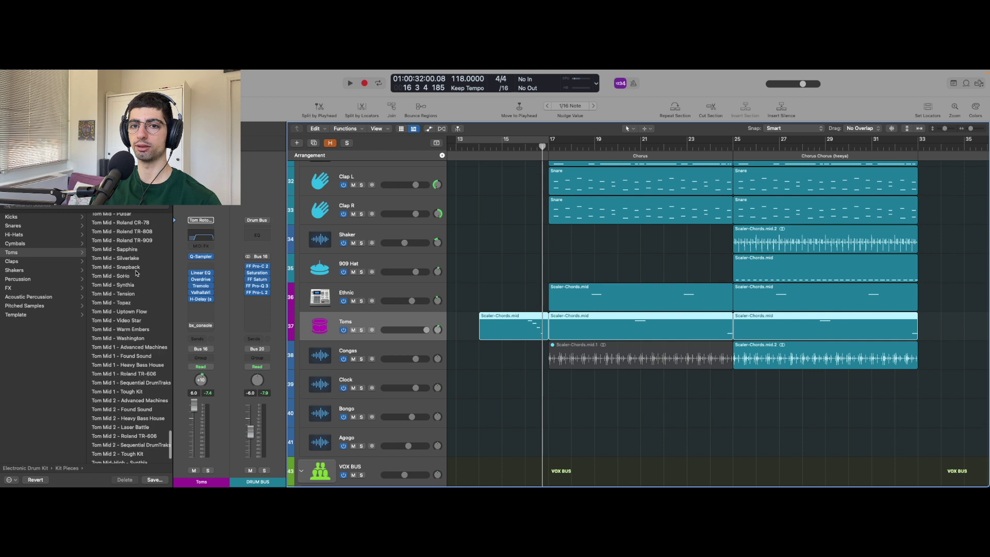
scroll(136, 273, down, 3)
- Audition the Toms fill in solo from bar 16, stop before the chorus and unsolo the track
key(comma)
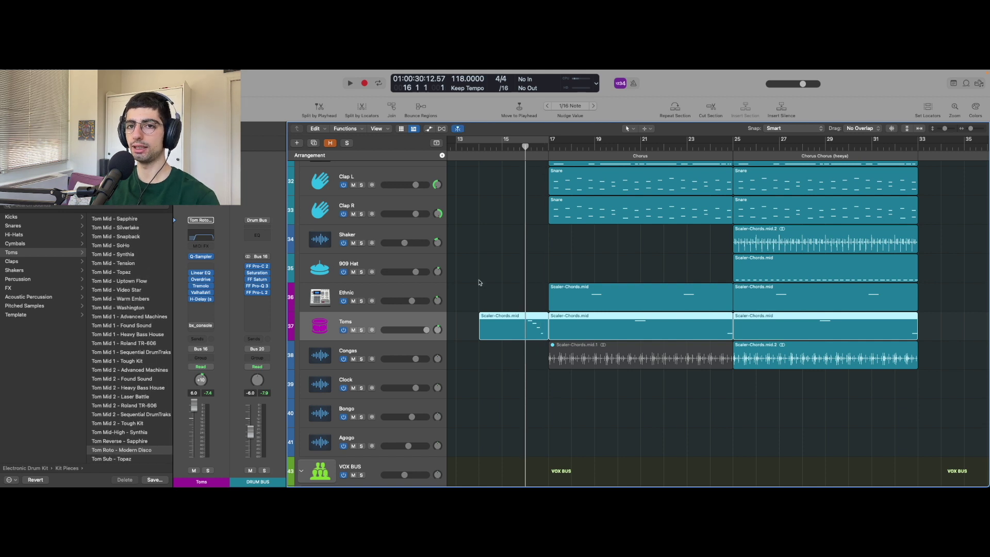
scroll(487, 269, up, 4)
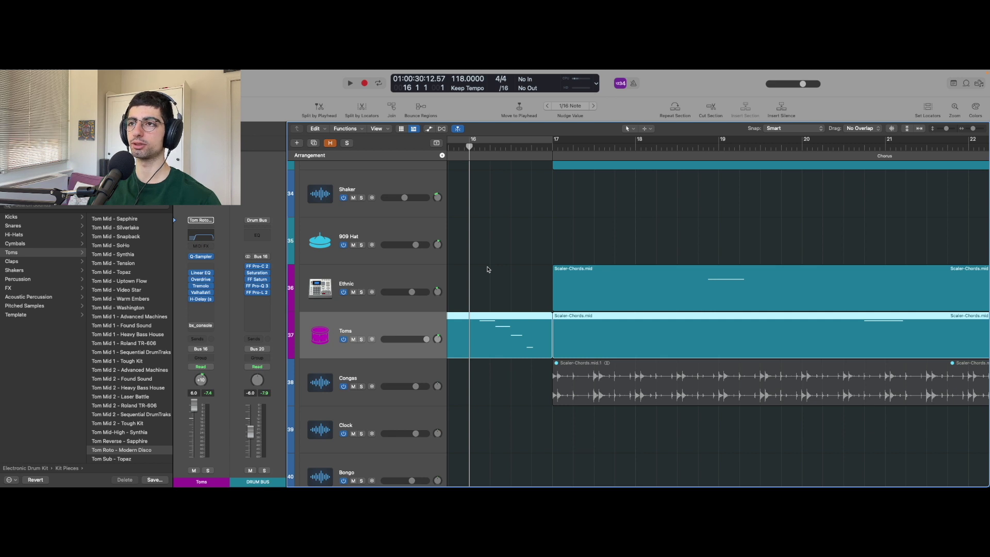
key(s)
key(space)
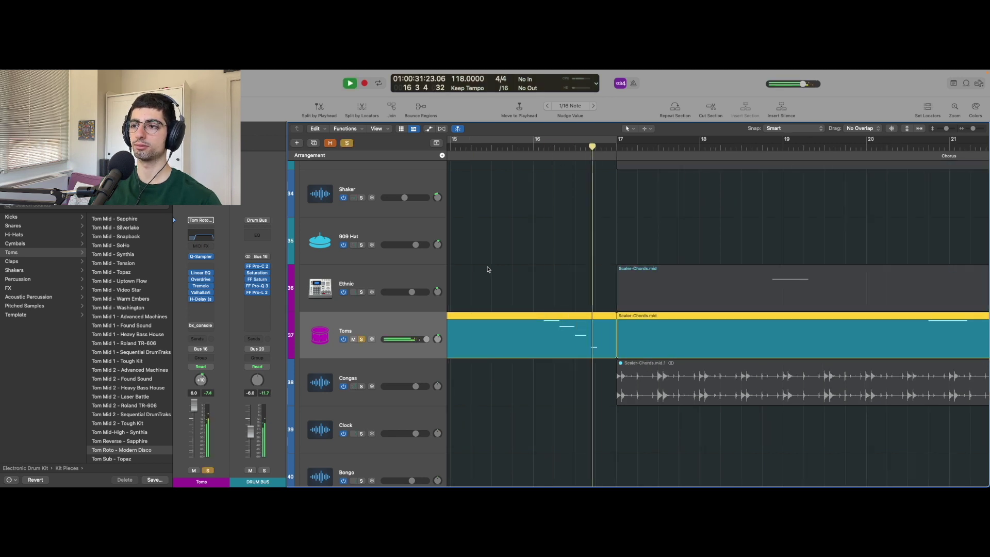
key(space)
key(s)
- Find the Riser region leading into the first chorus and audition it in solo from bar 16
ctrl+alt+click(500, 305)
scroll(500, 305, left, 2)
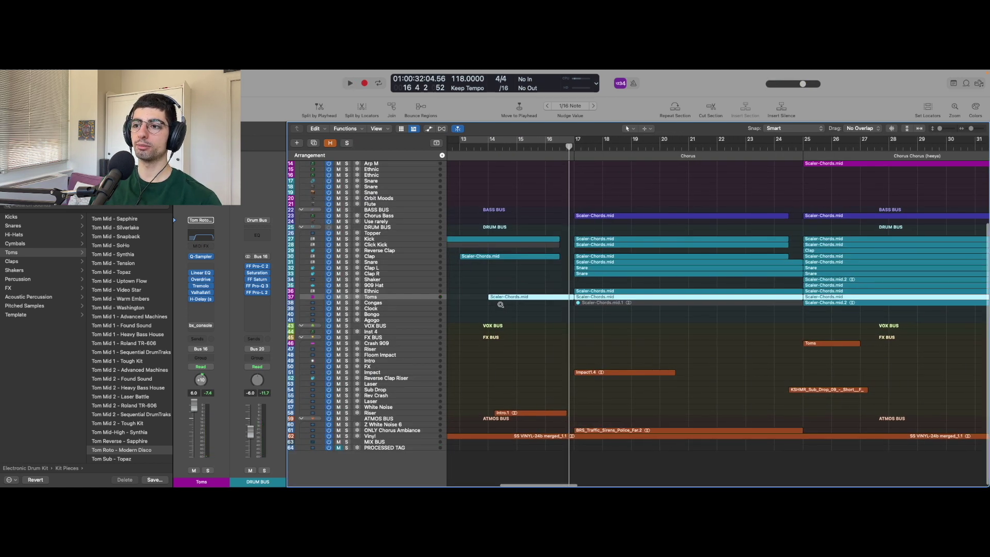
scroll(500, 304, up, 3)
scroll(499, 305, down, 10)
click(523, 354)
click(544, 147)
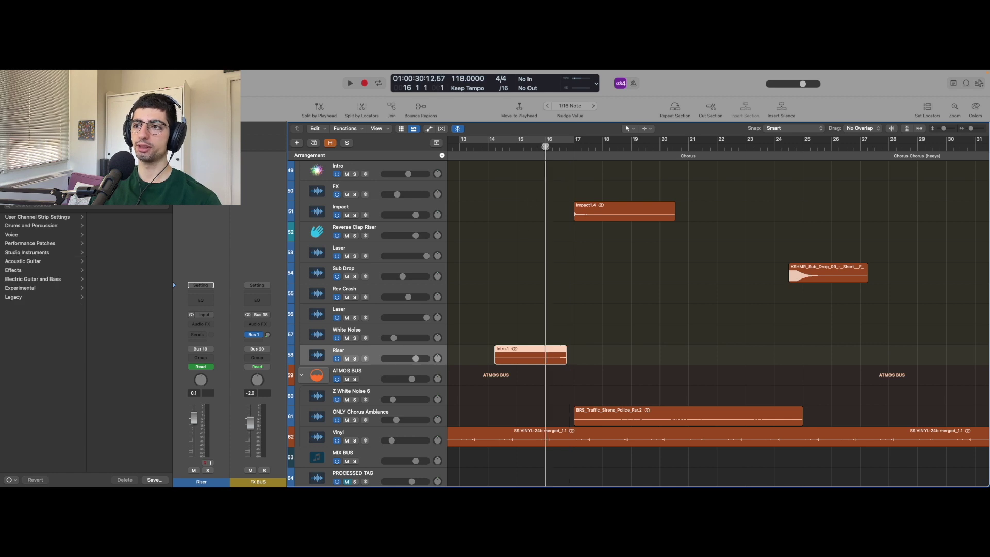
key(s)
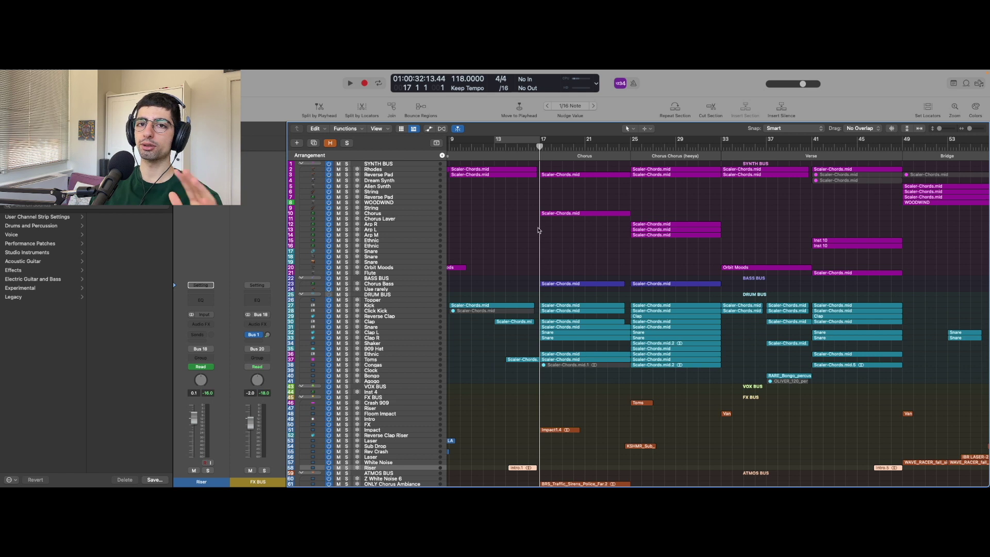
- Survey the whole arrangement, point out its end at bar 81, and return the playhead to the first chorus at bar 17
key(super+Left)
key(super+Left)
key(super+Left)
key(super+Left)
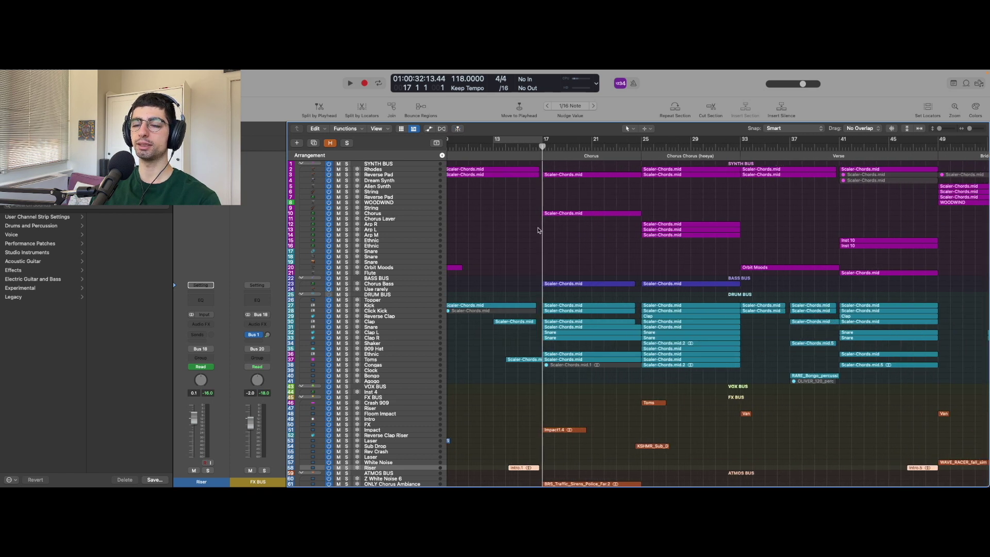
click(781, 148)
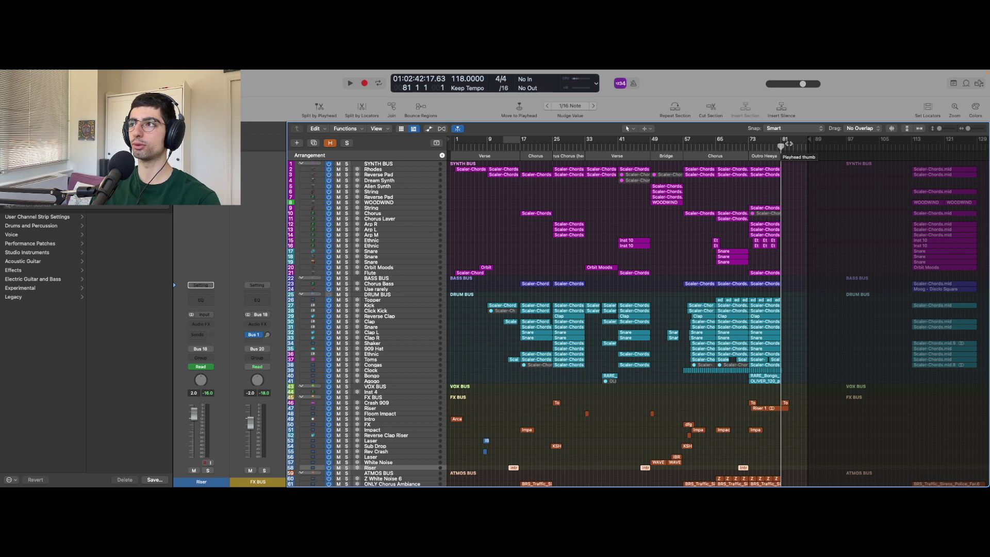
click(534, 155)
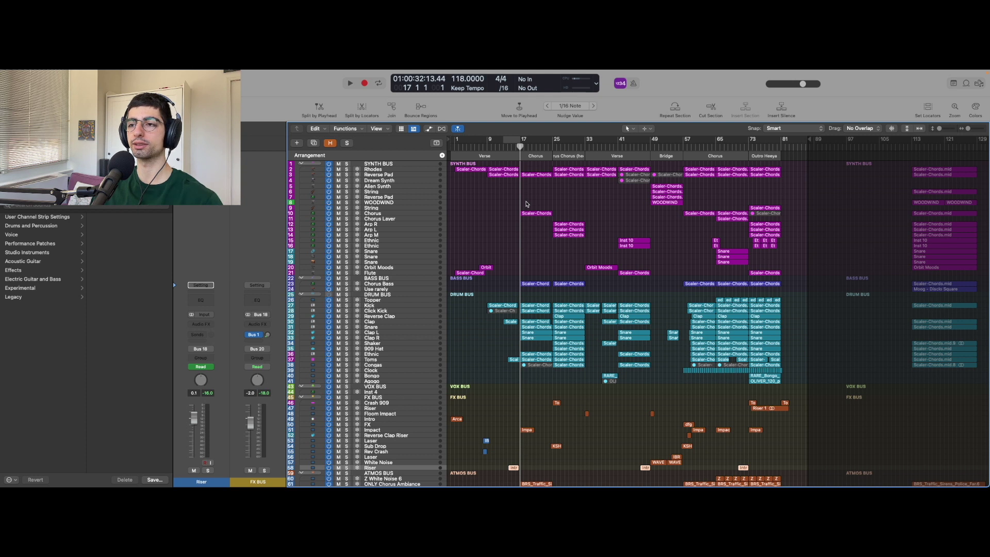
- Play the full mix of the first chorus from bar 17 and stop playback in bar 20
key(space)
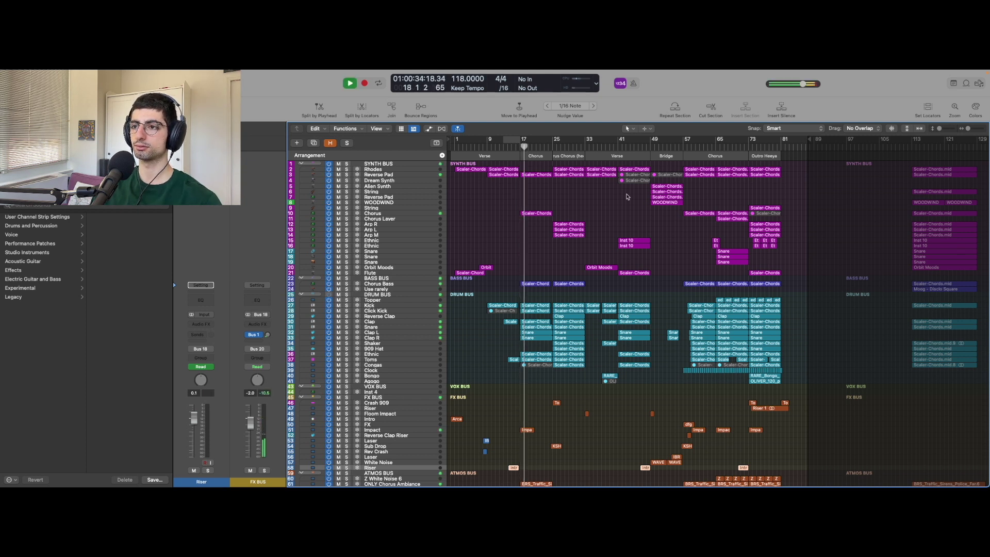
scroll(626, 196, up, 5)
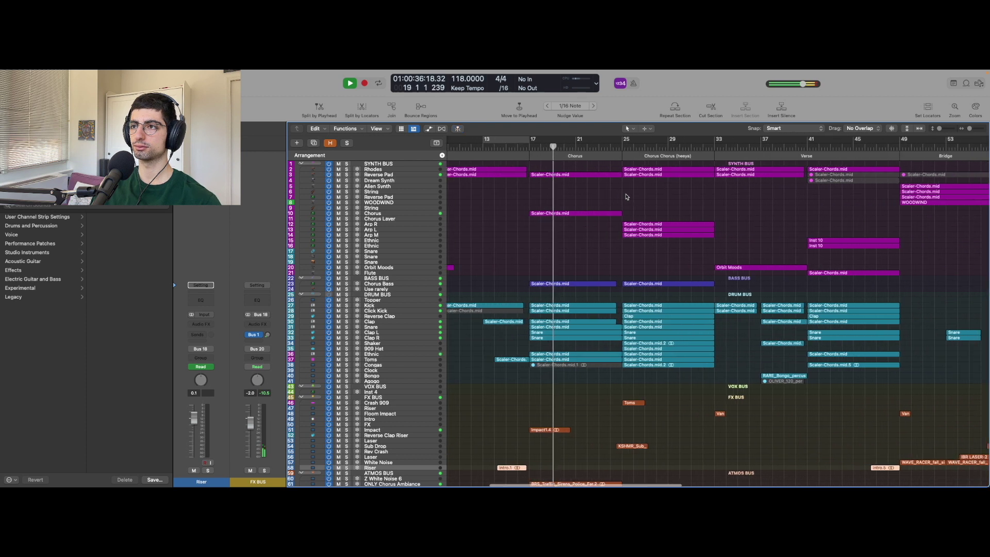
scroll(625, 195, right, 2)
scroll(626, 194, up, 3)
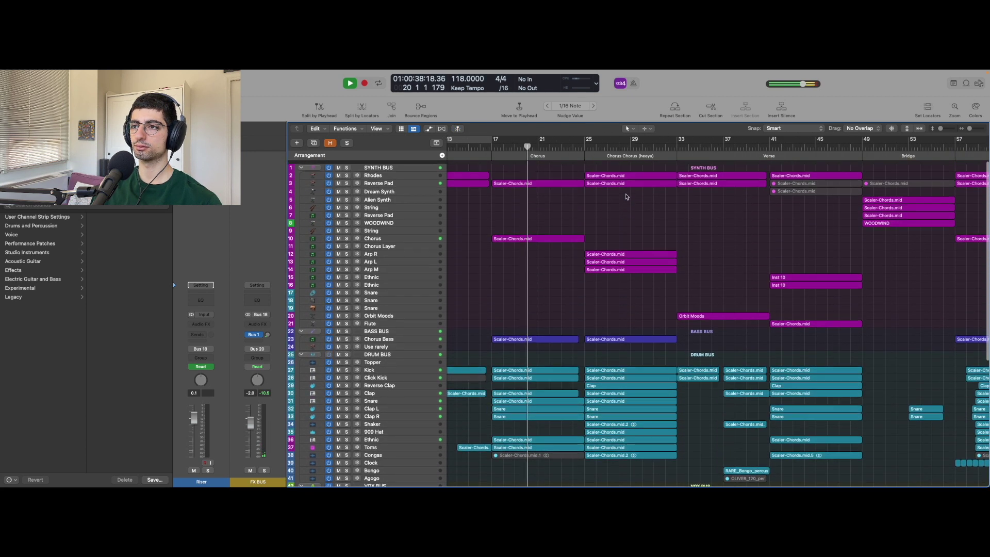
key(space)
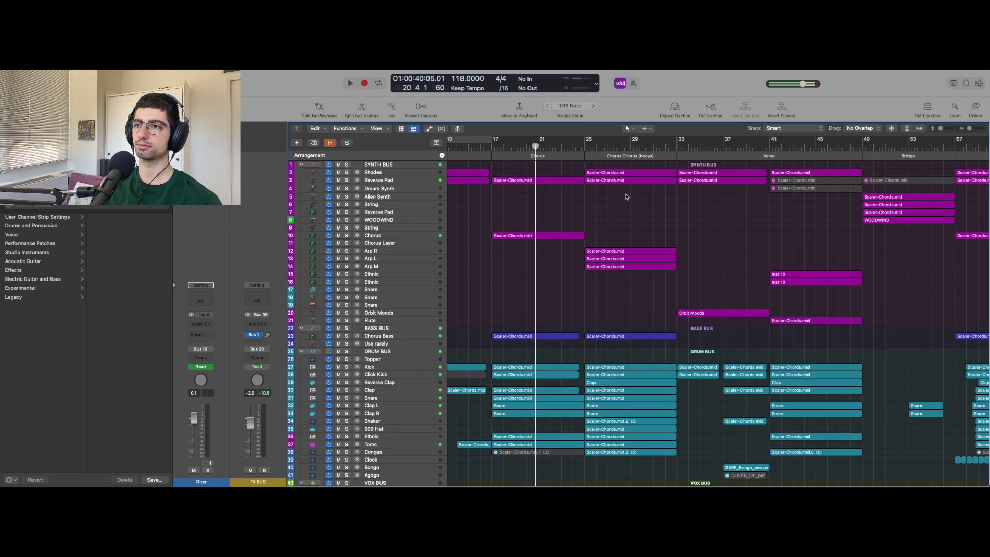
- Review the channel strips of the Chorus, Rhodes, Reverse Pad and Dream Synth tracks, ending on the Reverse Pad
click(598, 235)
scroll(538, 298, up, 2)
scroll(525, 287, down, 5)
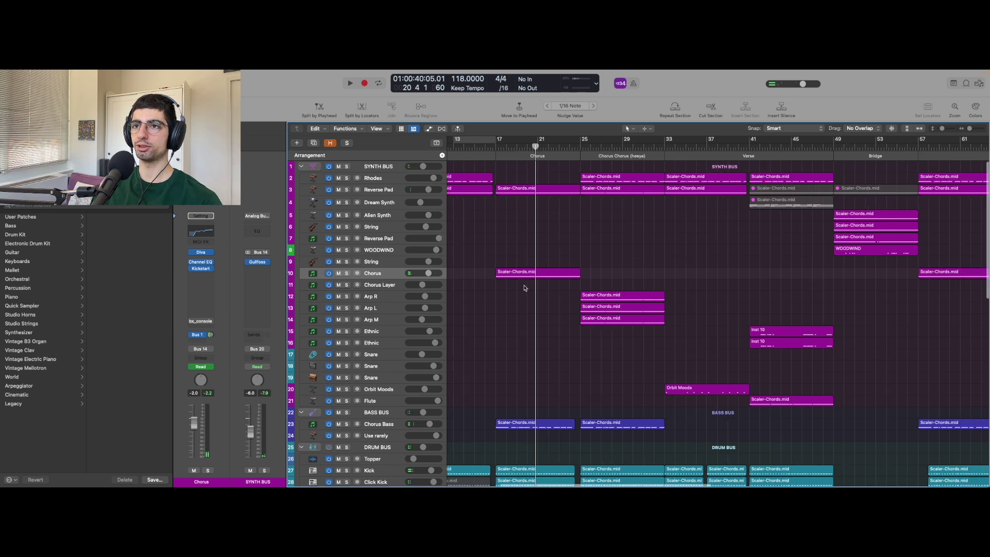
scroll(524, 288, up, 4)
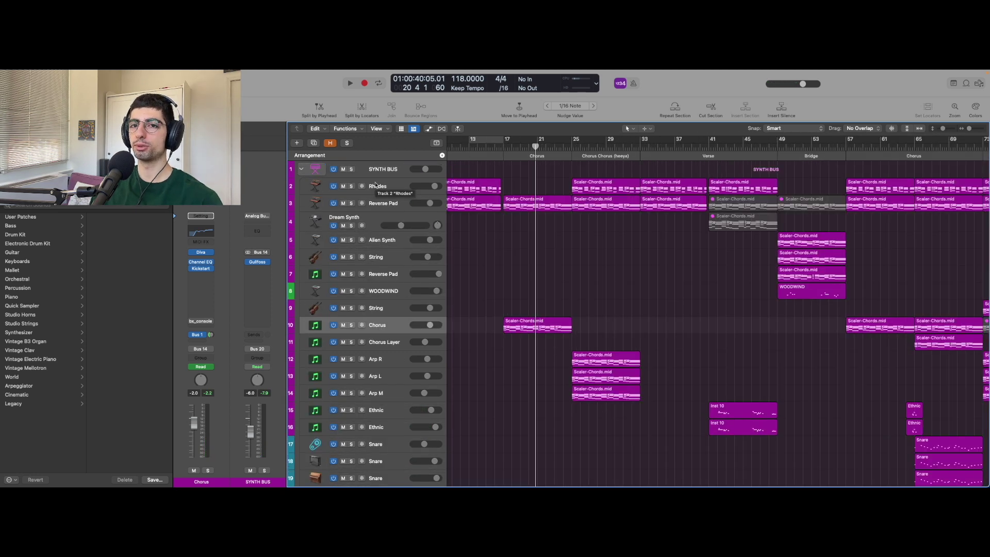
click(379, 186)
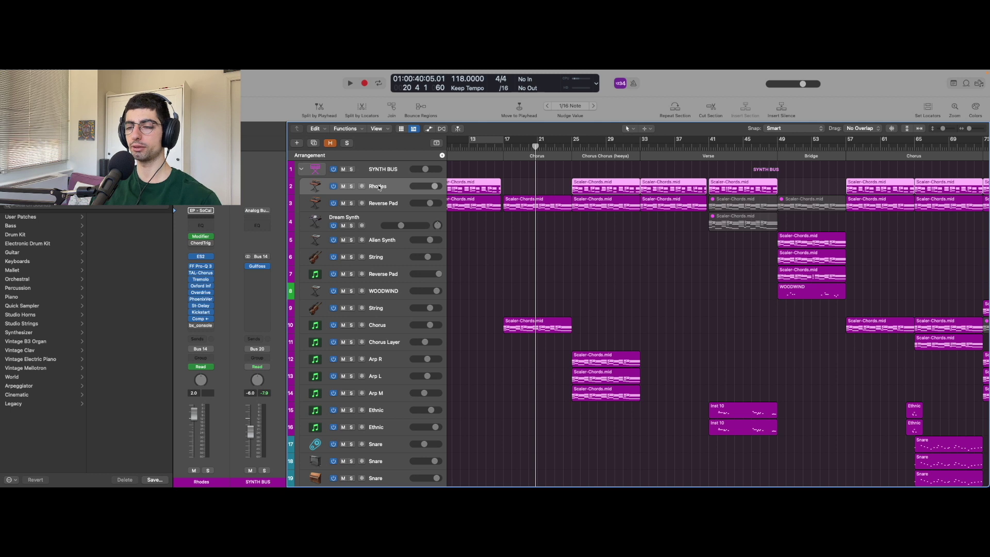
click(388, 204)
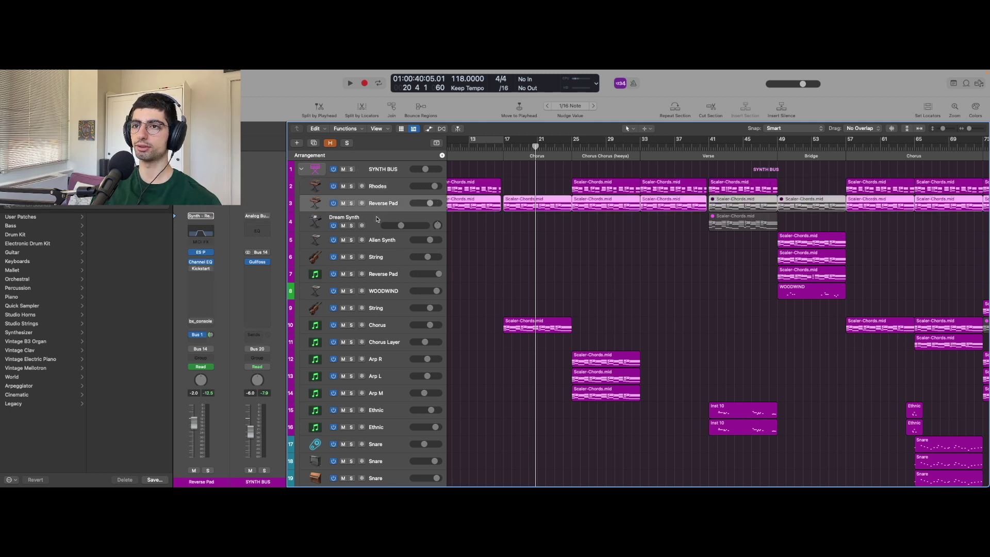
click(377, 219)
scroll(384, 204, down, 1)
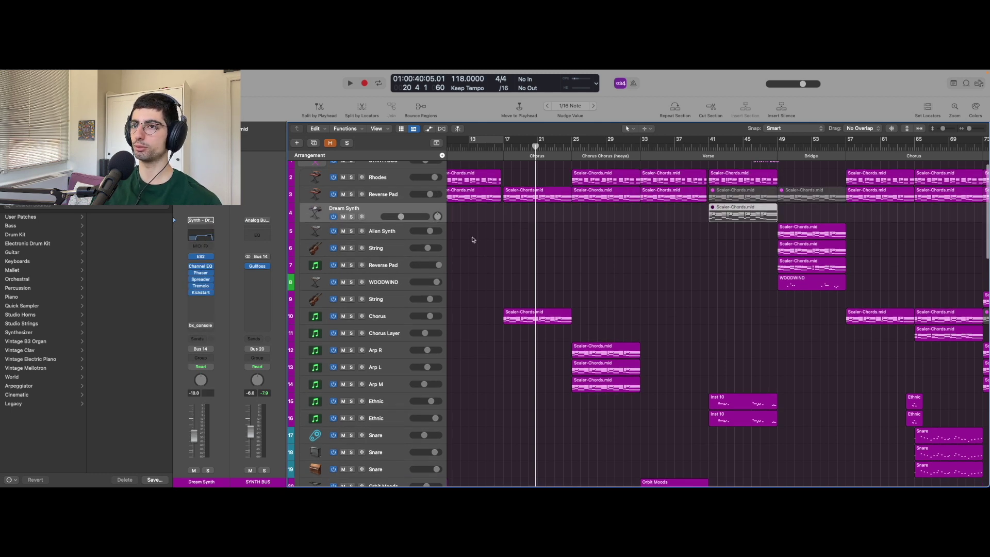
click(386, 195)
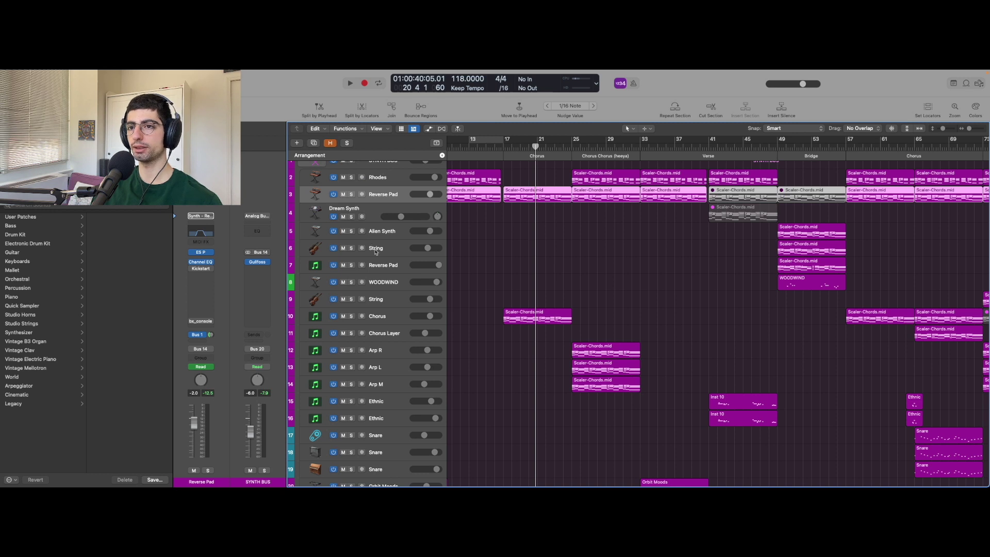
- Set the cycle range to the Chorus track's region at bar 17 and solo the track
click(544, 318)
key(super+Left)
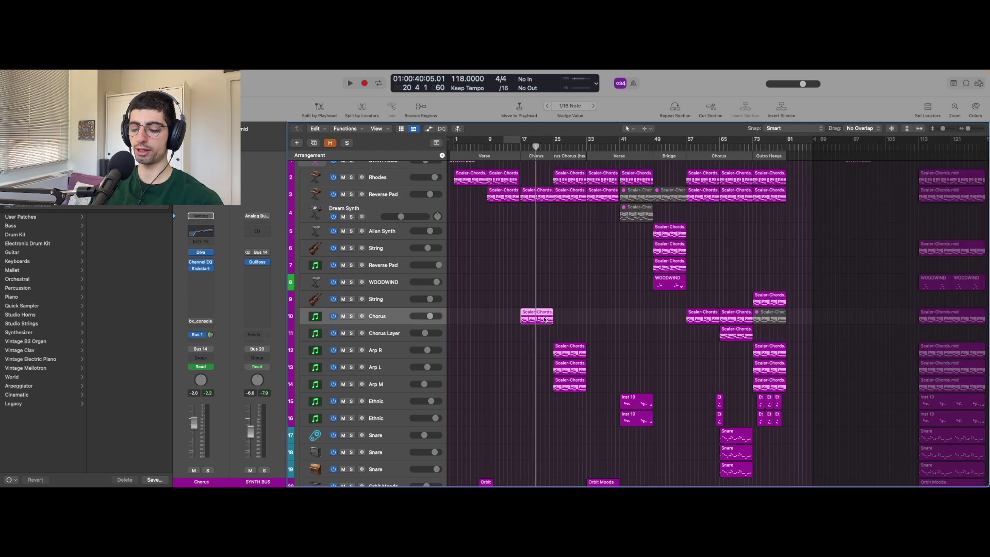
key(u)
key(super+Down)
key(super+Down)
key(s)
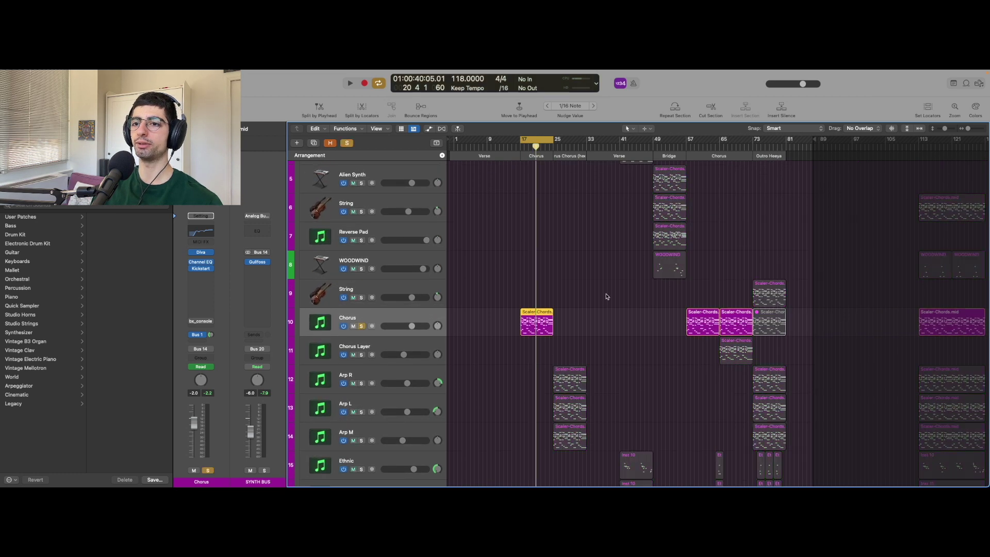
key(super+Right)
- Open the Chorus track's Diva synth, audition the soloed part and move the plug-in window clear of the tracks
click(201, 252)
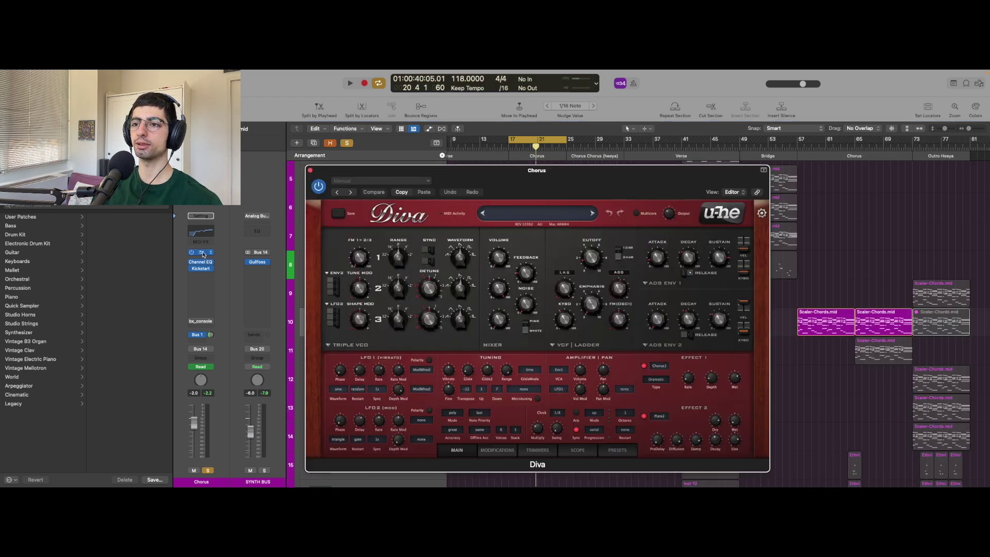
key(space)
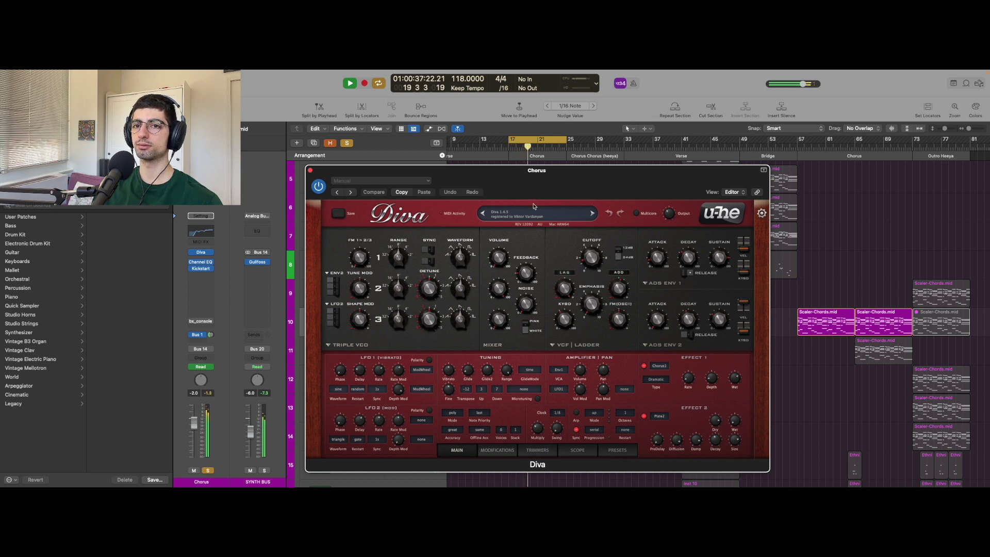
drag(534, 183, 832, 157)
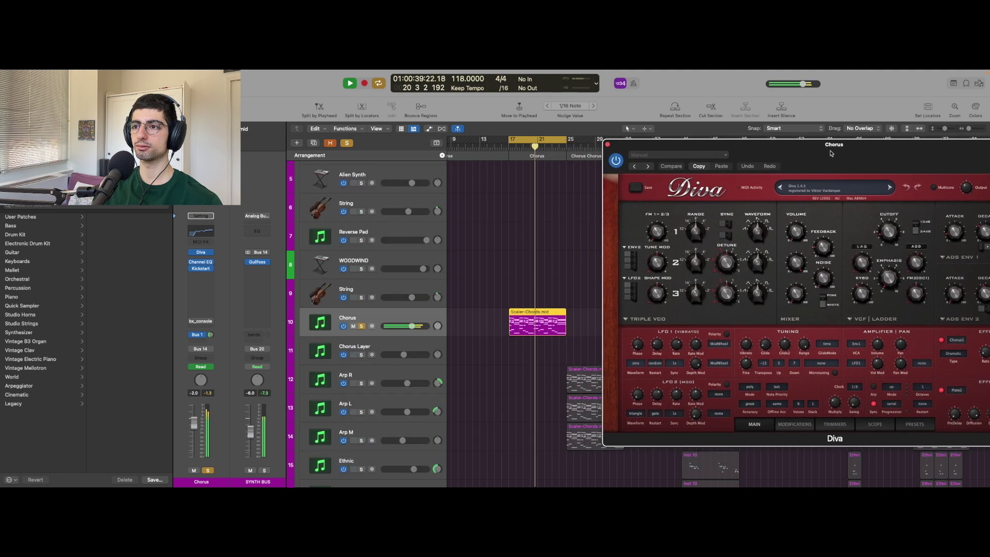
key(space)
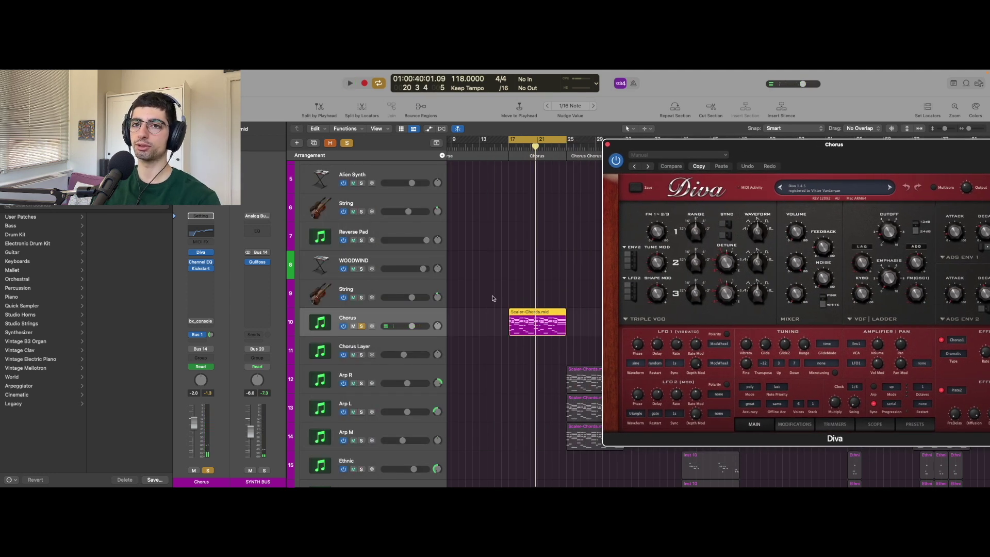
- Compare the Chorus synth with its Channel EQ bypassed and back on during playback, and close the EQ
scroll(492, 298, up, 4)
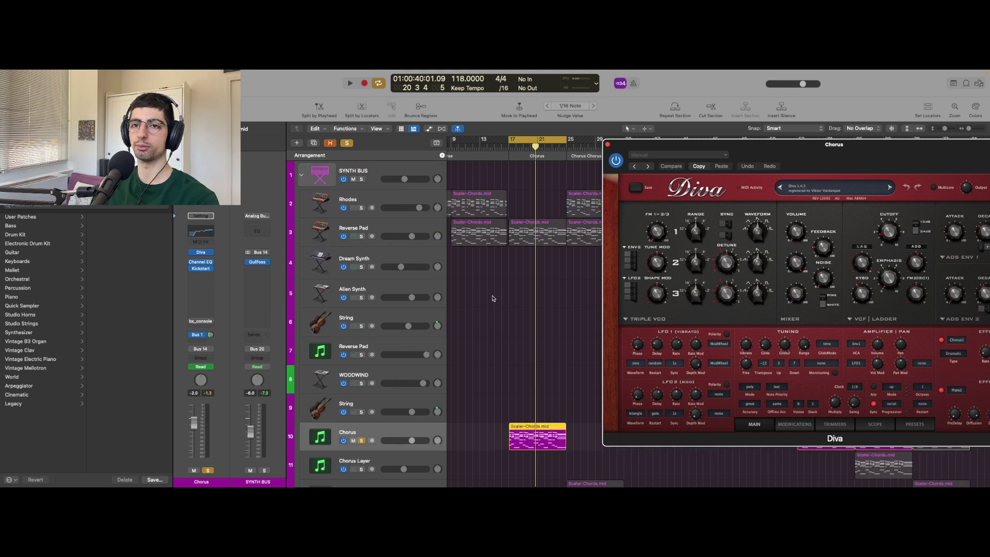
click(203, 233)
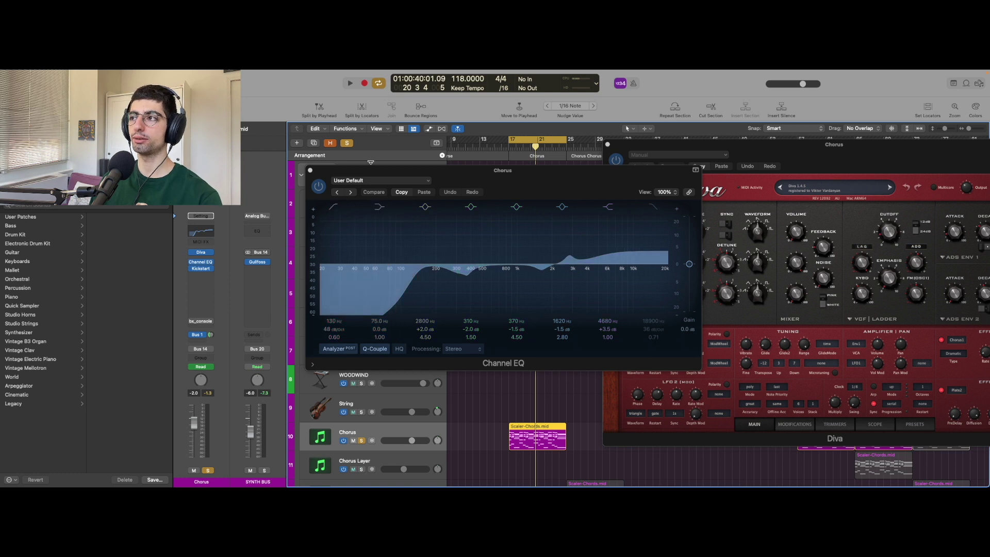
click(318, 187)
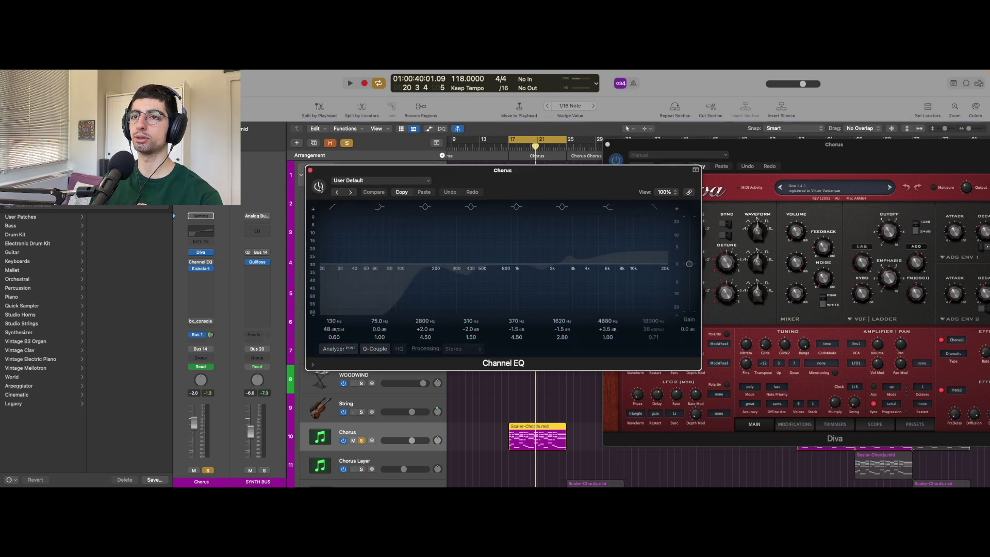
key(space)
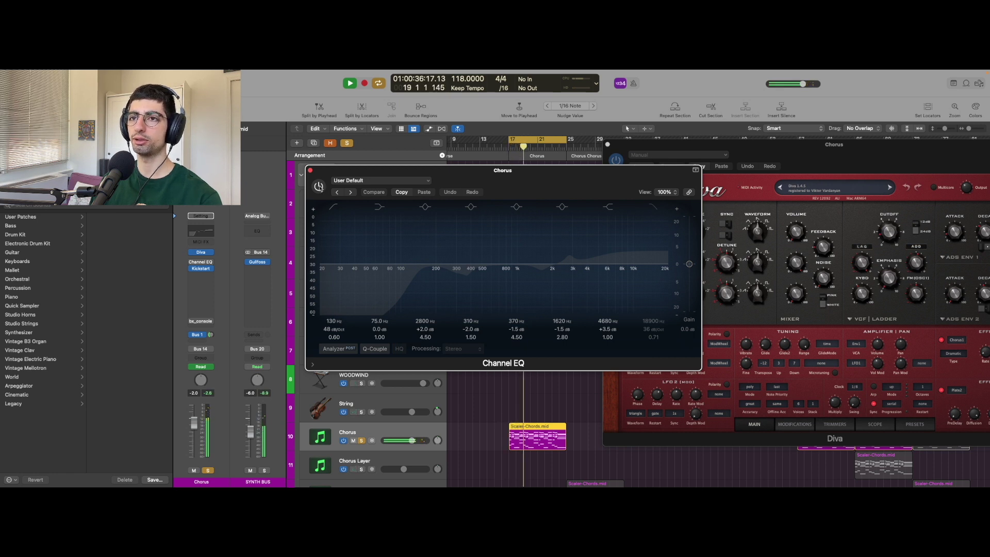
click(319, 187)
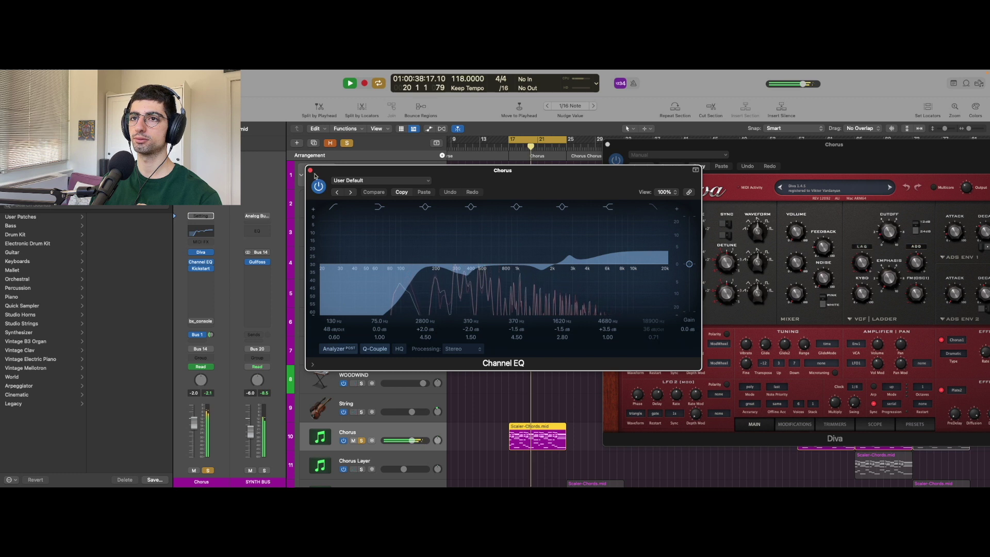
key(space)
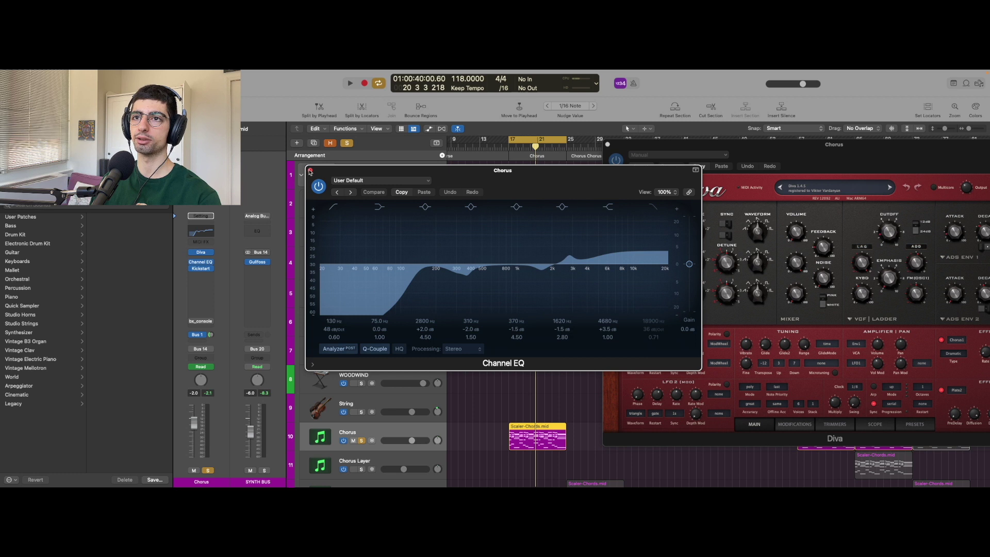
click(310, 170)
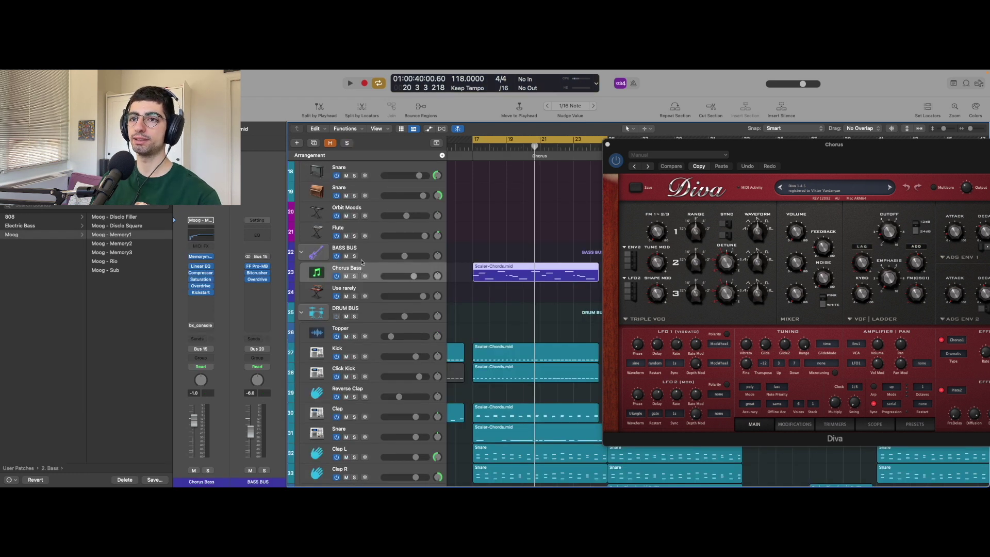
- Switch from the Diva synth to the Chorus Bass track's Memorymode synth, audition the soloed part, move the plug-in window and close it
click(607, 145)
click(199, 257)
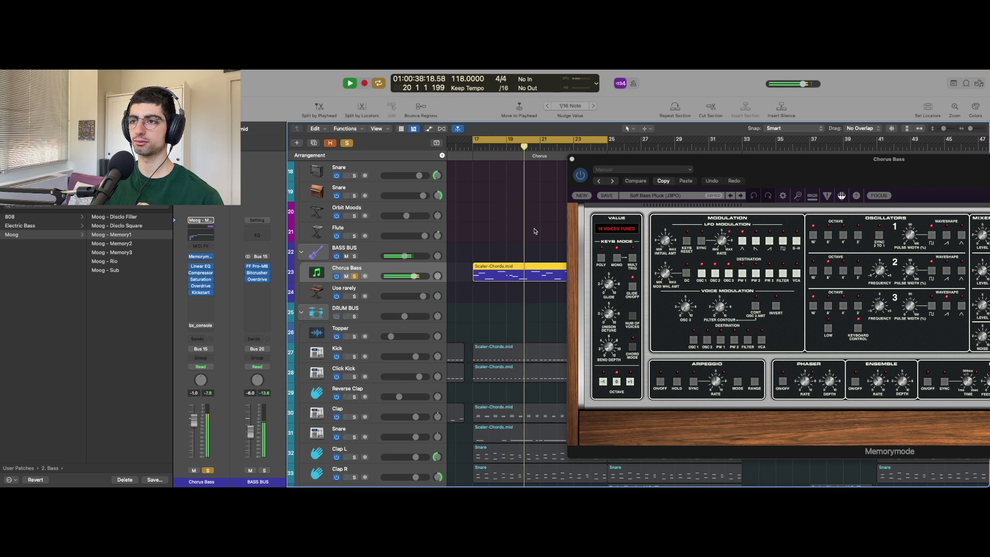
key(space)
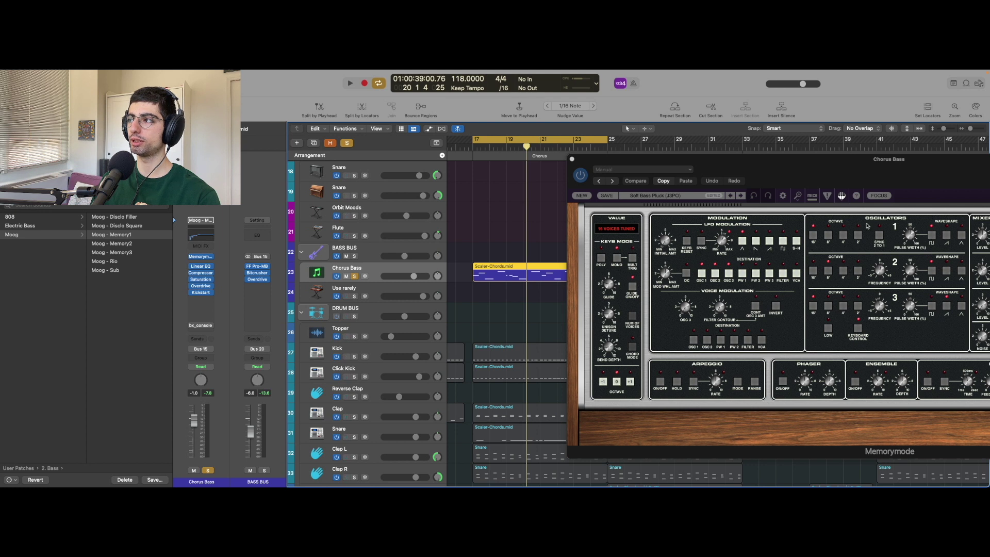
drag(860, 181, 683, 181)
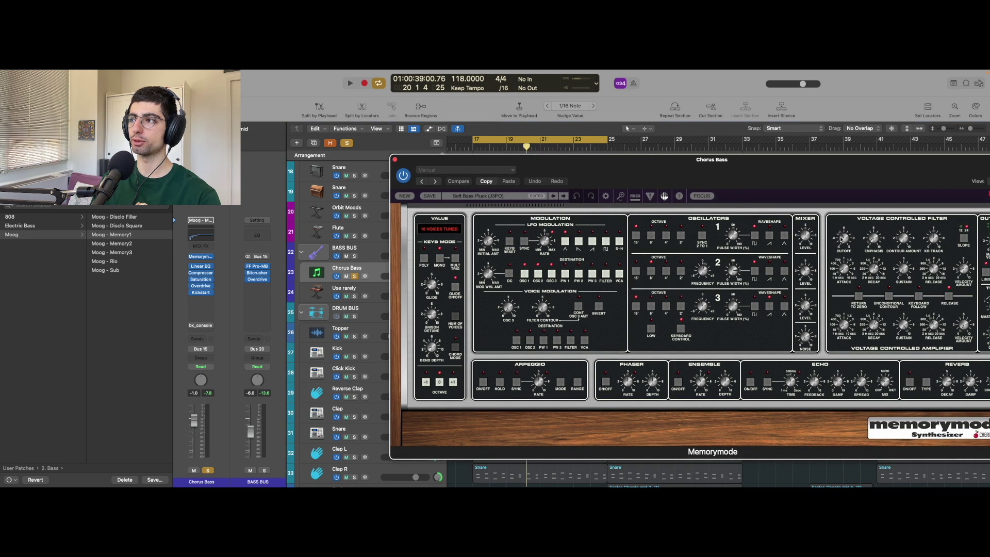
click(395, 159)
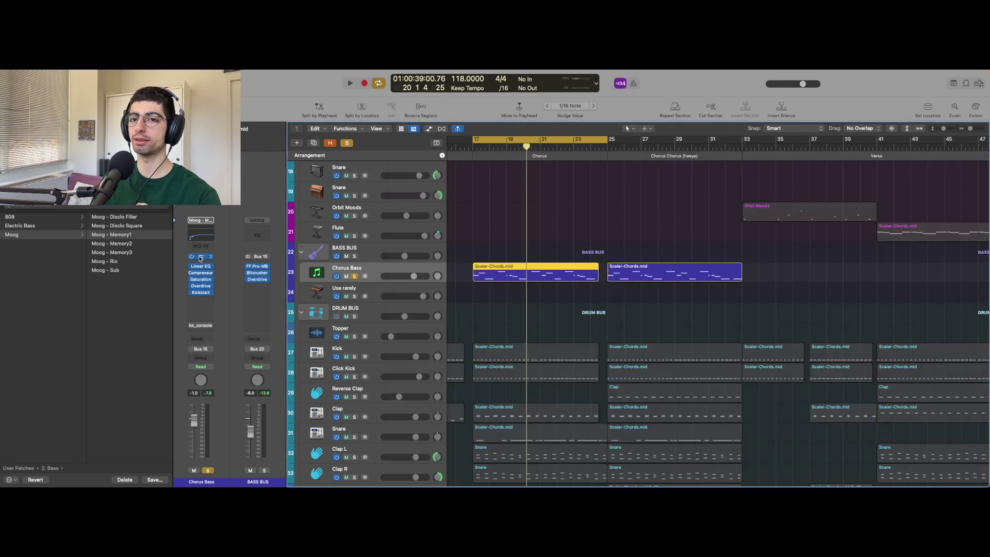
- Review the Chorus Bass effects chain, including Linear EQ, Compressor, Saturation Knob, Overdrive and Kickstart, plus the Bitcrusher on the BASS BUS
click(201, 266)
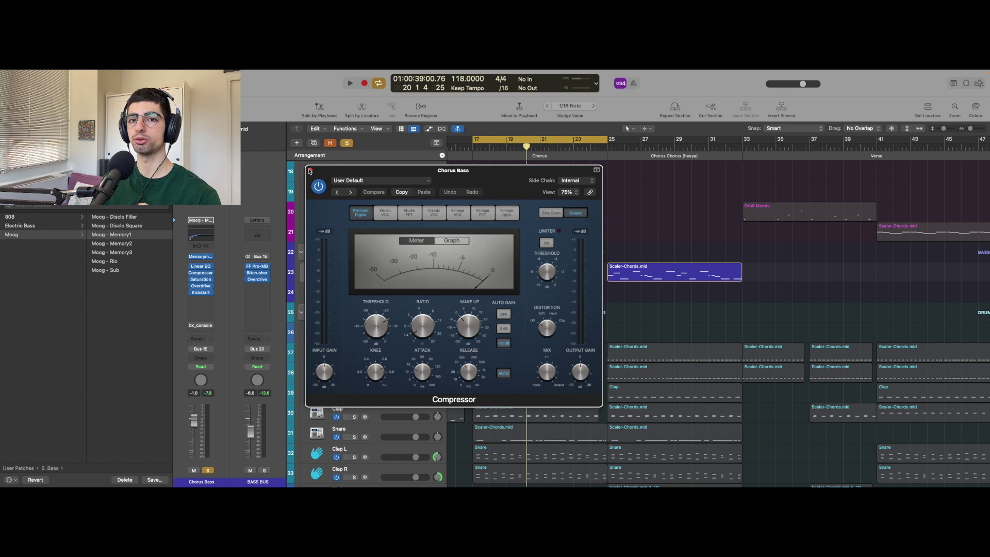
click(310, 171)
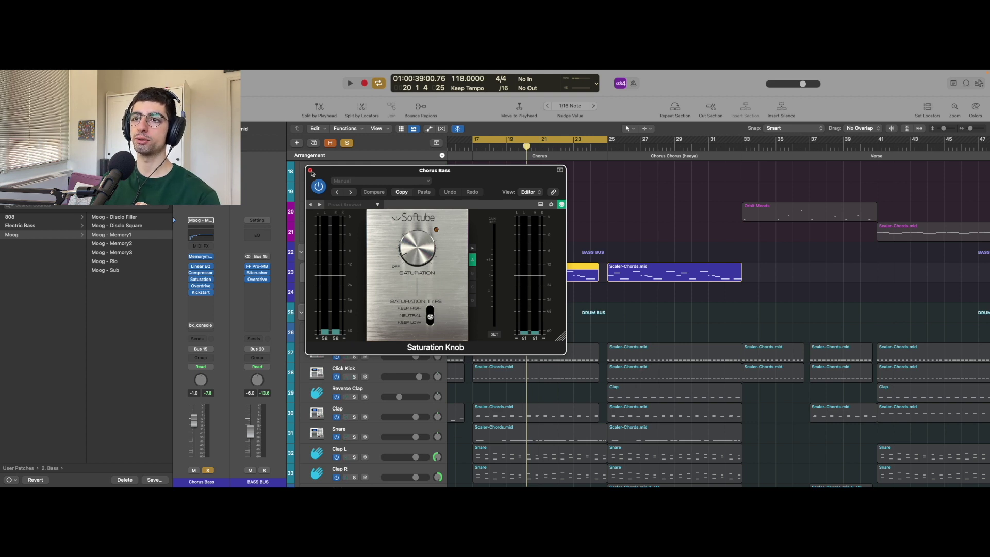
click(310, 170)
click(200, 285)
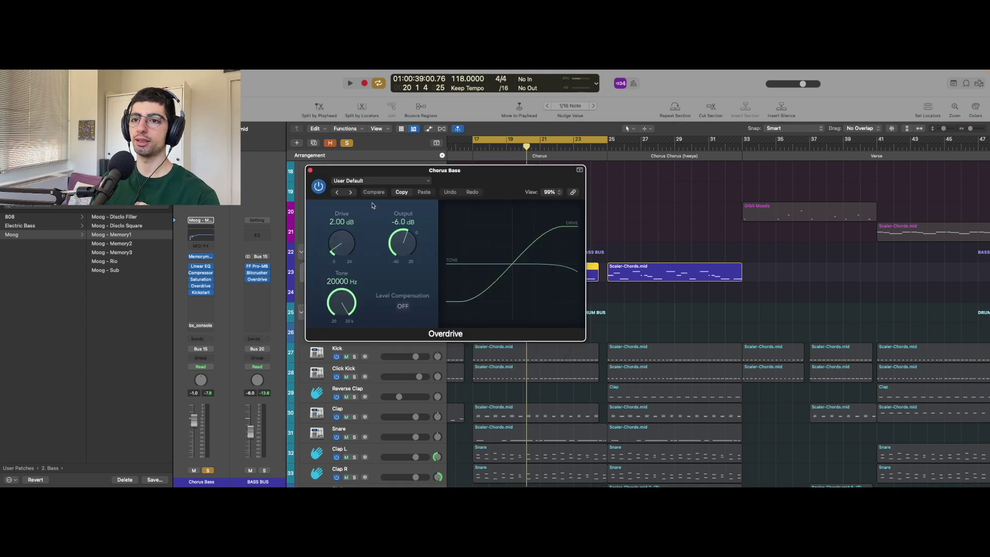
click(310, 170)
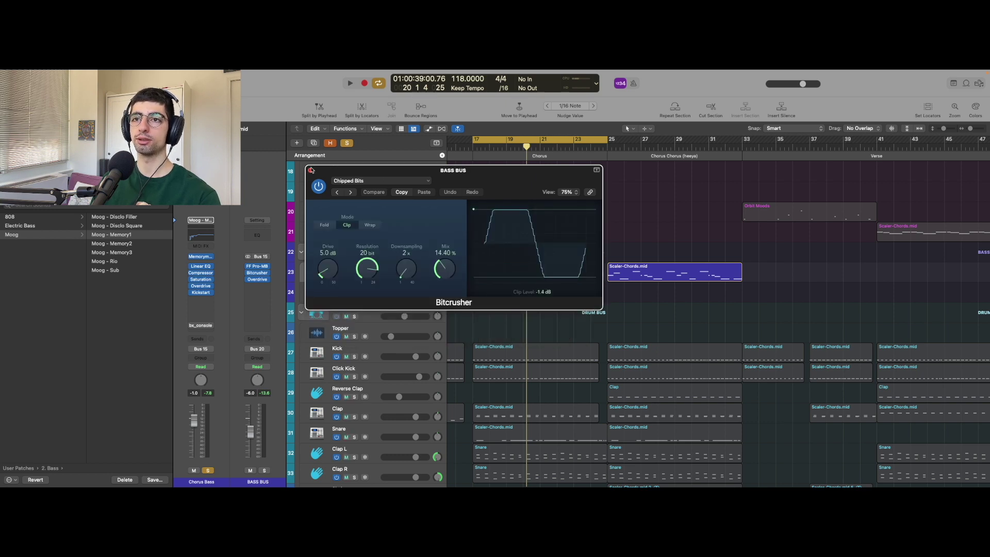
click(311, 170)
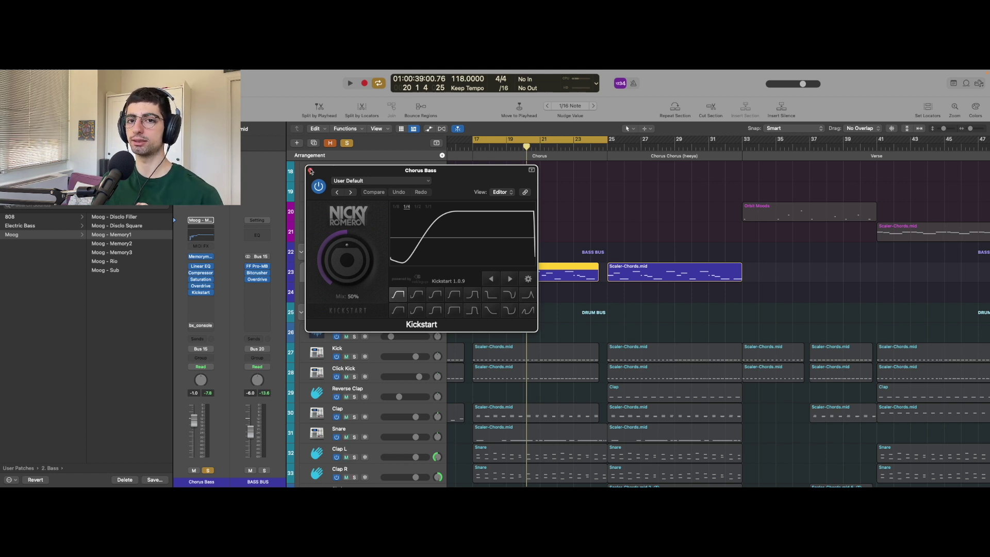
click(310, 171)
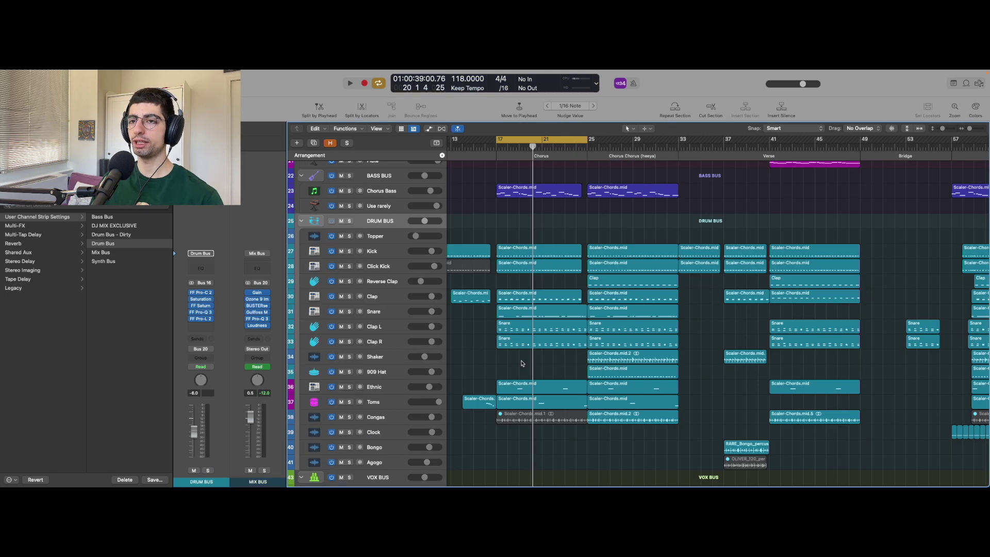
- Solo and play the Click Kick track of the DRUM BUS and open its bar 17 region in the Piano Roll
scroll(555, 279, up, 3)
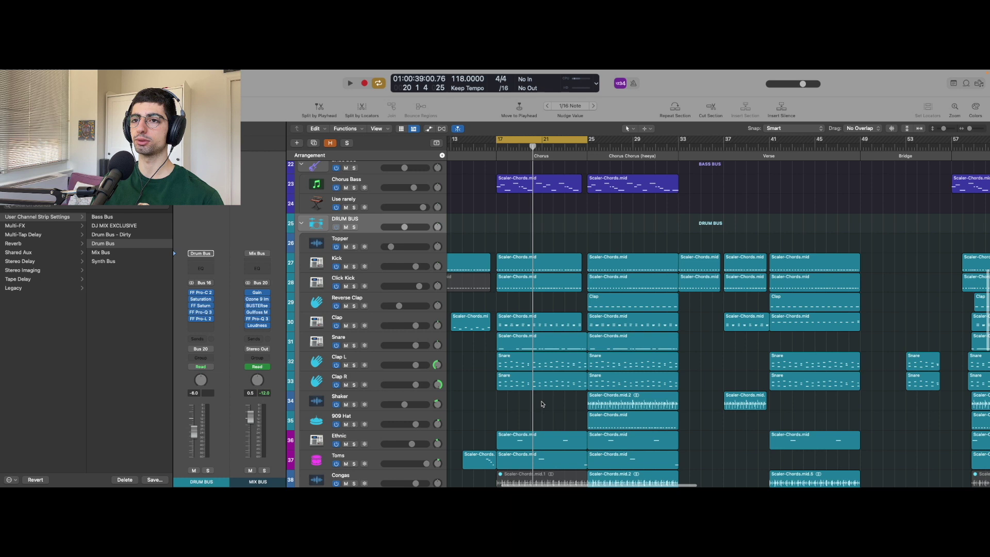
scroll(683, 346, down, 3)
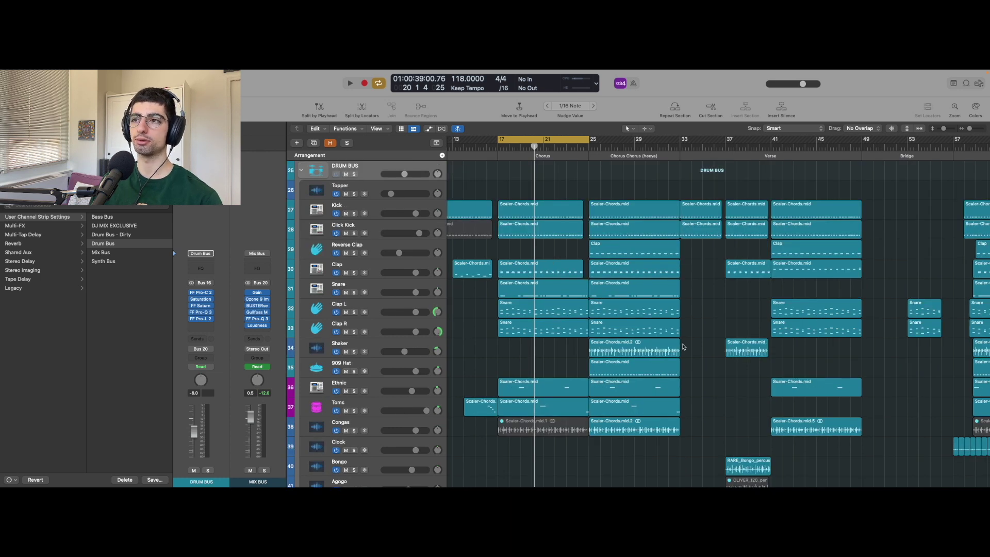
key(s)
key(space)
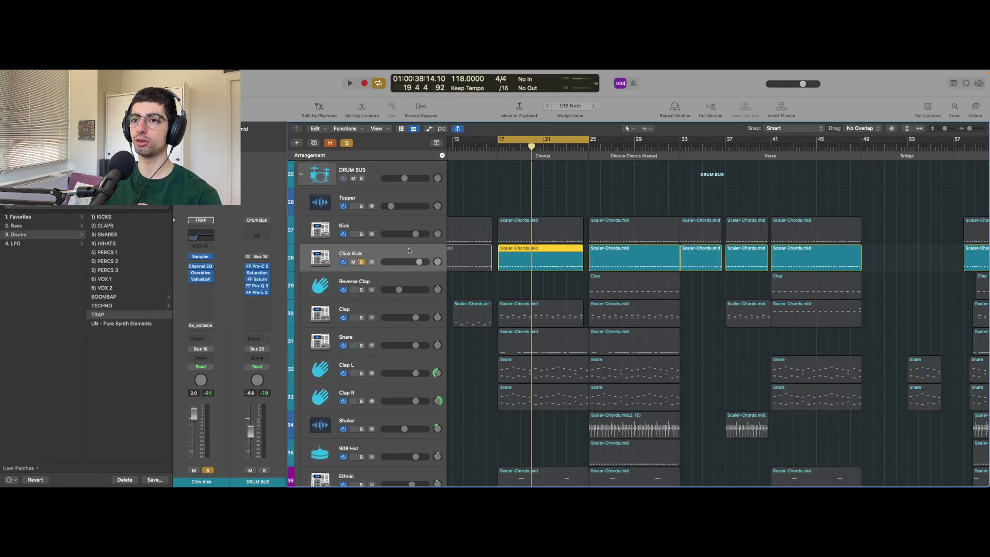
double_click(511, 256)
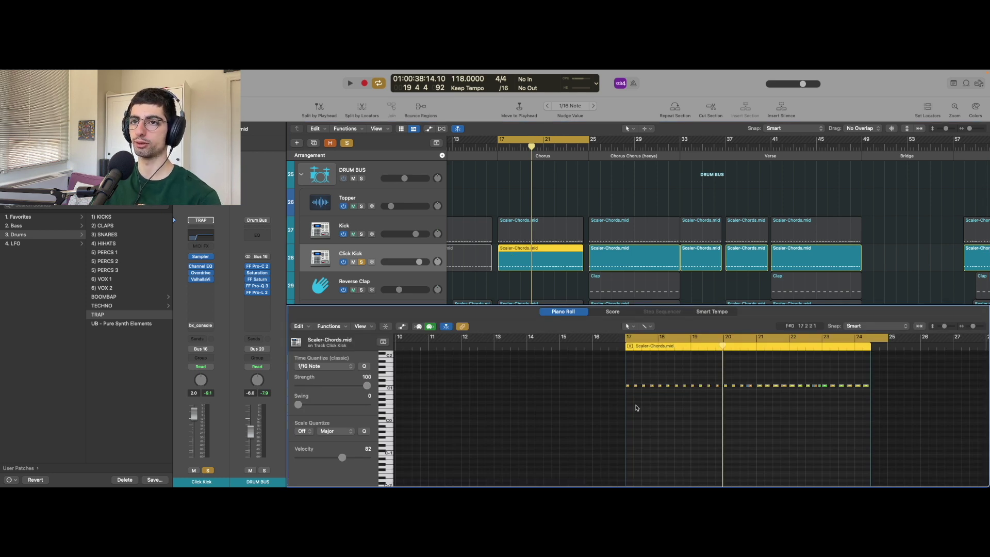
- Play the Click Kick, add the Kick to the solo, and compare the Kick with and without the Click Kick layer
key(space)
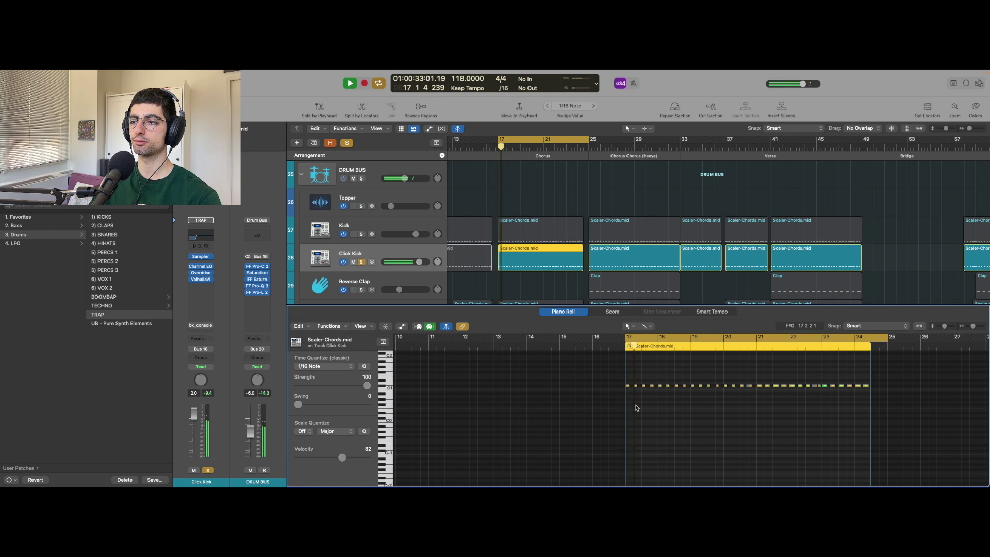
click(361, 234)
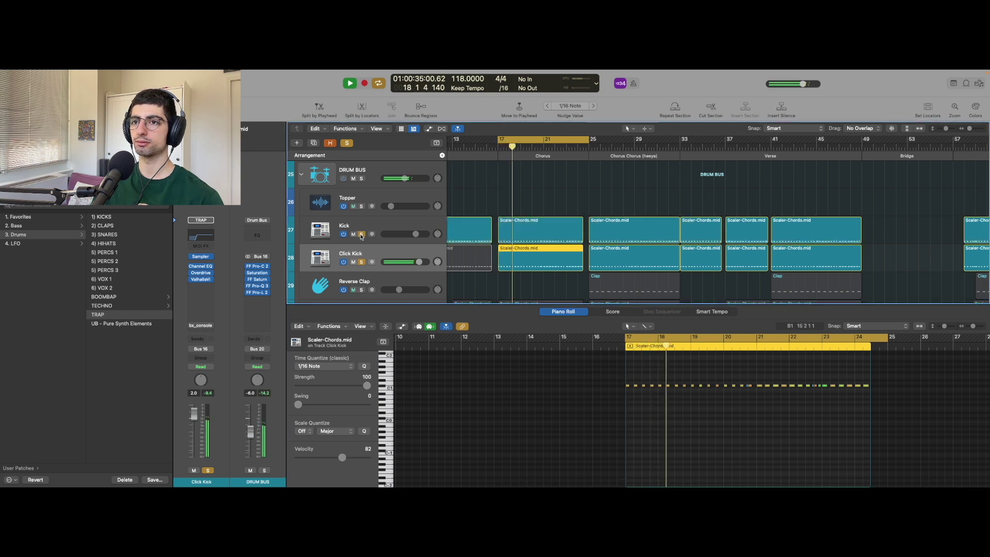
click(362, 262)
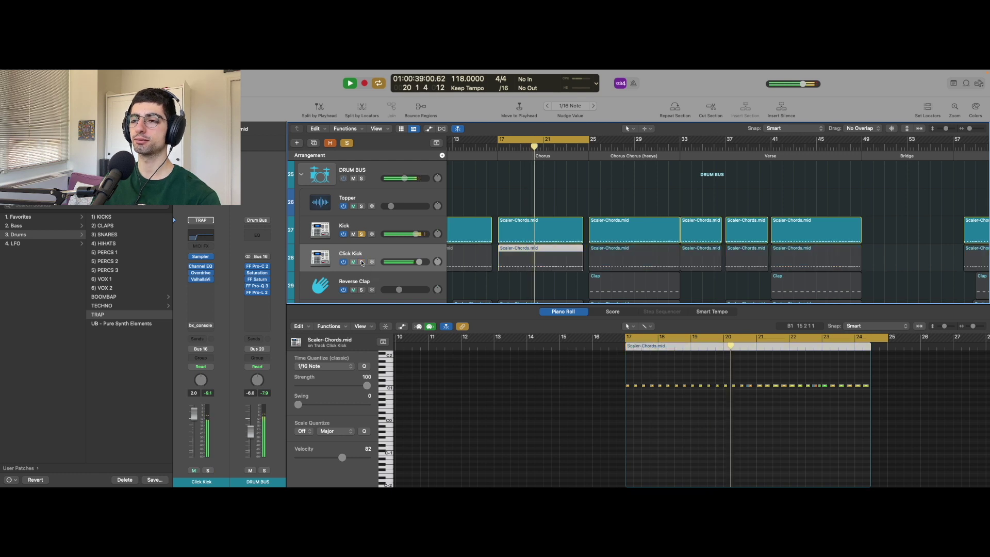
click(361, 262)
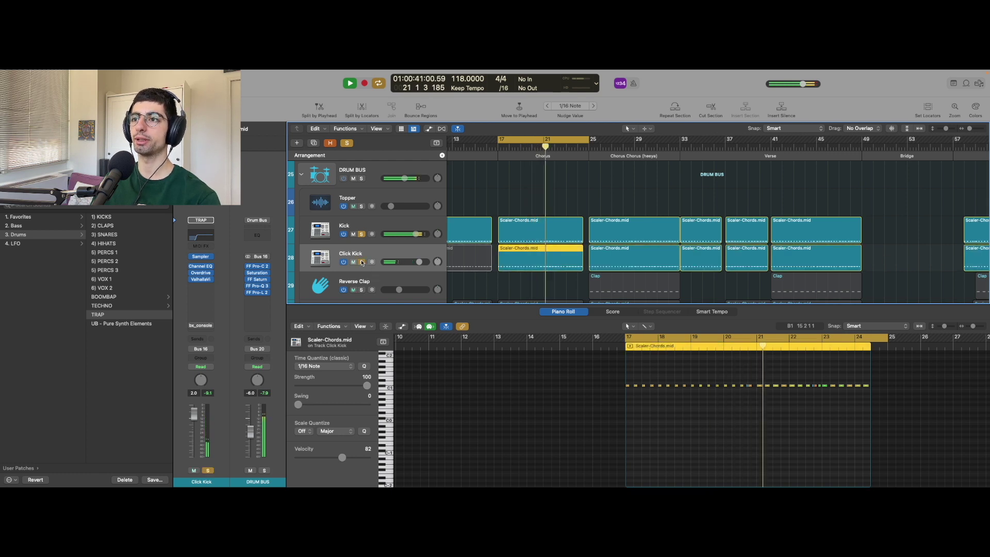
key(space)
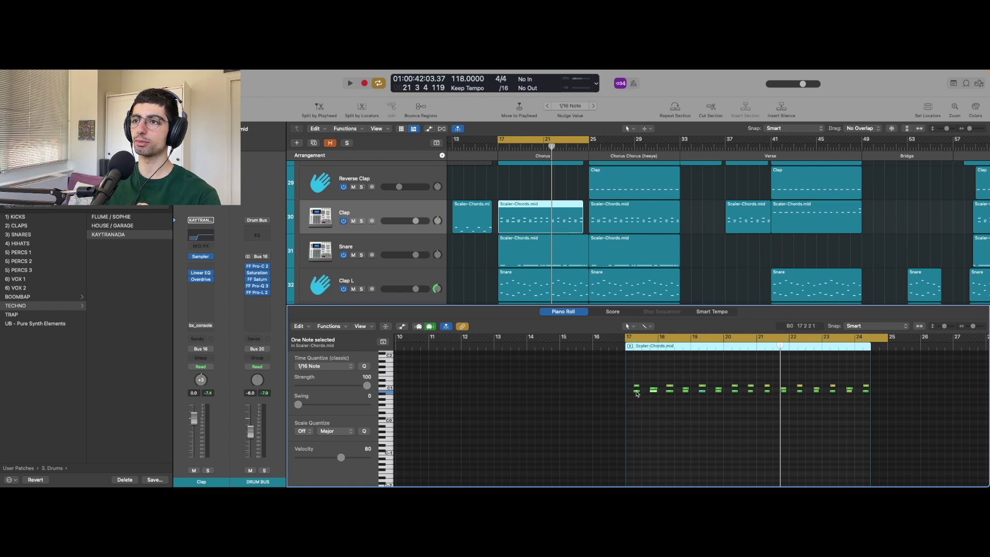
- Audition the first lower note of the Clap region at bar 17, and play the soloed Clap L and Clap R tracks
mouse_move(636, 394)
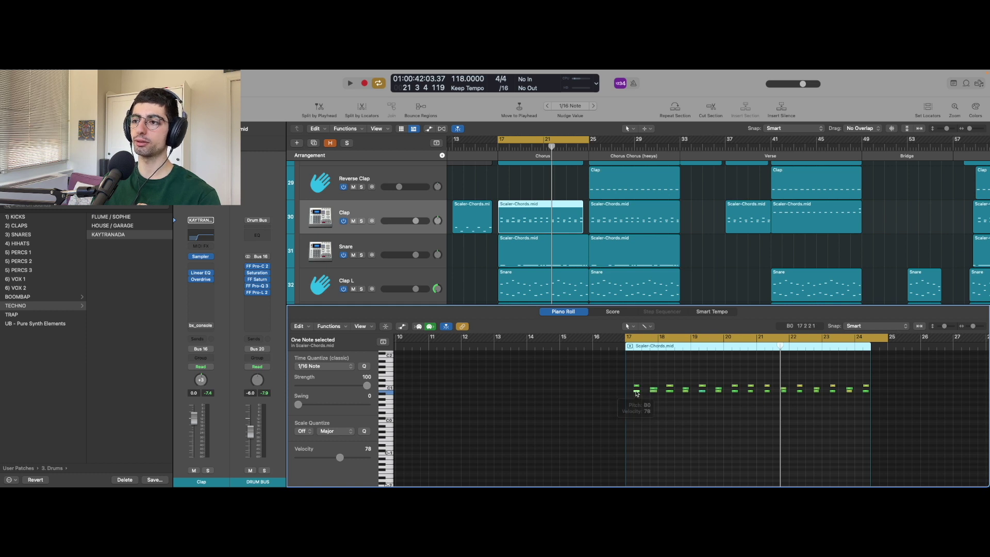
click(636, 394)
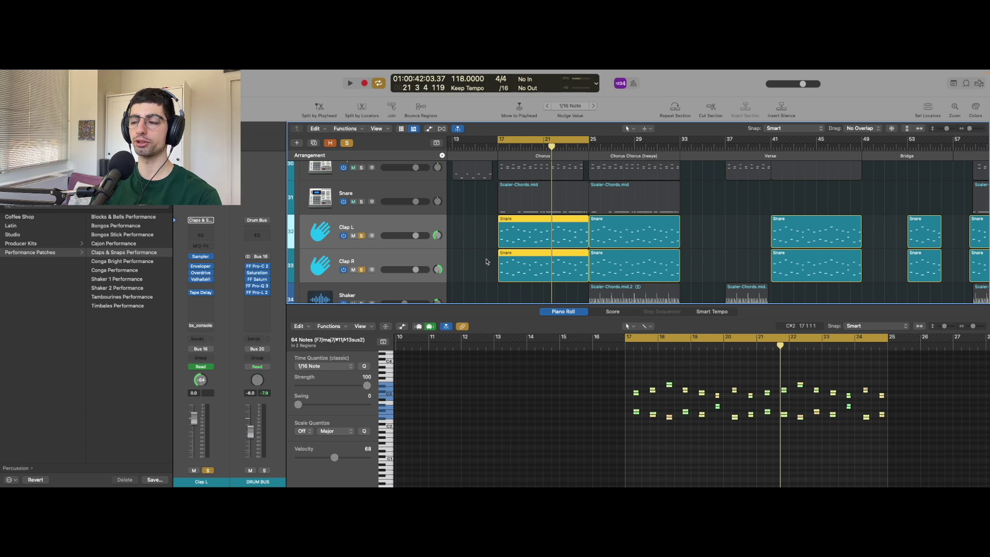
key(space)
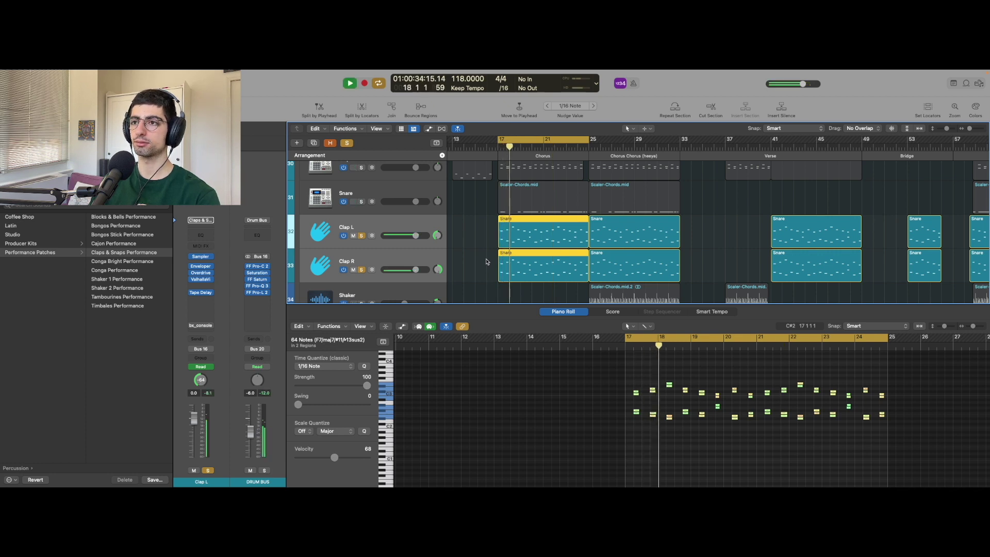
key(space)
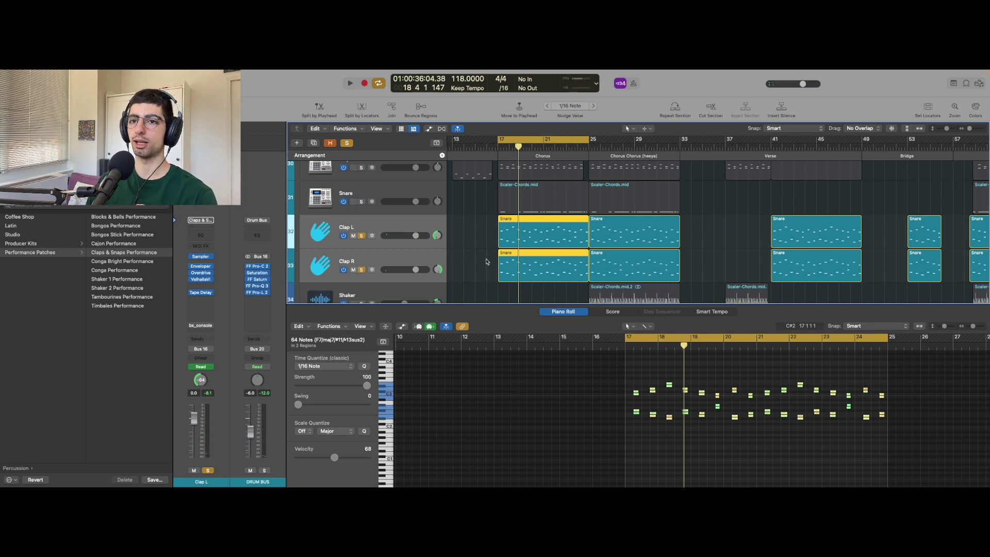
- Compare the notes and channel strips of the Clap R and Clap L tracks, ending on Clap L
click(385, 260)
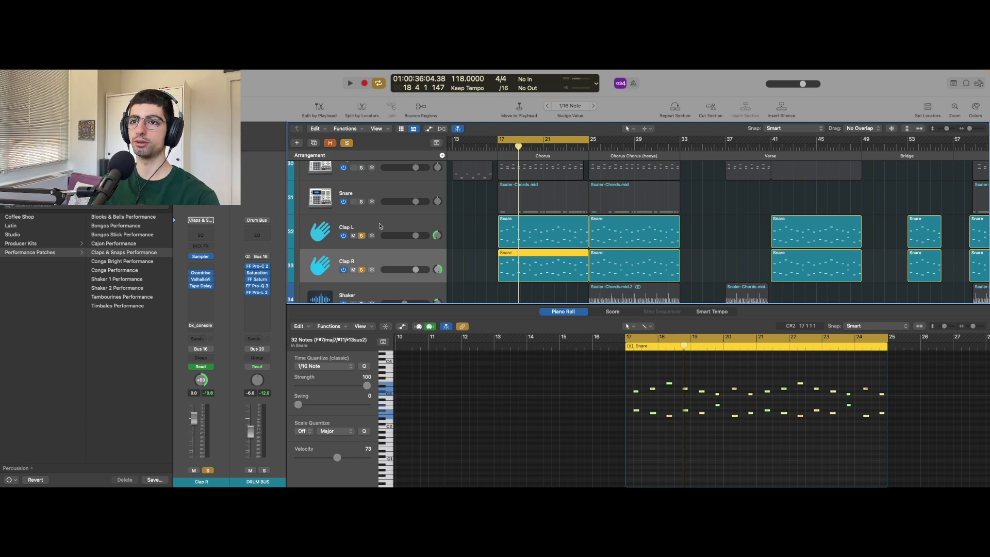
click(379, 224)
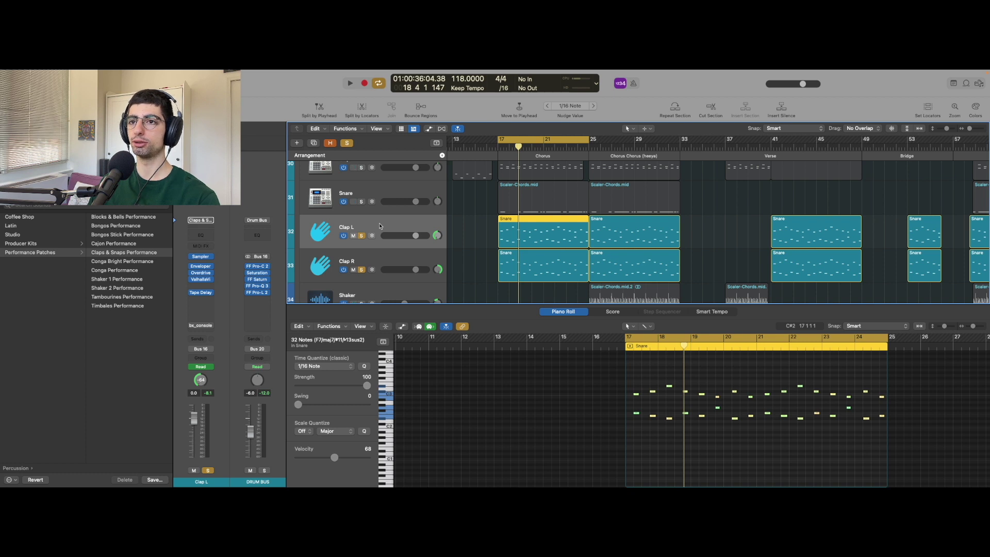
click(376, 257)
click(370, 227)
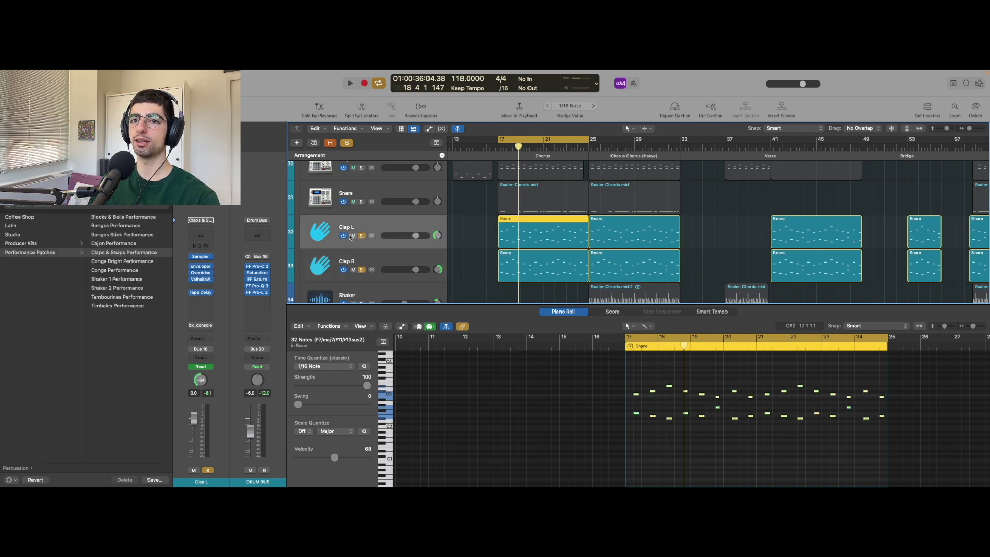
mouse_move(213, 280)
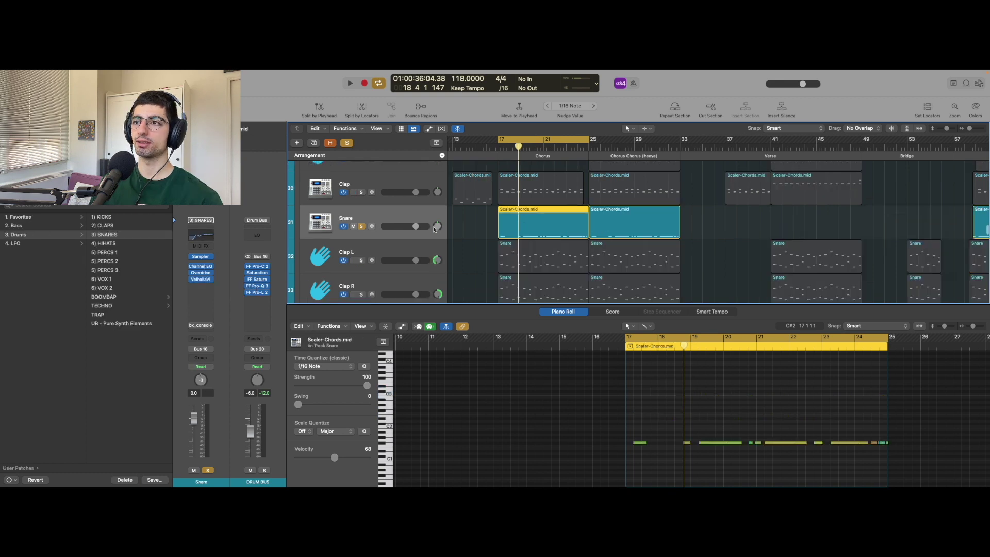
- Play the soloed Snare track from bar 17 with its region's notes shown, and audition it together with the other drum tracks
click(469, 247)
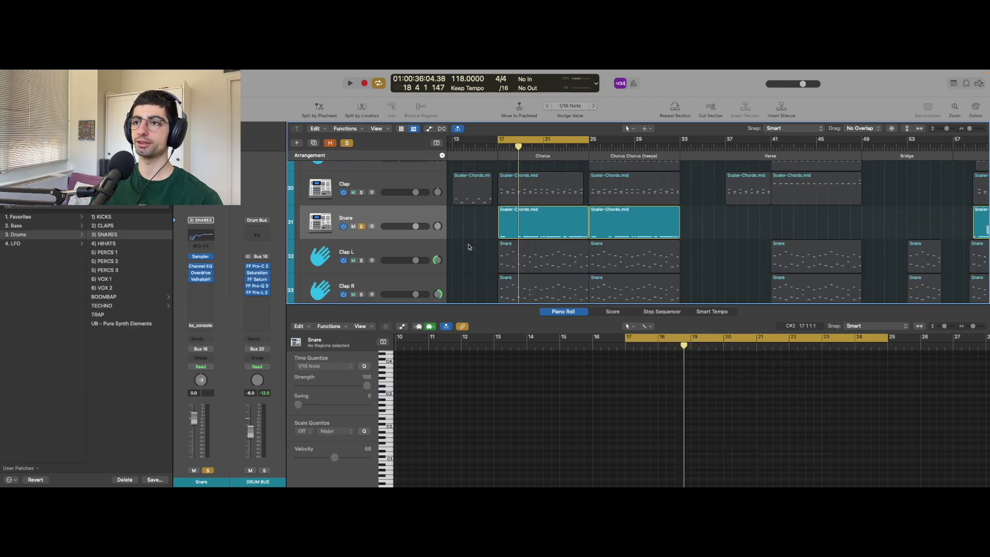
key(space)
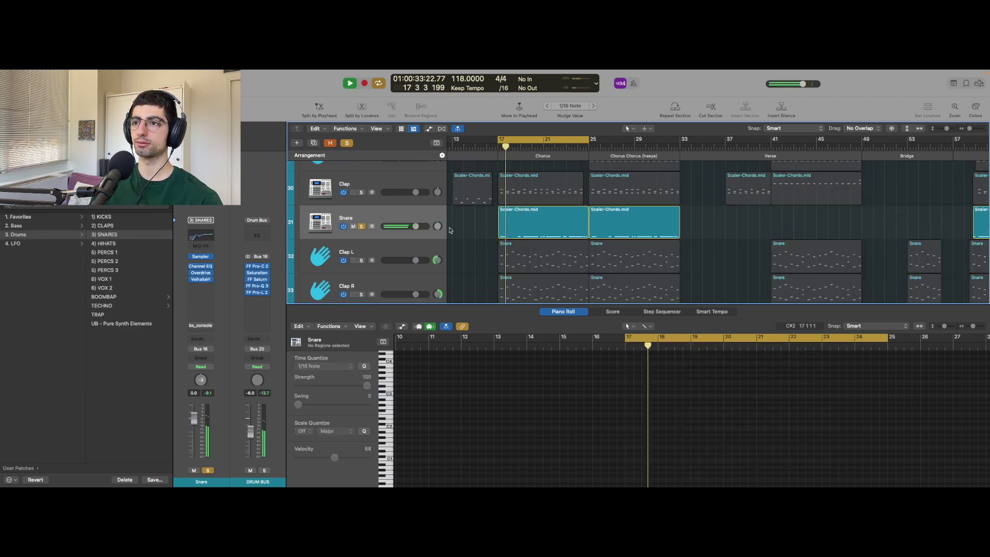
click(520, 228)
scroll(471, 226, down, 4)
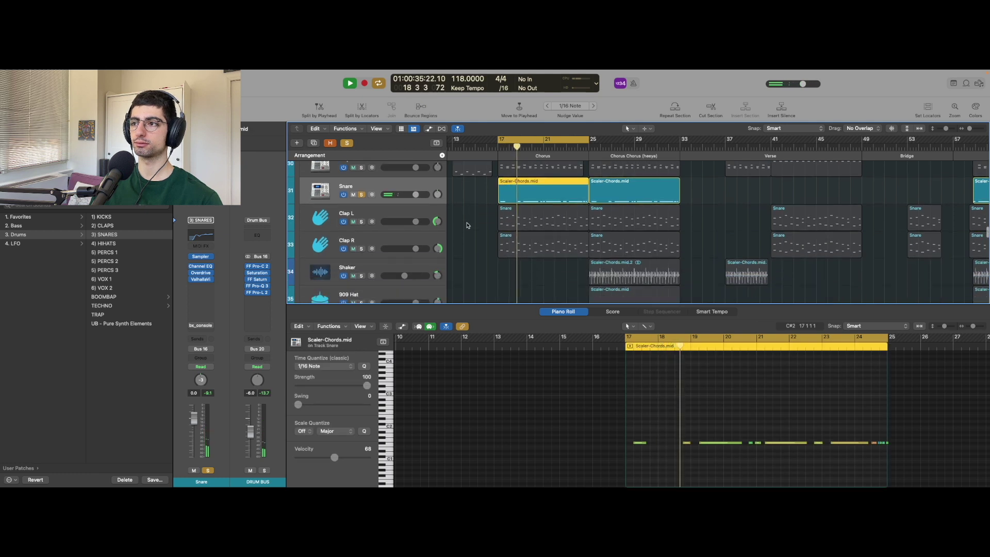
scroll(468, 225, up, 2)
scroll(463, 223, down, 2)
key(super+a)
key(space)
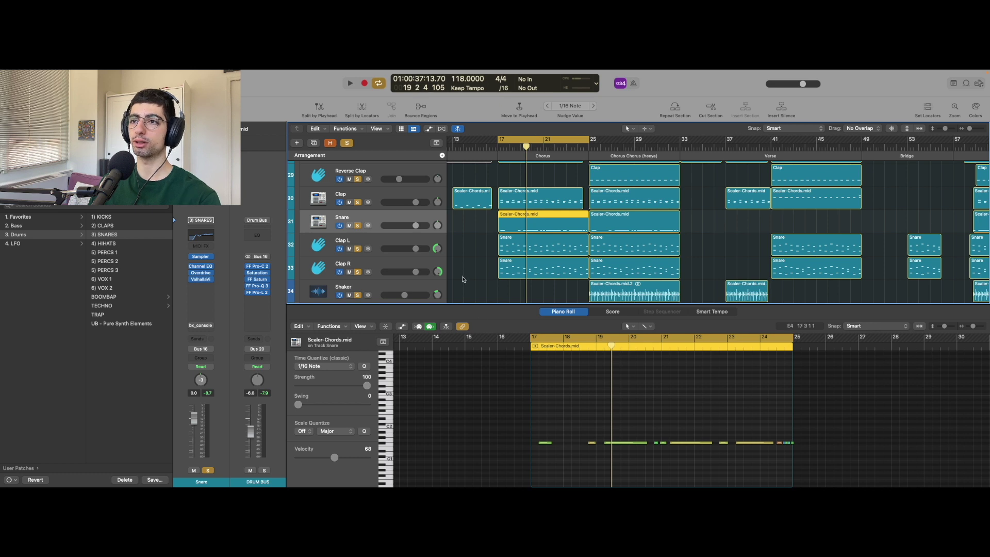
- Clear all solos, solo only the Snare track, and review its Channel EQ and Overdrive effects
click(347, 143)
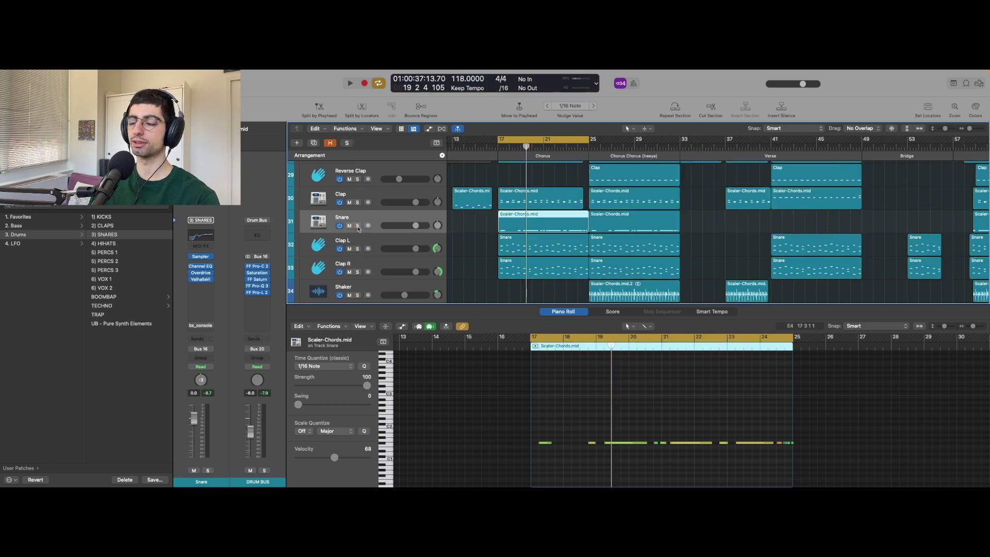
click(358, 226)
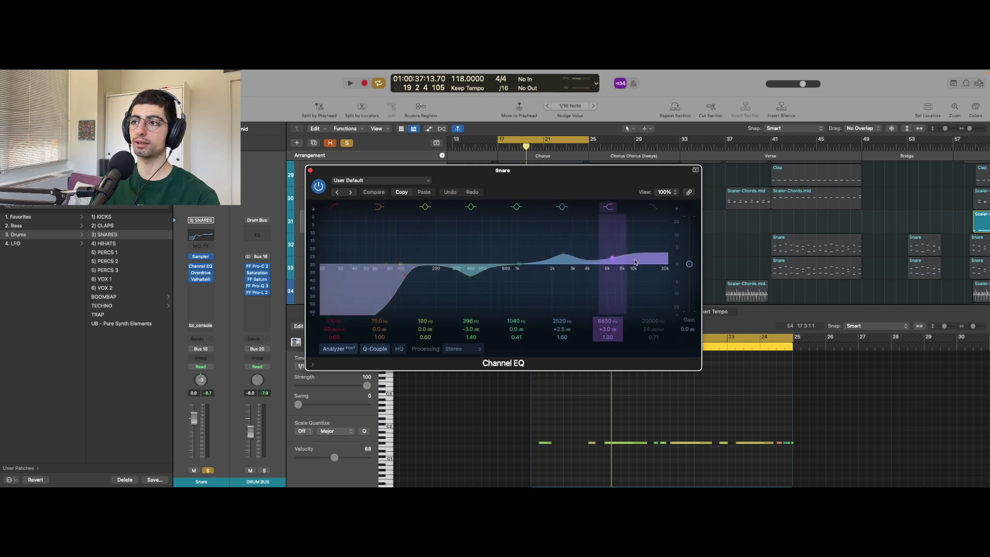
click(309, 170)
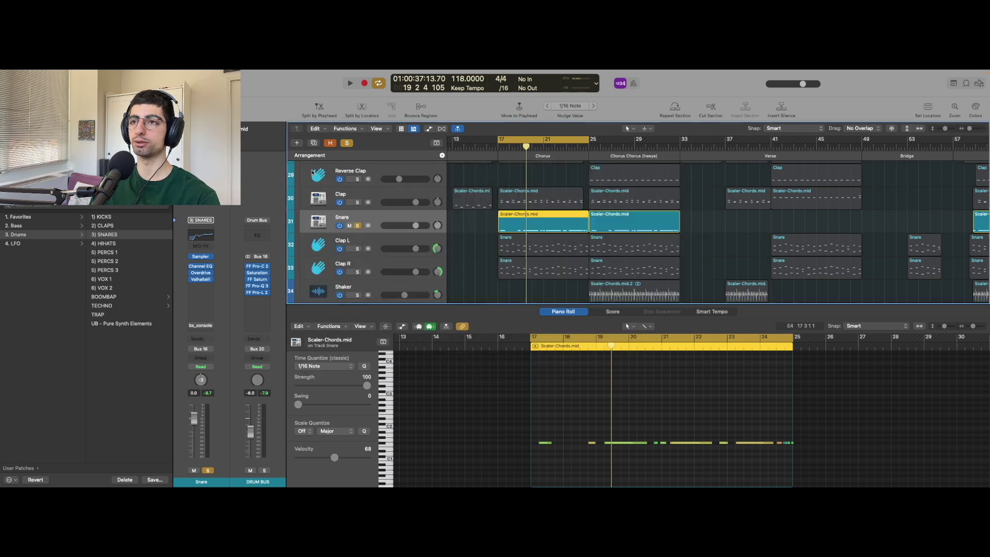
click(201, 272)
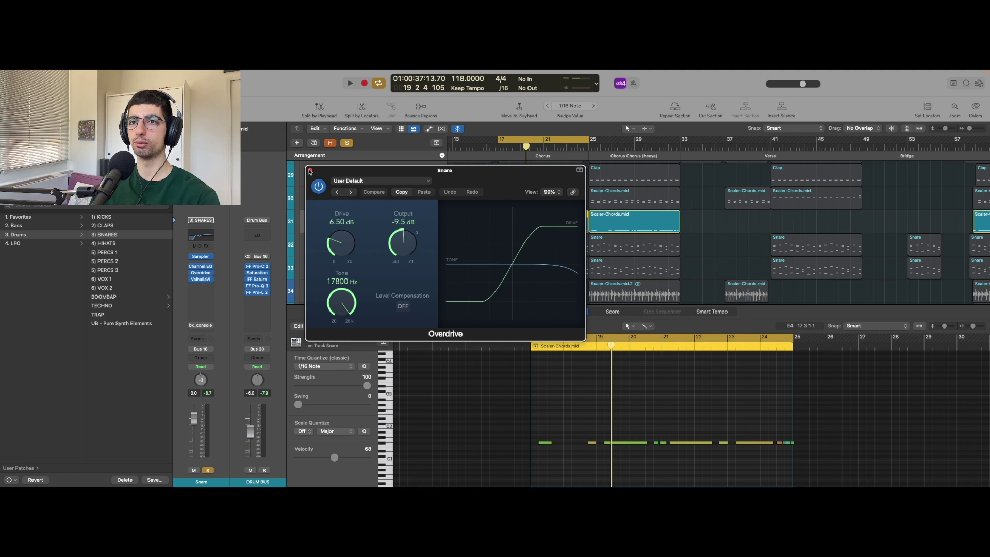
- Review the Snare track's ValhallaVintageVerb settings, and audition the soloed Snare with its effects bypassed before re-enabling them
click(309, 170)
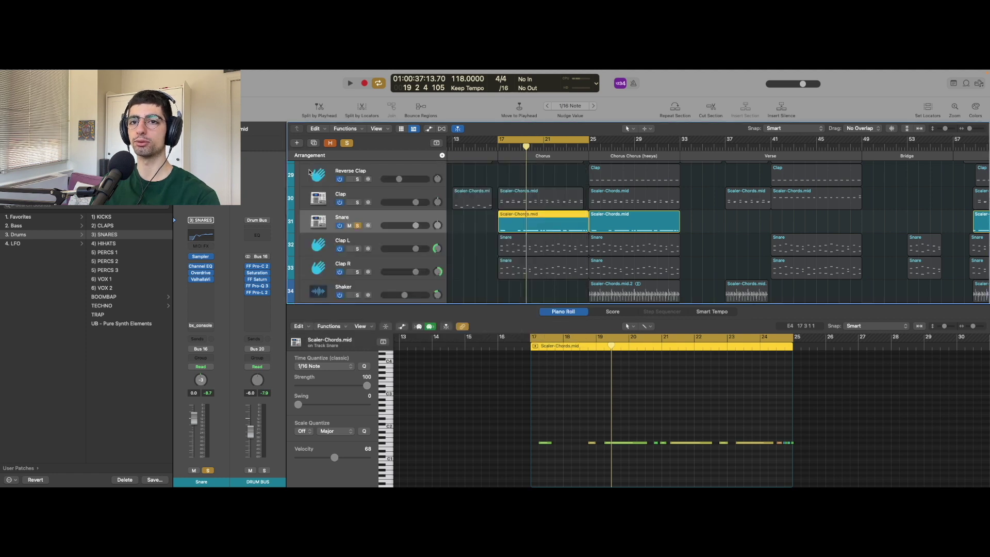
click(200, 279)
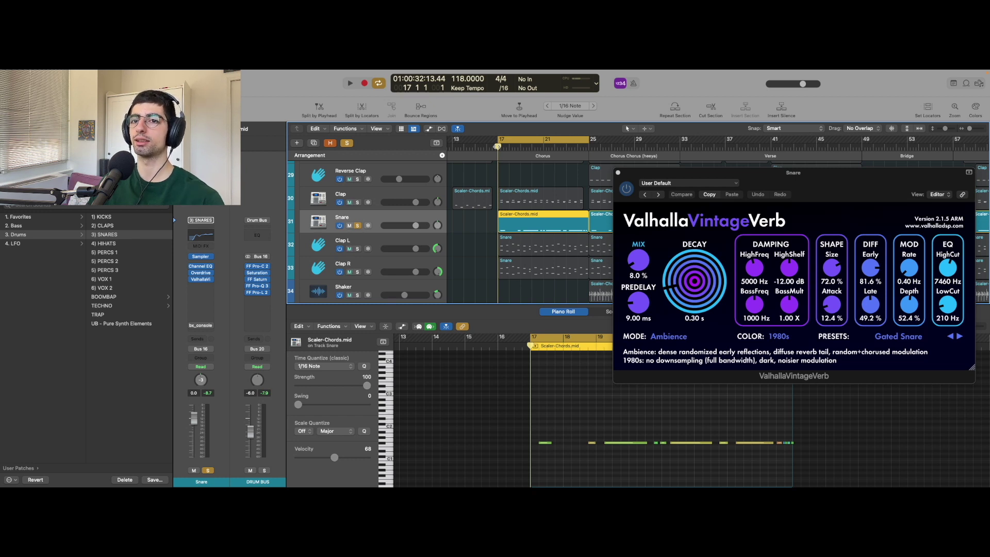
mouse_move(191, 269)
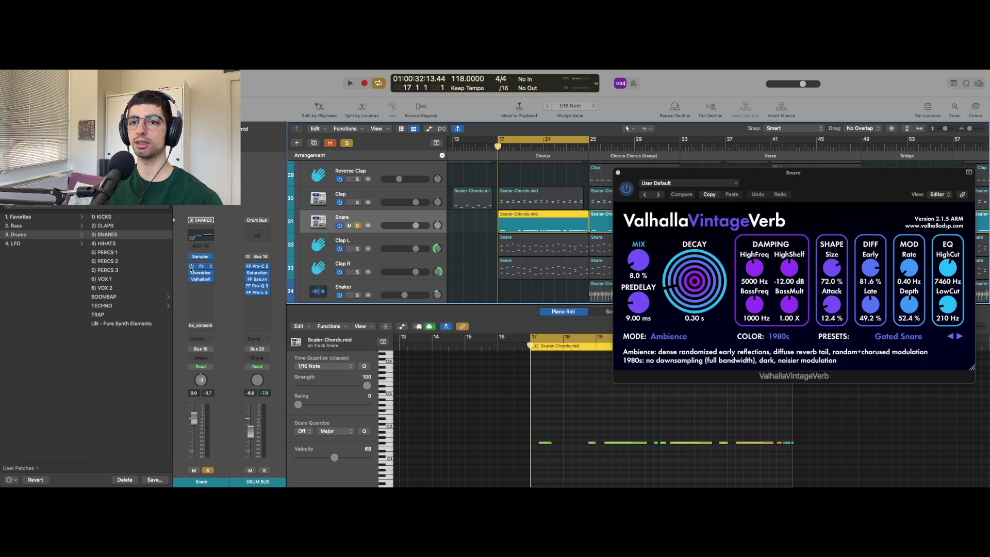
alt+click(190, 267)
key(space)
key(space)
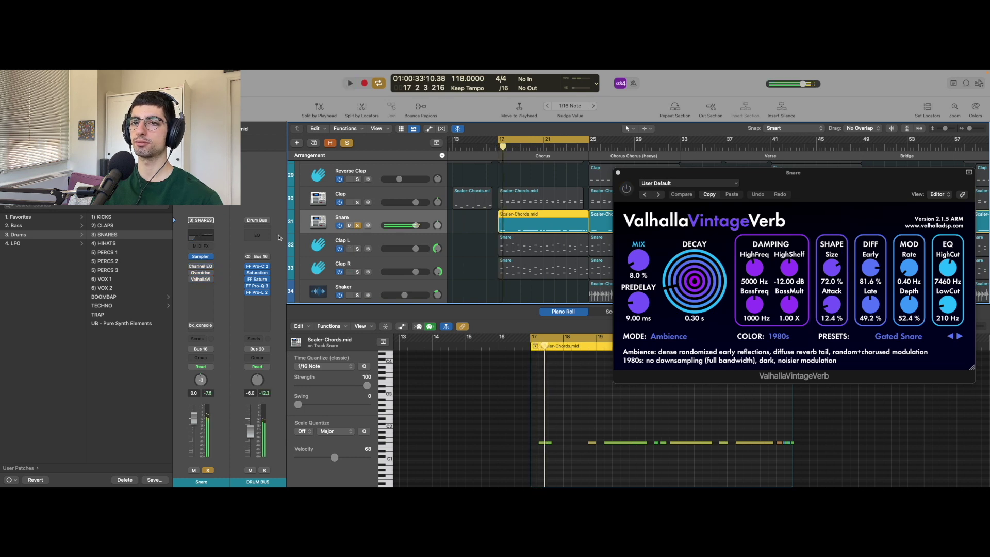
click(191, 267)
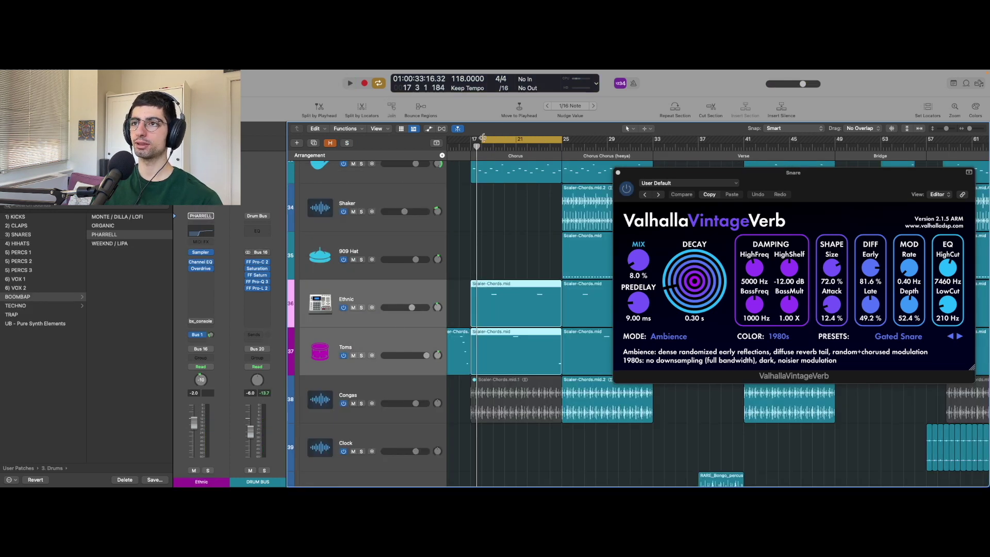
- Audition the soloed Ethnic and Toms tracks in the Chorus with the cycle start moved further in, and unsolo Ethnic
key(ctrl+s)
drag(483, 138, 489, 141)
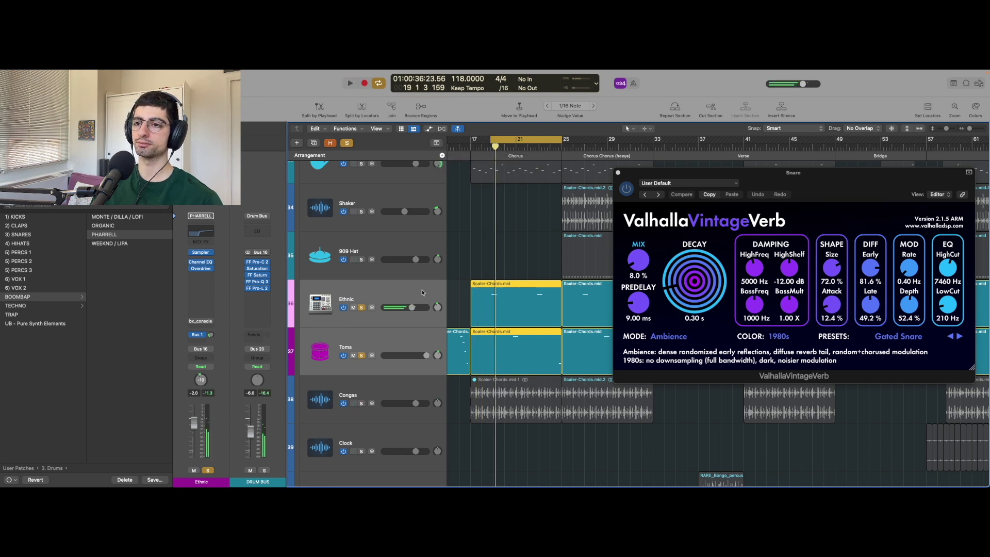
drag(489, 141, 510, 146)
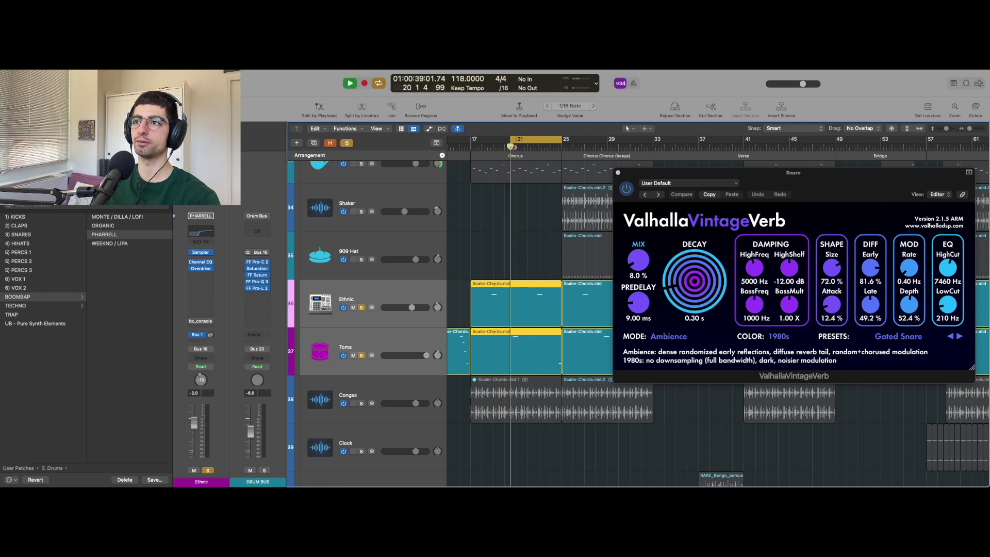
click(361, 307)
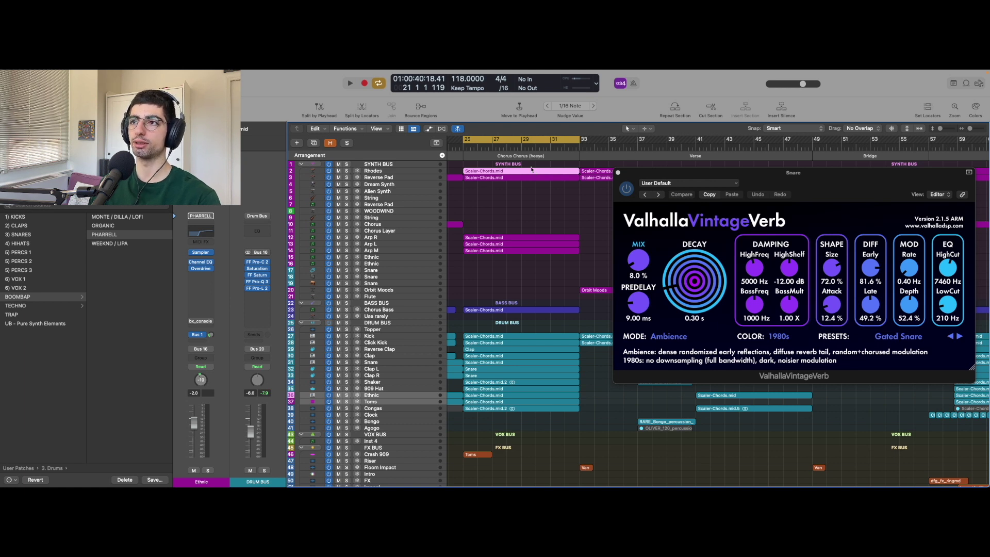
- Play the Chorus Chorus (heeya) section with all tracks, and set the cycle range to its Rhodes region at bar 25
click(531, 191)
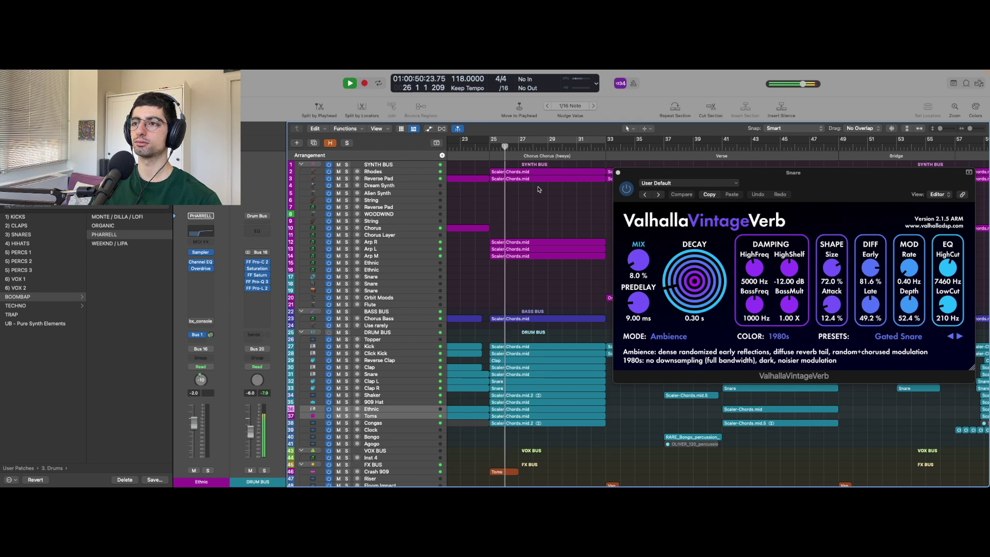
scroll(529, 226, down, 2)
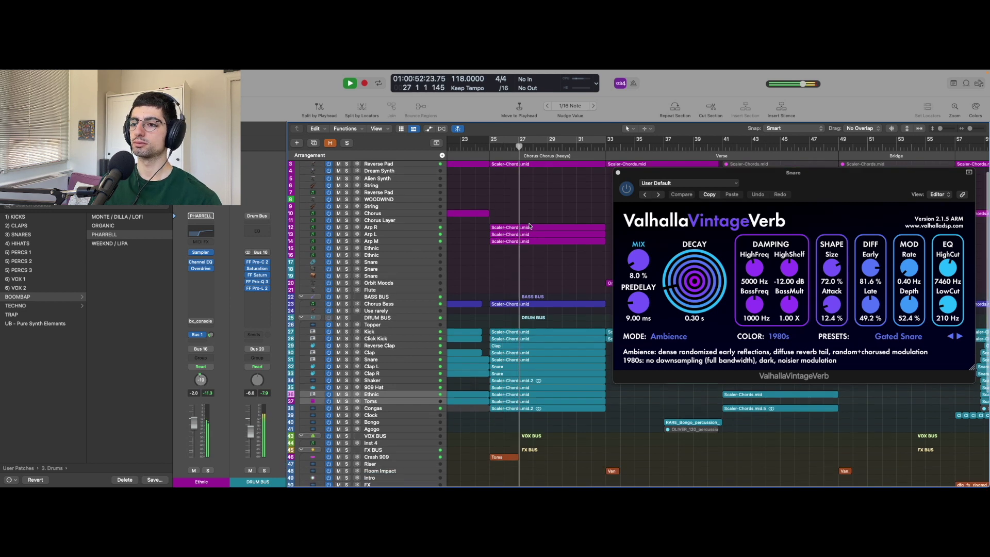
scroll(529, 226, up, 4)
scroll(529, 226, up, 5)
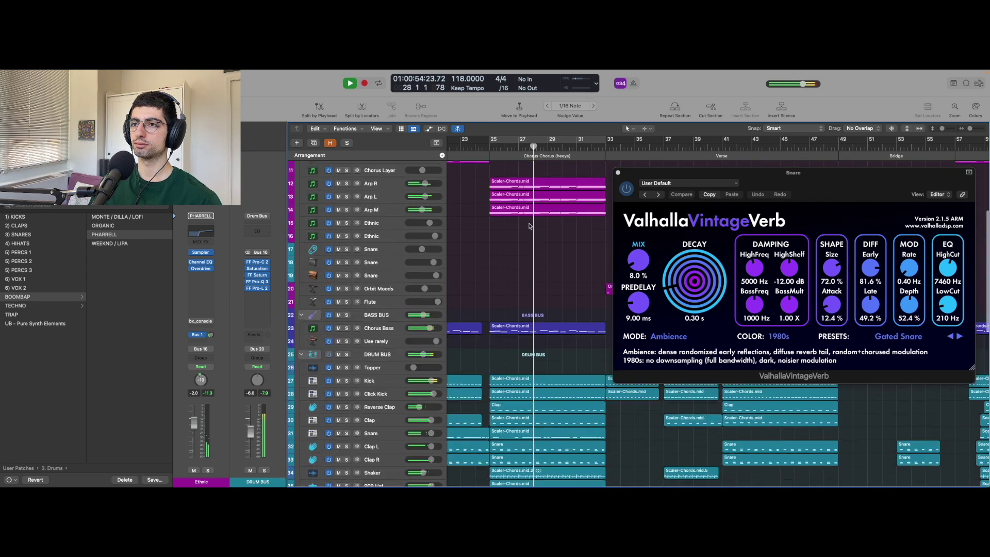
scroll(529, 226, up, 5)
click(529, 178)
key(cmd+u)
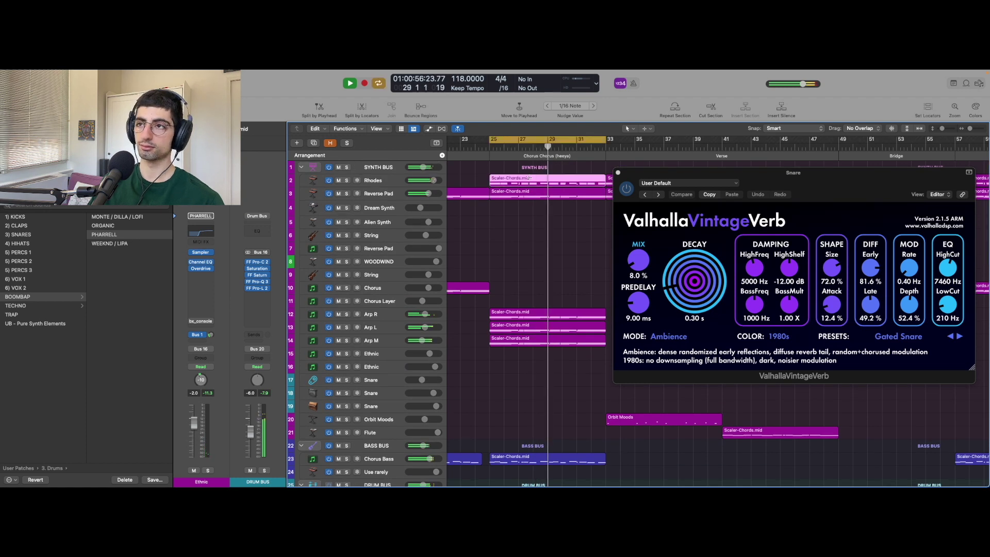
- Solo the DRUM BUS and listen to all drum tracks together in the Chorus Chorus (heeya) section
scroll(396, 316, down, 5)
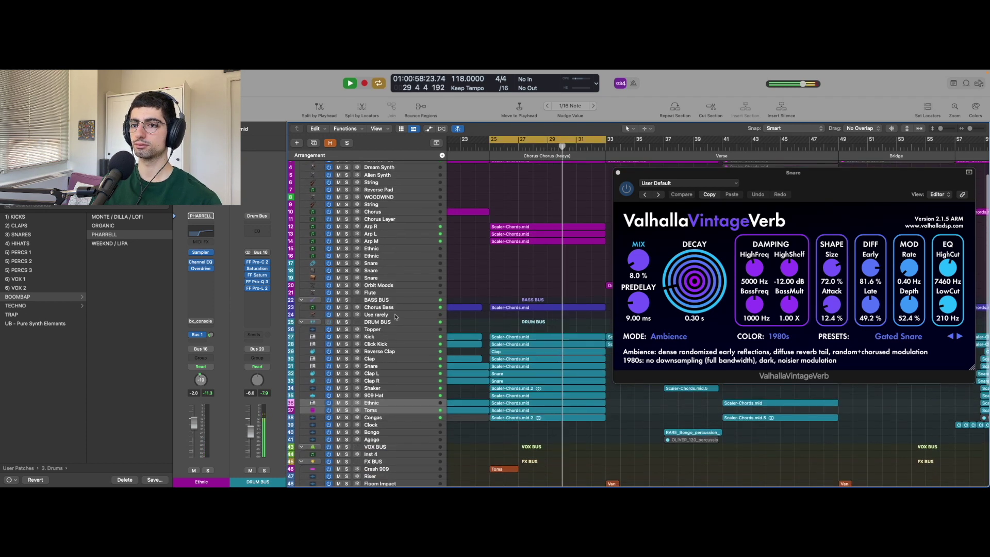
click(396, 322)
key(s)
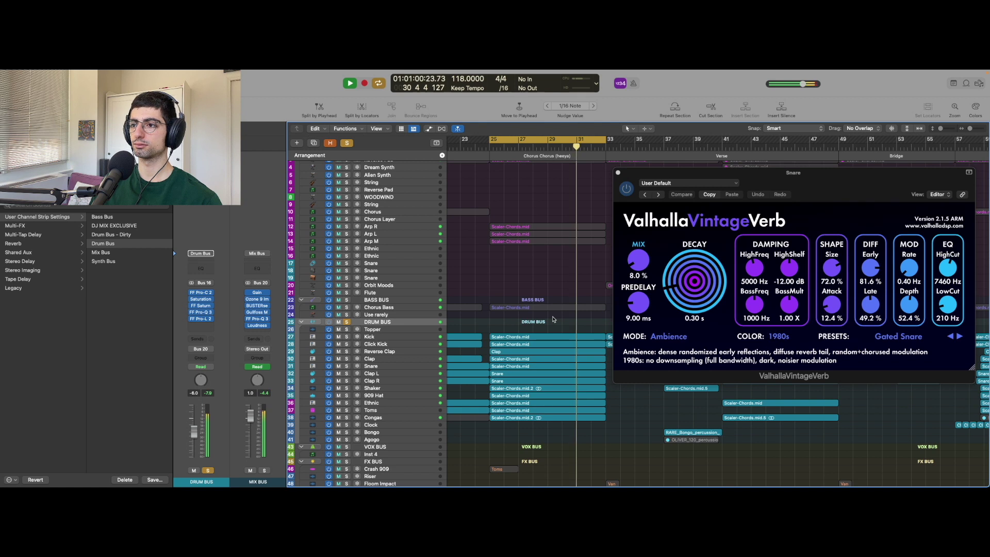
scroll(553, 319, up, 5)
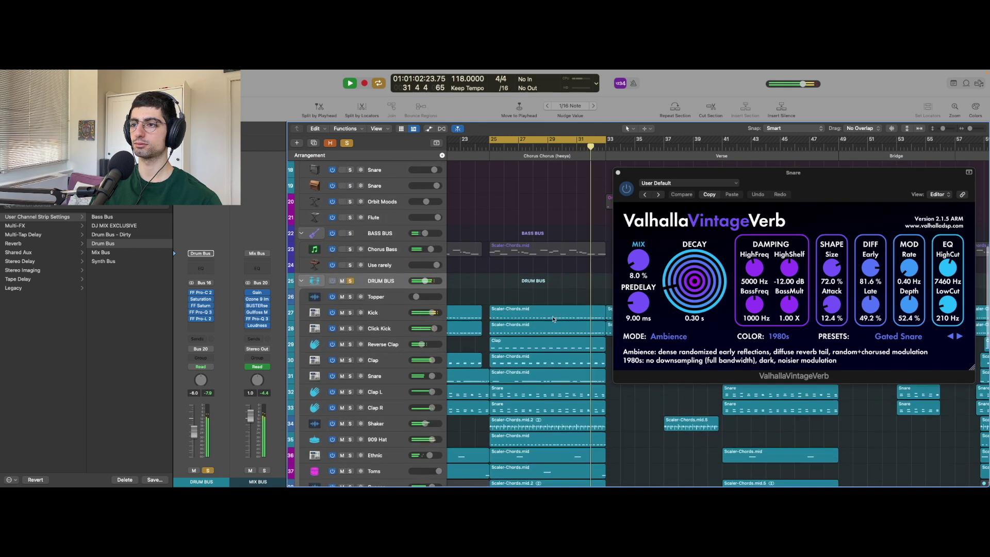
scroll(553, 320, down, 2)
key(space)
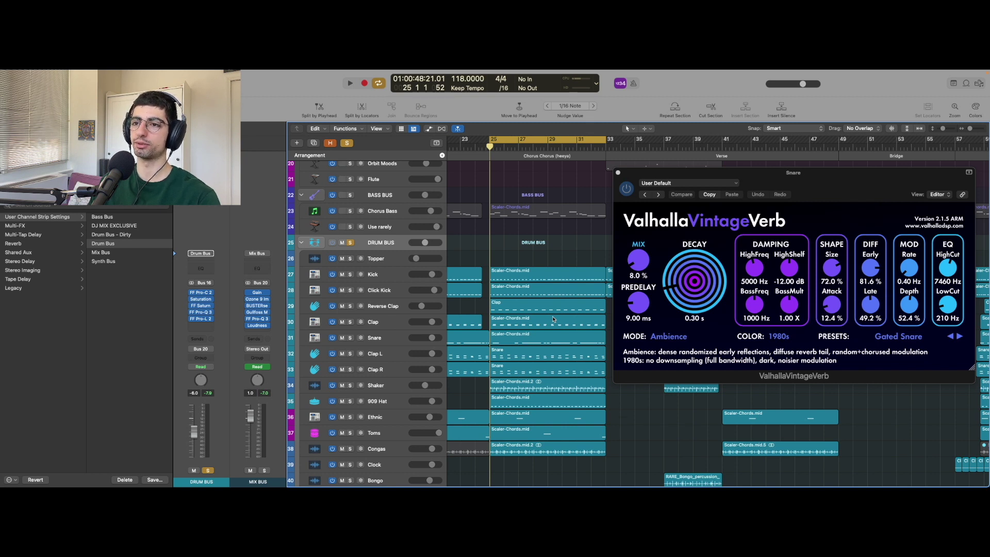
- Unsolo the DRUM BUS, solo the Reverse Clap track, and play its region from bar 25
key(s)
click(383, 306)
key(s)
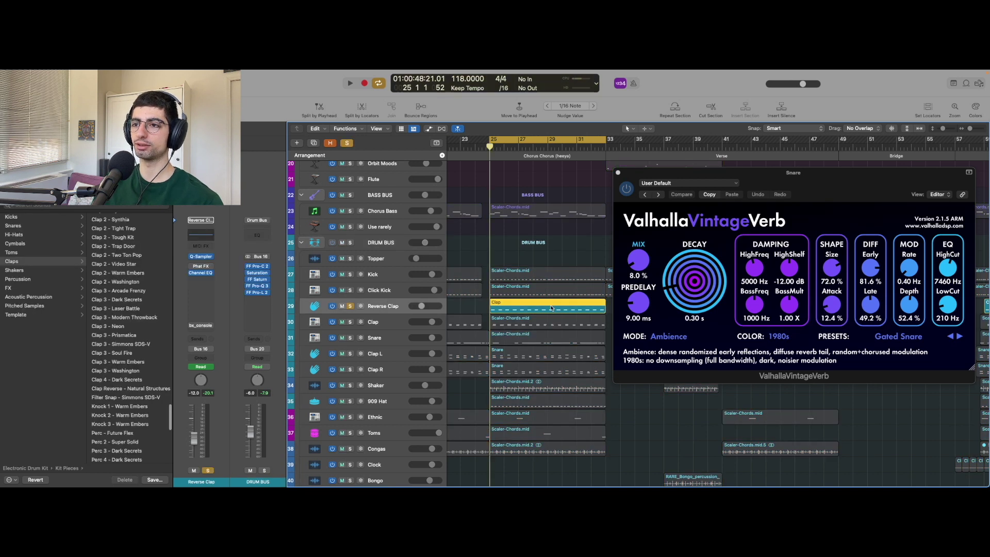
key(z)
key(space)
key(space)
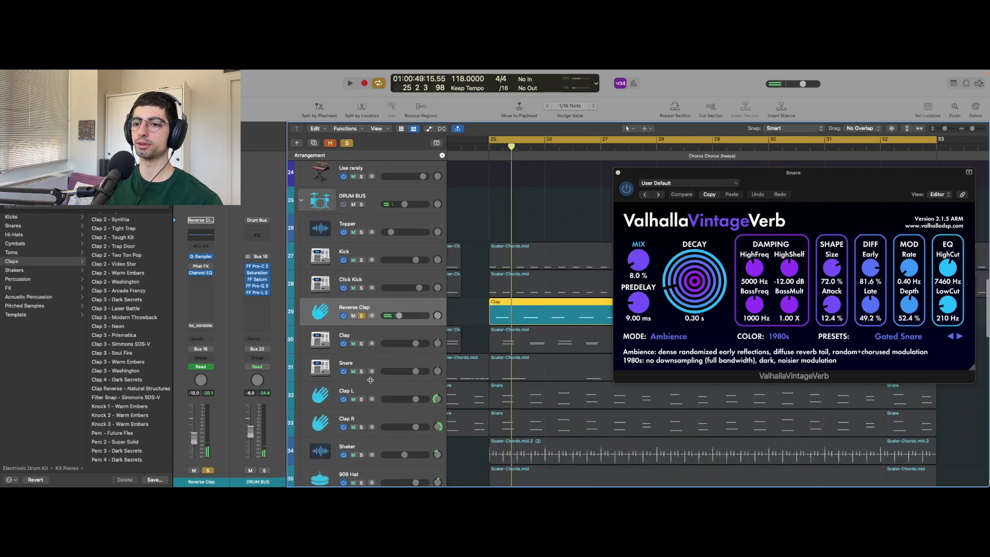
- Add the Clap, Snare, Clap L and Clap R tracks to the soloed Reverse Clap and play them together
scroll(365, 351, down, 1)
scroll(361, 315, down, 3)
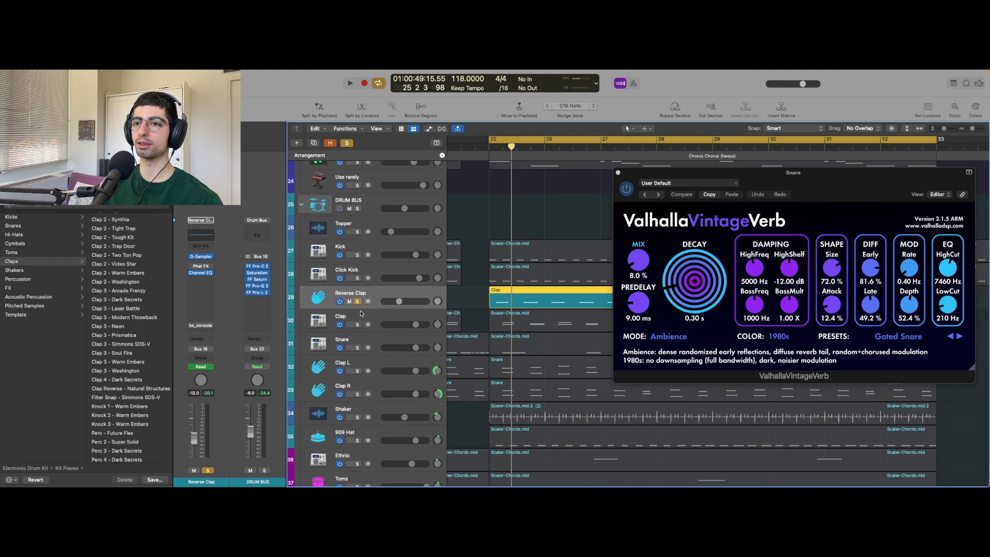
click(361, 312)
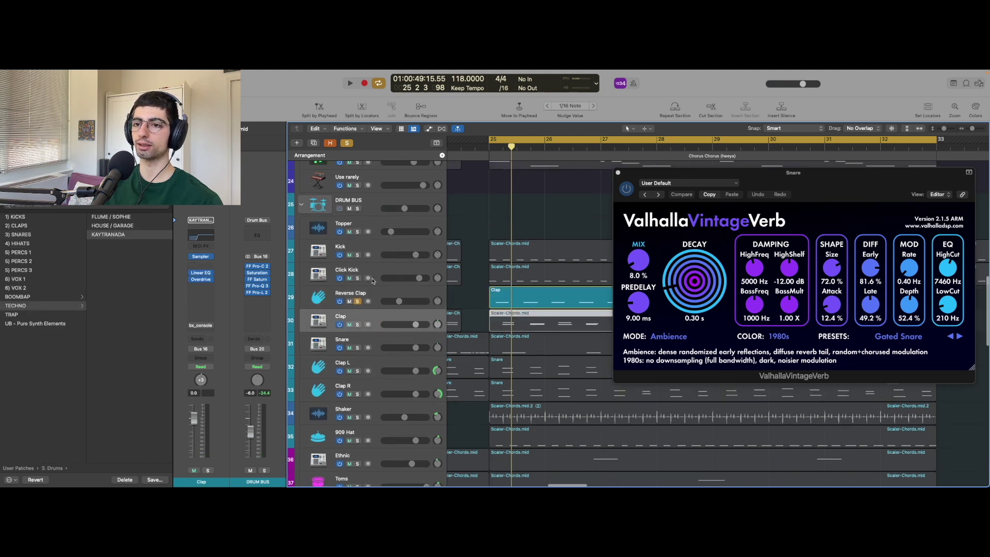
key(s)
click(386, 341)
key(s)
click(382, 362)
shift+click(375, 386)
key(s)
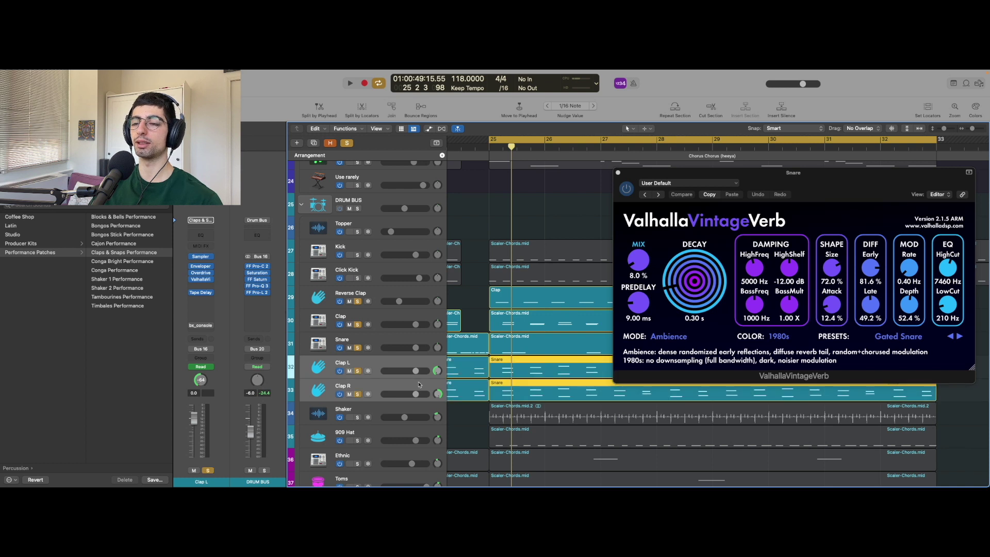
key(space)
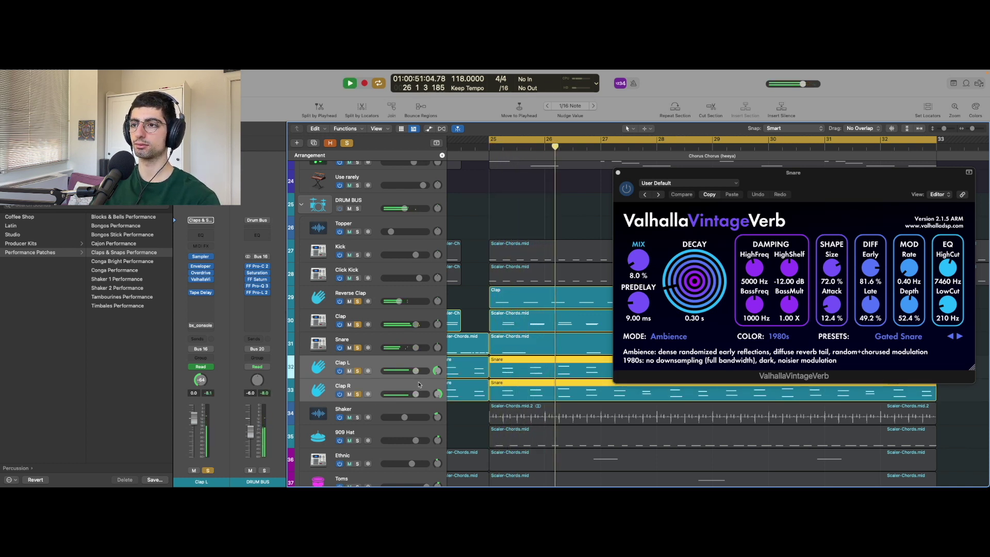
key(space)
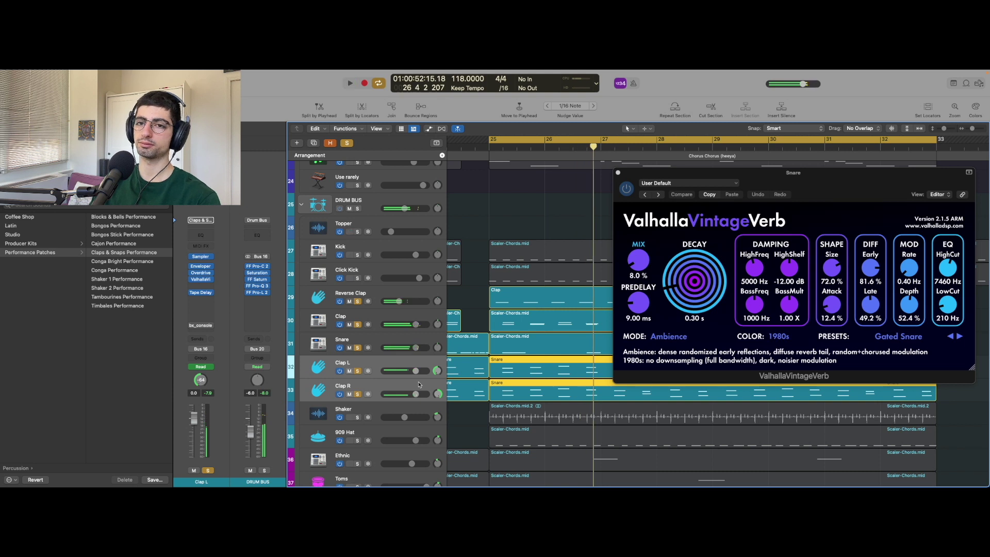
- Audition the Shaker track on its own, and compare it with the Topper through Clap R tracks soloed alongside
scroll(496, 335, down, 3)
click(496, 334)
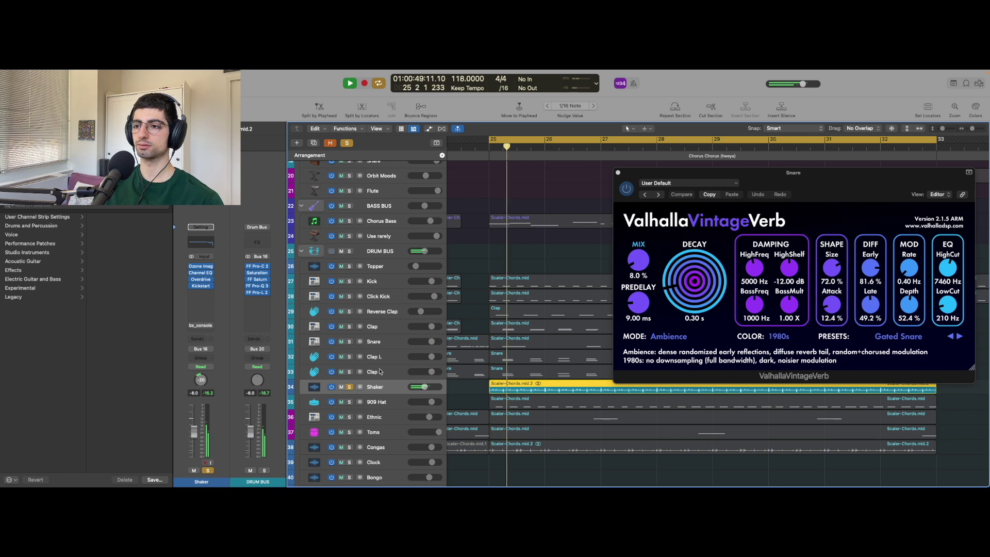
click(380, 372)
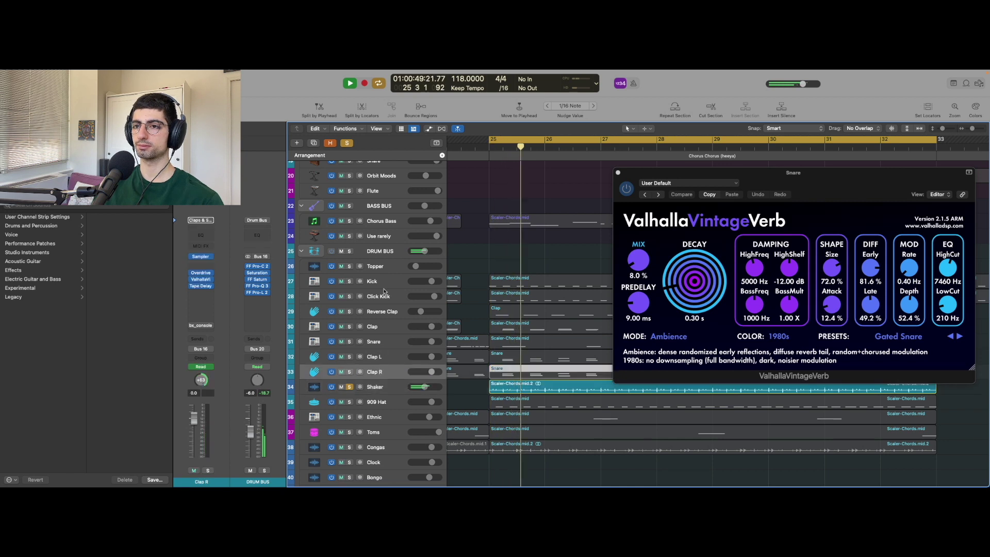
shift+click(378, 266)
key(s)
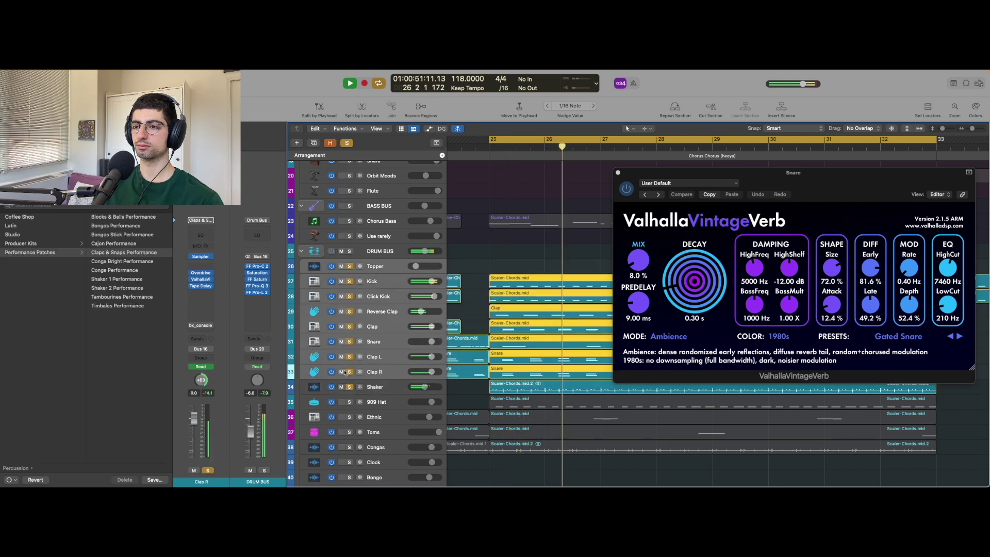
click(383, 387)
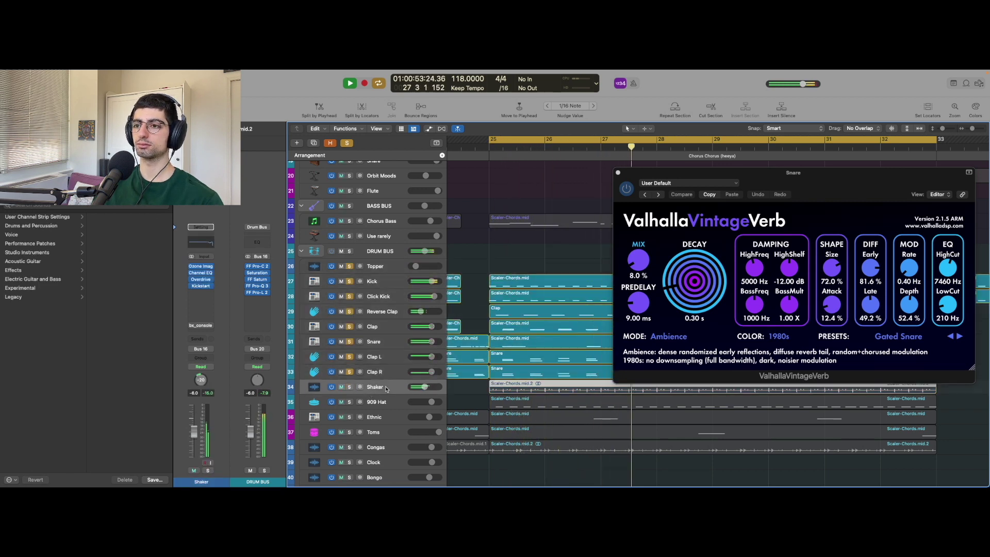
key(space)
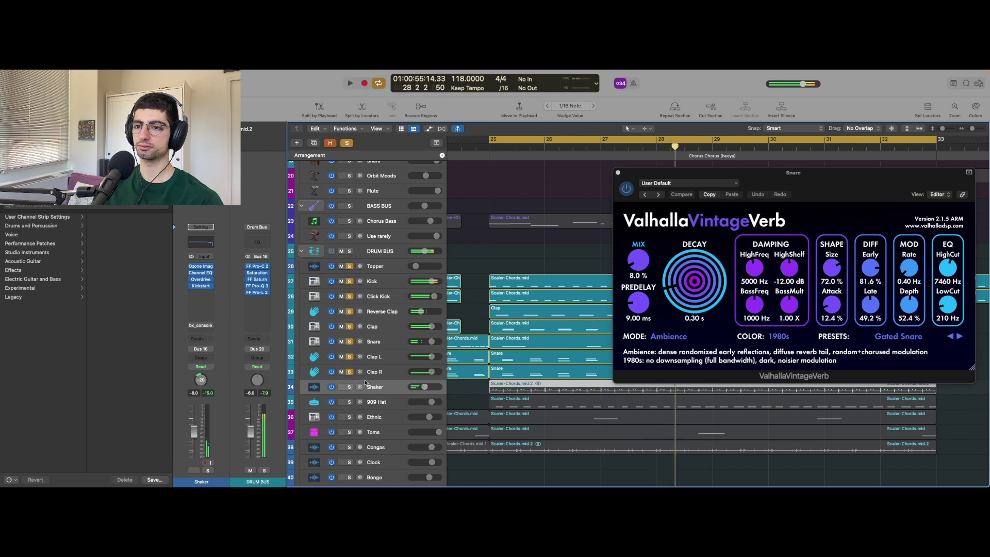
- Solo only the 909 Hat track and play it, adding the Shaker track to the solo during playback
scroll(386, 388, down, 2)
alt+click(349, 367)
click(382, 354)
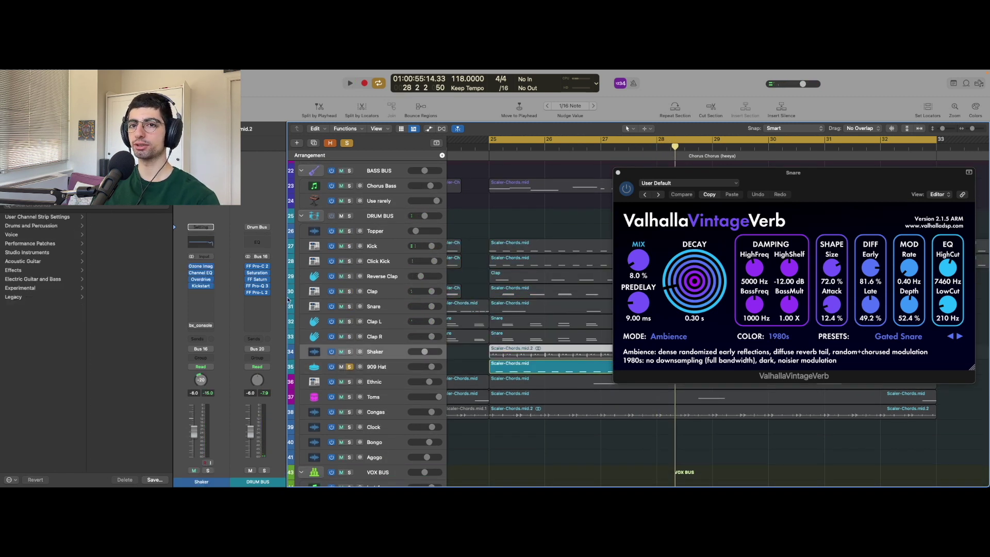
click(380, 367)
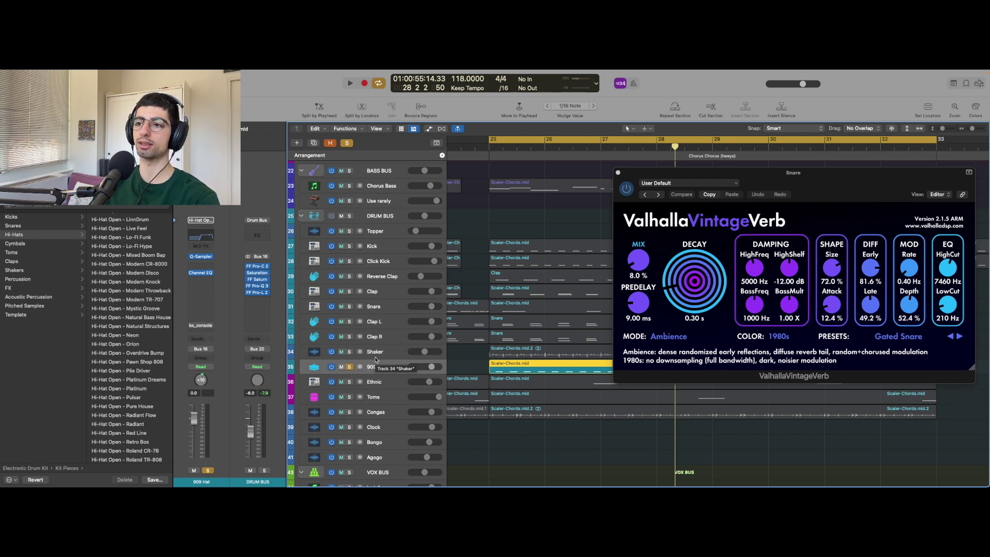
key(space)
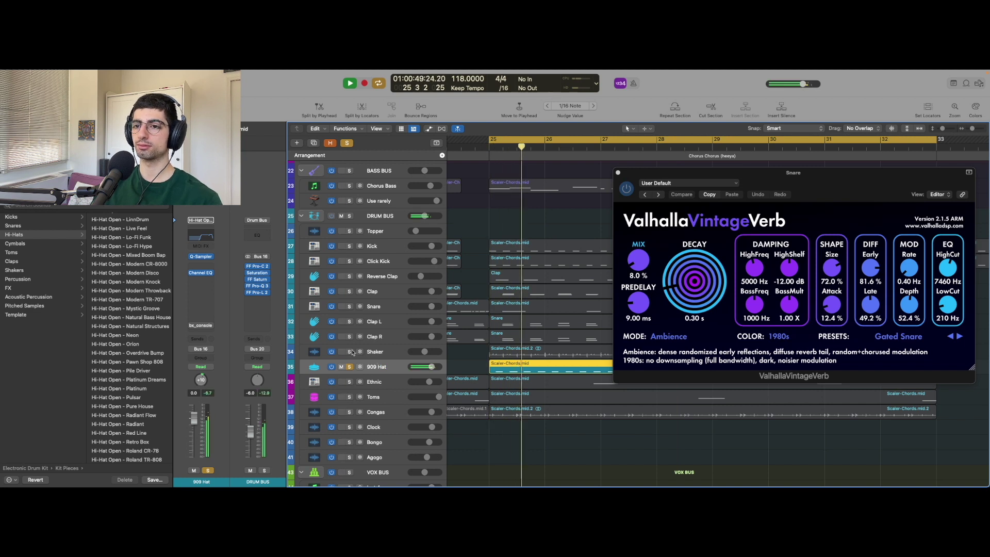
click(349, 351)
scroll(522, 356, down, 3)
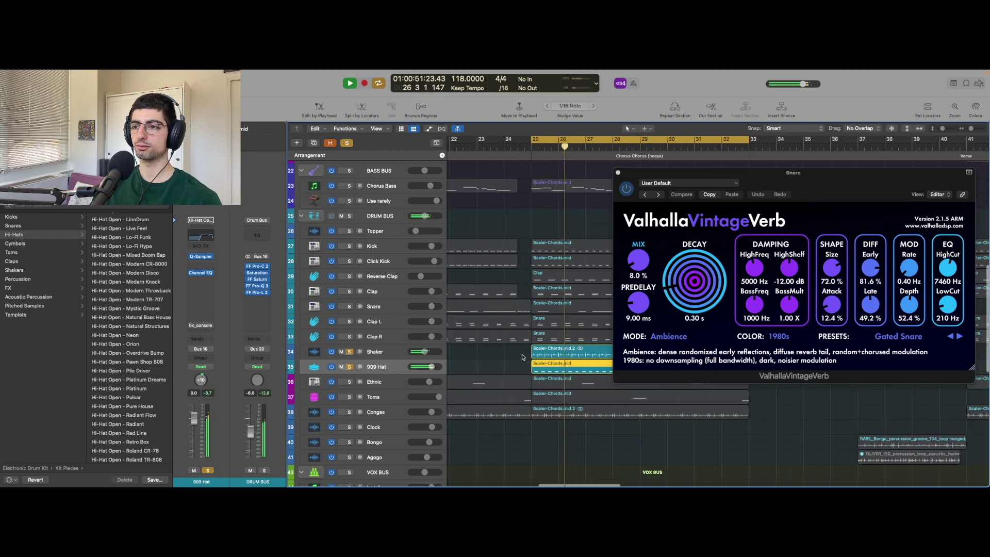
scroll(522, 356, down, 2)
key(space)
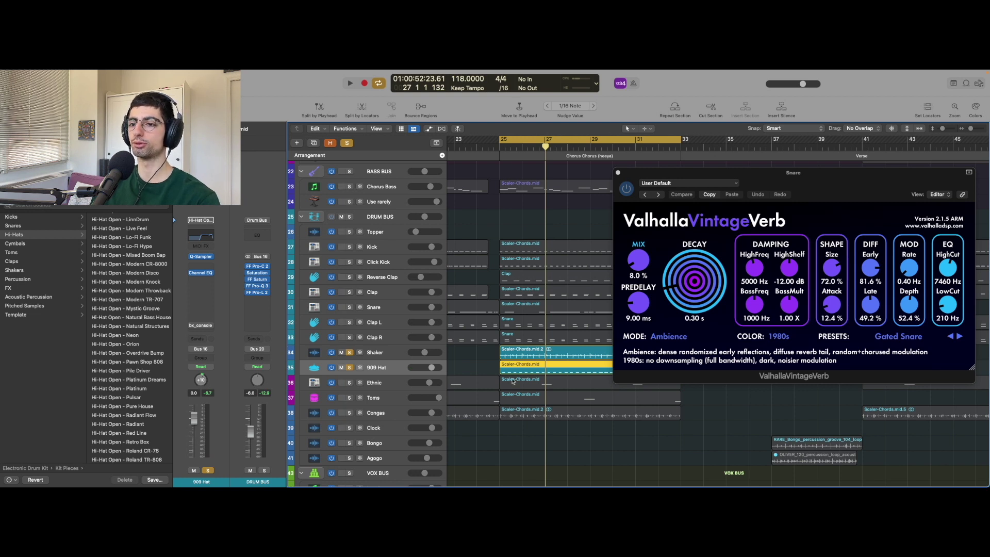
- Solo the Congas track, unsolo Shaker and 909 Hat, and play the Congas from bar 25
click(349, 413)
scroll(509, 441, down, 1)
scroll(508, 442, right, 1)
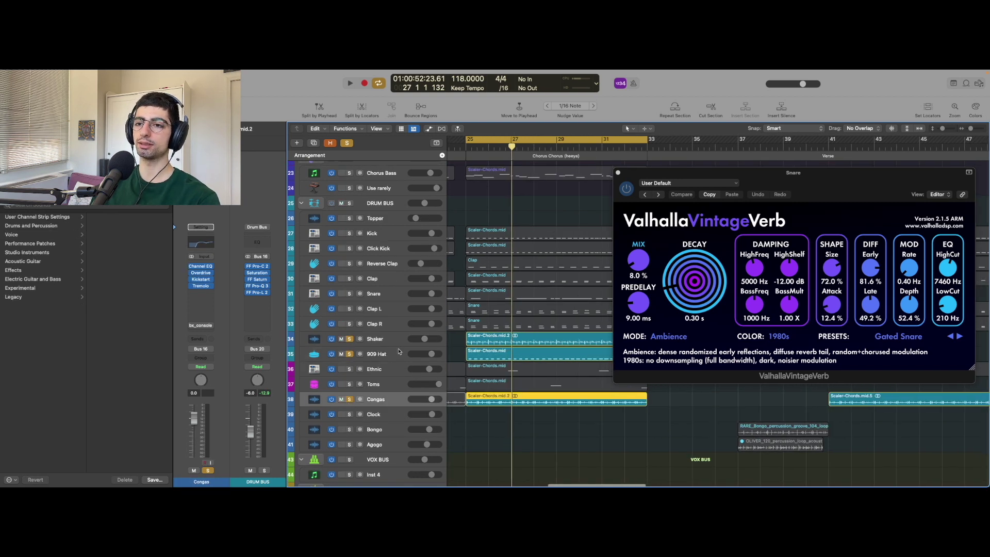
click(350, 339)
click(350, 354)
key(space)
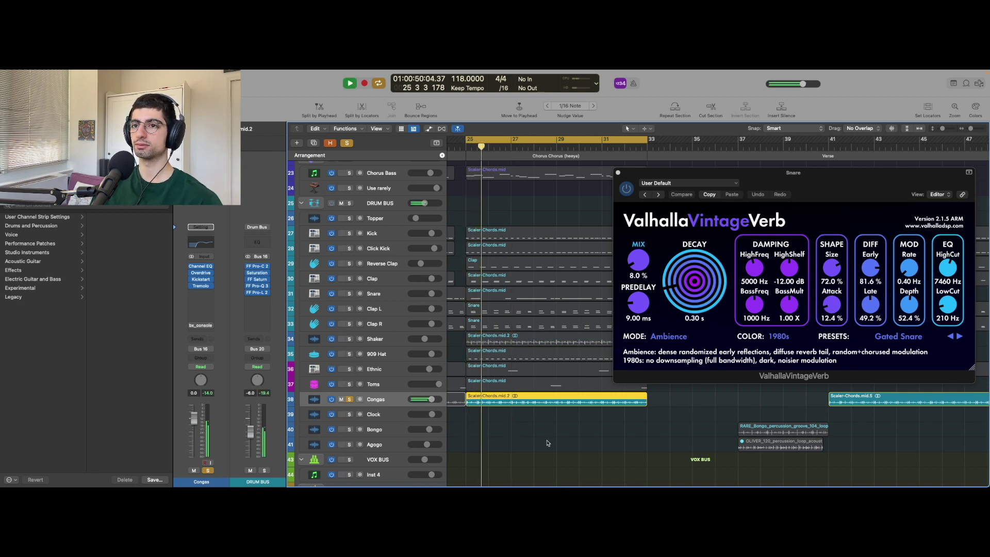
- Select the Topper through Congas tracks, clear the Congas solo and listen to the full second chorus mix before stopping playback
shift+click(401, 218)
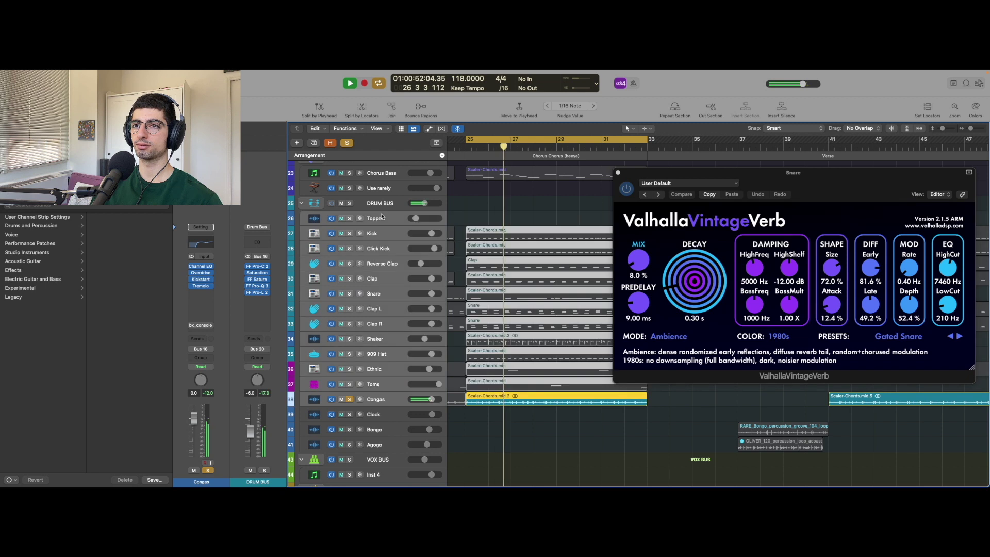
key(s)
key(super+Left)
key(super+Left)
key(super+Left)
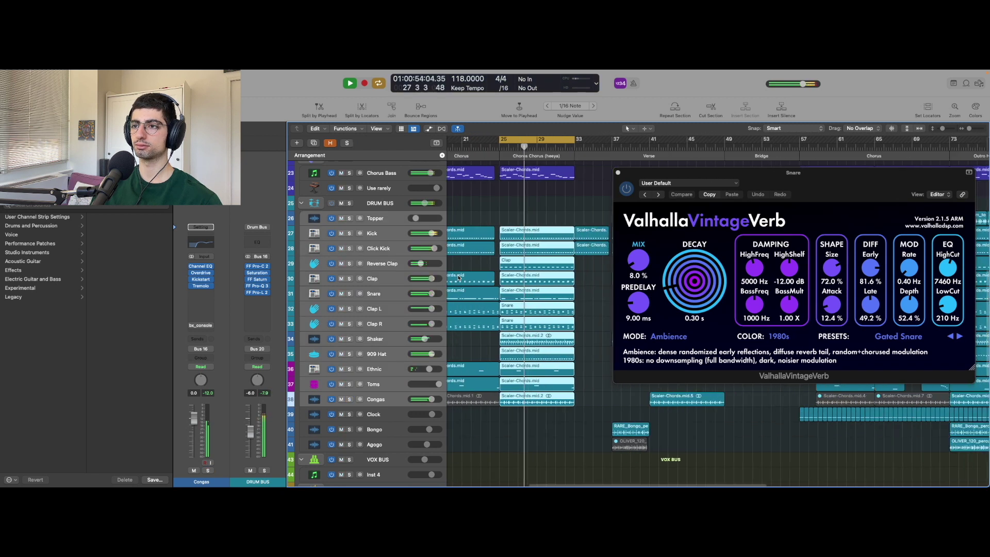
scroll(458, 278, up, 3)
scroll(457, 278, up, 5)
key(super+Up)
key(super+Up)
key(super+Up)
key(super+Up)
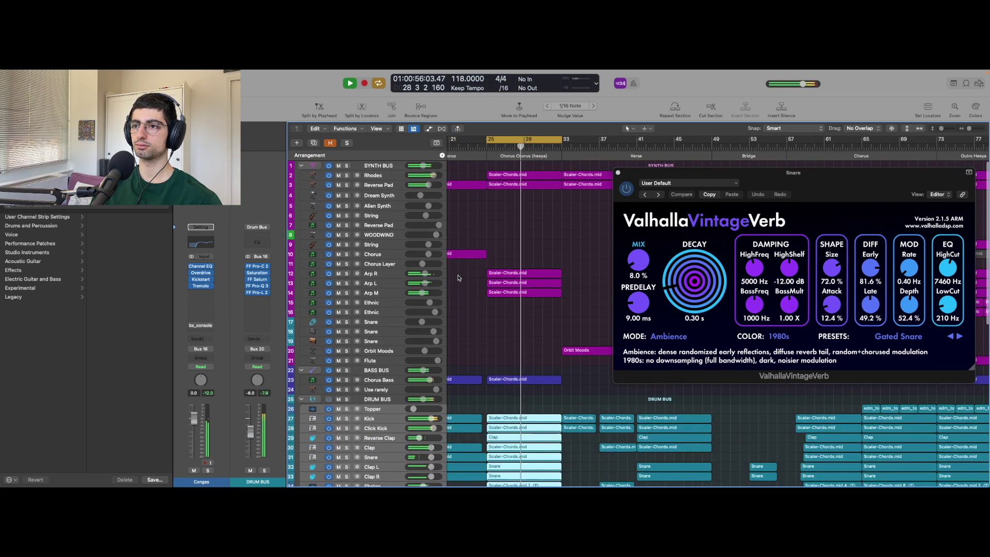
key(space)
- Turn off the cycle, audition the Chorus synth track soloed from bar 17, and unsolo it
scroll(457, 277, up, 5)
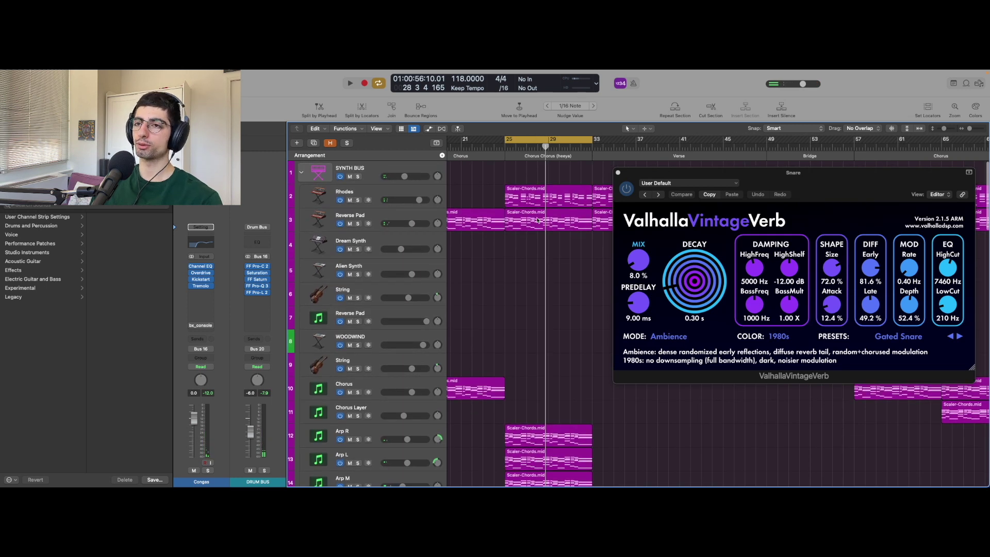
click(401, 189)
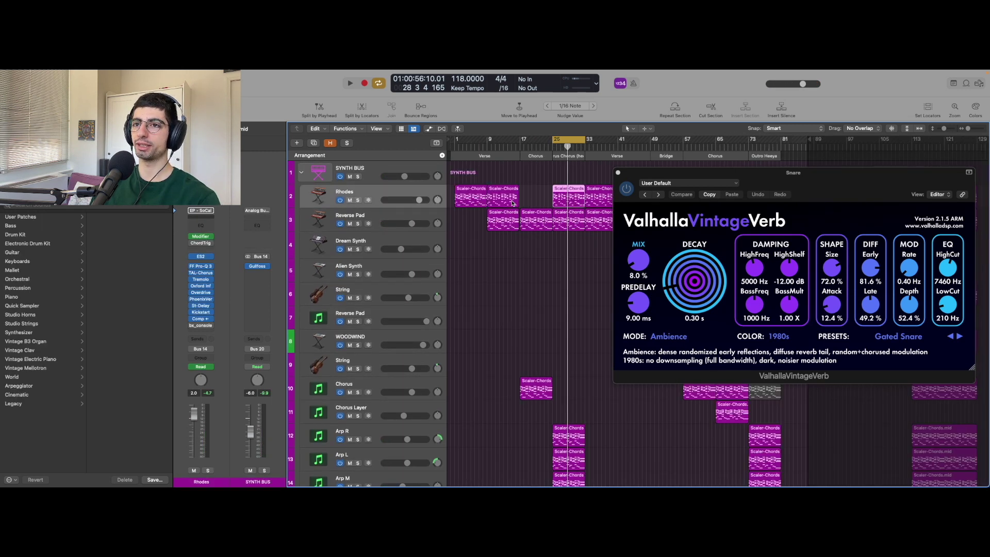
key(super+Left)
key(super+Left)
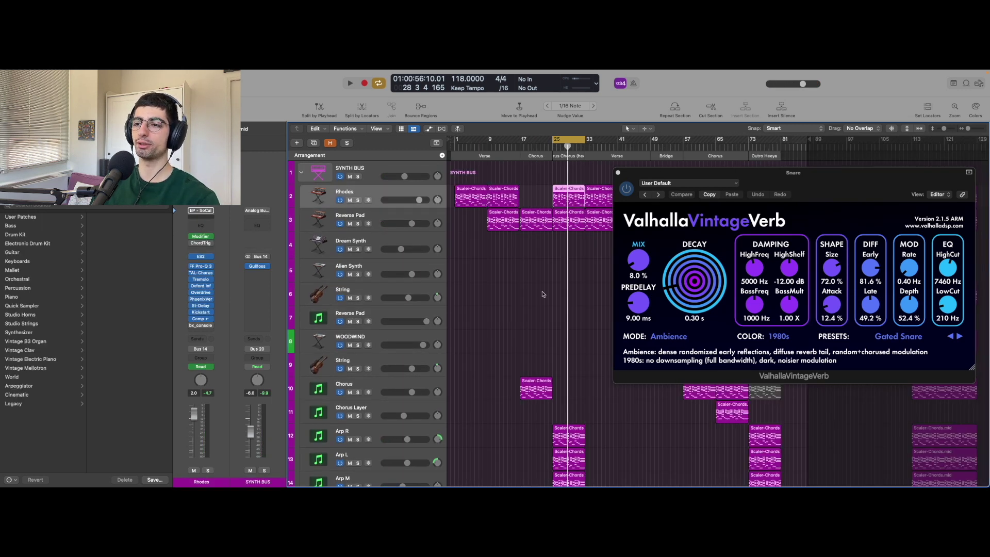
scroll(542, 294, down, 1)
click(510, 372)
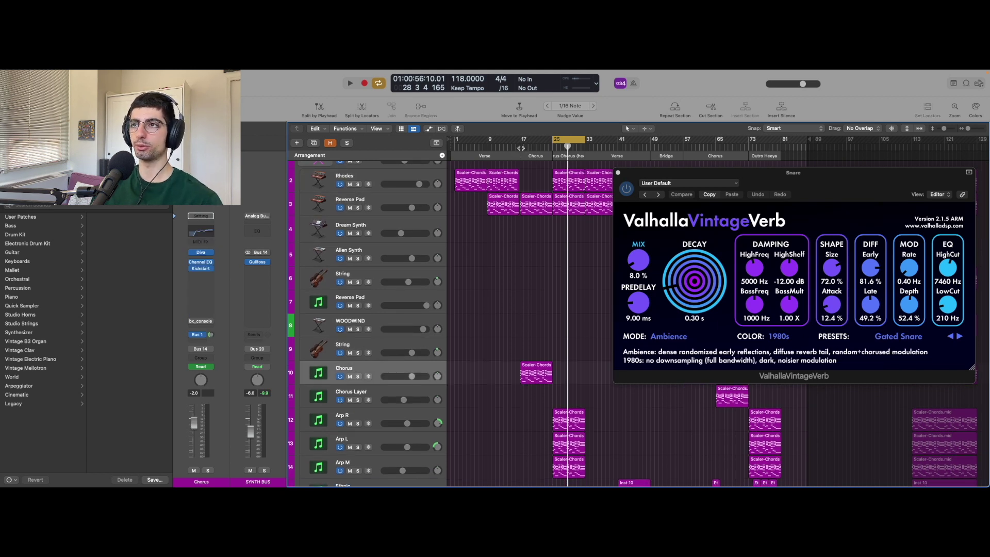
key(c)
click(519, 147)
key(s)
key(space)
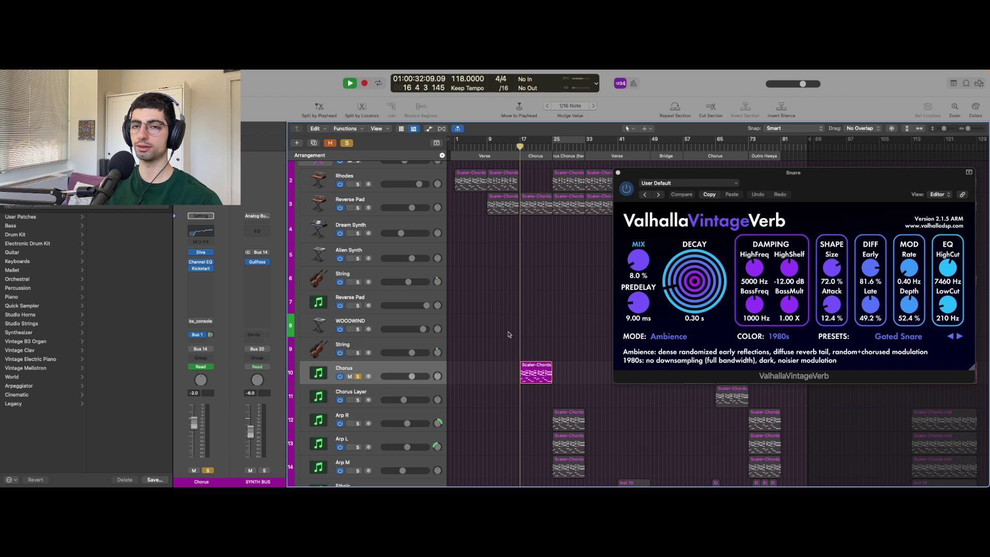
key(space)
key(s)
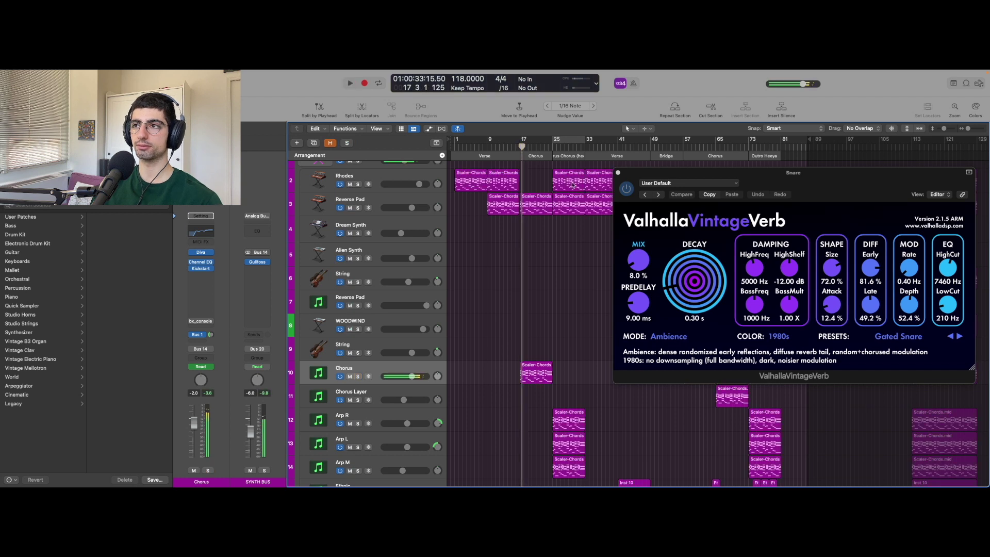
- Place the playhead at bar 25 and enable the cycle over the second chorus, bars 25 to 33
click(551, 147)
scroll(564, 227, down, 3)
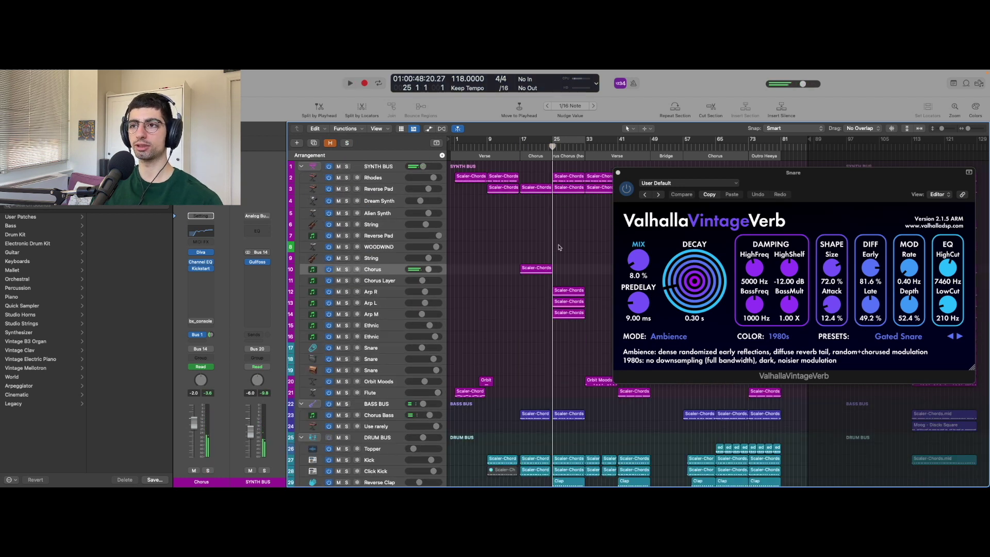
key(super+Right)
key(super+Right)
scroll(558, 248, right, 3)
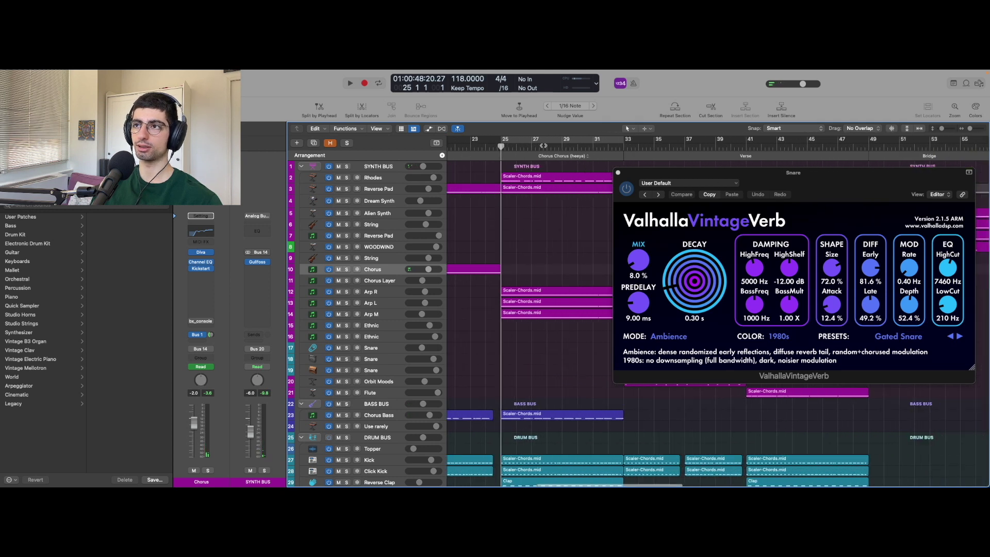
click(535, 141)
key(super+Down)
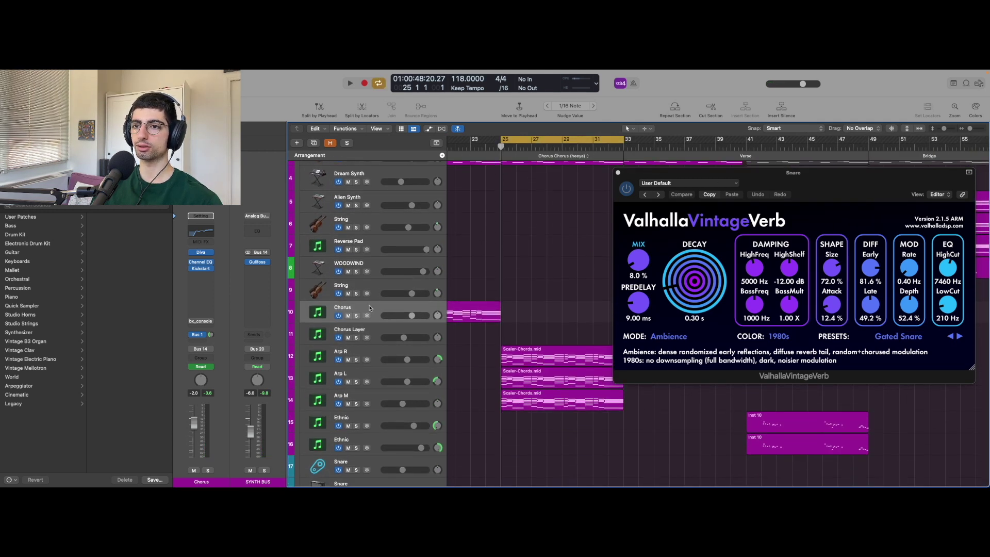
- Select the Arp R, Arp L and Arp M tracks, solo them and play them together from bar 25
click(372, 353)
shift+click(363, 395)
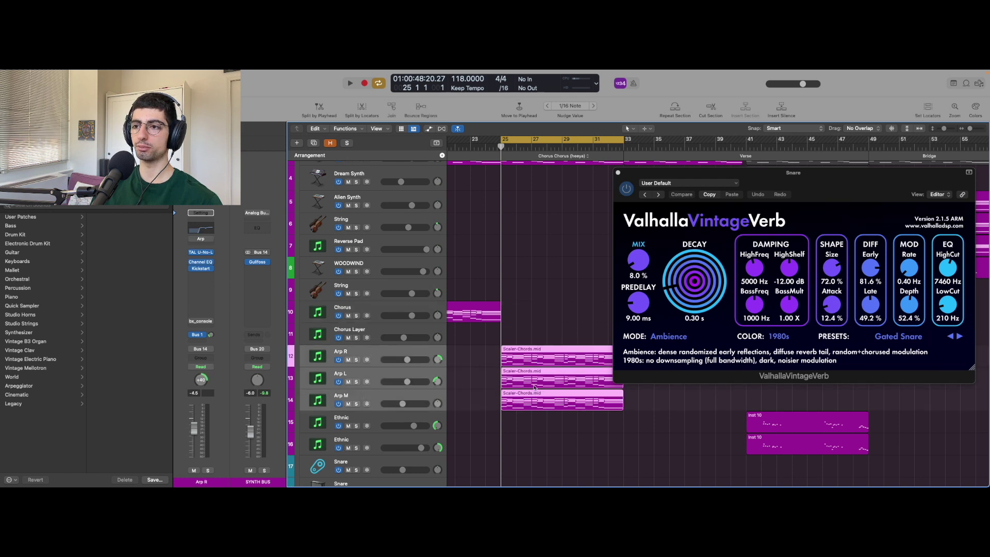
key(super+Down)
scroll(534, 388, right, 3)
scroll(534, 387, down, 2)
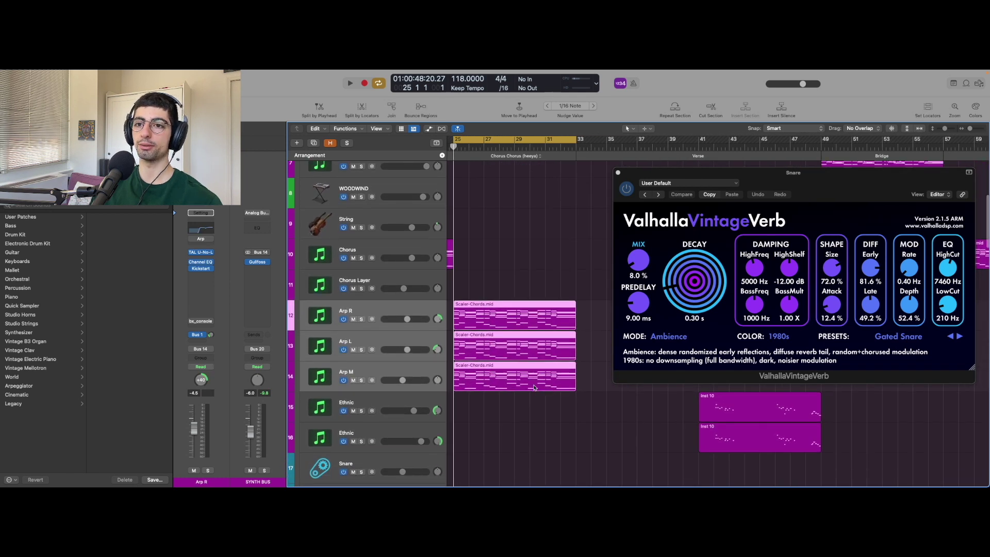
key(s)
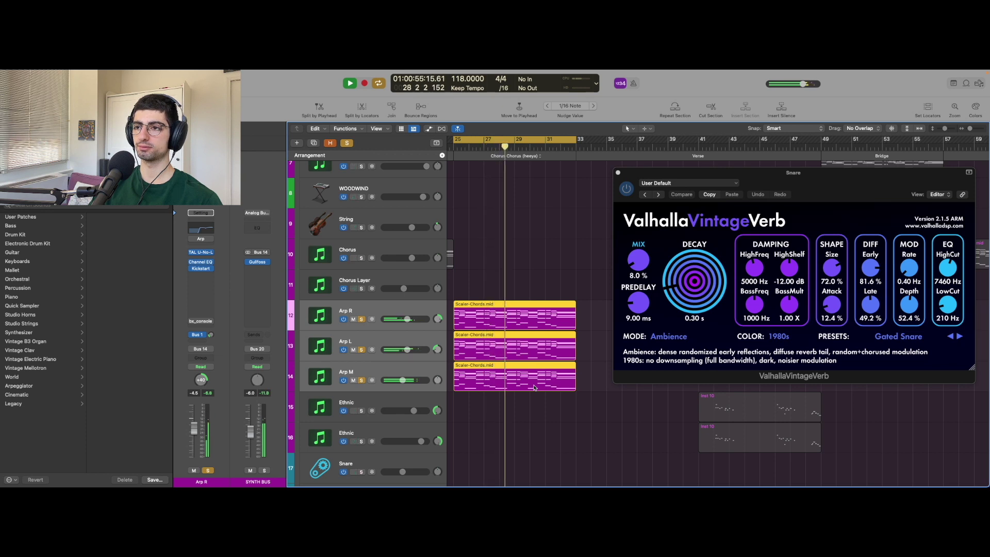
- Stop playback, unsolo Arp L and Arp R, and move the still-soloed Arp M track above Arp R
click(393, 336)
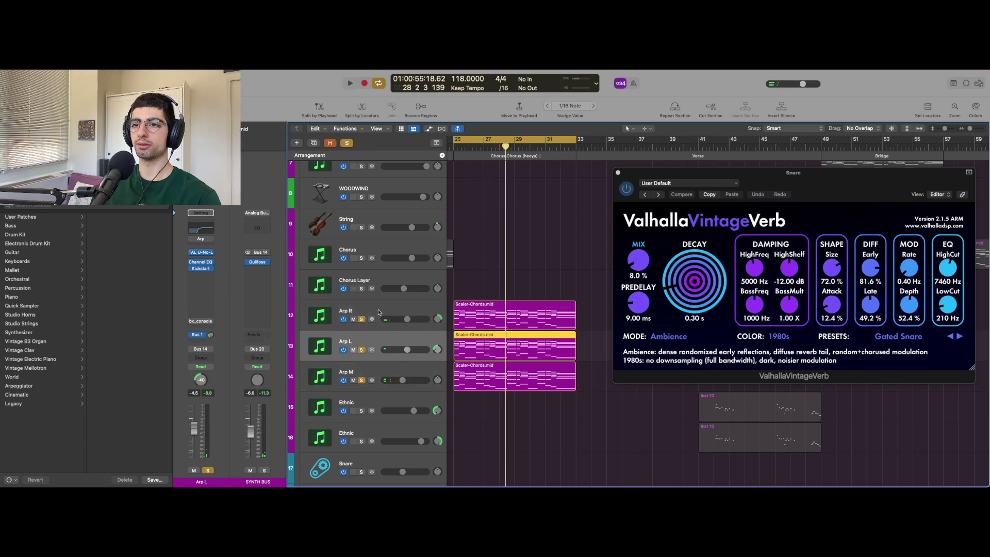
click(376, 307)
click(363, 336)
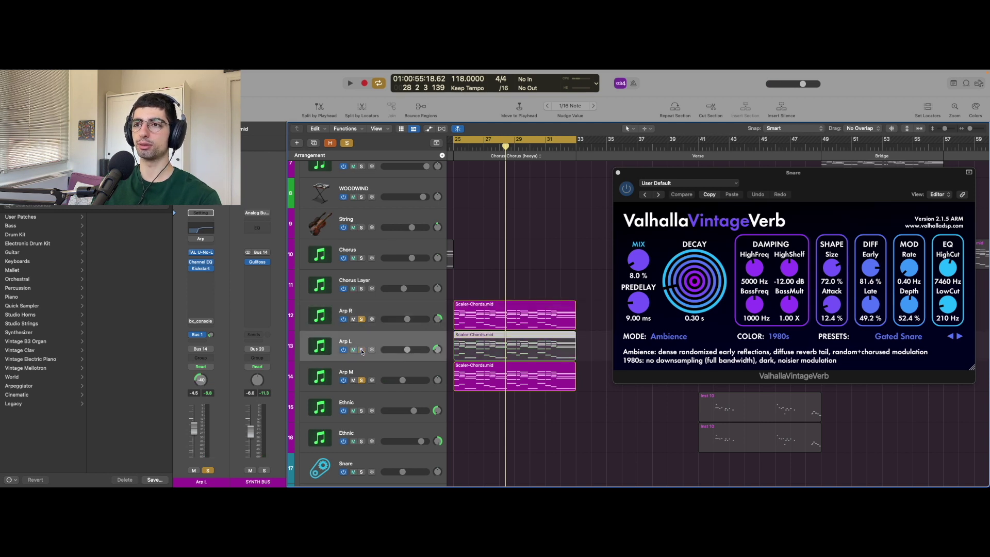
click(362, 350)
click(361, 319)
click(354, 369)
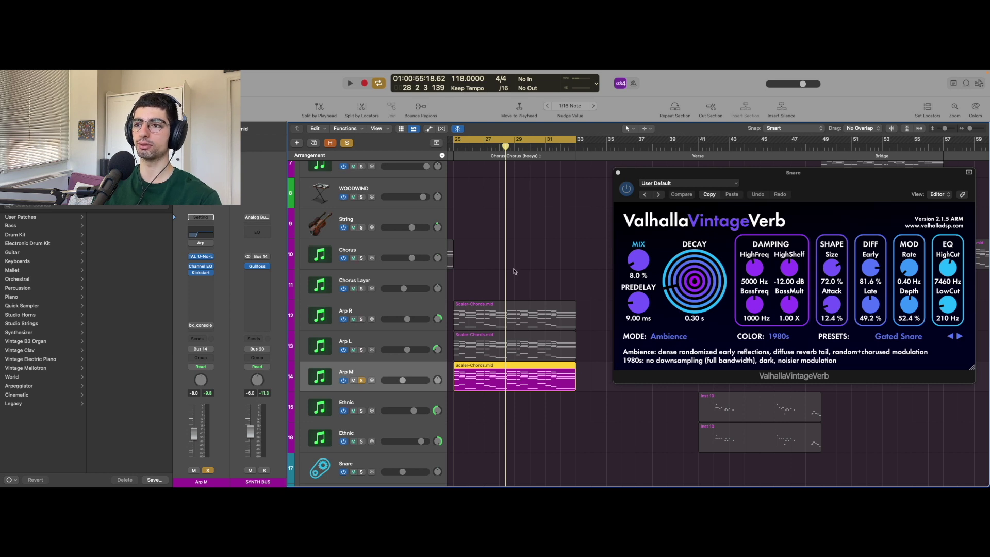
scroll(513, 271, left, 2)
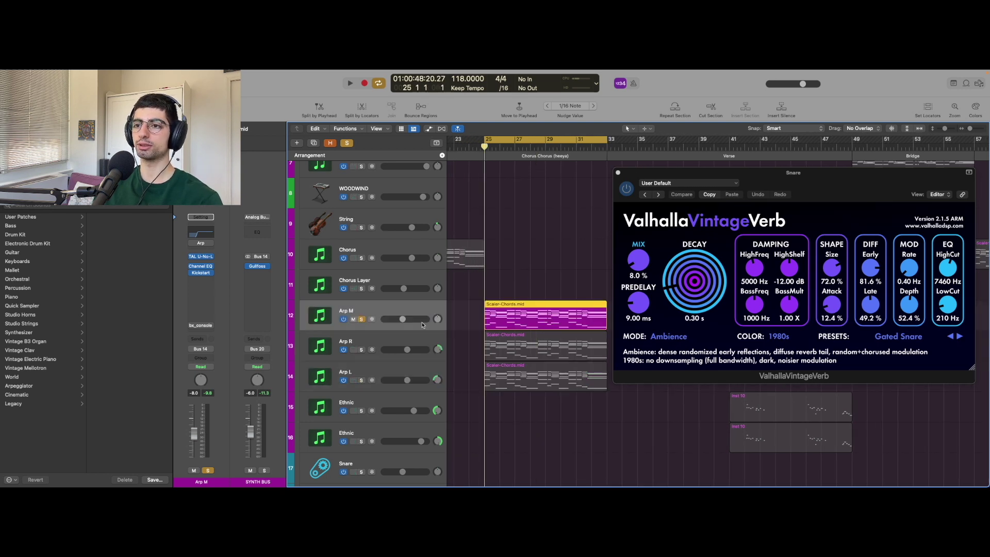
- Play the soloed Arp M track from bar 25 and examine its Channel EQ and Kickstart settings
click(508, 277)
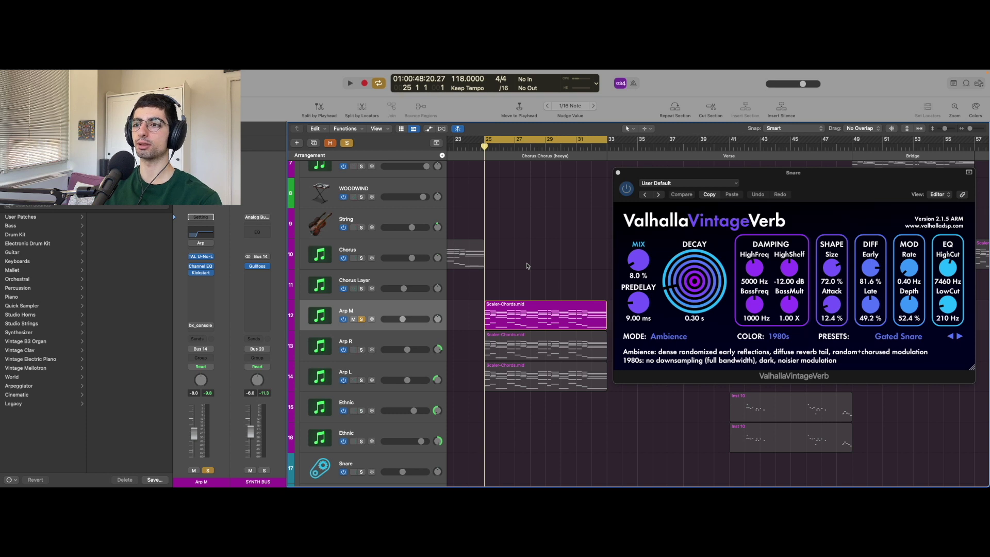
key(space)
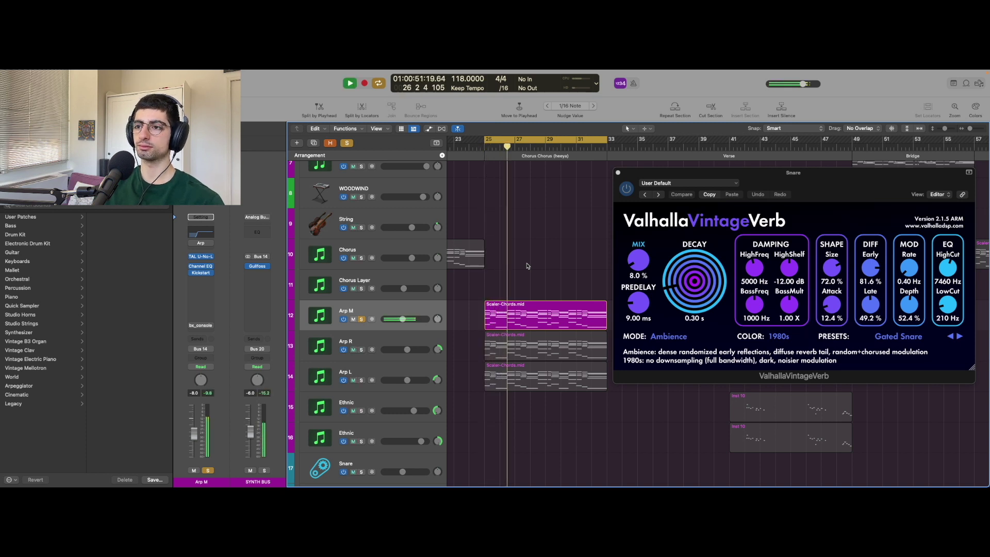
click(199, 234)
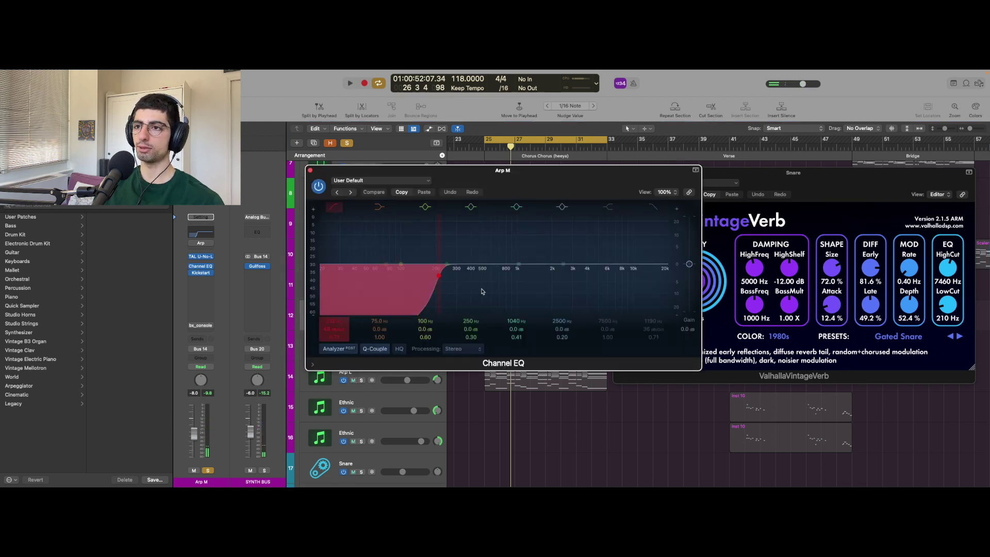
click(311, 169)
click(200, 273)
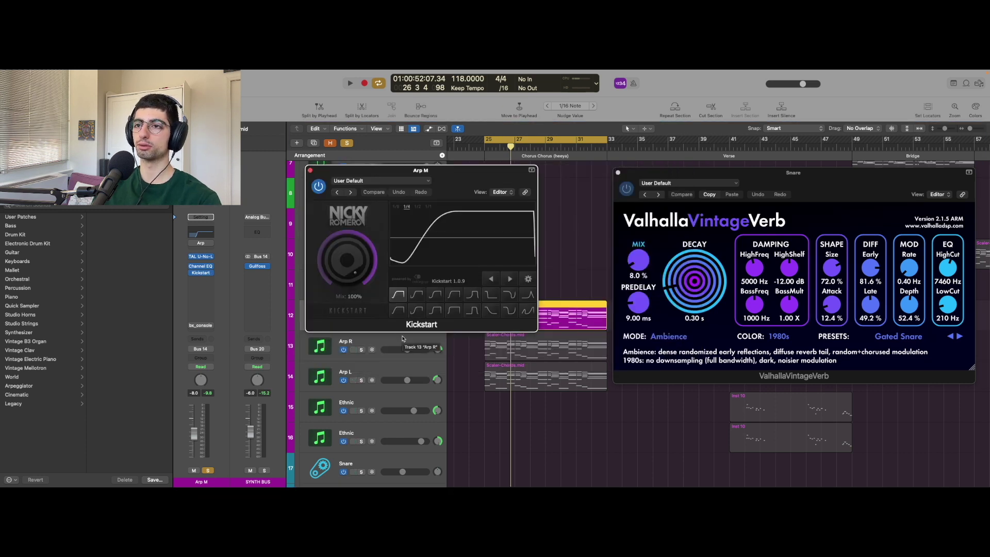
click(310, 170)
- Solo Arp R in place of Arp M, play it briefly, and examine its Channel EQ and Kickstart settings
click(364, 339)
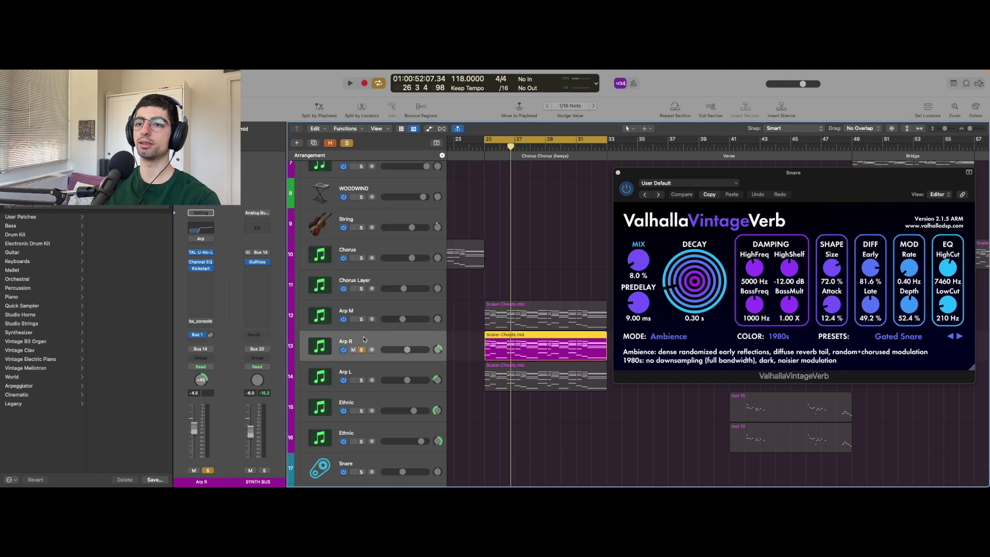
key(space)
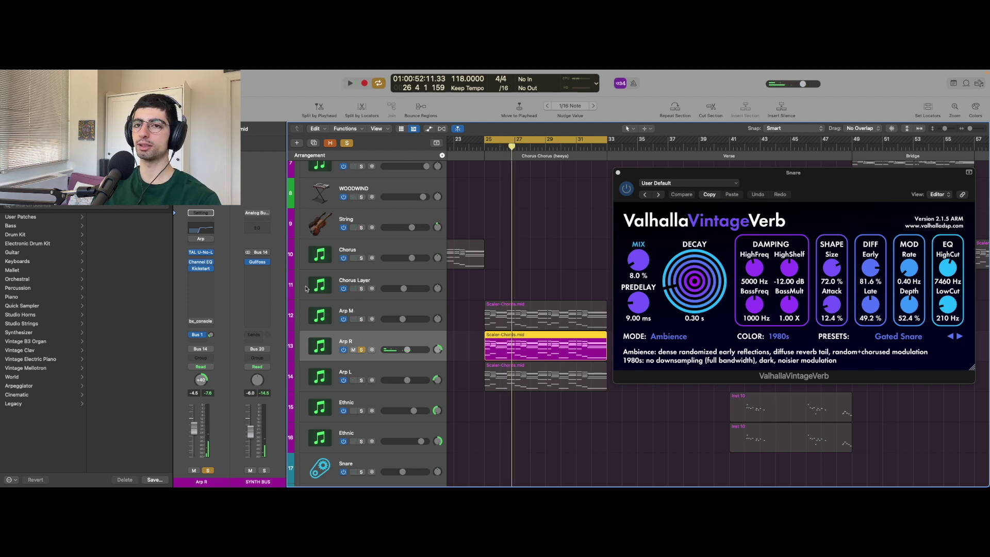
click(201, 229)
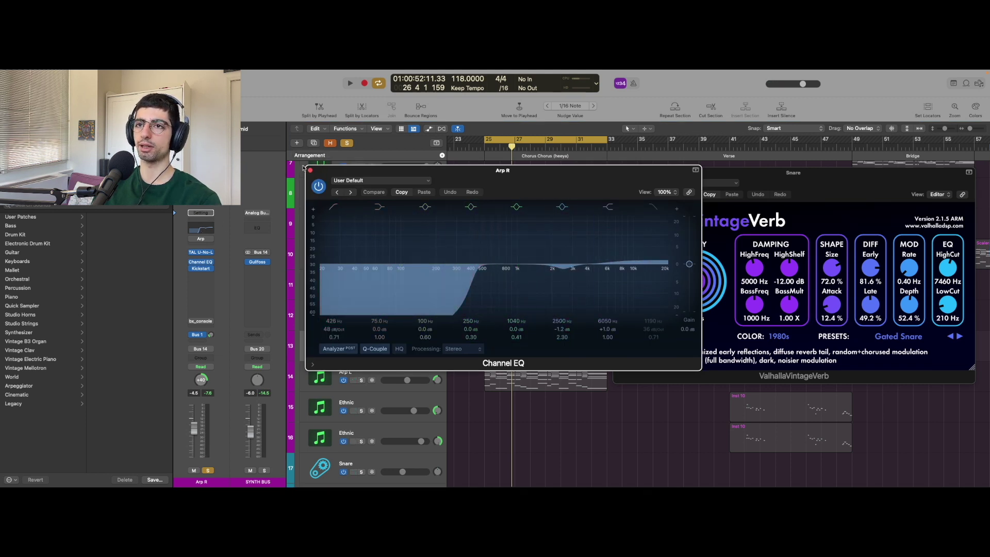
click(310, 171)
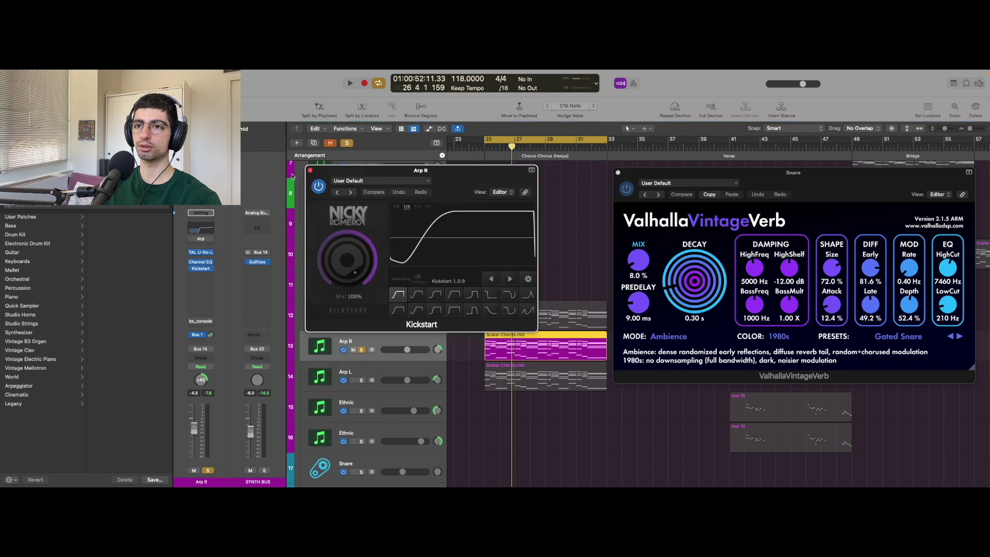
click(310, 169)
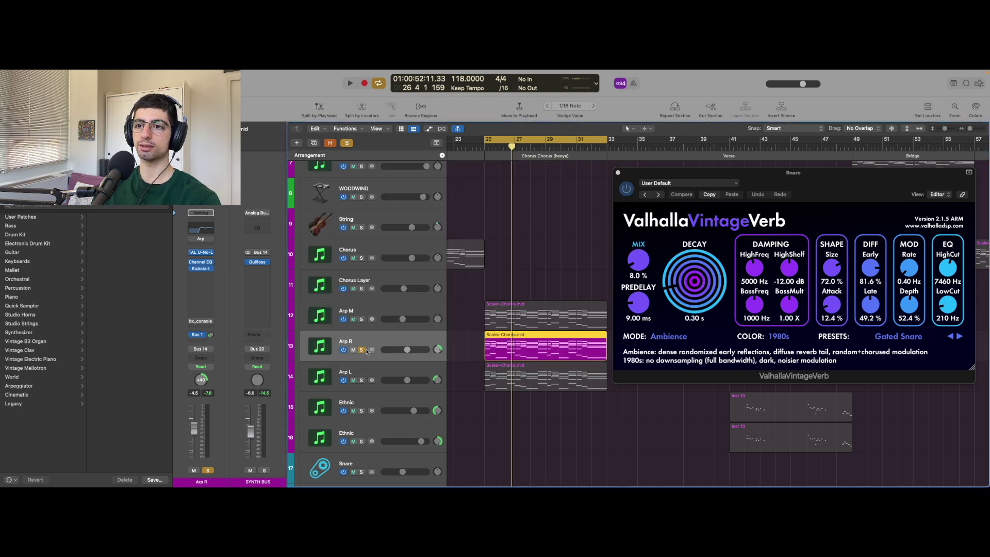
- Solo Arp L in place of Arp R, play it from bar 25, and add Arp R to the solo during playback
click(362, 349)
click(363, 368)
click(361, 379)
key(space)
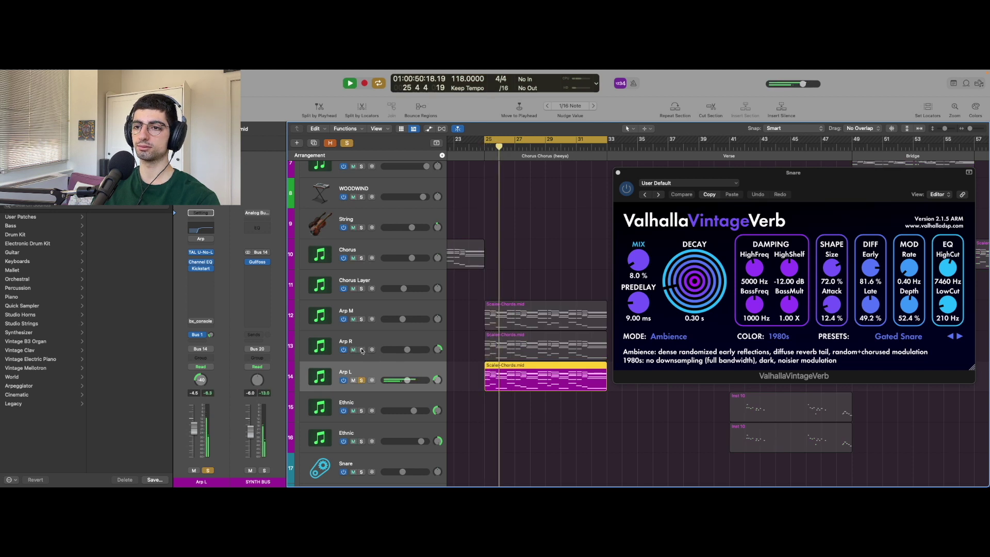
click(362, 349)
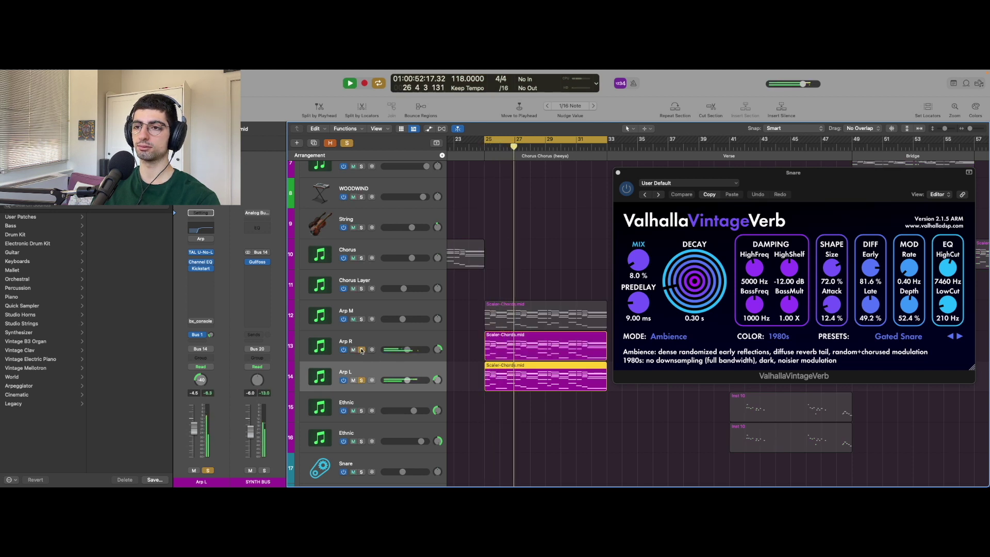
key(space)
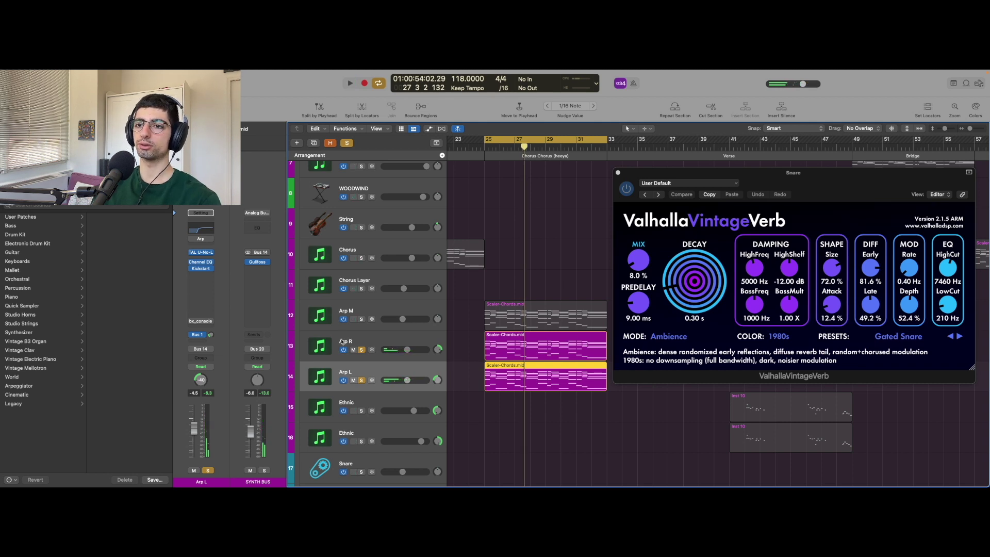
- Add Arp M to the solo, play all three arps from bar 25, and clear every solo during playback
click(361, 319)
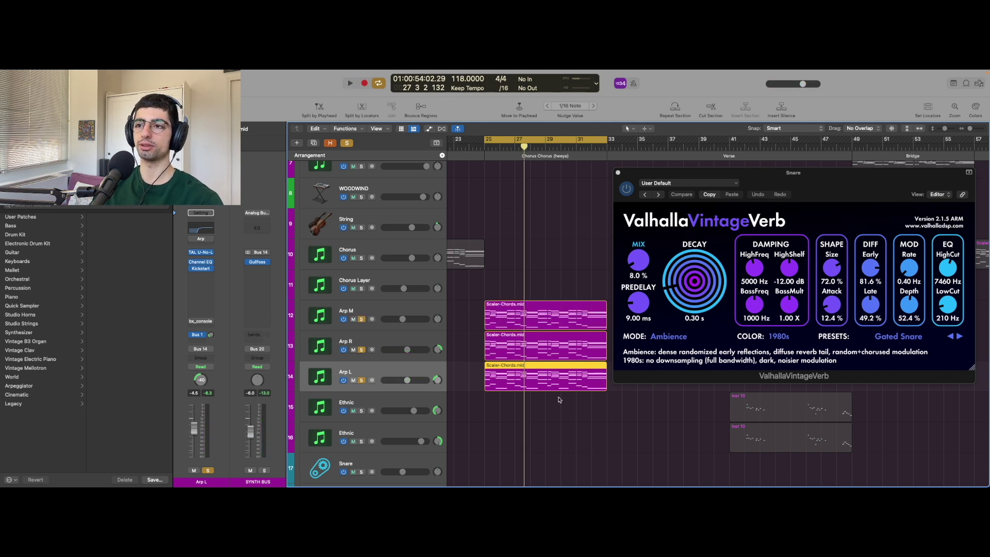
key(space)
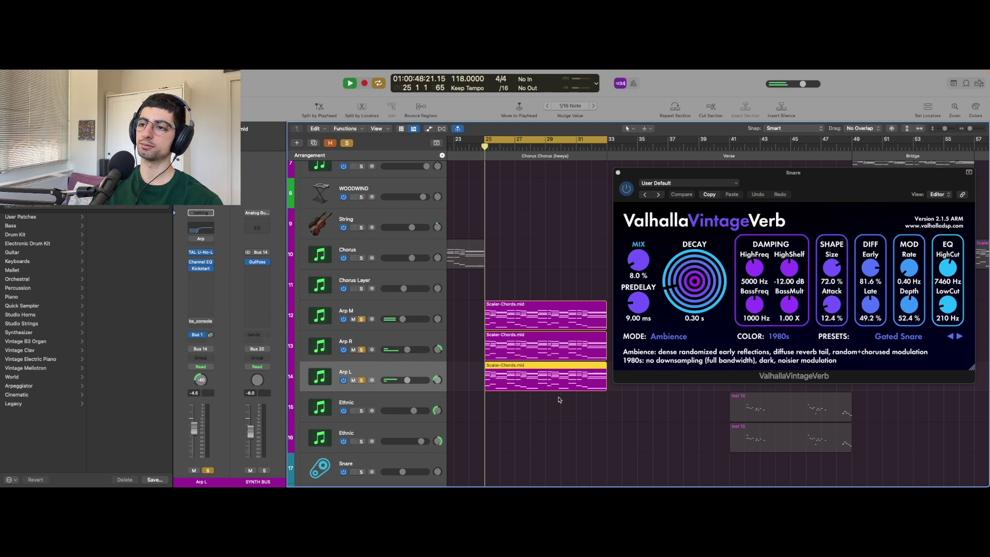
click(347, 143)
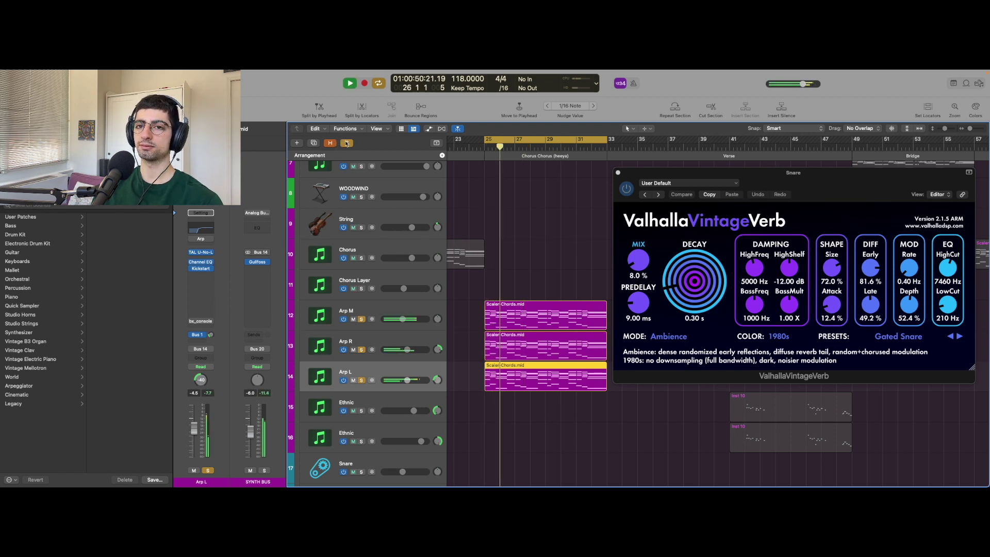
click(347, 143)
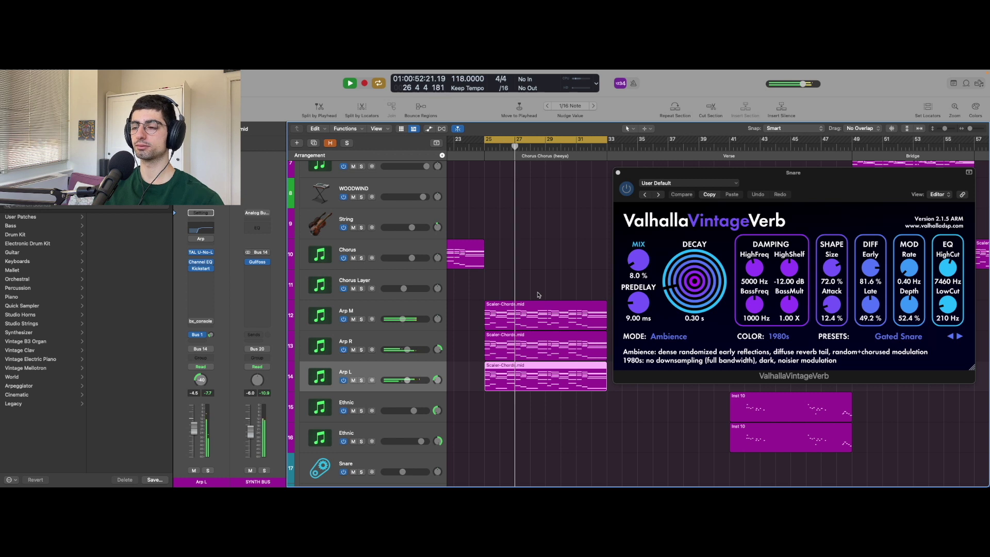
- Close the Snare track's ValhallaVintageVerb window and stop playback
scroll(538, 295, down, 10)
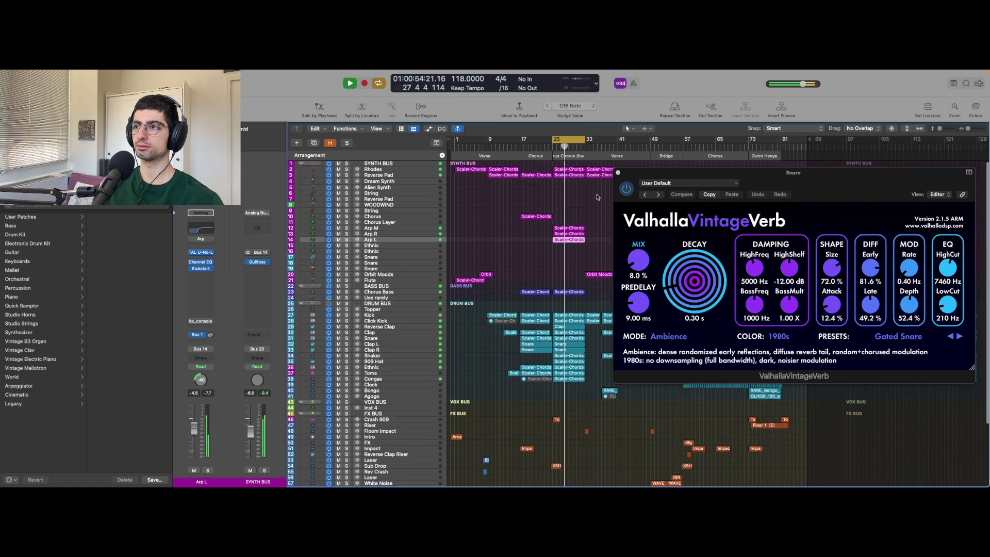
click(617, 173)
key(space)
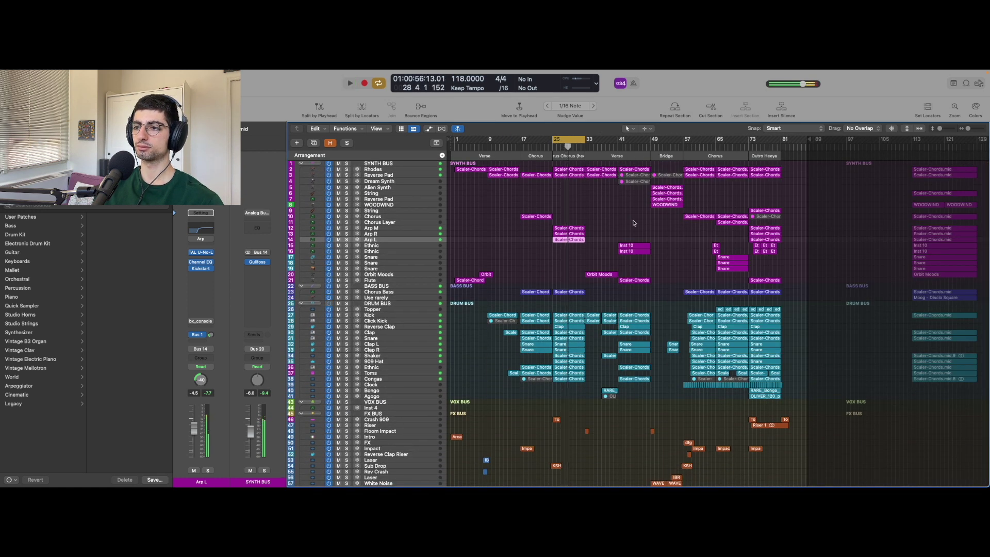
- Play the second verse from bar 33 to audition its tracks, and stop after a few bars
scroll(633, 223, up, 3)
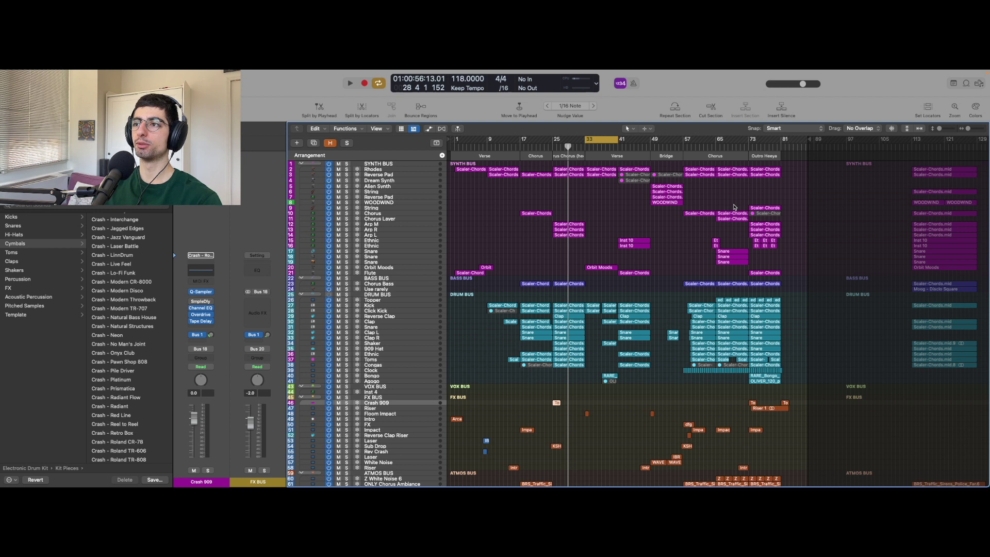
scroll(734, 207, up, 5)
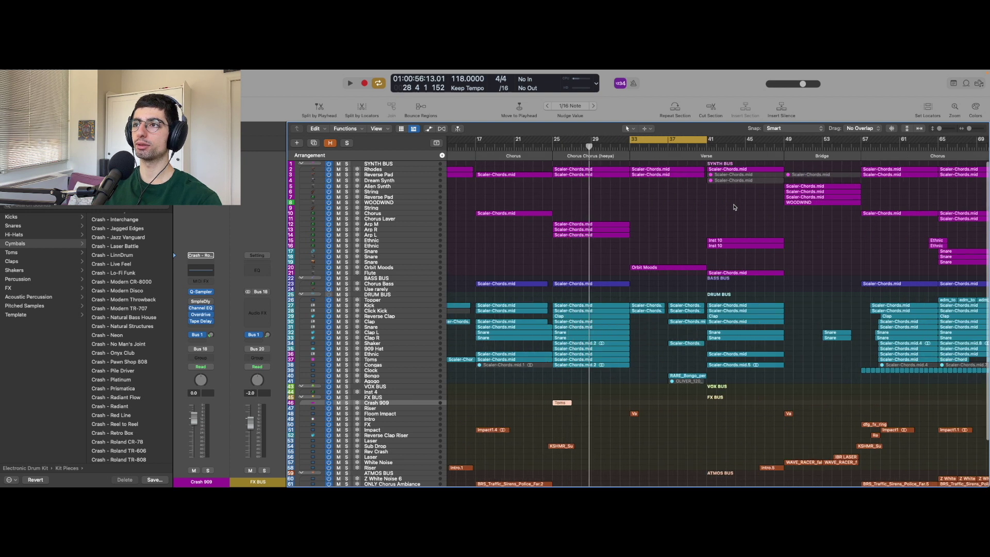
key(space)
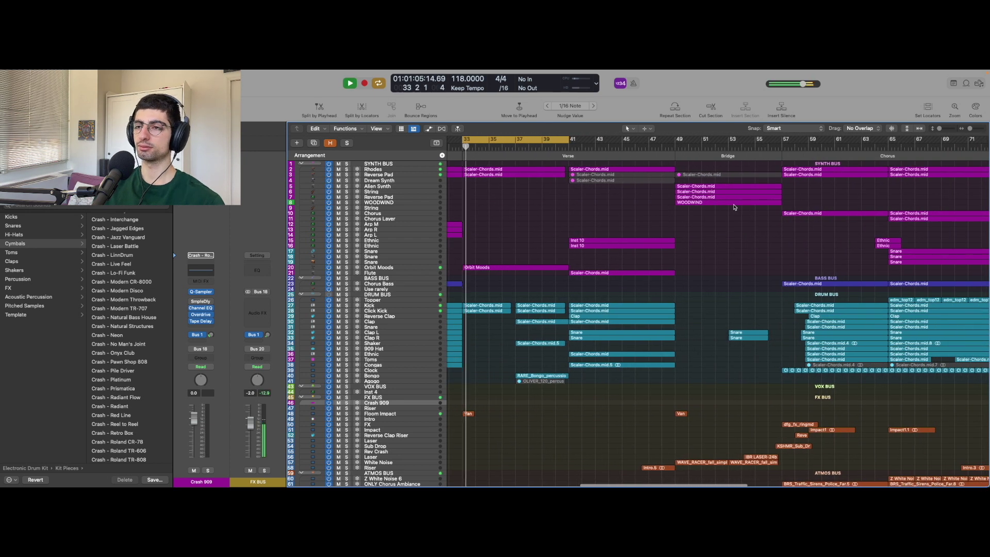
scroll(734, 206, up, 5)
scroll(734, 206, left, 3)
scroll(735, 206, up, 3)
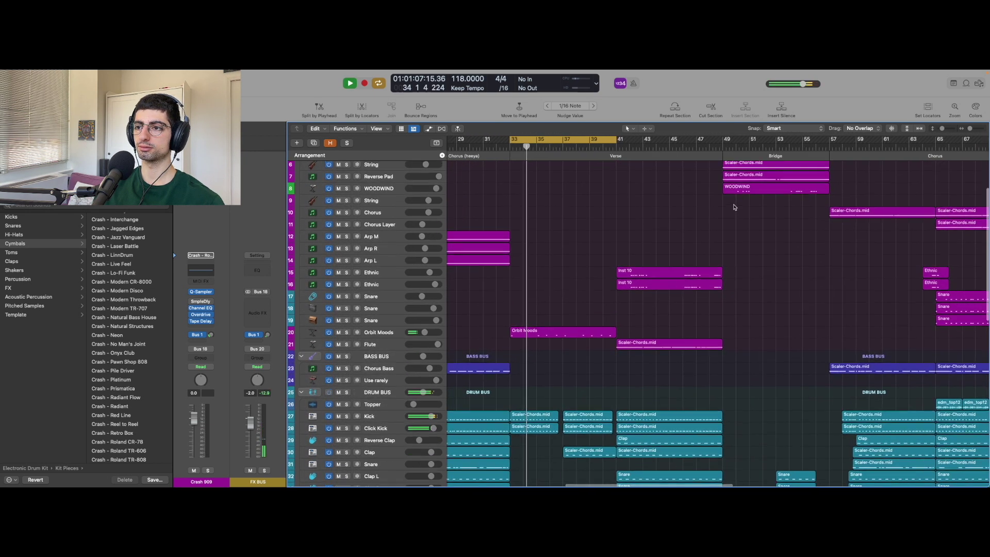
key(super+Up)
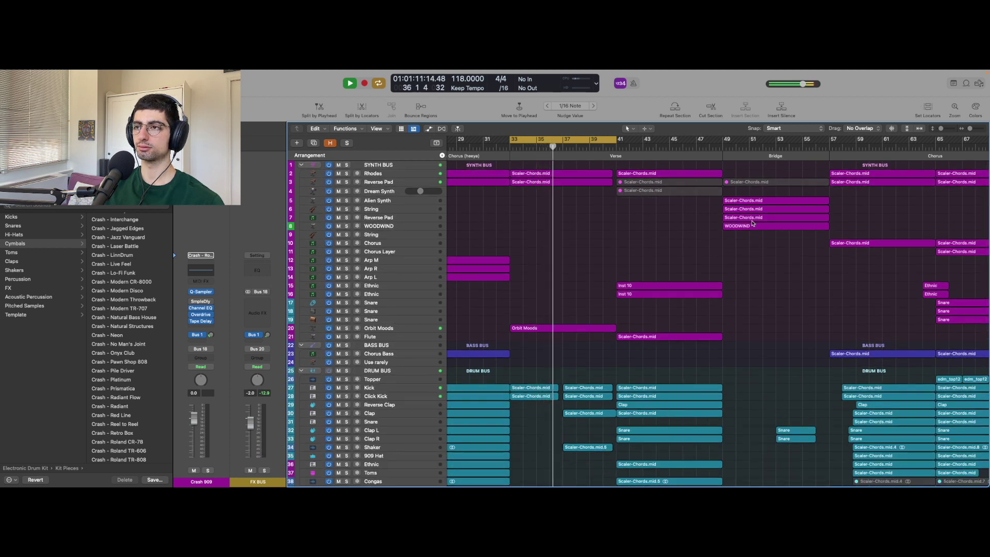
key(space)
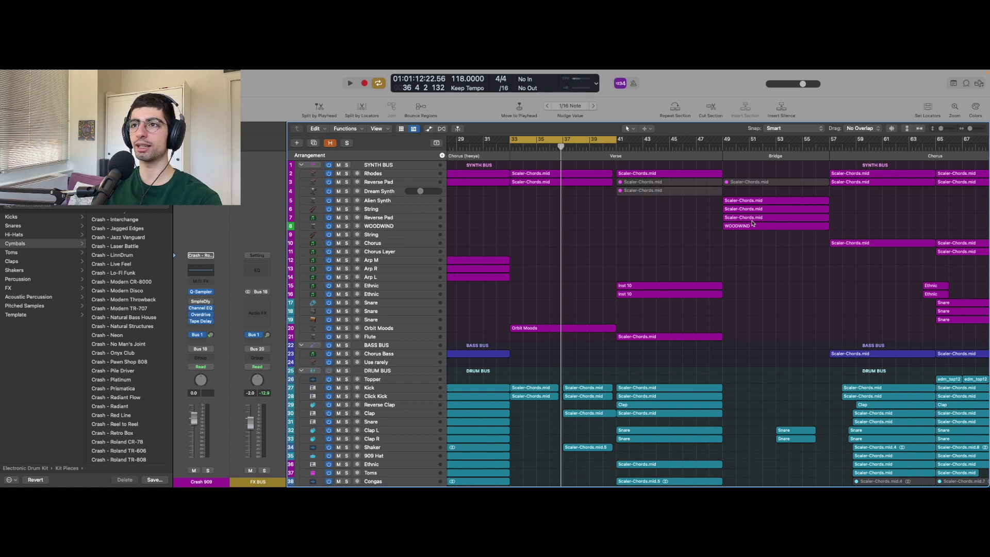
- Solo the Orbit Moods track, play its verse region from bar 33, and clear the solo
key(super+Down)
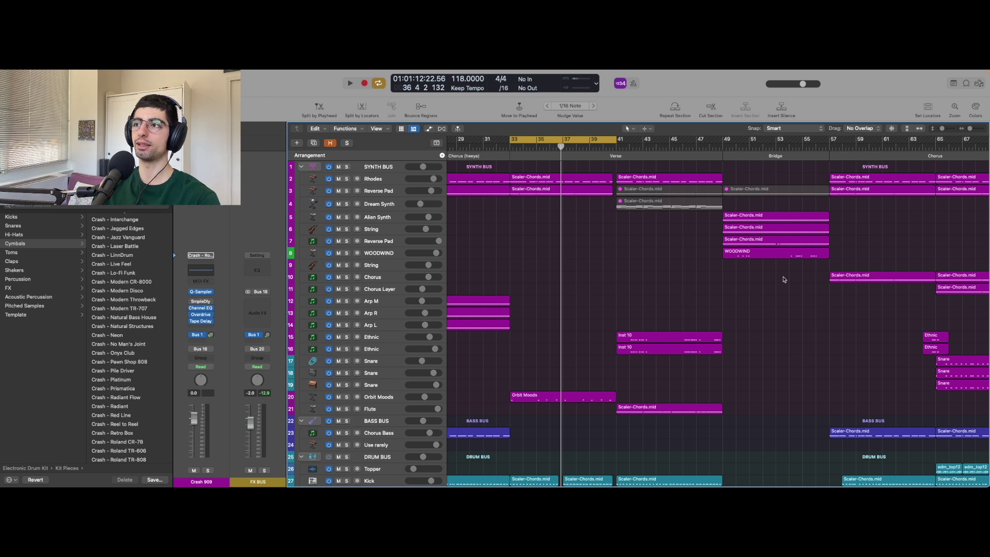
key(z)
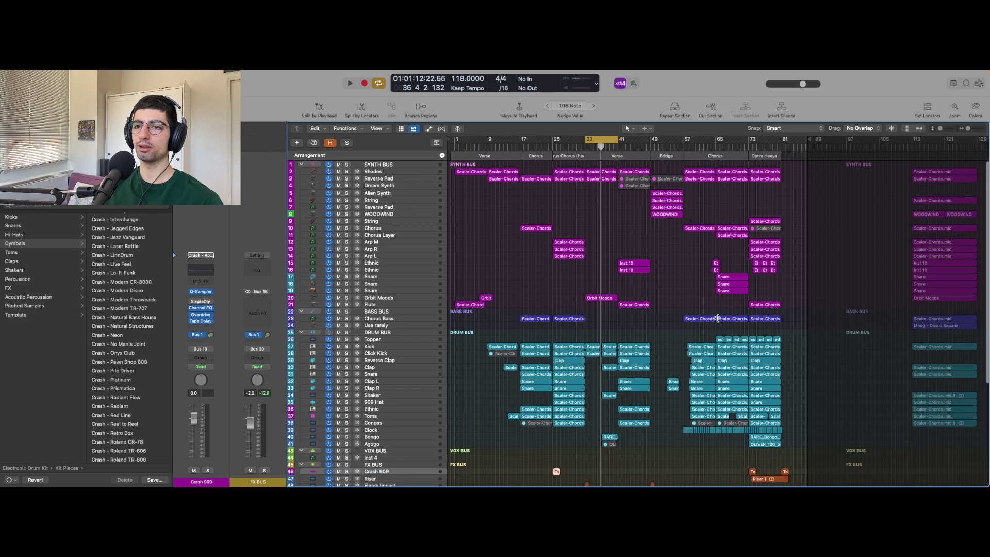
key(z)
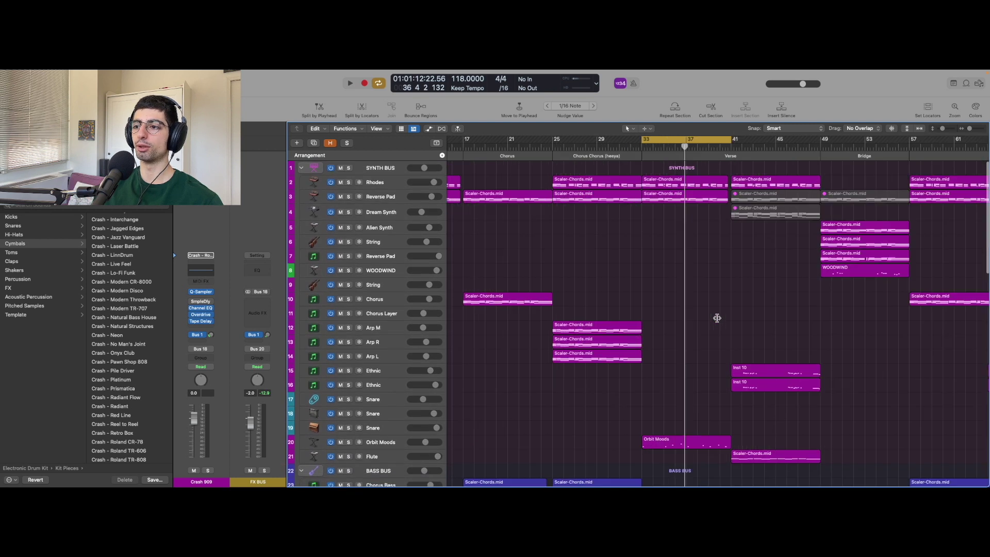
scroll(717, 318, up, 5)
scroll(717, 318, right, 4)
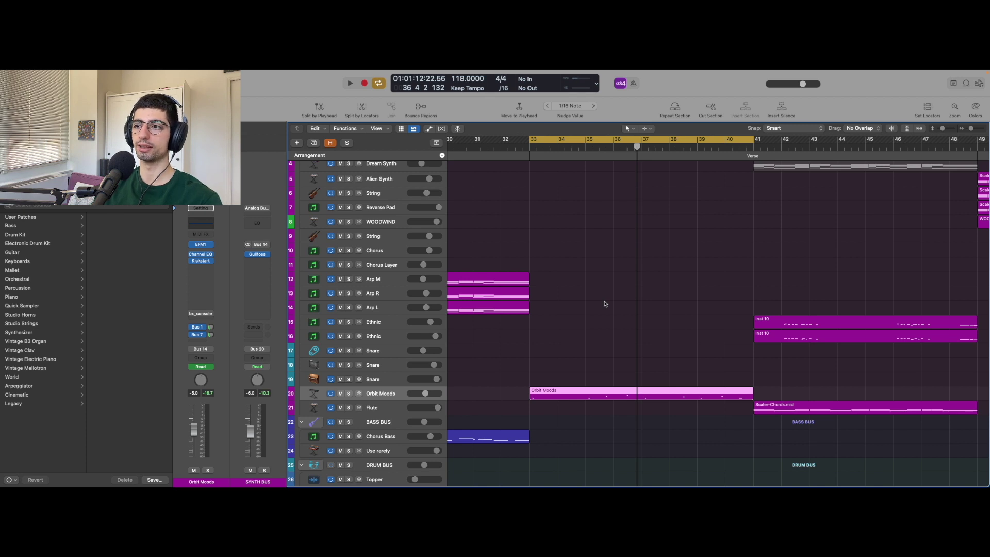
key(s)
key(shift+space)
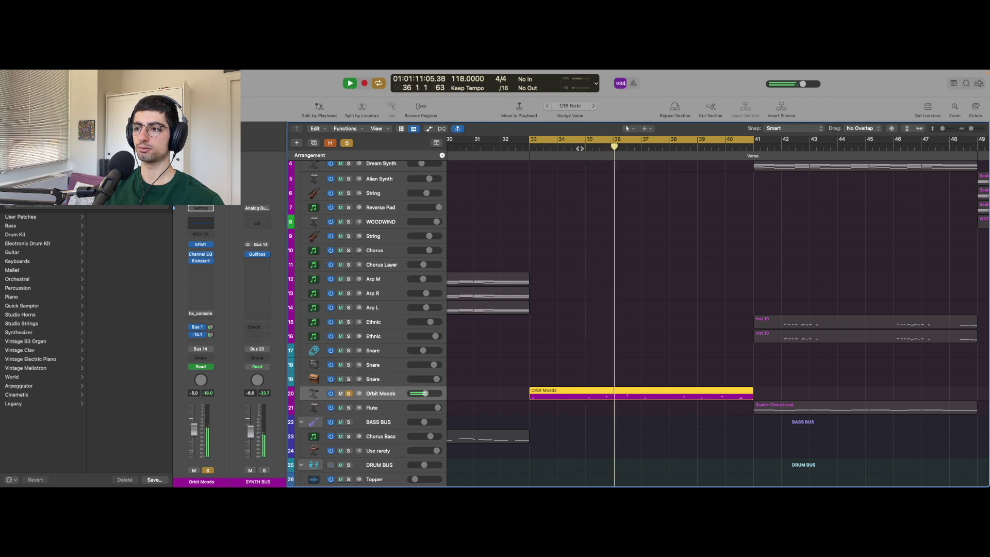
key(space)
key(s)
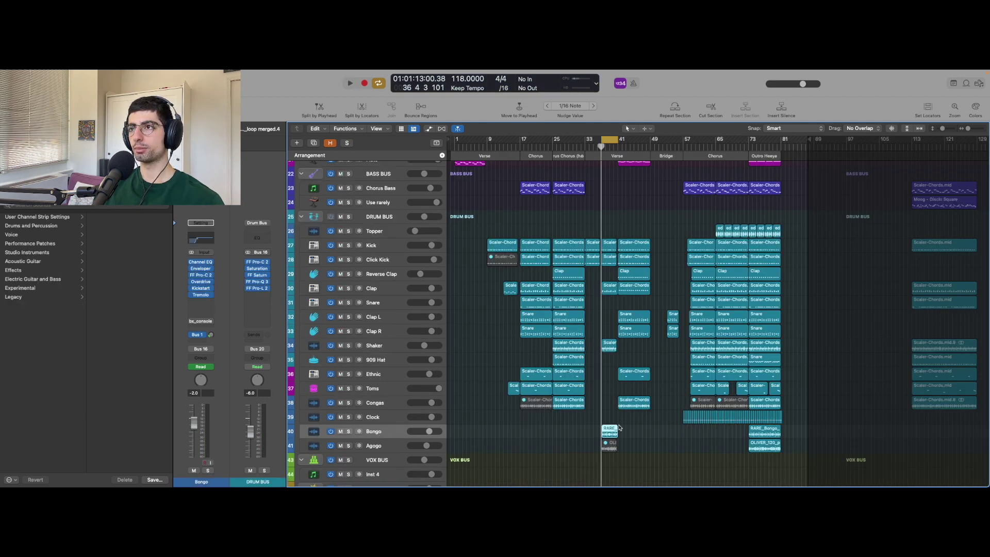
- Solo the Bongo track and play its percussion loop from bar 37 for a couple of bars
scroll(619, 427, up, 5)
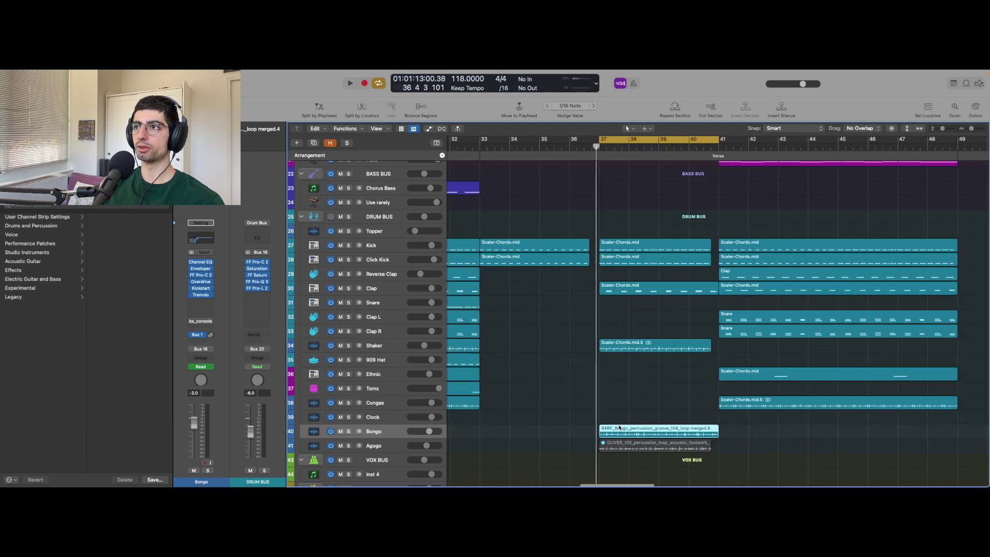
scroll(639, 428, right, 5)
key(s)
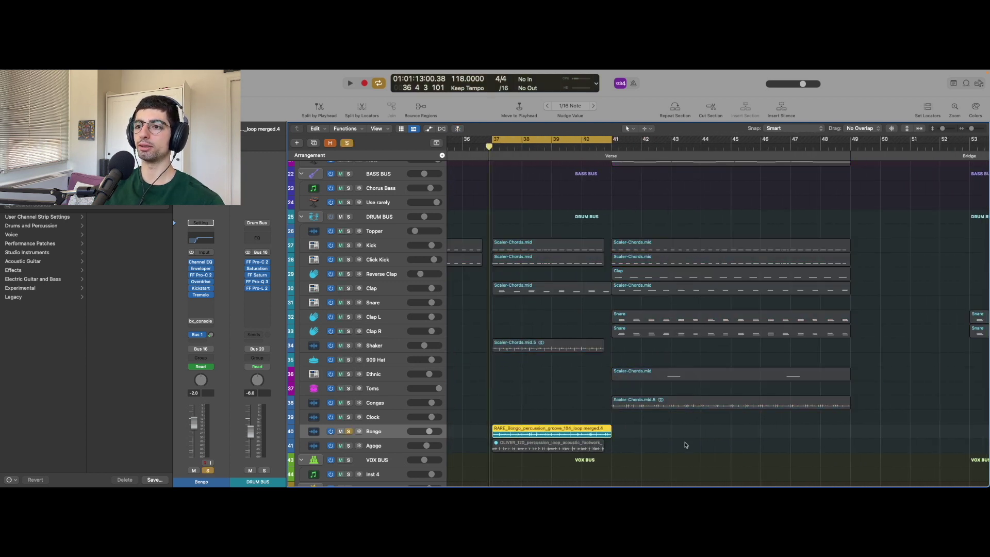
key(space)
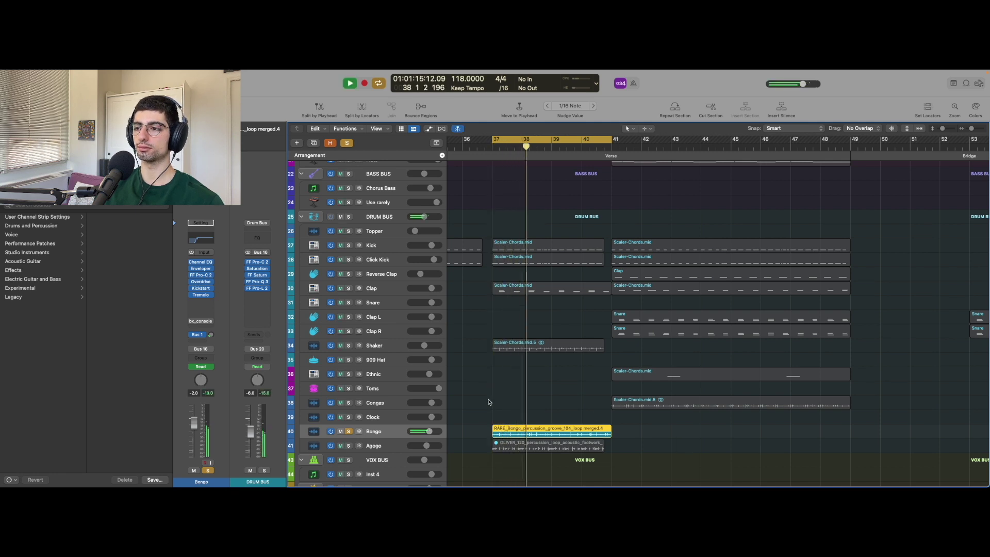
key(space)
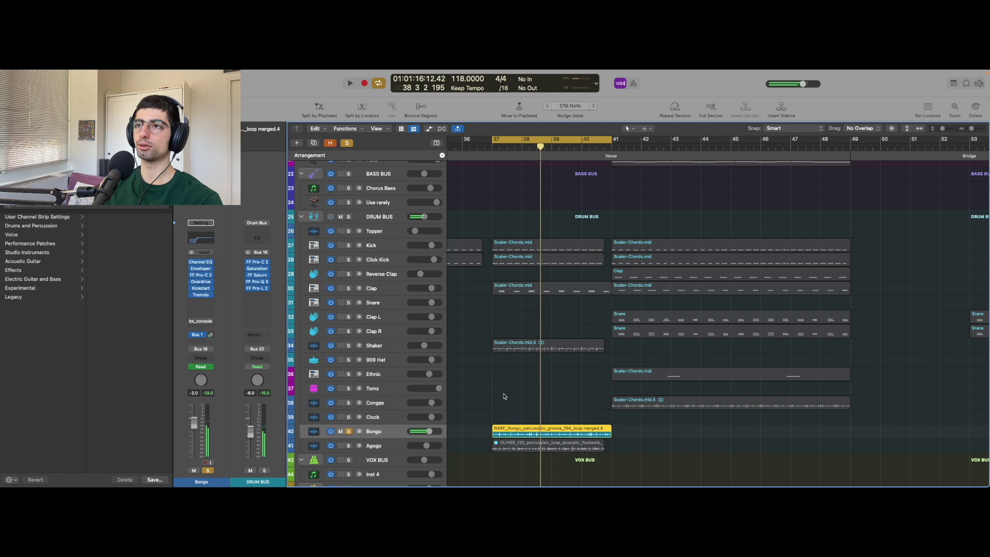
- Examine the Tremolo and Kickstart settings on the Bongo track, closing each plug-in after viewing
scroll(504, 395, left, 10)
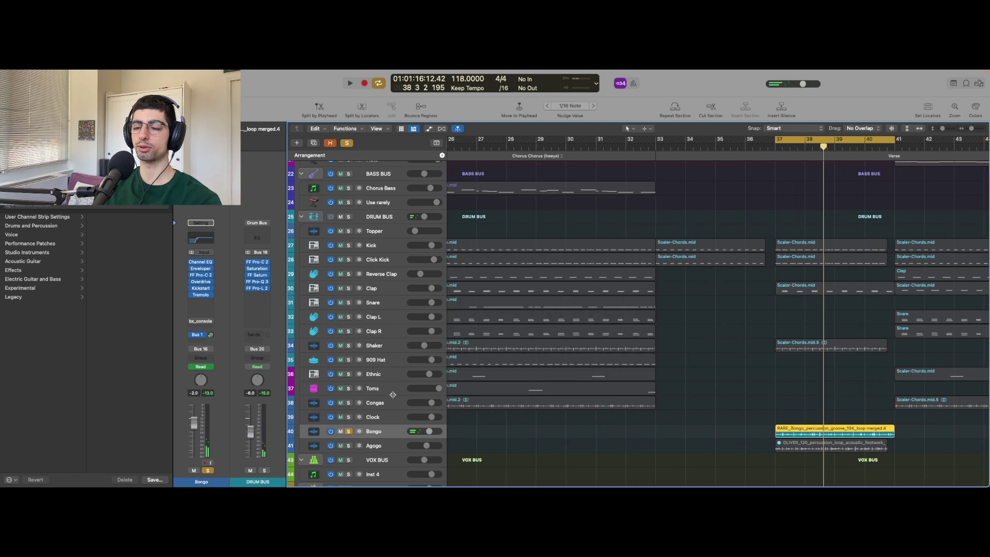
key(super+Left)
key(super+Left)
key(super+Left)
key(super+Left)
key(super+Left)
key(super+Left)
scroll(659, 307, up, 1)
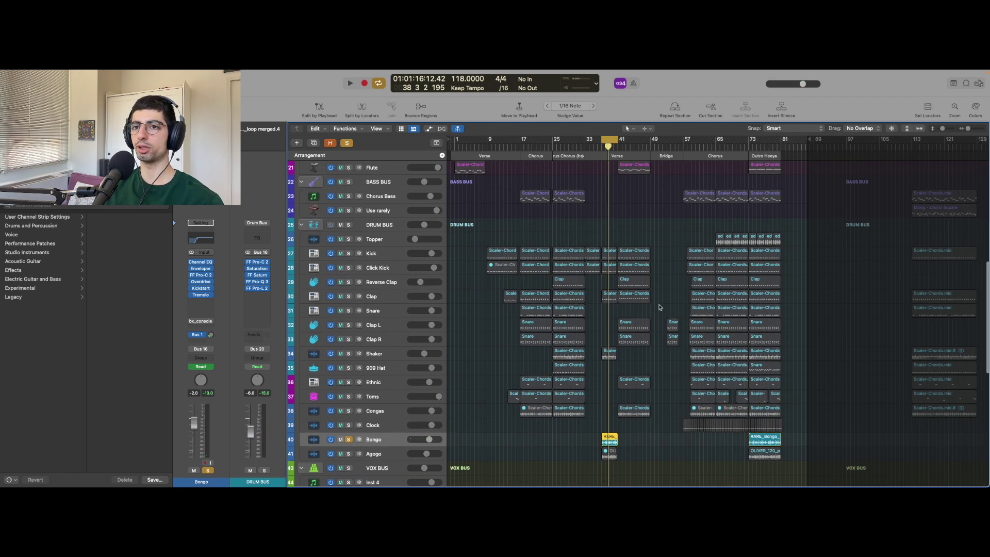
scroll(659, 308, up, 1)
key(super+Up)
key(super+Up)
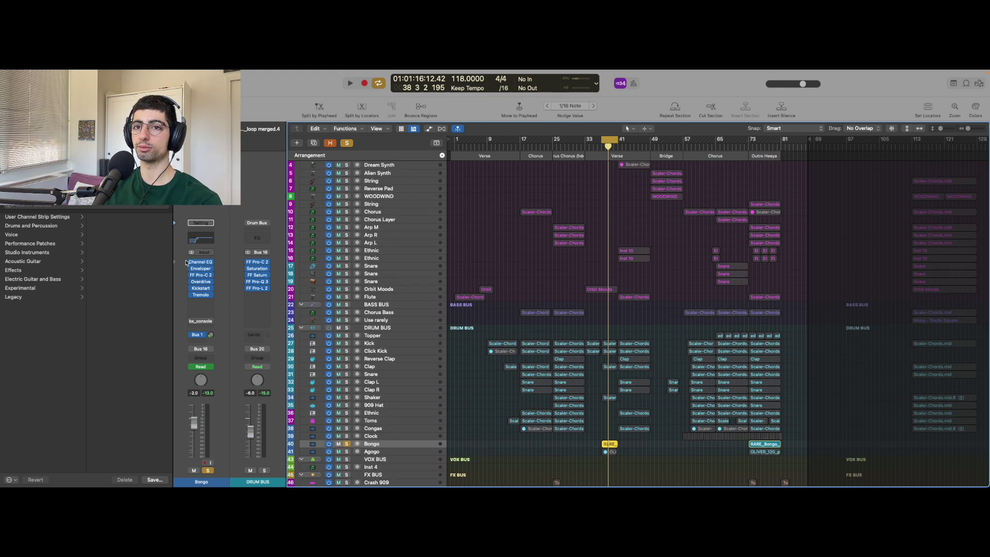
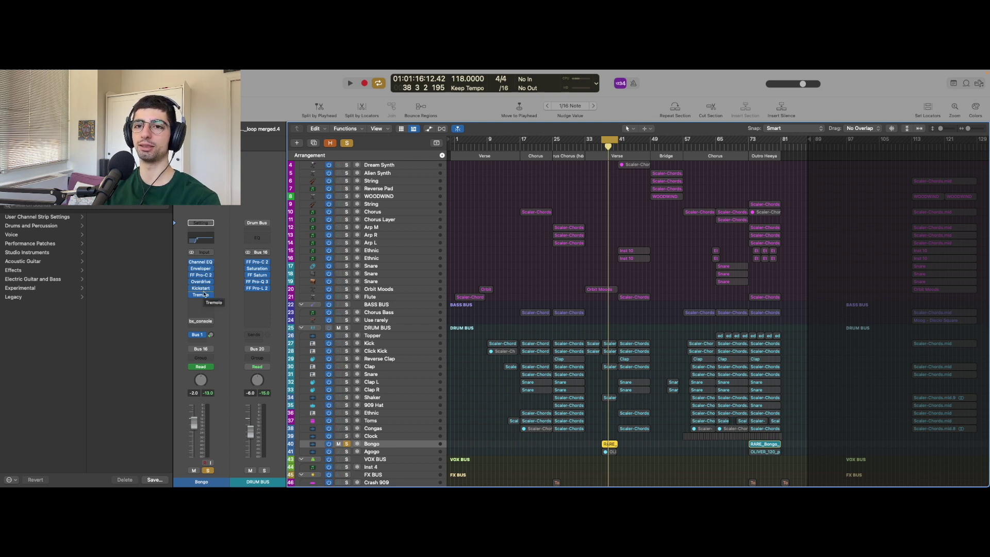
click(204, 295)
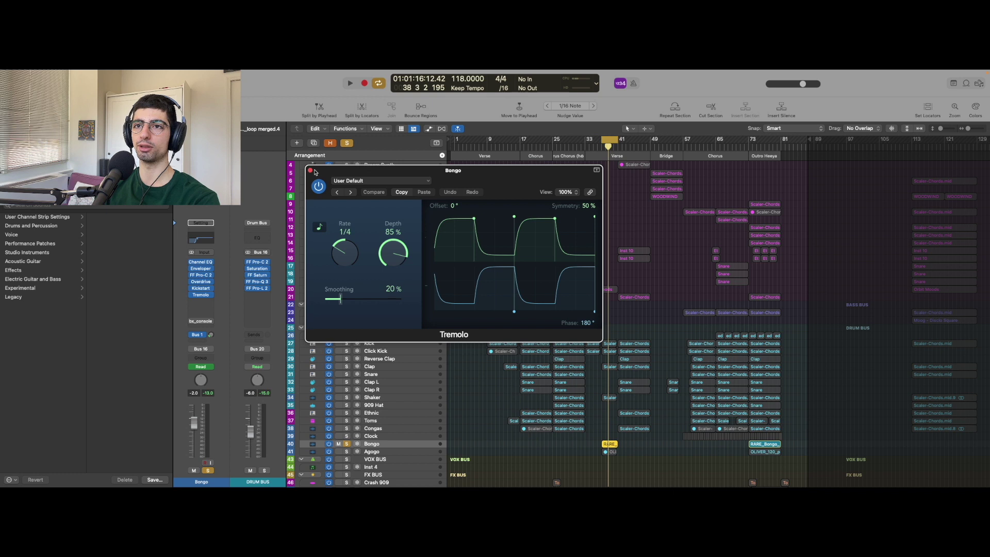
click(310, 170)
click(200, 288)
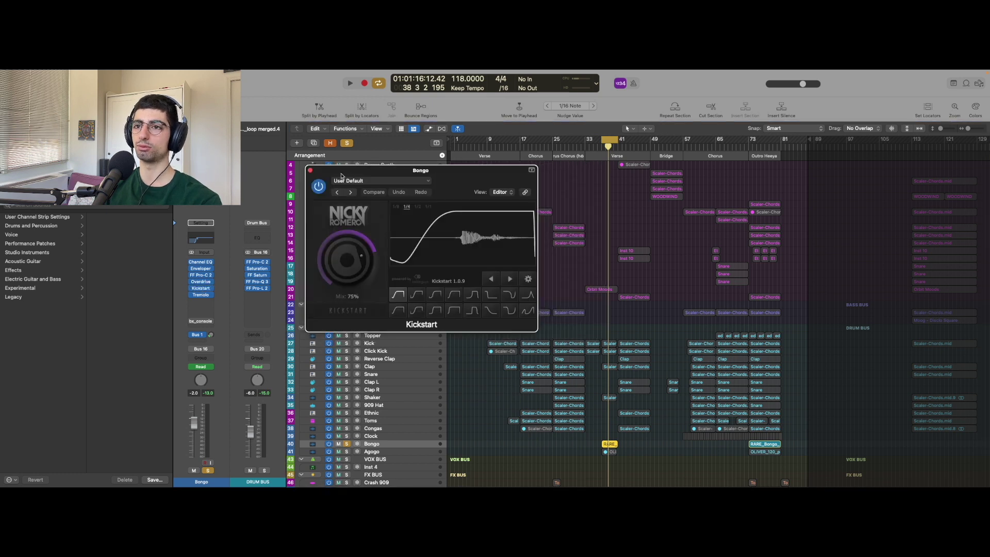
click(311, 170)
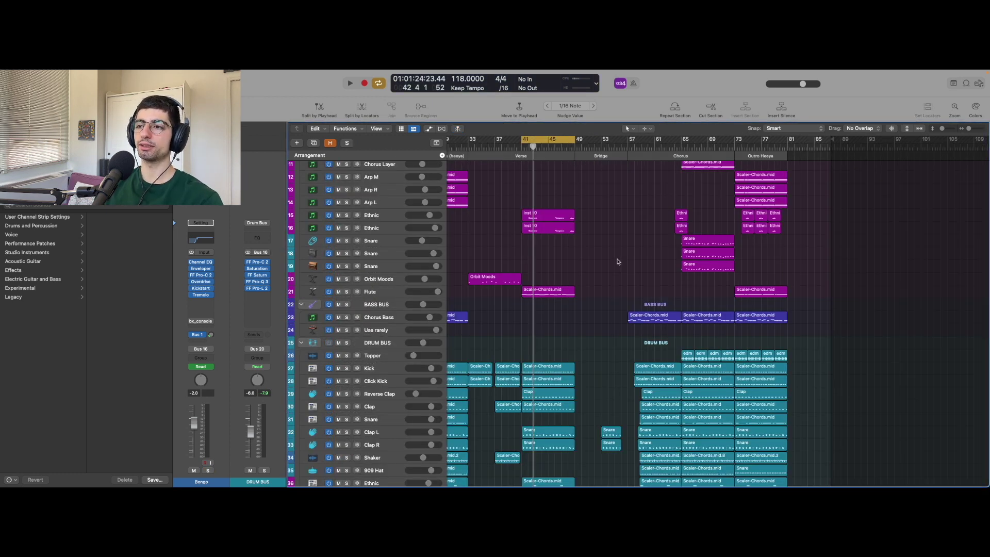
- Solo both Ethnic tracks together and examine the first one's LABS Moon Guitar instrument
scroll(617, 261, down, 5)
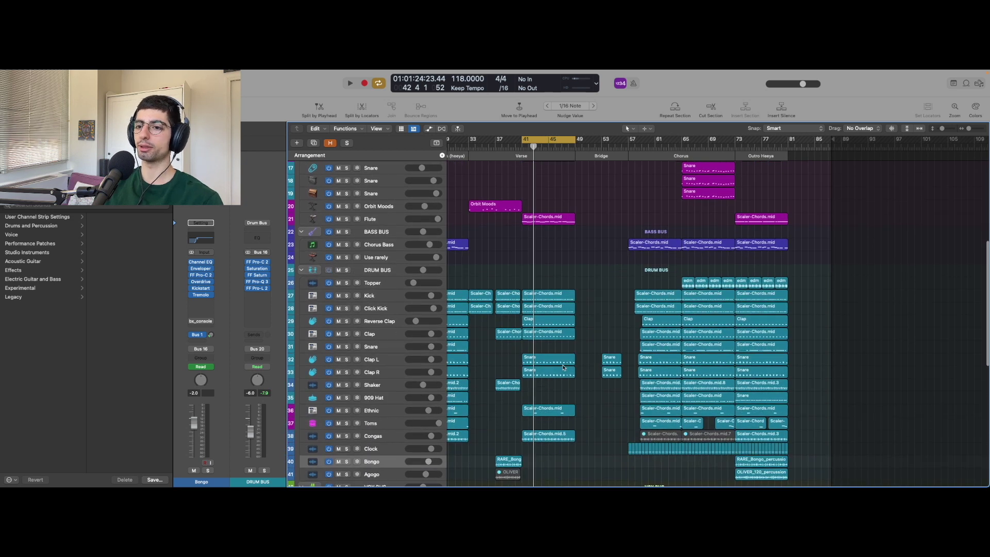
scroll(591, 388, up, 1)
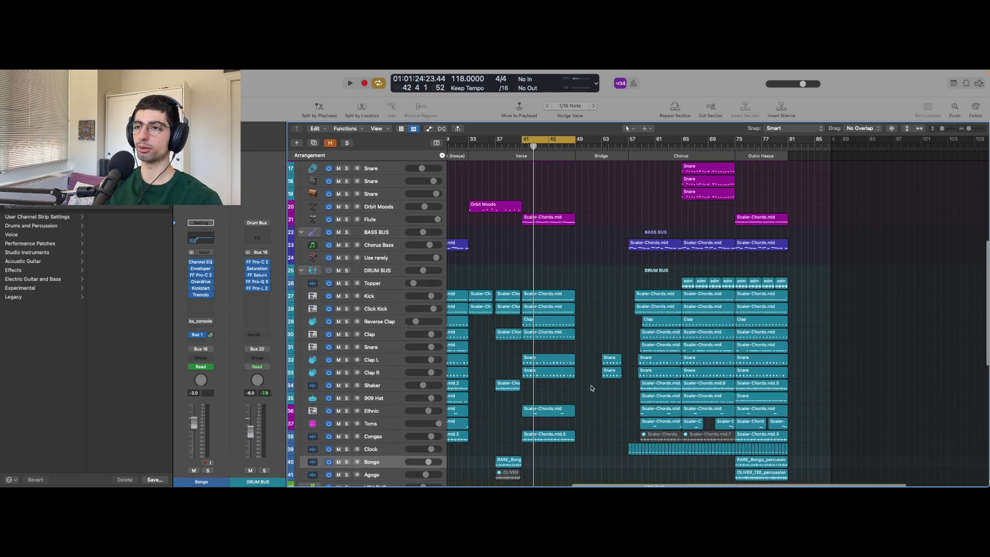
scroll(592, 387, up, 10)
click(376, 353)
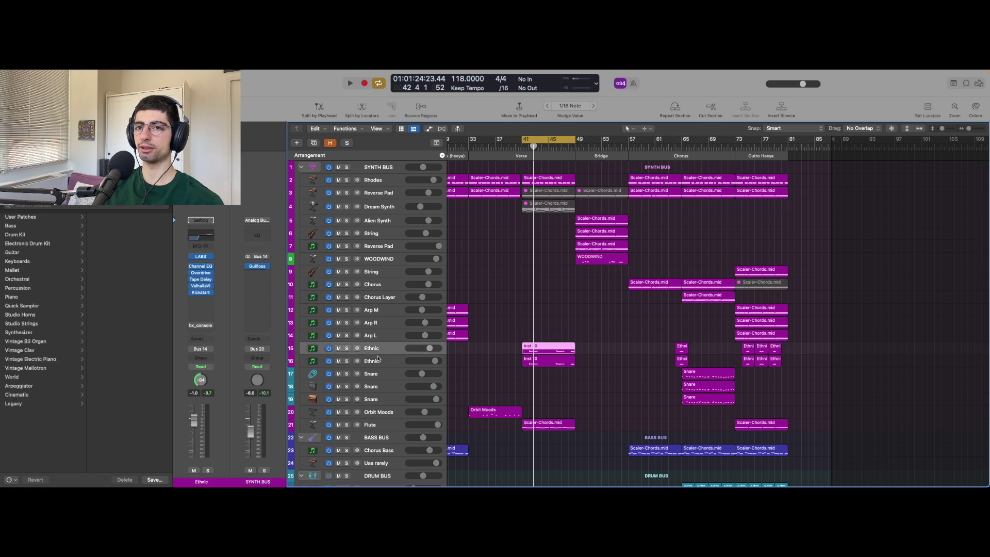
shift+click(378, 359)
key(super+Down)
key(super+Down)
key(super+Down)
key(super+Right)
key(super+Right)
key(super+Right)
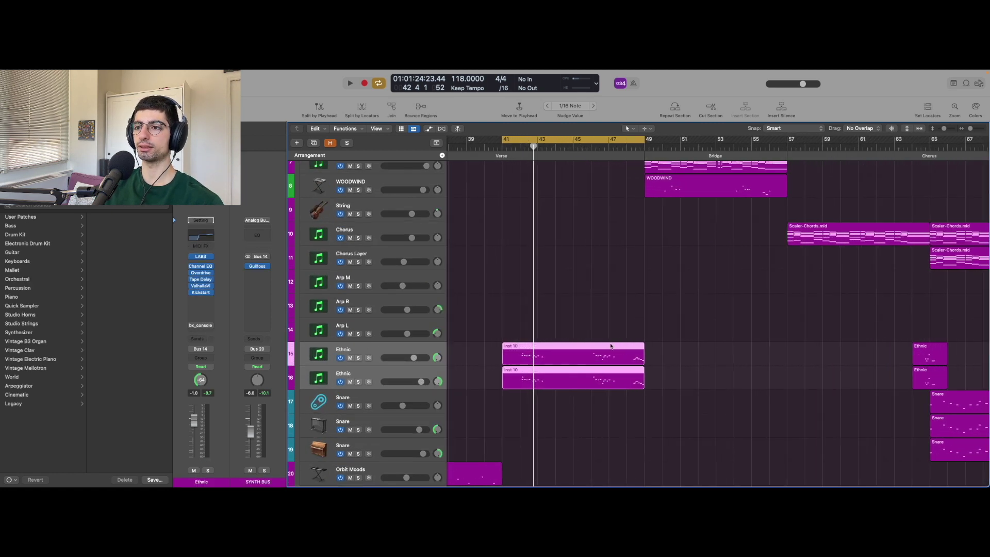
key(s)
click(201, 257)
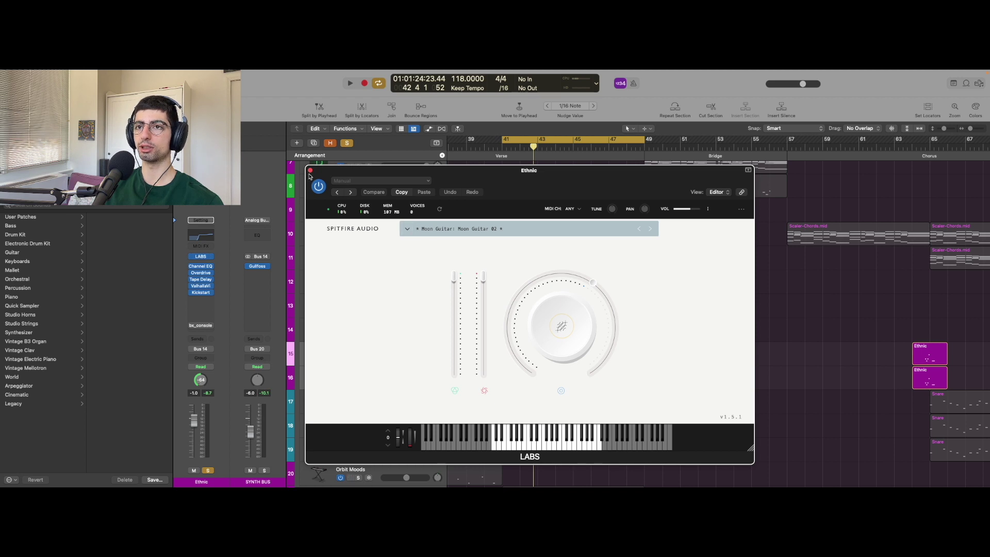
click(309, 170)
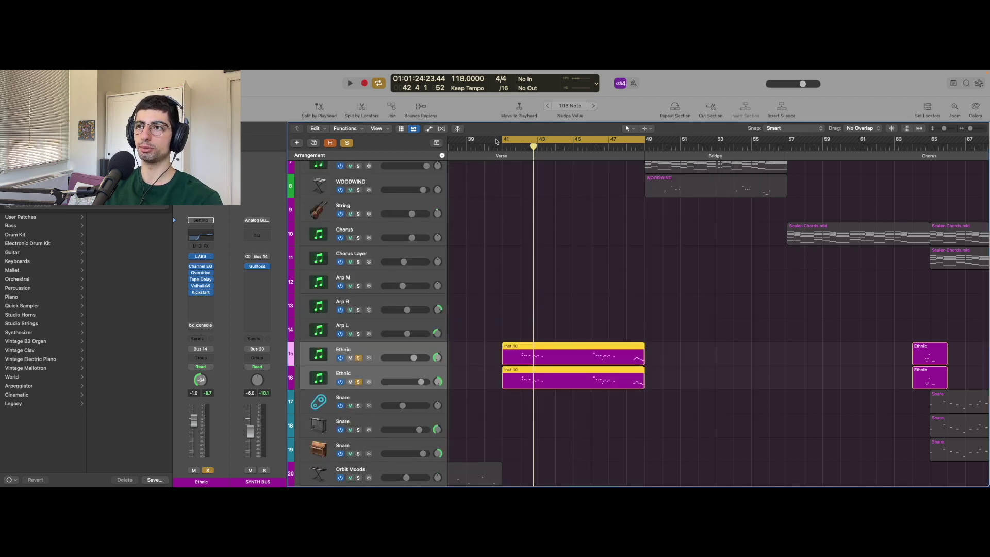
- Move the start of the cycle range to bar 42 and play the two soloed Ethnic tracks briefly
drag(502, 140, 519, 139)
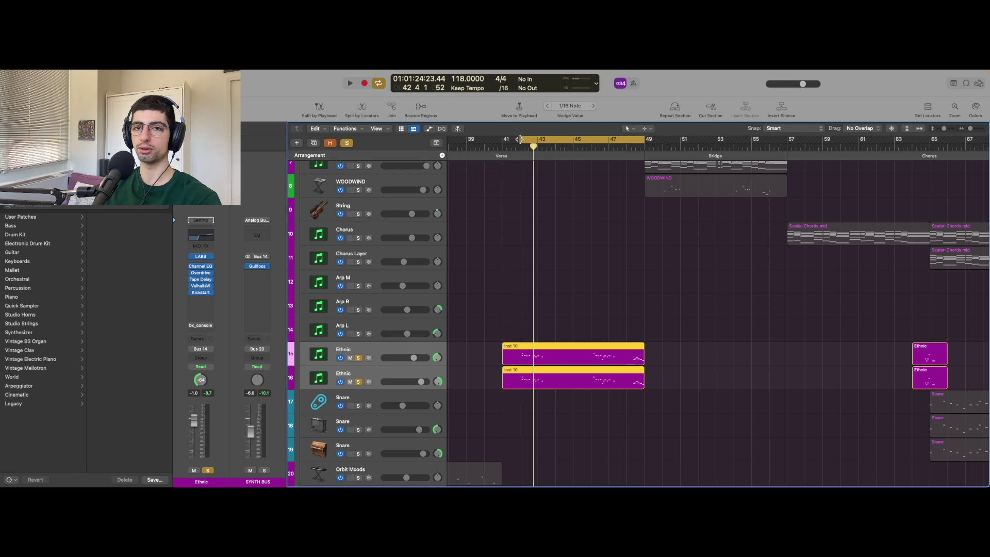
key(space)
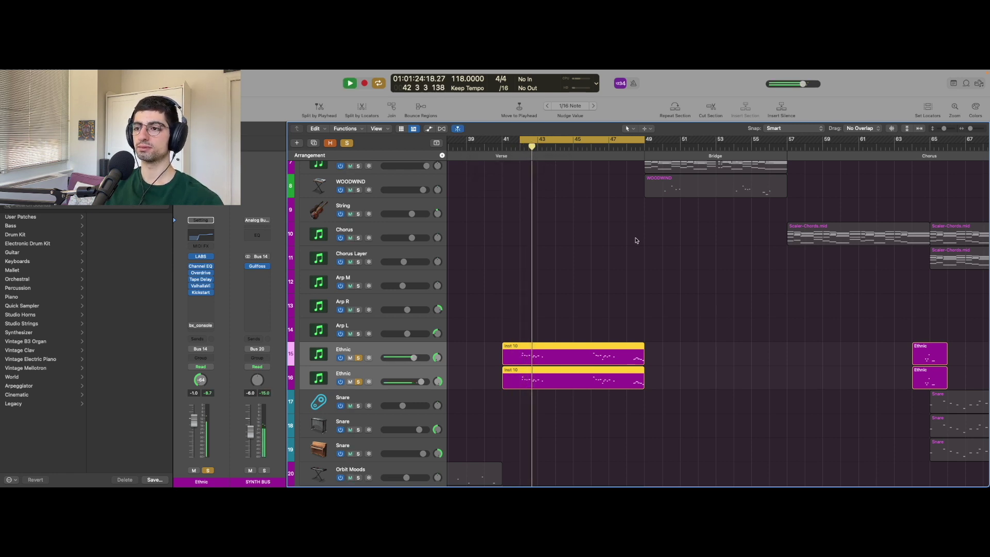
key(space)
- Solo the Flute track alongside both Ethnic tracks, extend the cycle start back to bar 41 and play the three parts together
scroll(636, 240, down, 5)
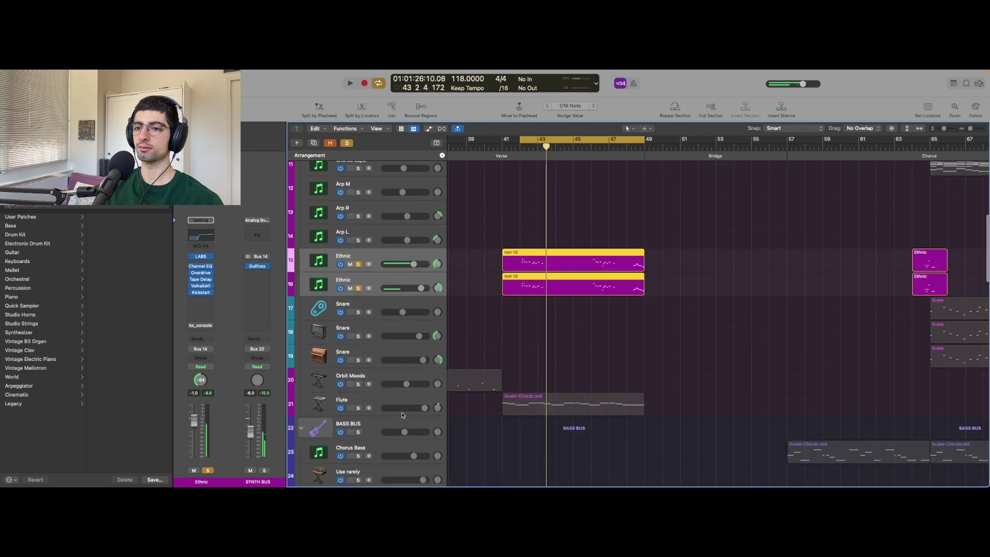
click(402, 414)
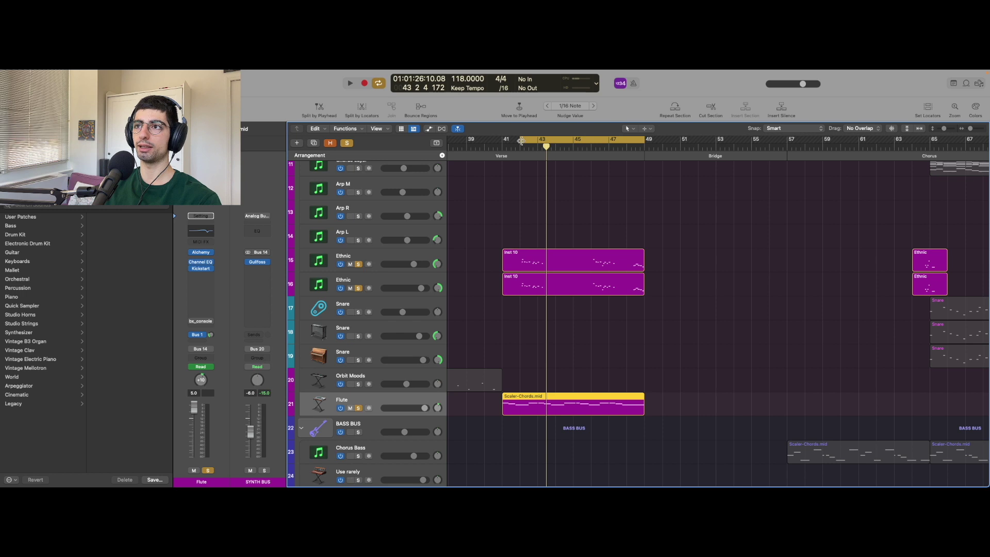
drag(521, 142, 503, 142)
click(612, 193)
key(space)
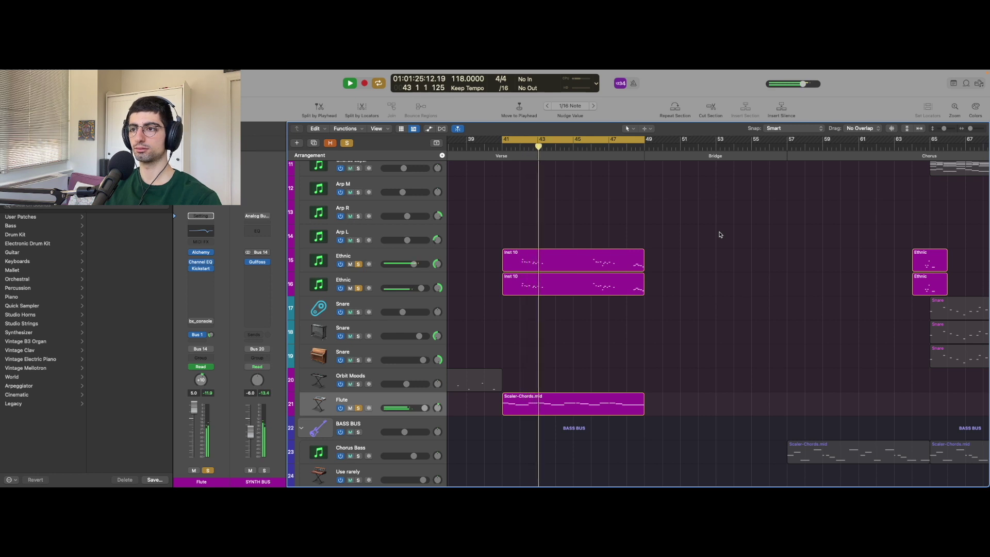
key(space)
- Examine the Channel EQ, Tape Delay, Valhalla and Kickstart plug-ins on the first Ethnic track, closing each after viewing
click(370, 260)
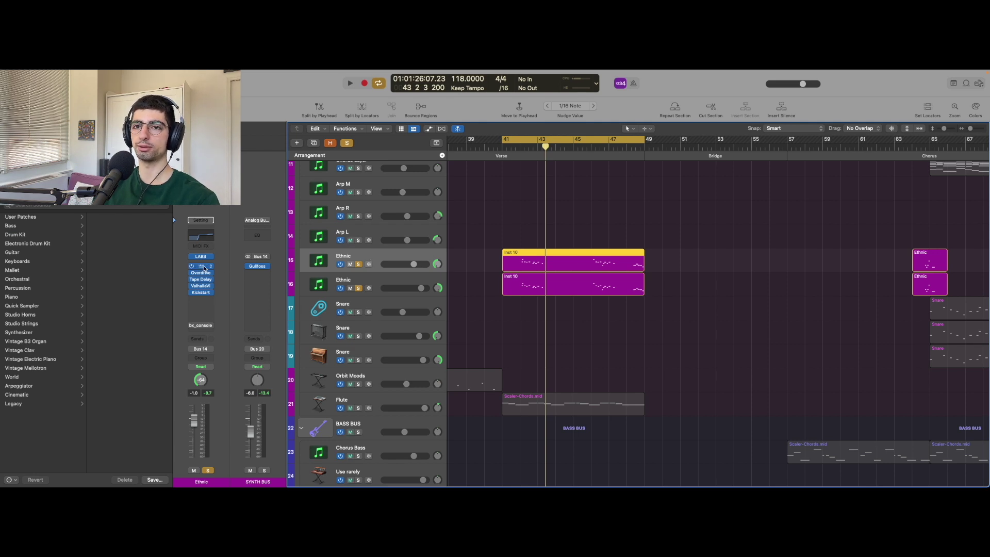
click(201, 266)
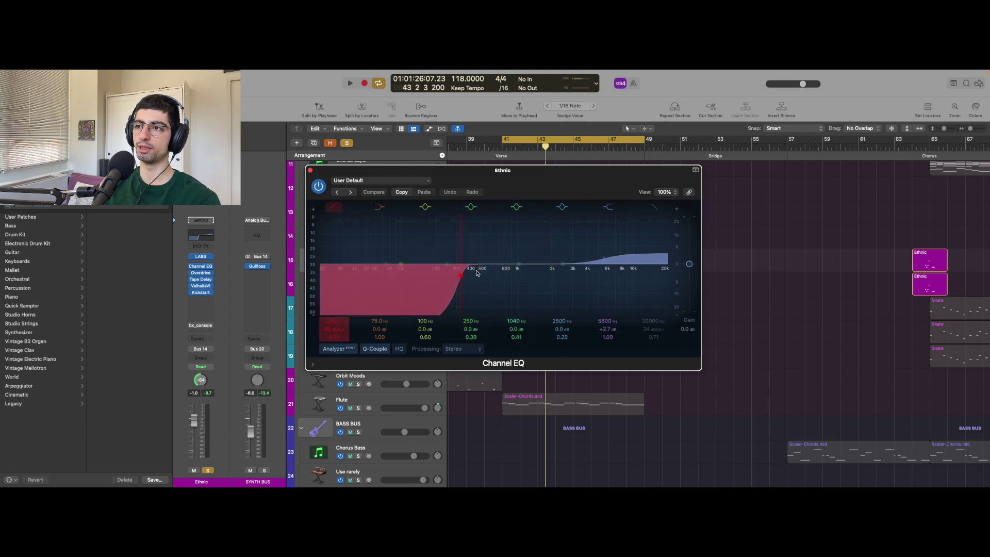
click(311, 170)
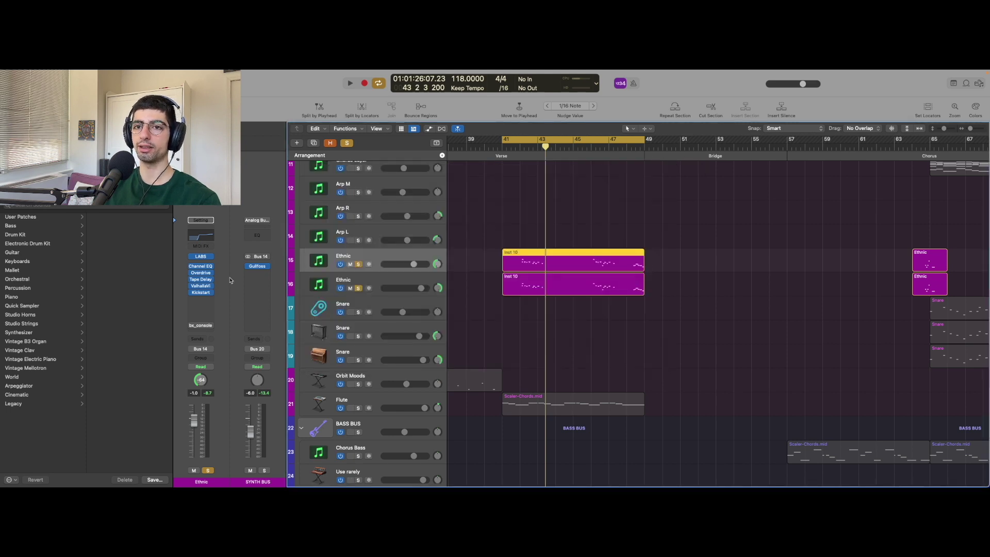
click(201, 279)
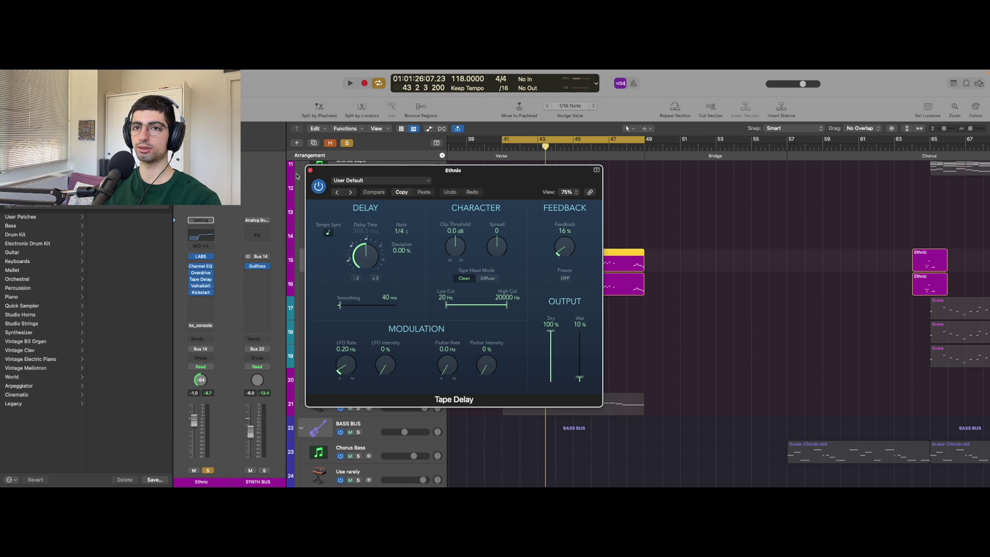
click(311, 171)
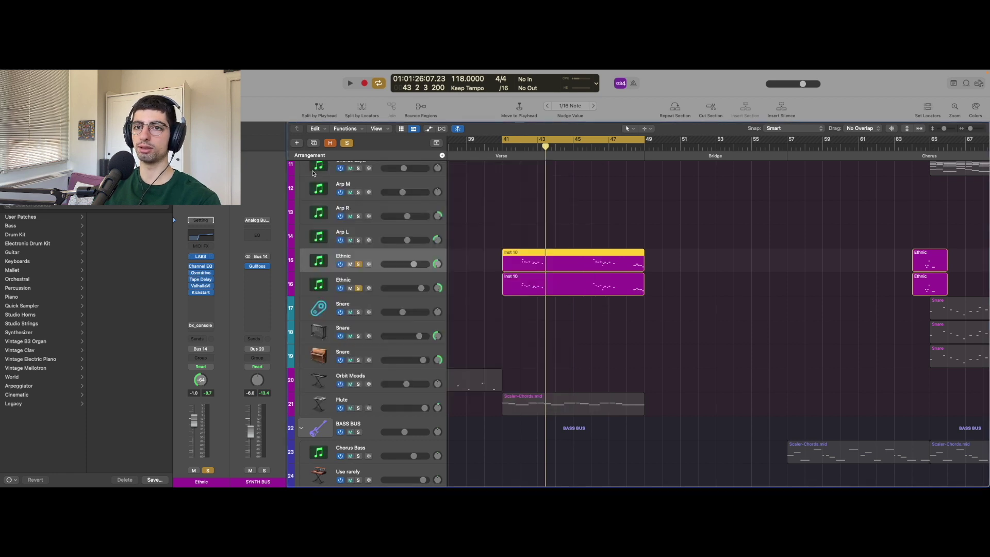
click(200, 286)
click(200, 285)
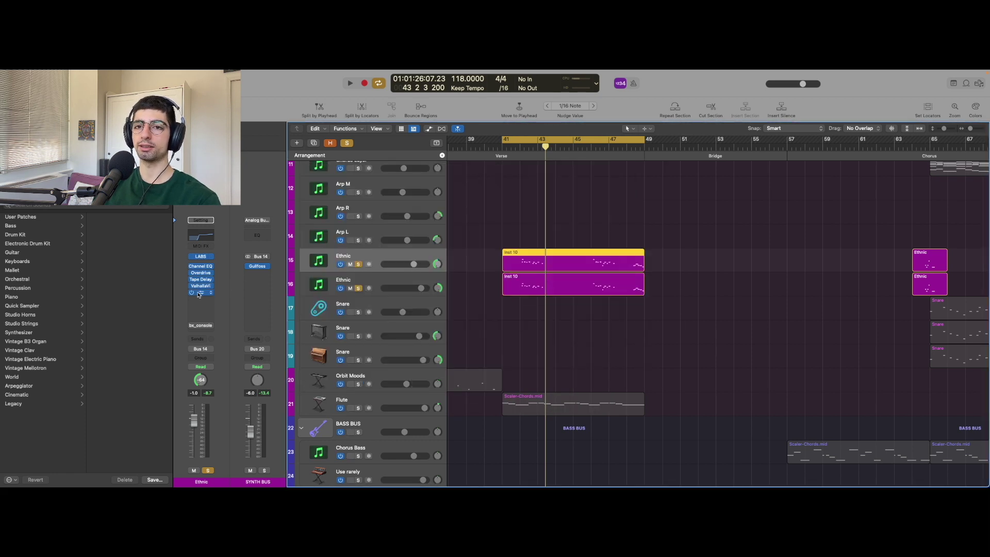
click(198, 293)
click(198, 292)
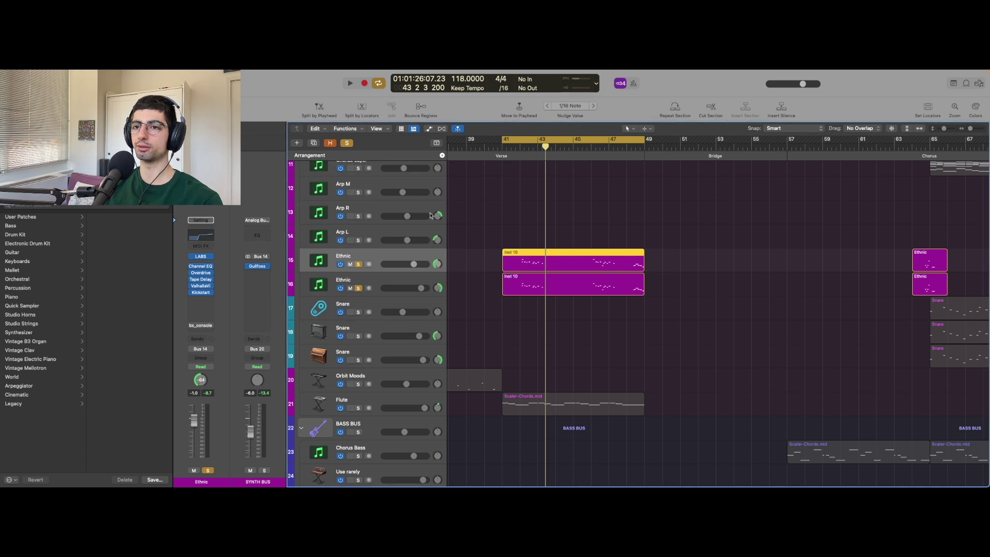
- Clear all solos, set the cycle range to the bridge from bar 49 to 57 and select the SYNTH BUS track
scroll(499, 248, left, 5)
scroll(500, 248, down, 6)
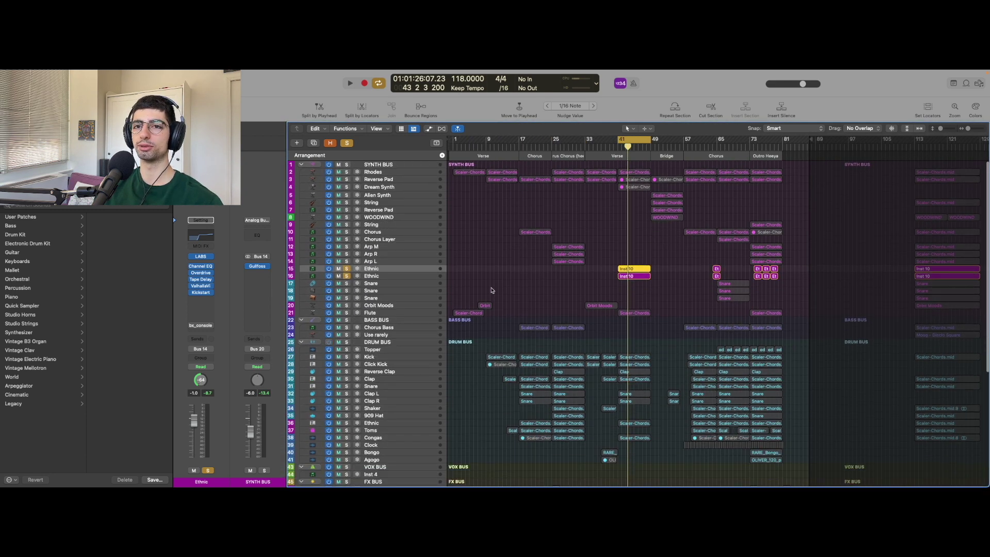
scroll(582, 321, up, 5)
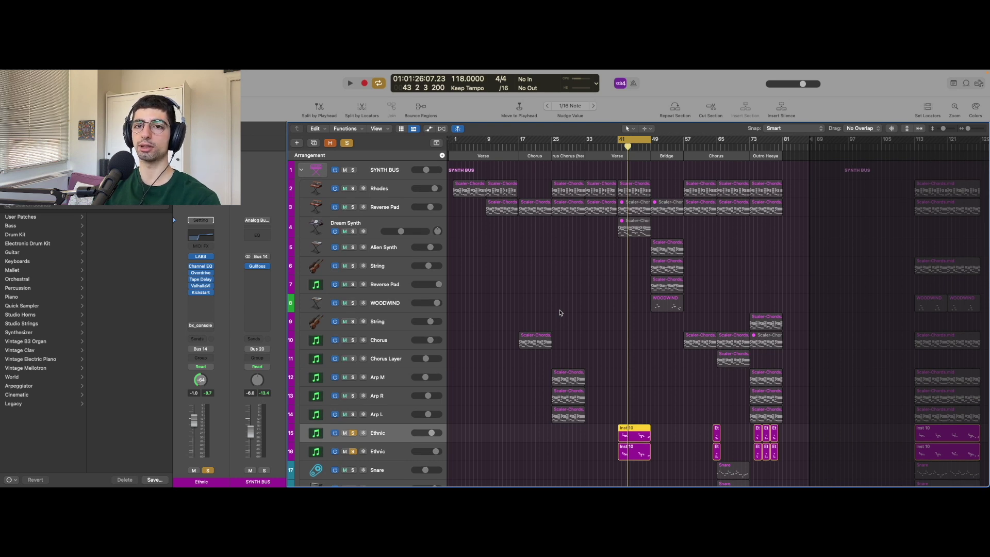
key(z)
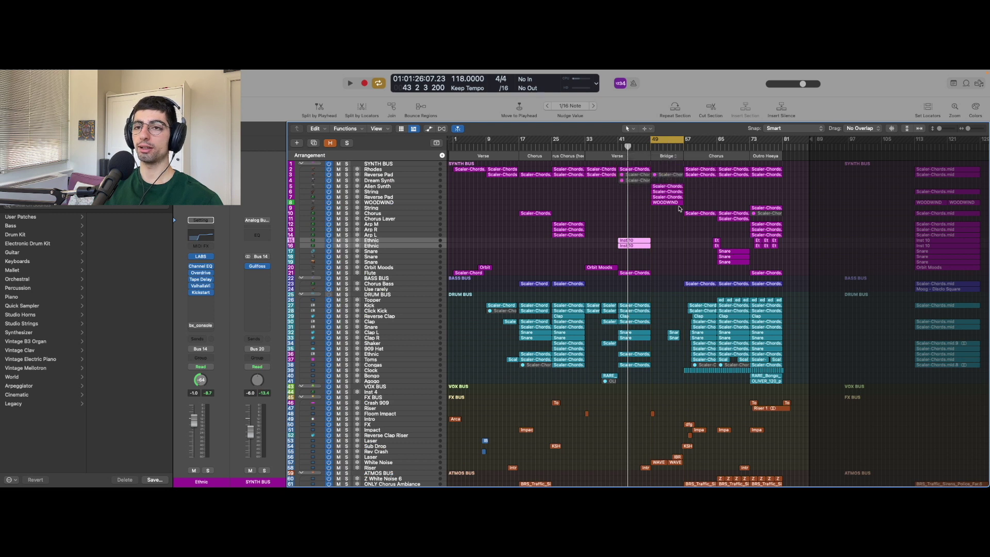
scroll(679, 209, up, 3)
scroll(679, 209, right, 4)
scroll(678, 209, up, 2)
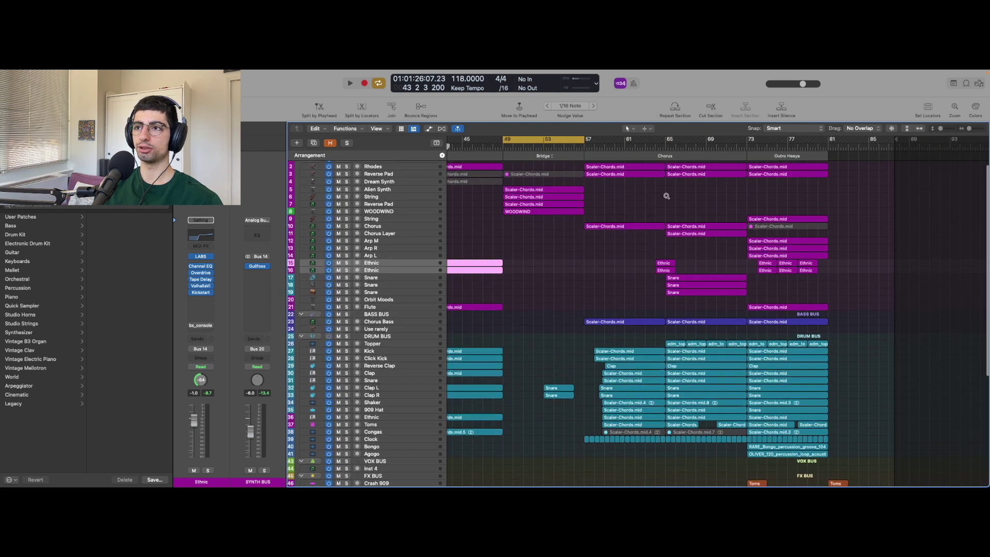
scroll(667, 196, up, 3)
click(650, 236)
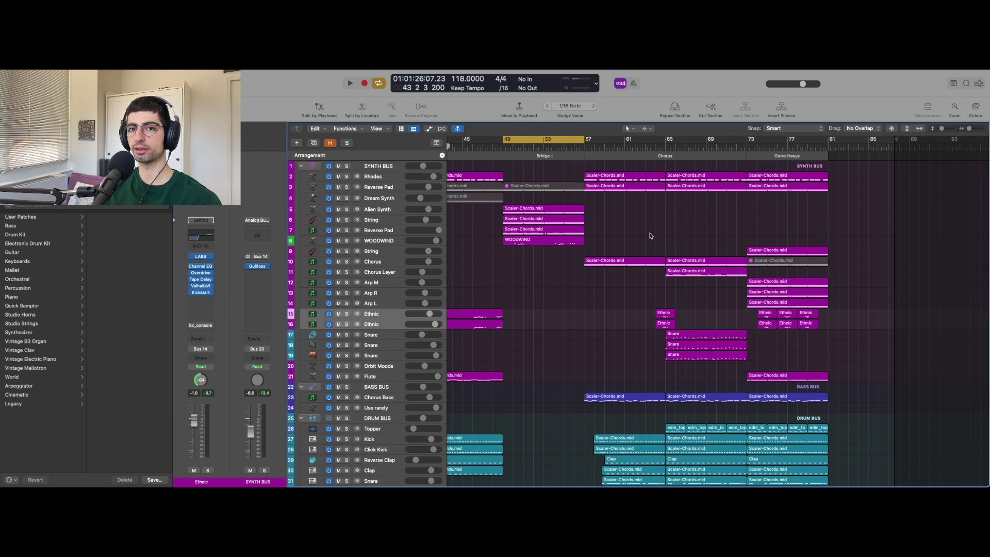
click(369, 166)
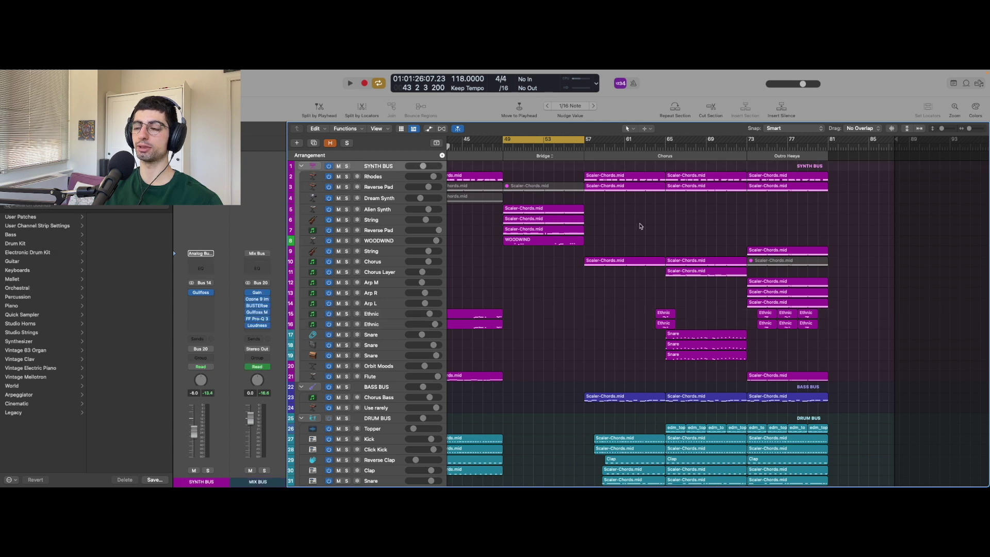
- Play the full bridge mix from bar 49, looking over its synth, drum and effect tracks, and stop before bar 57
key(space)
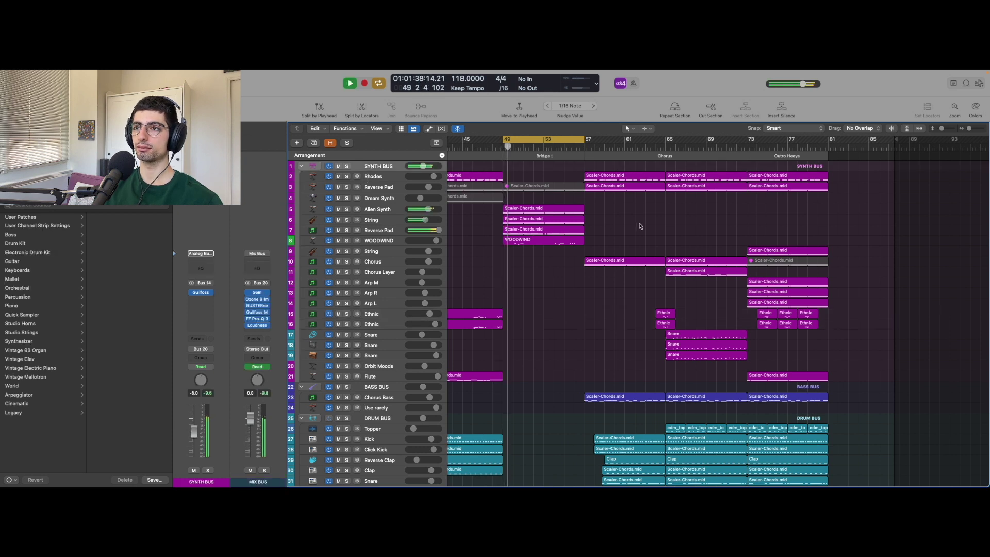
scroll(639, 225, down, 3)
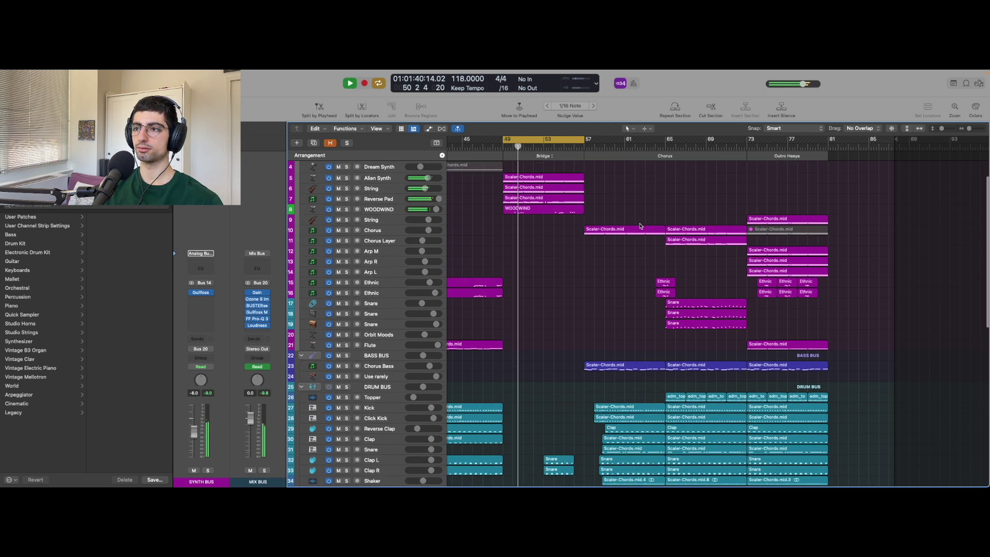
scroll(639, 225, down, 5)
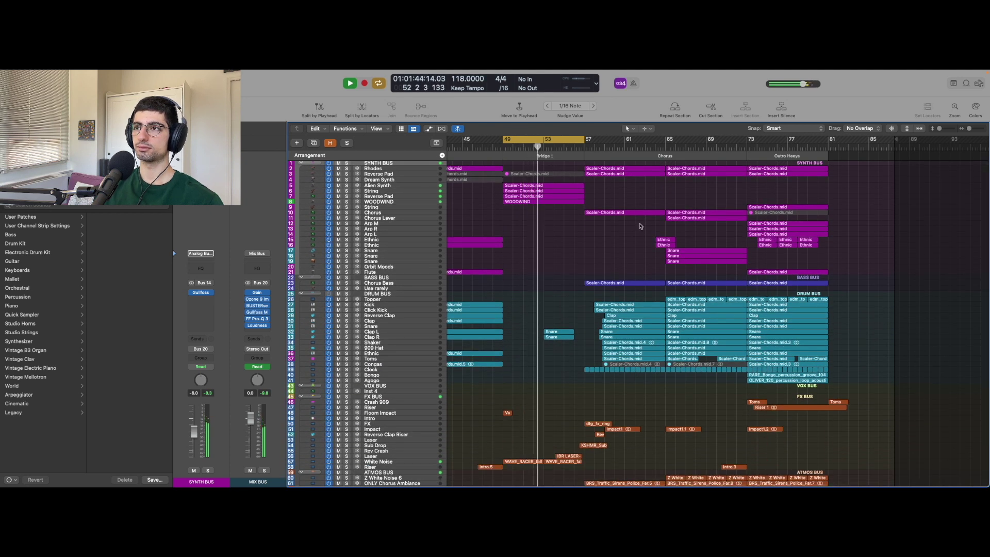
key(super+Down)
key(super+Down)
key(super+Down)
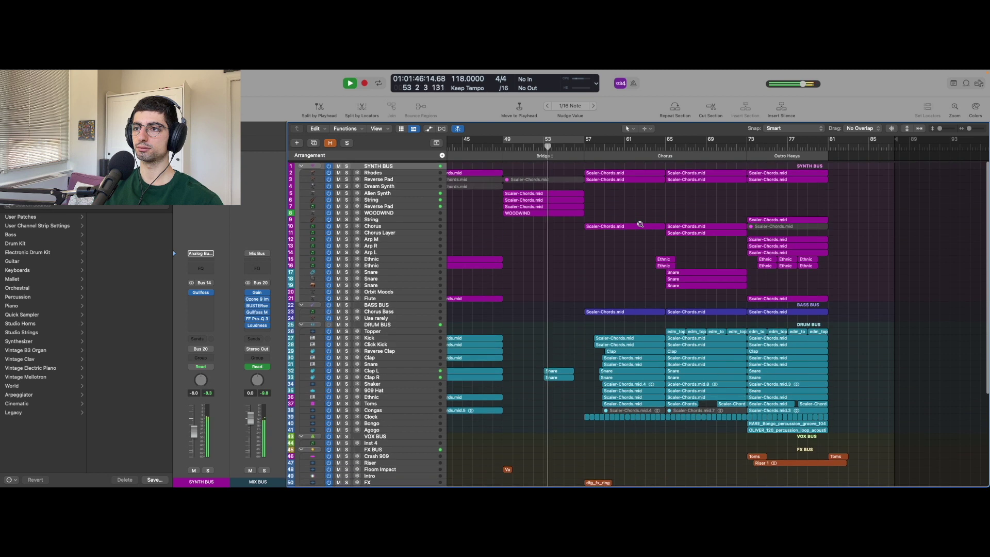
scroll(640, 226, left, 2)
scroll(640, 225, down, 1)
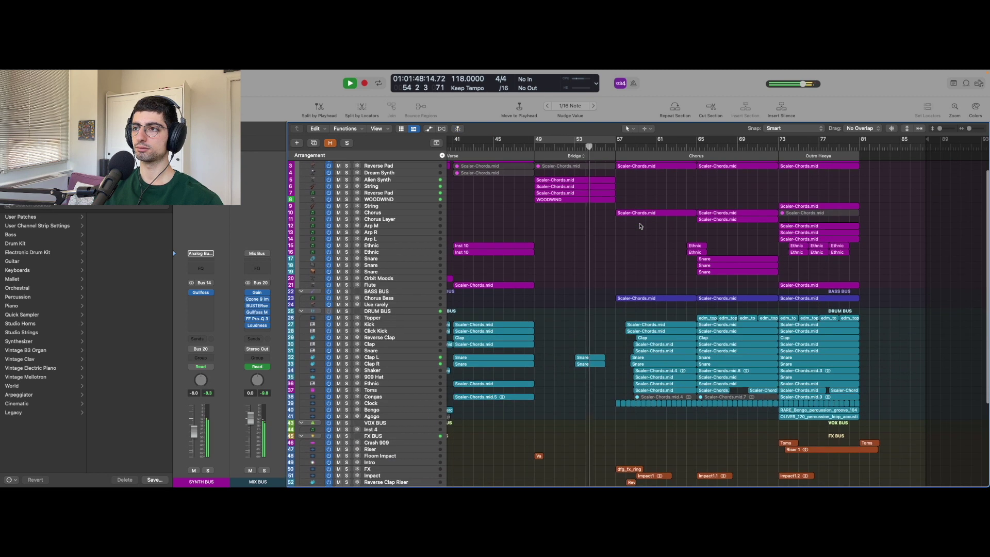
scroll(640, 226, up, 1)
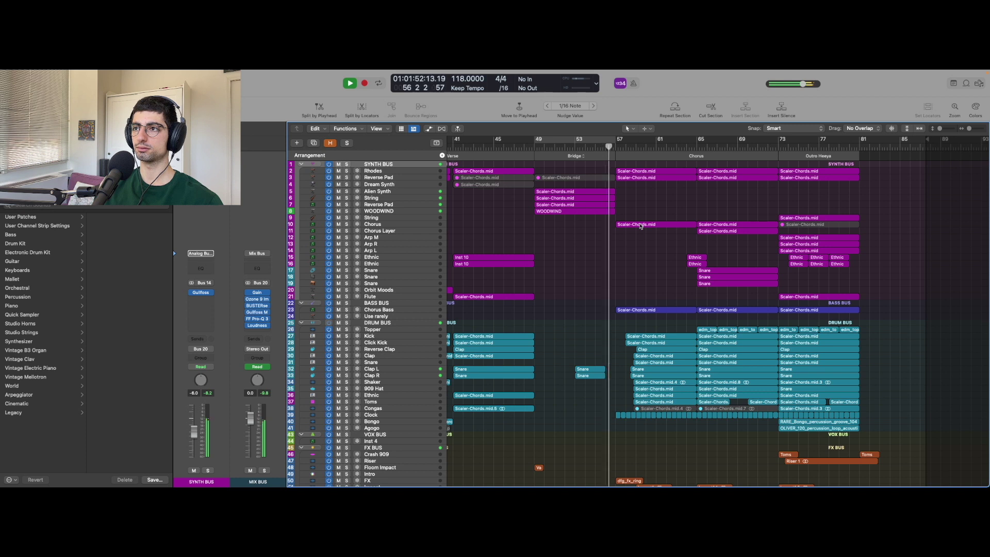
key(space)
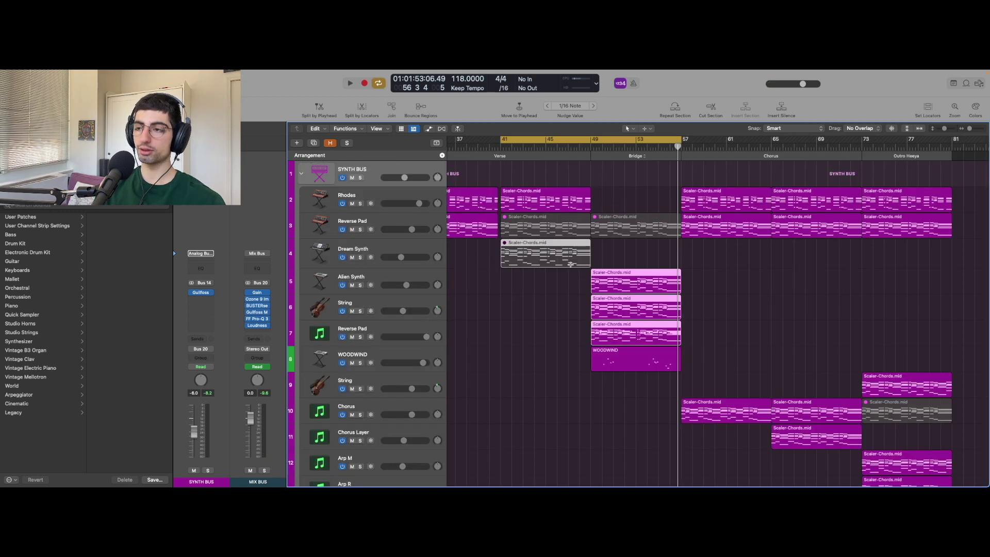
- Move the cycle start to bar 49, solo the Alien Synth track and play it through the bridge
drag(501, 141, 590, 151)
click(363, 280)
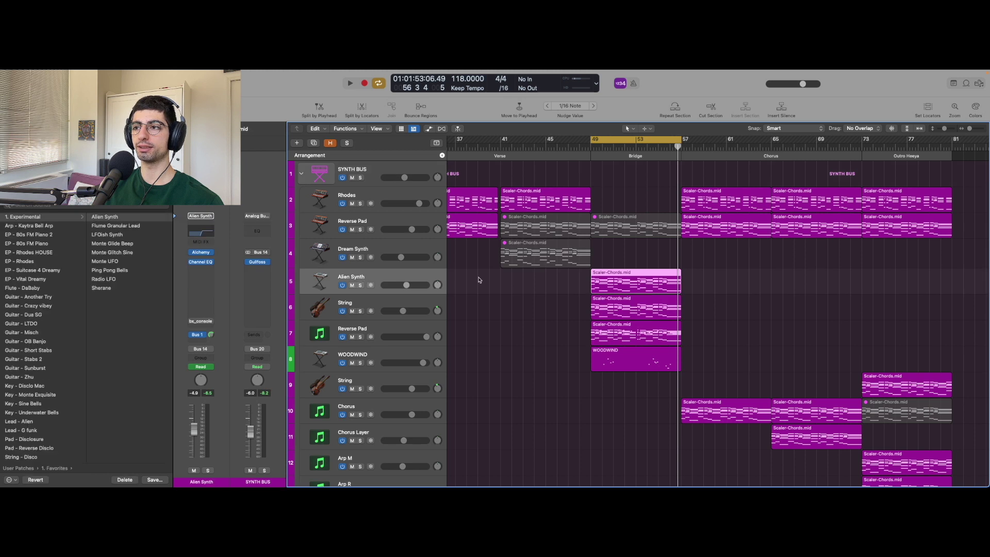
key(s)
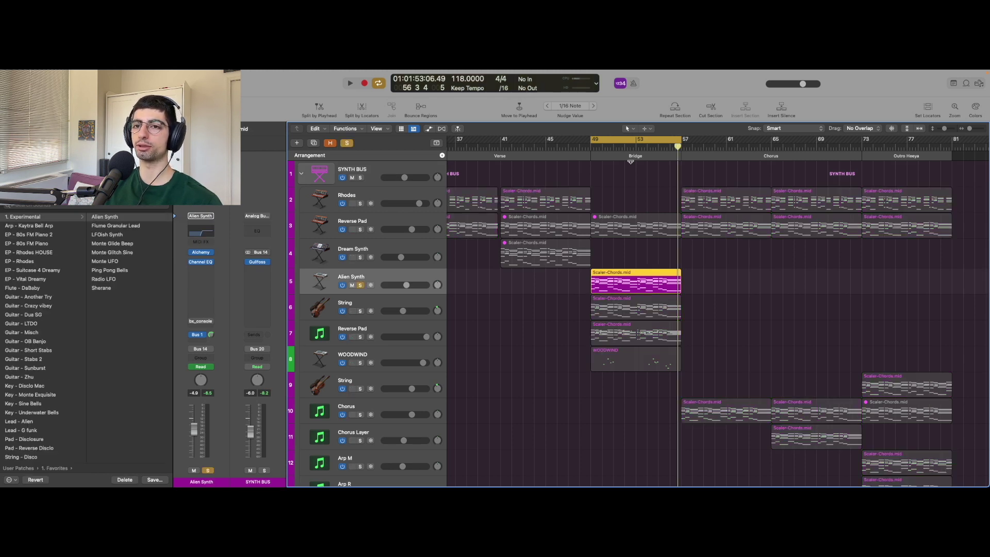
key(space)
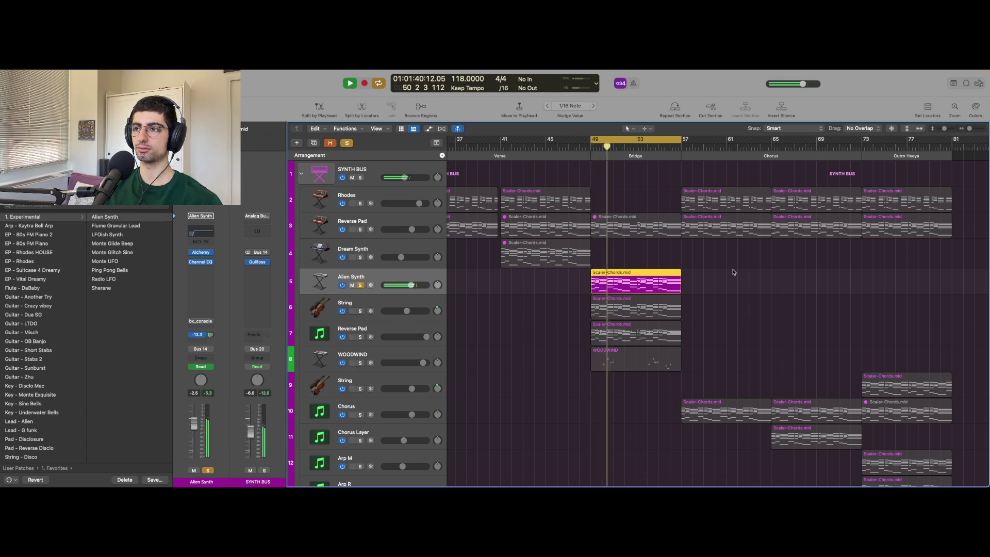
- Add the String track below Alien Synth to the solo, listen to both together and stop with the Reverse Pad on track 7 selected
click(365, 309)
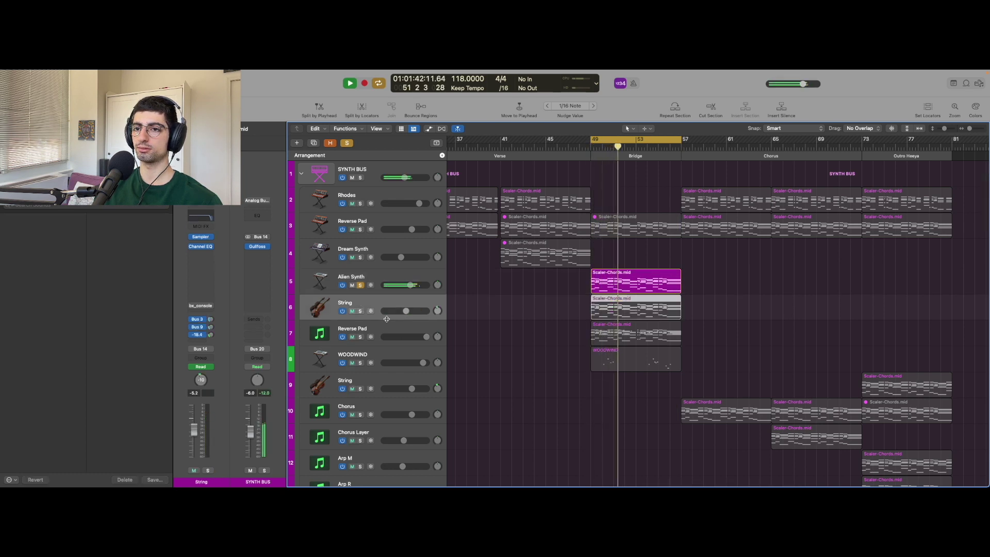
key(s)
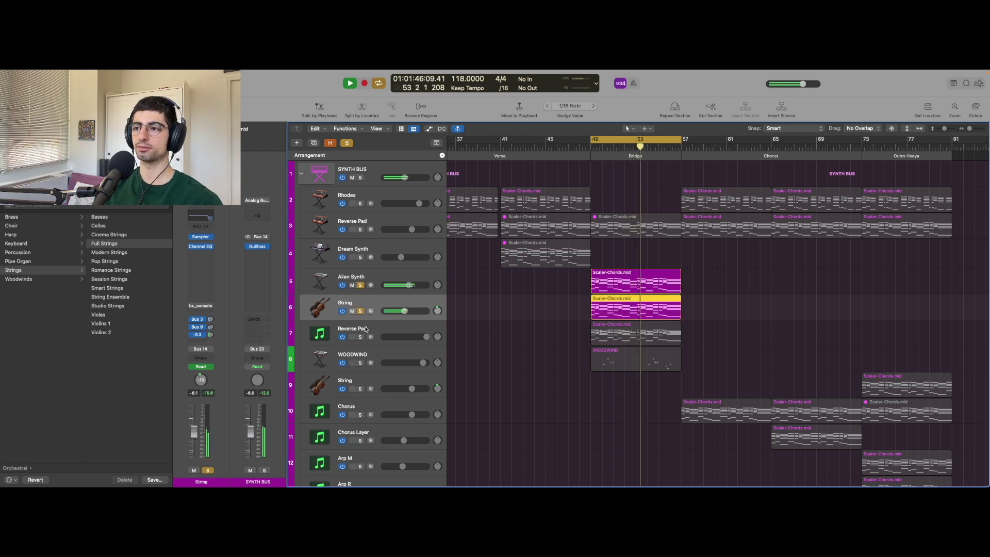
key(Down)
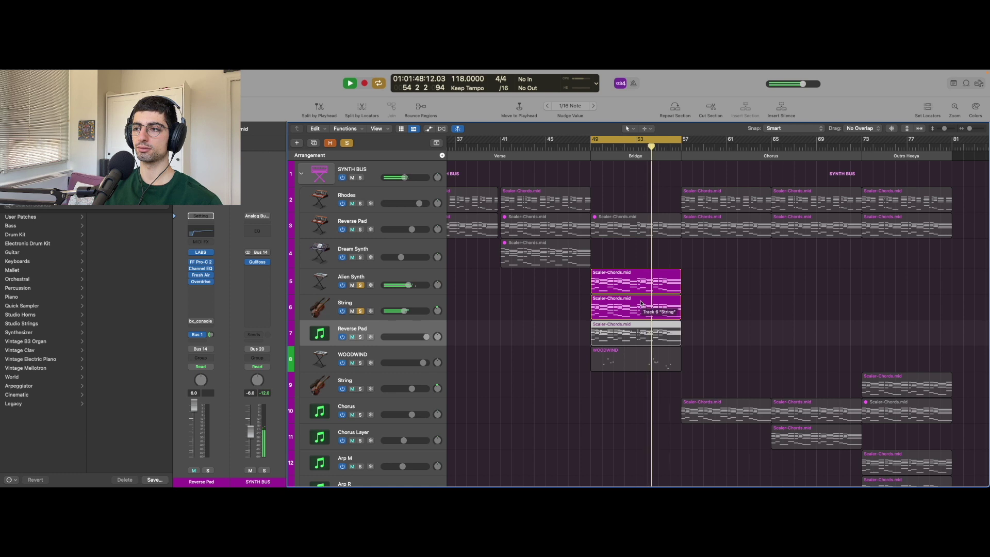
key(space)
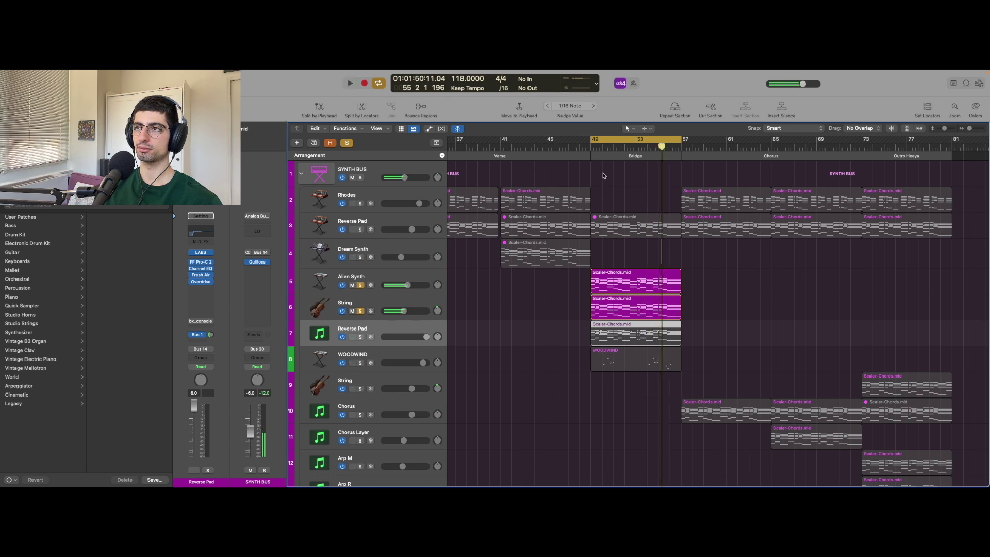
- Rename the bridge's Reverse Pad track as Piano, solo it alone and inspect the notes in its region
click(589, 149)
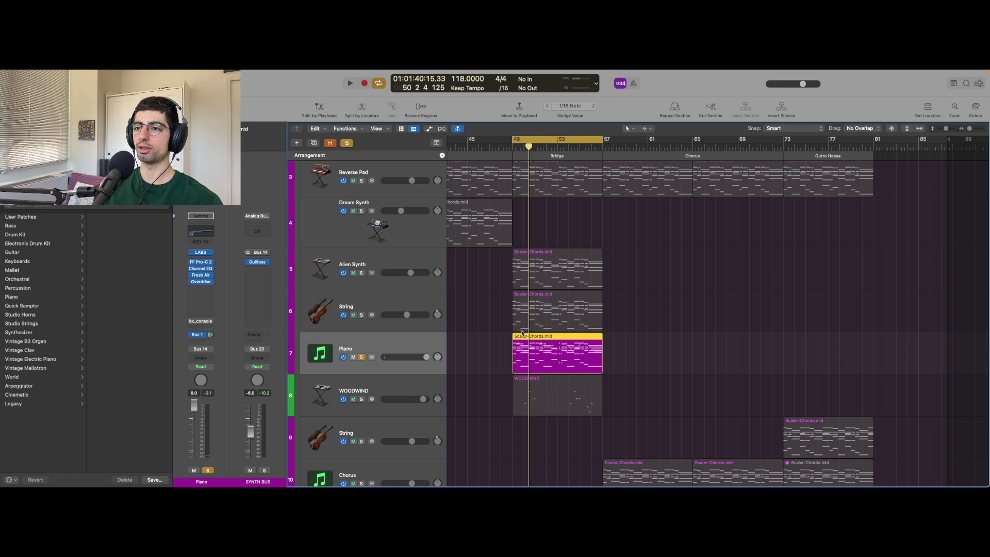
scroll(521, 333, up, 3)
scroll(522, 332, up, 3)
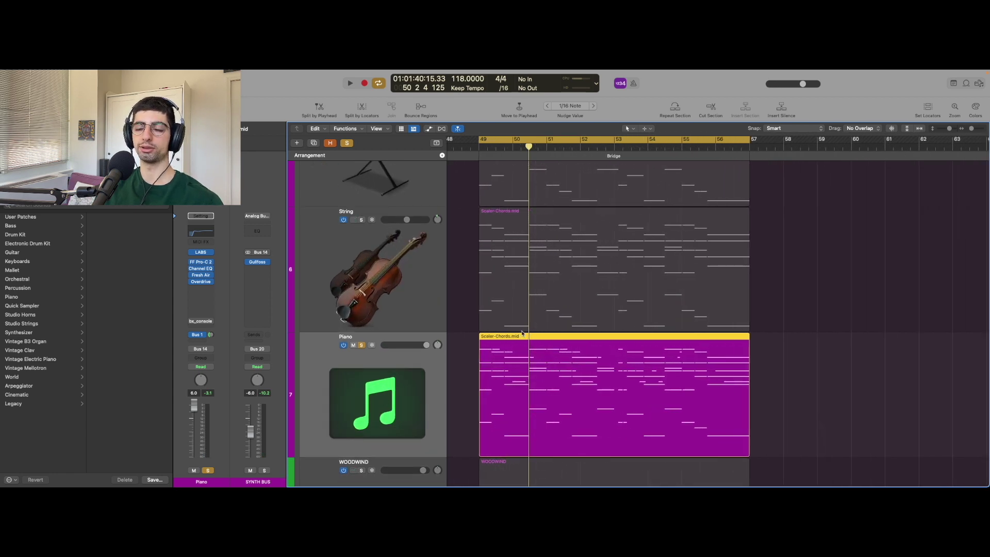
scroll(522, 334, down, 1)
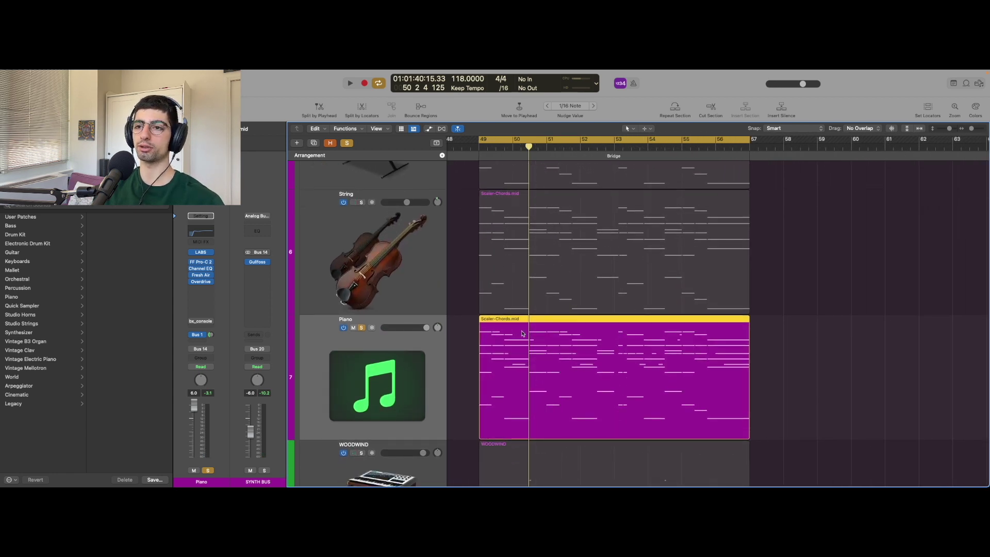
- Play the soloed Piano track from bar 49 and add the String and Alien Synth tracks to the solo during playback
key(space)
scroll(521, 333, down, 3)
scroll(522, 334, down, 3)
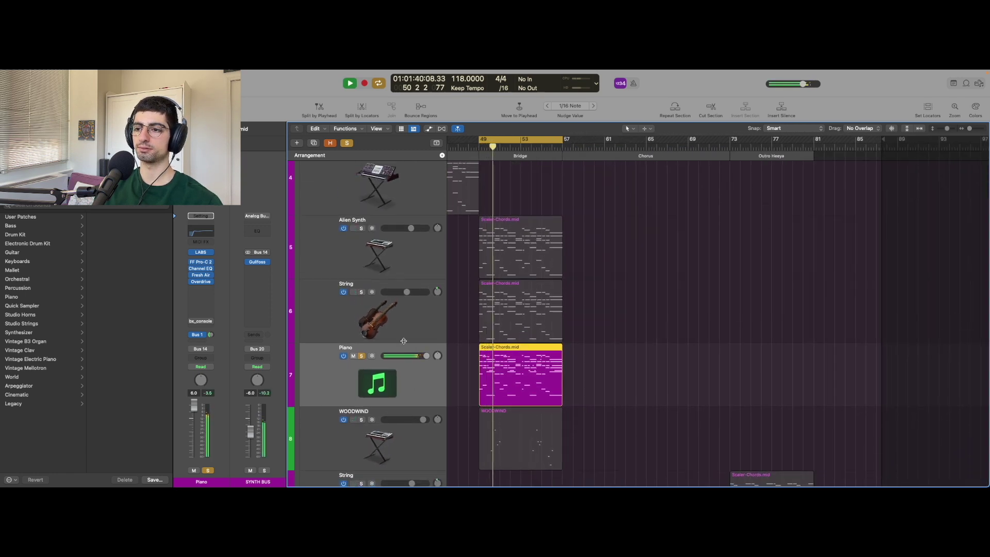
drag(361, 292, 361, 228)
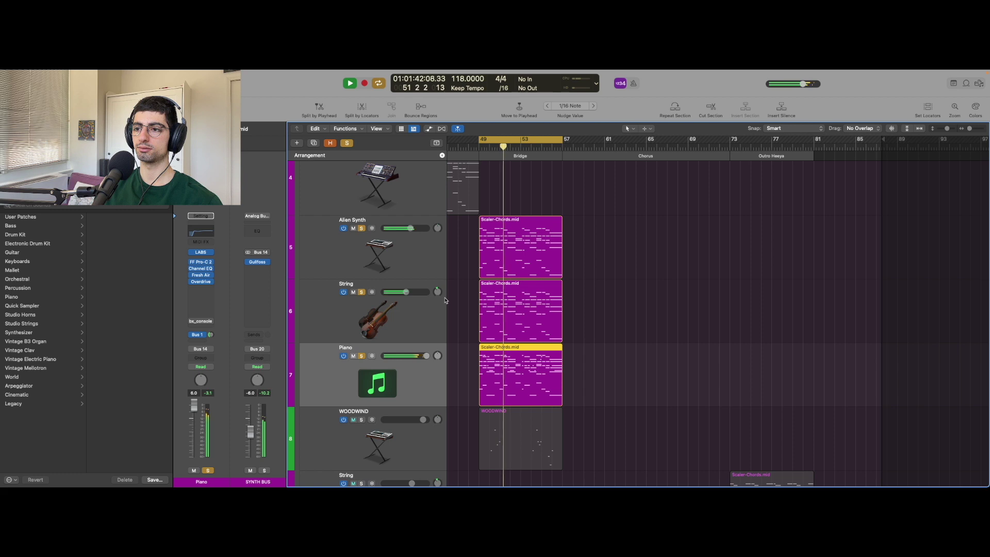
- Stop the playback, solo only the WOODWIND track and listen to it from bar 49 of the bridge
scroll(444, 299, down, 1)
key(space)
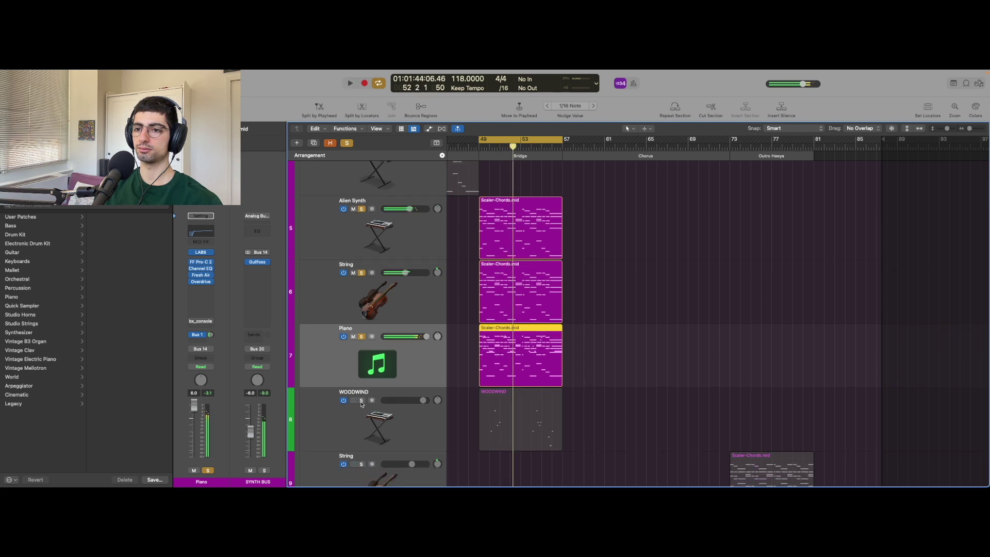
click(361, 400)
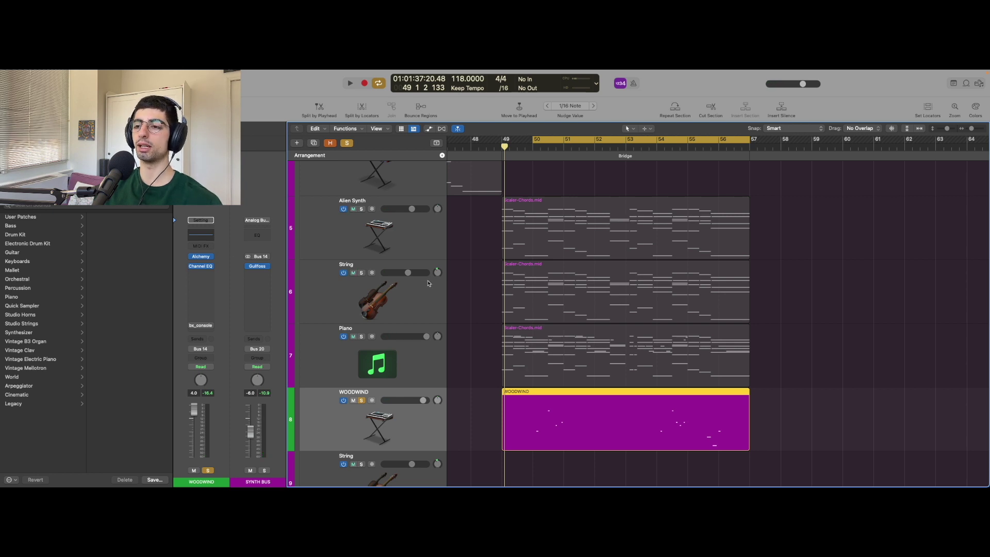
key(space)
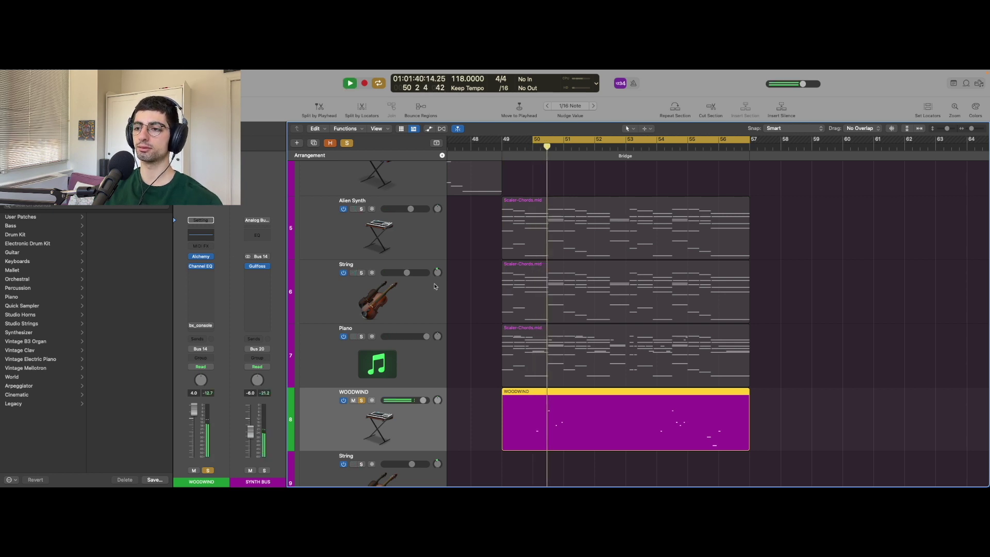
key(space)
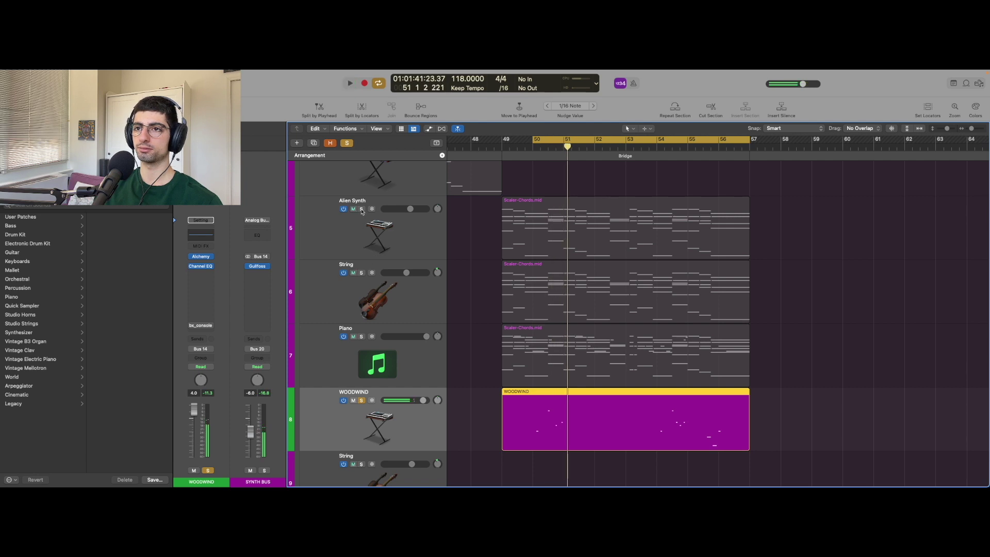
- Add the Alien Synth, String and Piano tracks to the WOODWIND solo and play all four together from bar 49
drag(361, 208, 360, 336)
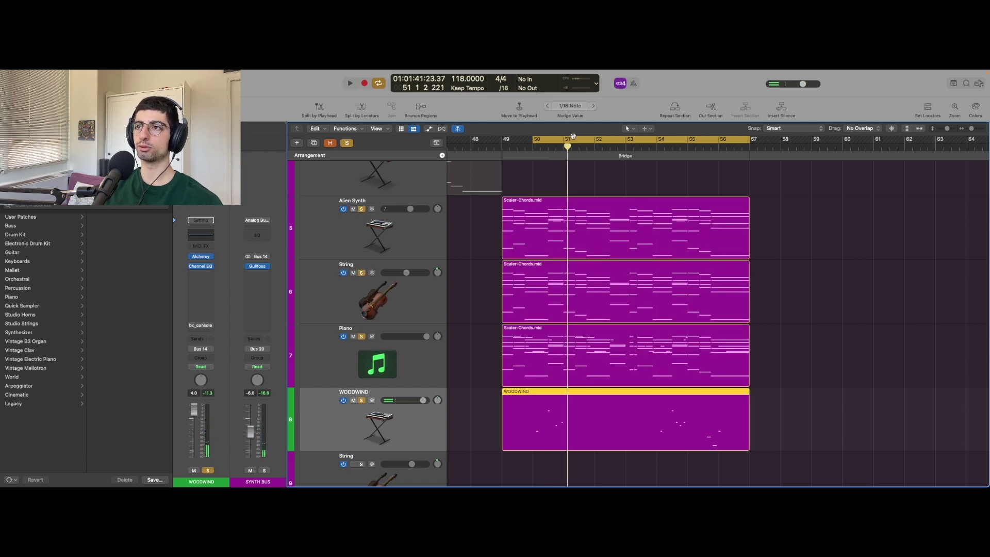
key(space)
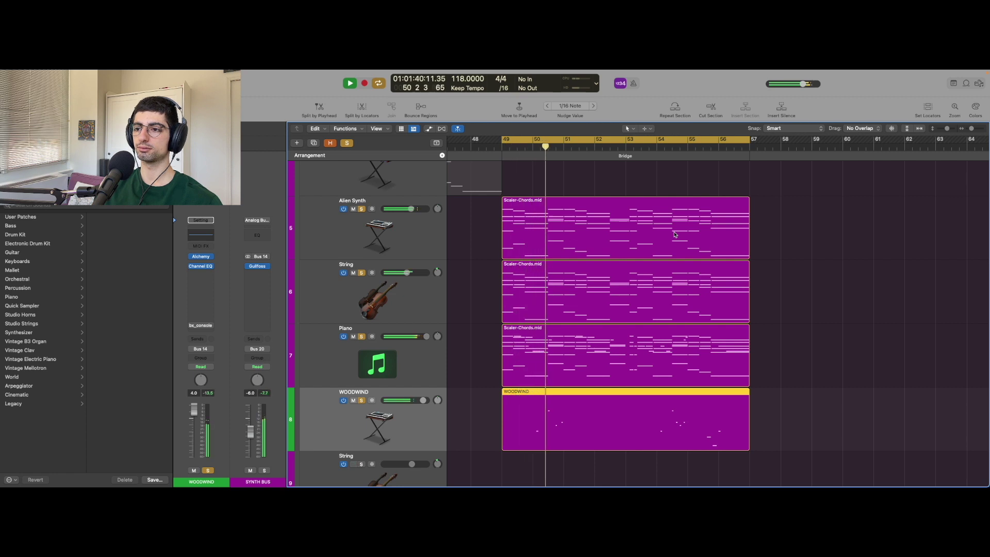
key(space)
- Survey the bridge against the rest of the arrangement, clear the track solos and display the tracks' automation
key(z)
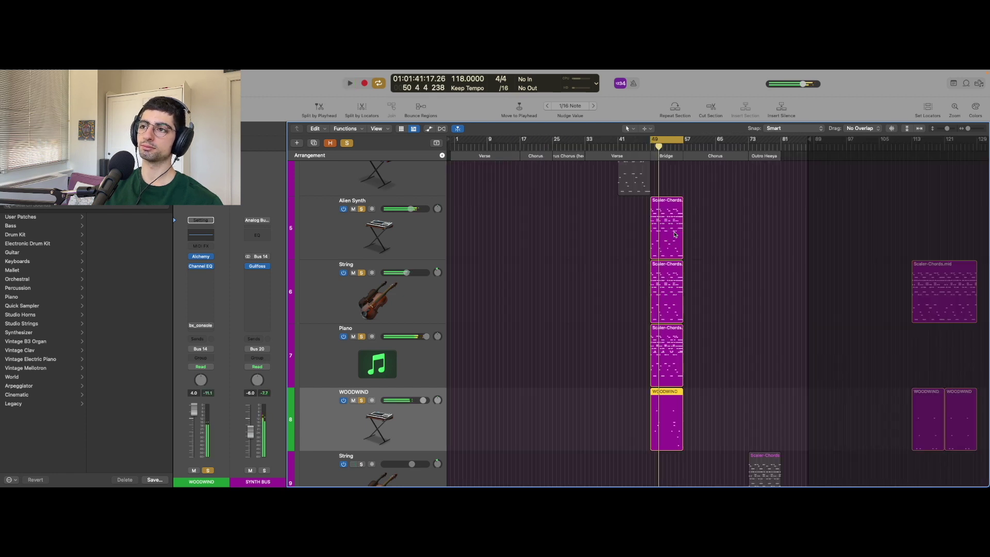
scroll(716, 261, right, 3)
scroll(716, 260, down, 5)
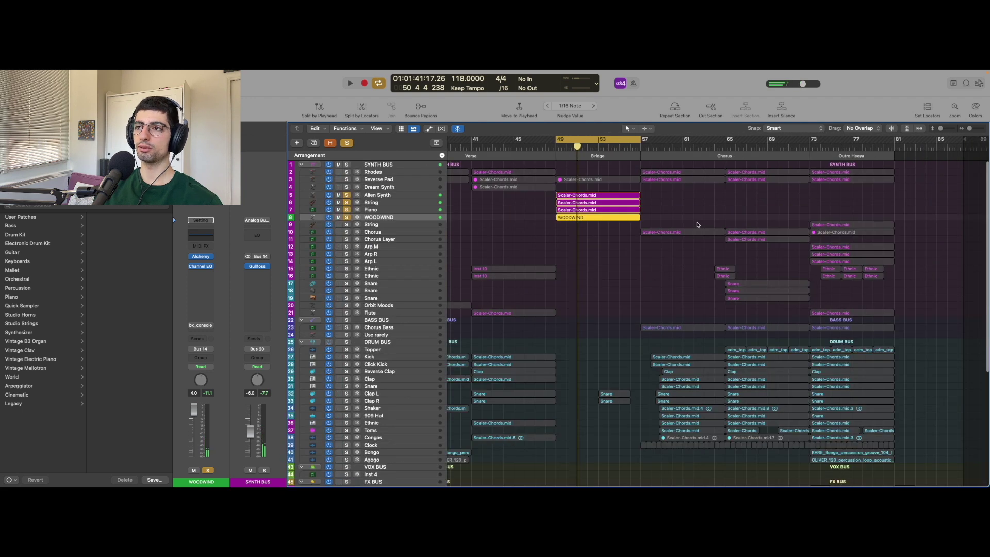
scroll(697, 225, down, 5)
scroll(697, 225, up, 5)
key(z)
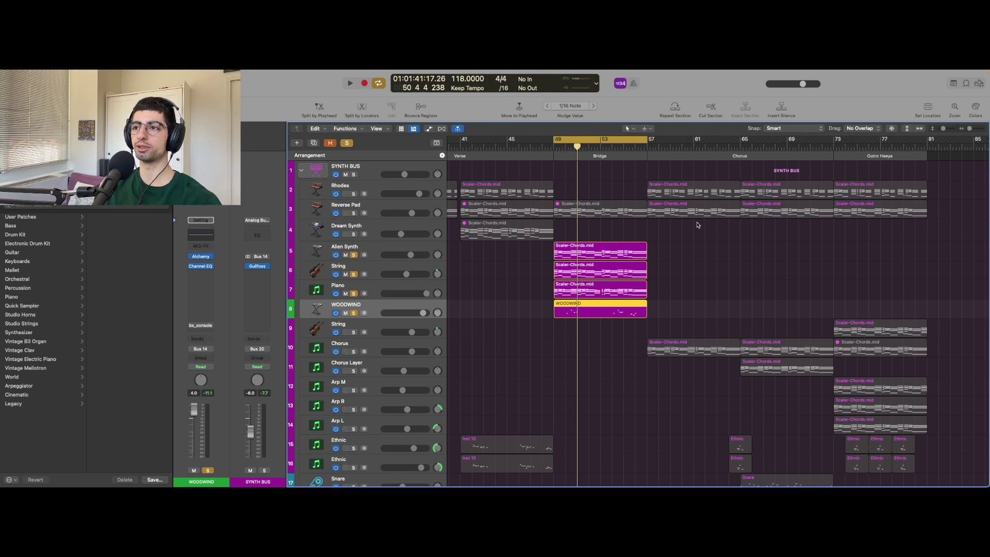
key(z)
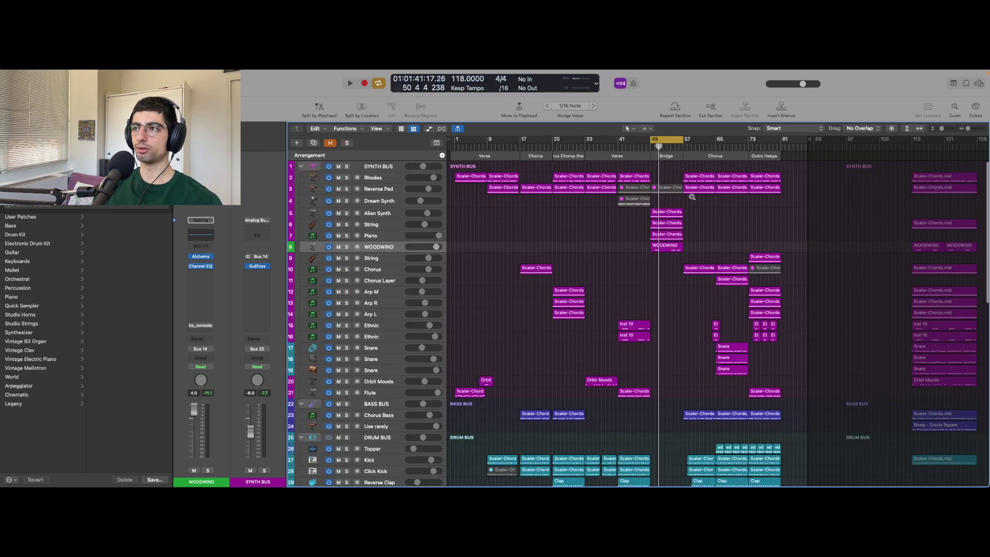
key(super+Down)
key(a)
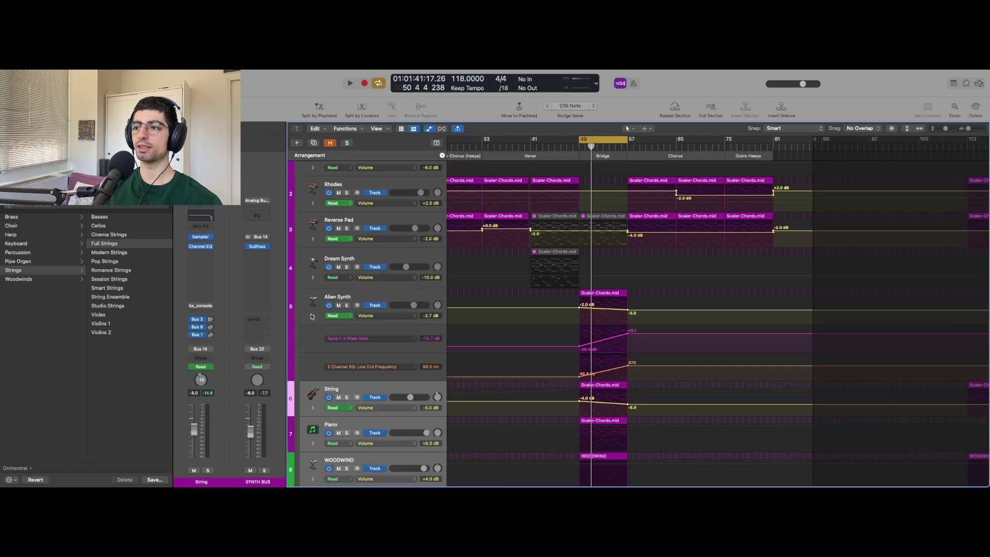
- Expand the automation lanes of the bridge's Alien Synth, String, Piano and WOODWIND tracks and inspect their curves
scroll(316, 335, down, 2)
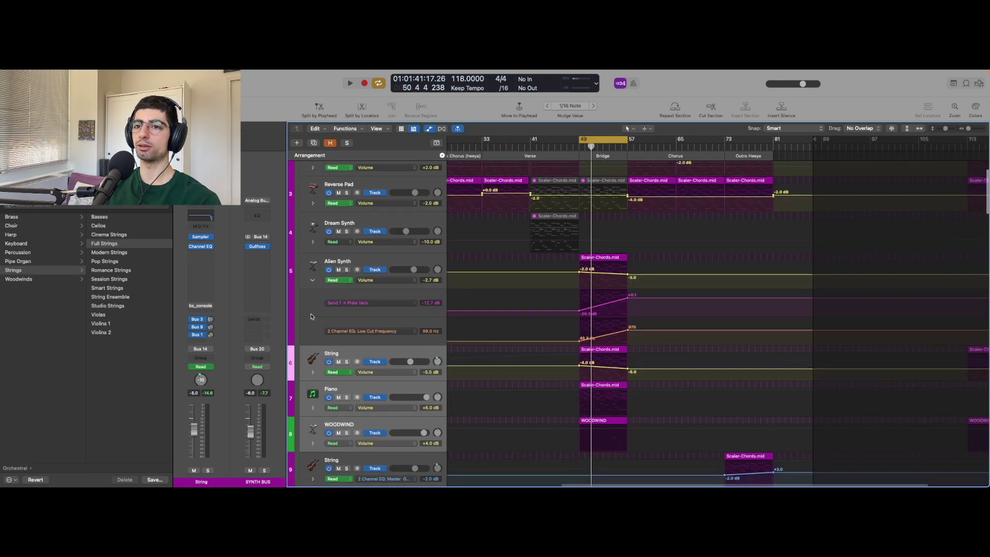
click(312, 344)
scroll(311, 343, down, 2)
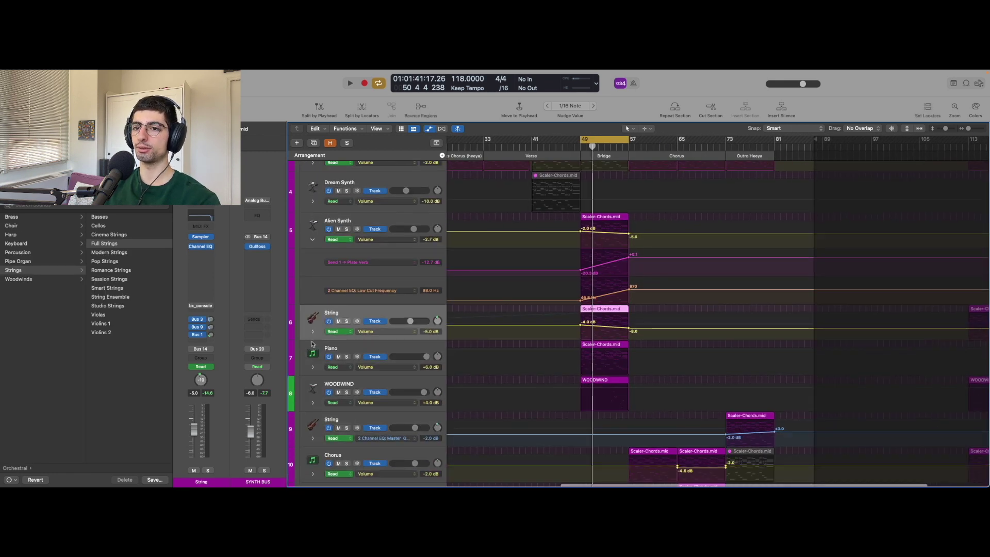
click(312, 332)
scroll(311, 332, down, 1)
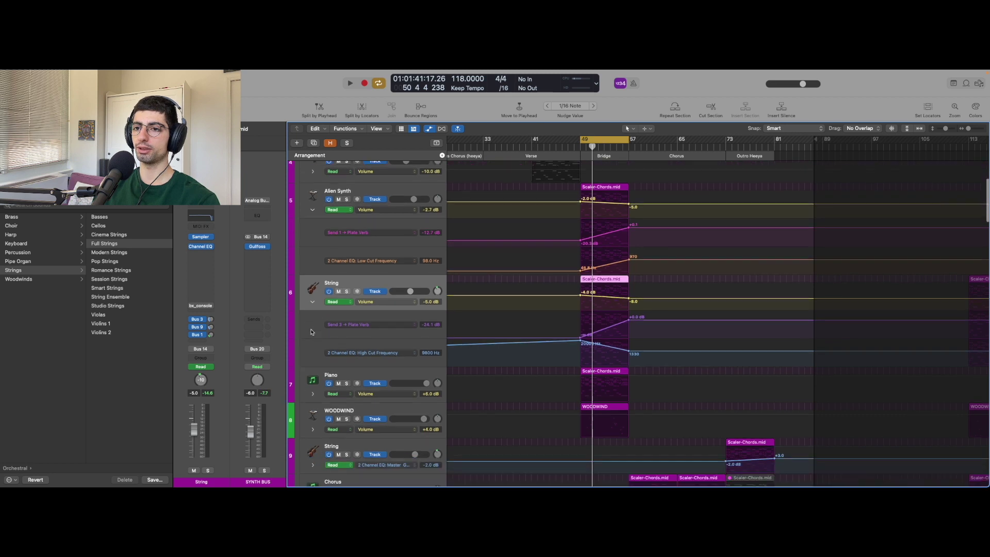
click(313, 384)
scroll(313, 385, down, 1)
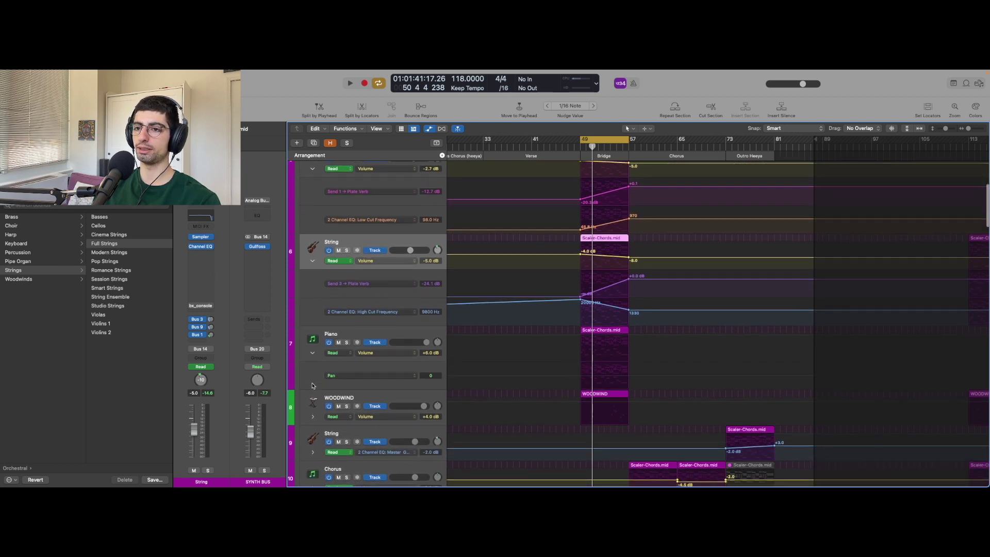
scroll(314, 416, up, 3)
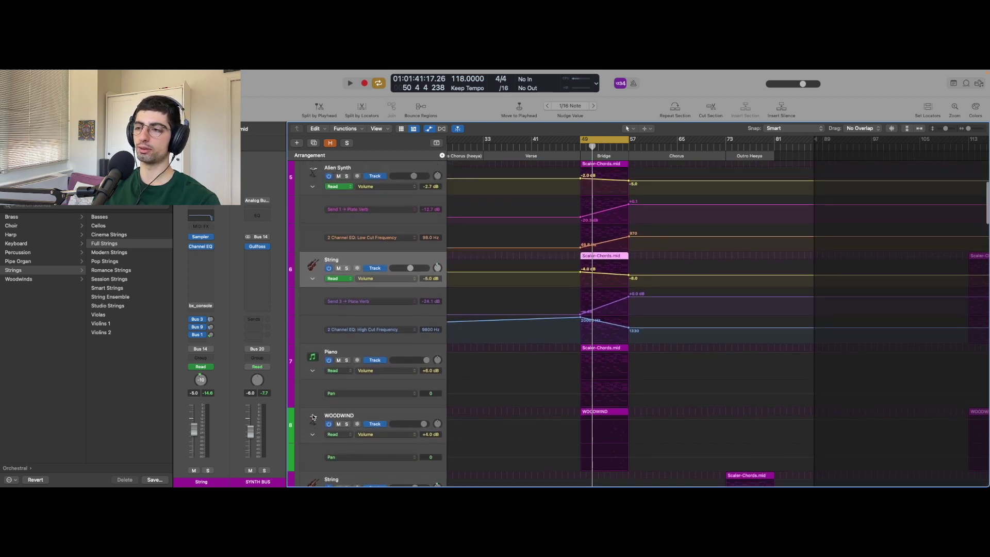
scroll(313, 416, up, 1)
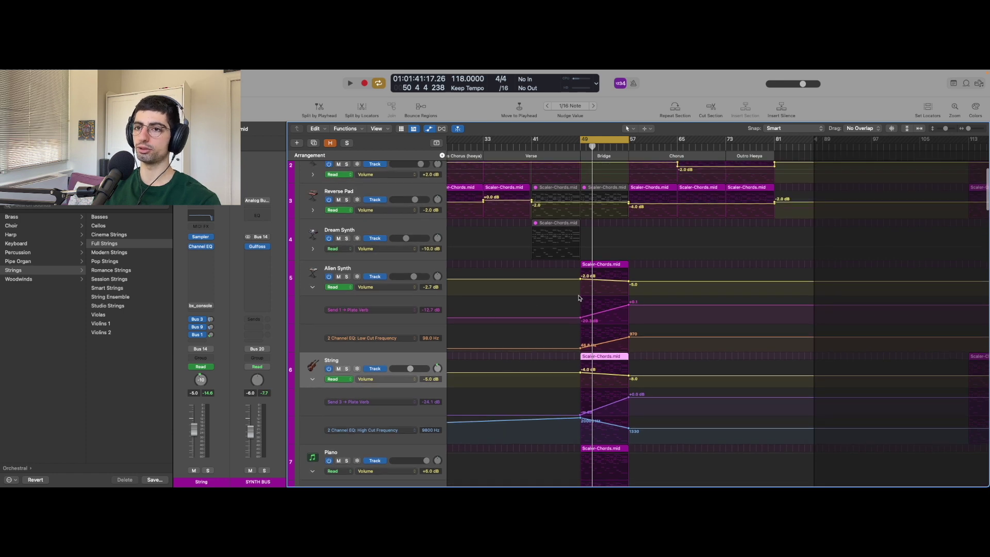
- Solo the Alien Synth track with its automation lanes enlarged and play it from bar 54 toward the bridge's end
key(super+Right)
click(345, 268)
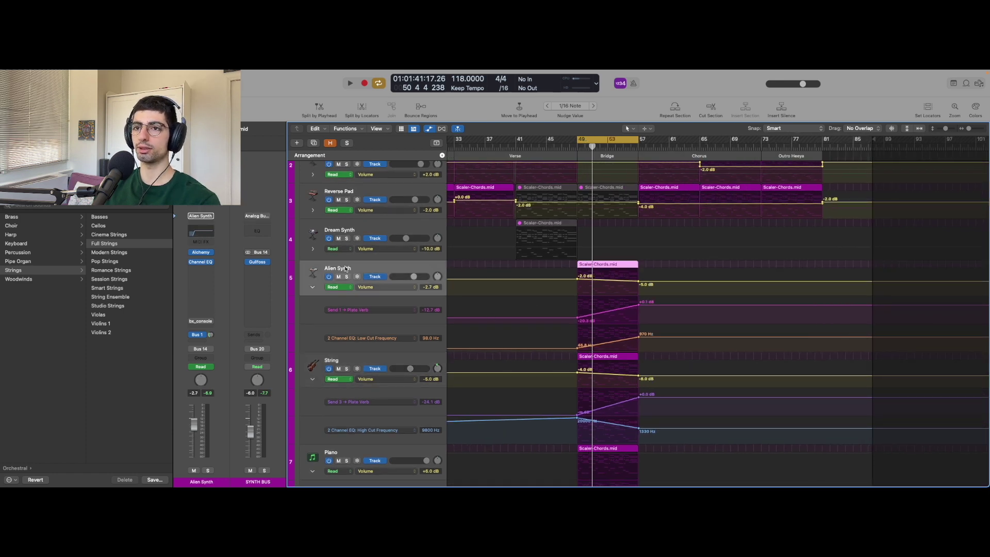
key(s)
key(super+Right)
key(super+Down)
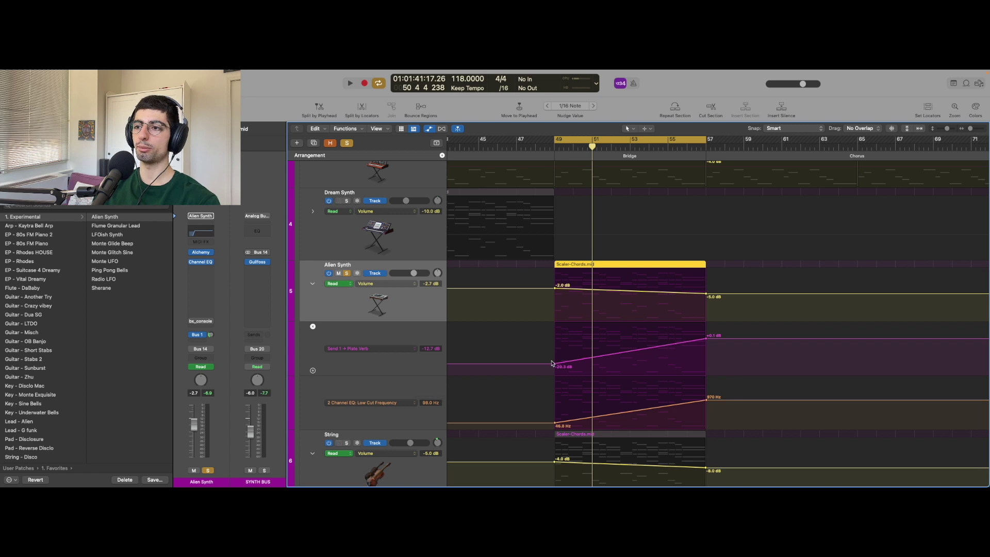
click(625, 145)
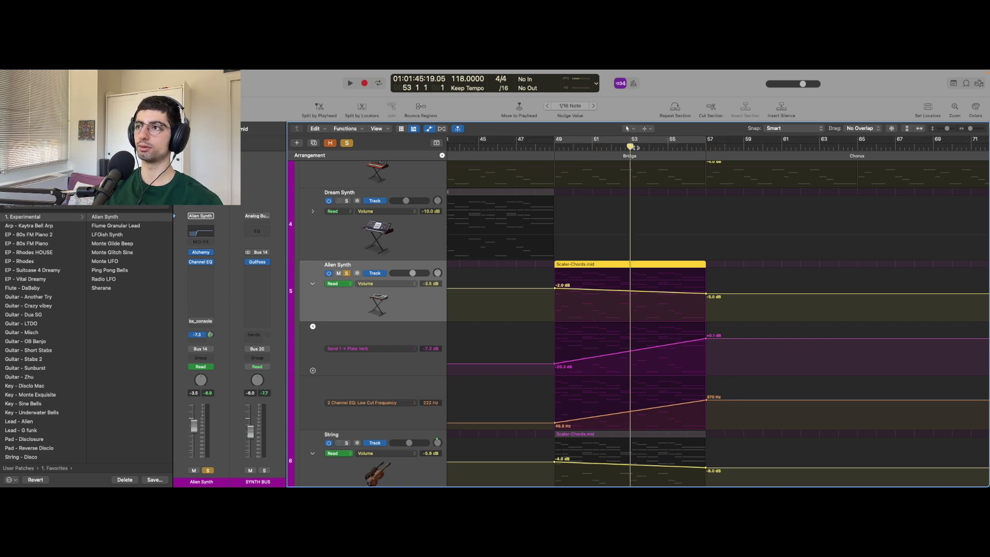
click(653, 147)
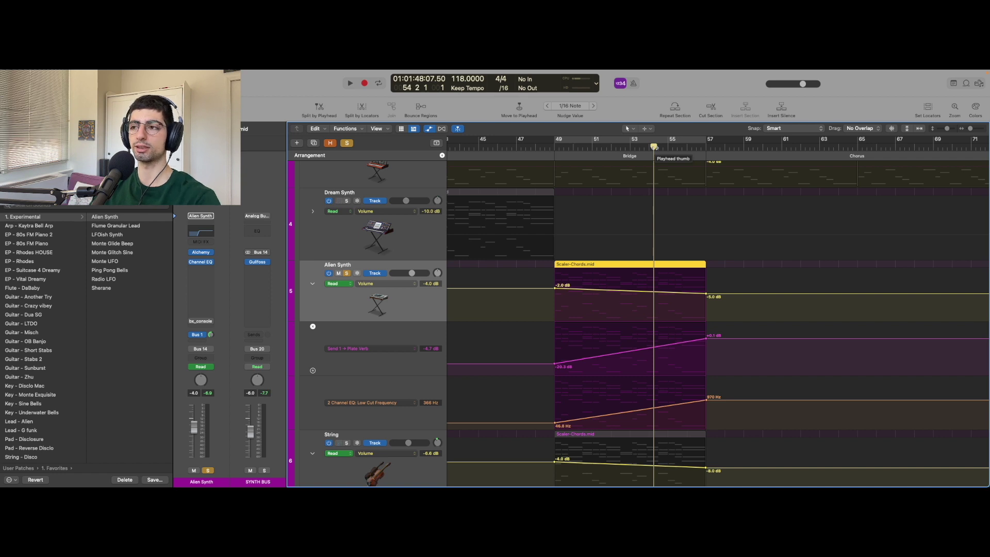
key(space)
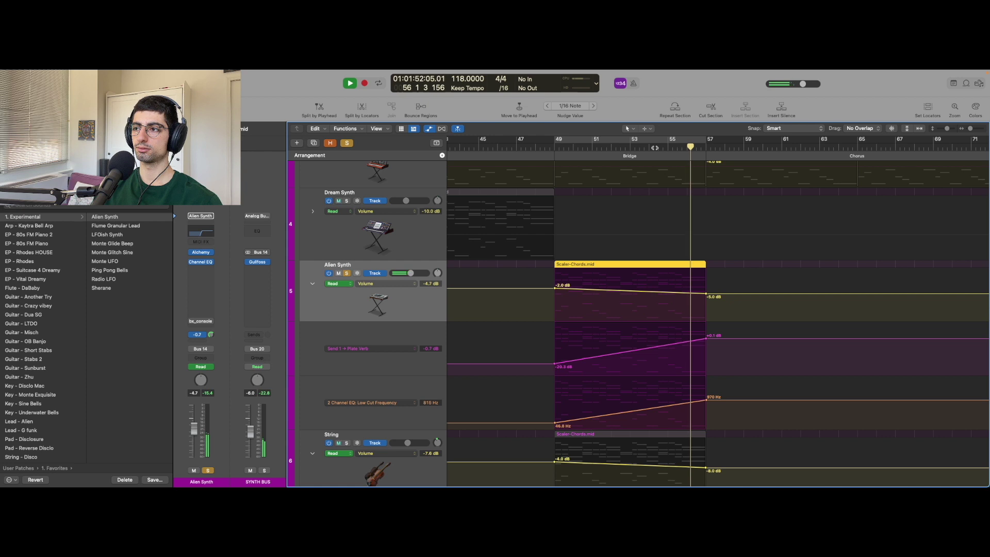
key(space)
- Solo only the bridge's String track and listen to its automation from about bar 54
key(Down)
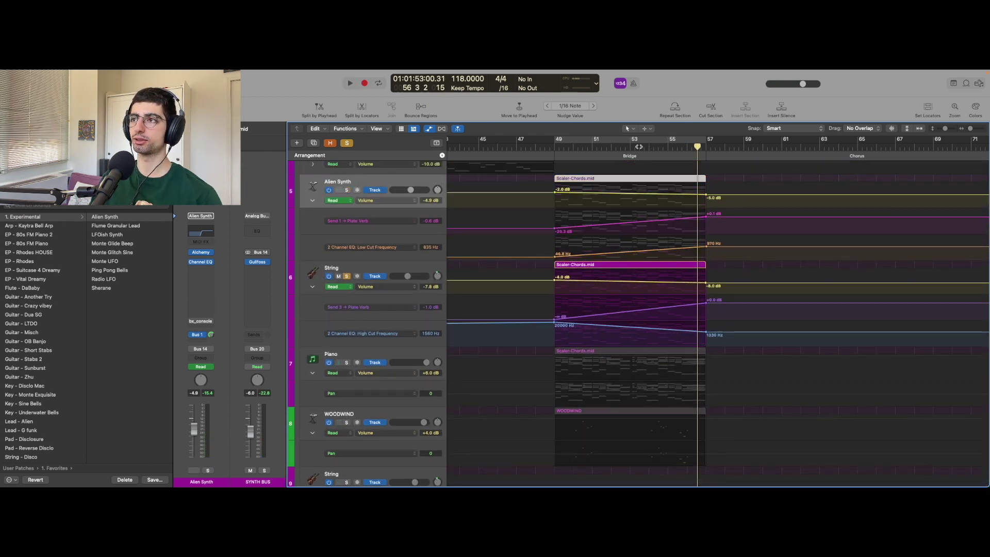
click(650, 148)
key(space)
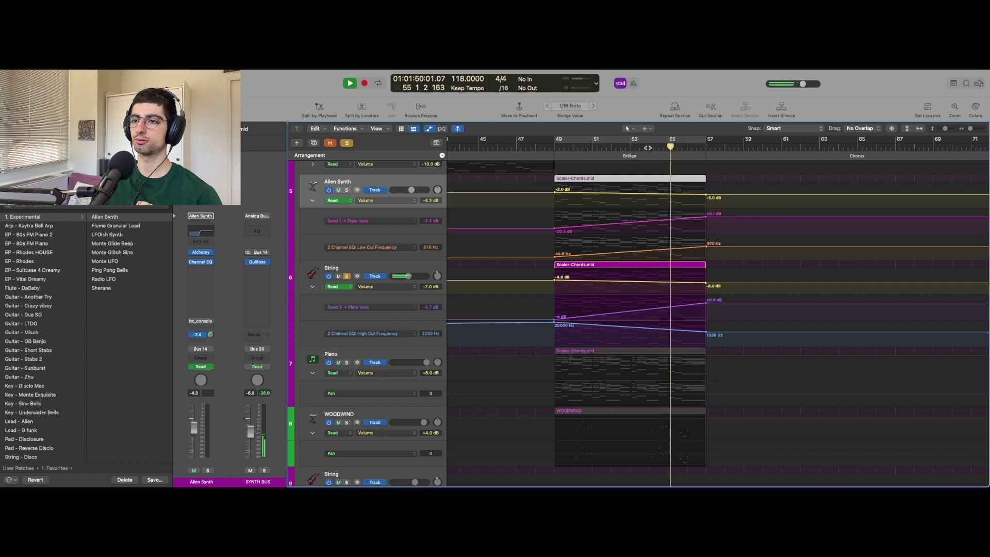
key(space)
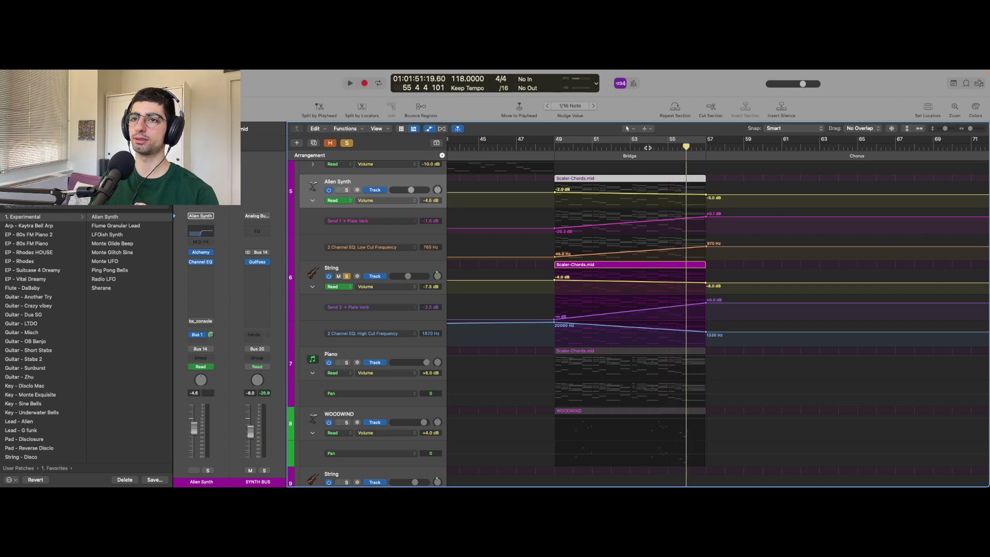
- Add the Alien Synth to the String solo and play both from bar 53 through the end of the bridge
click(347, 190)
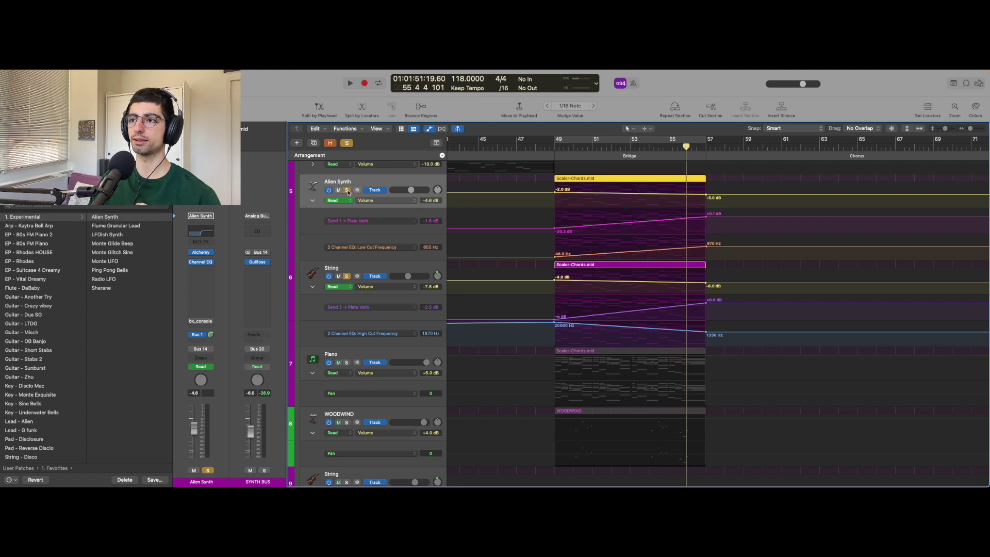
drag(624, 147, 743, 235)
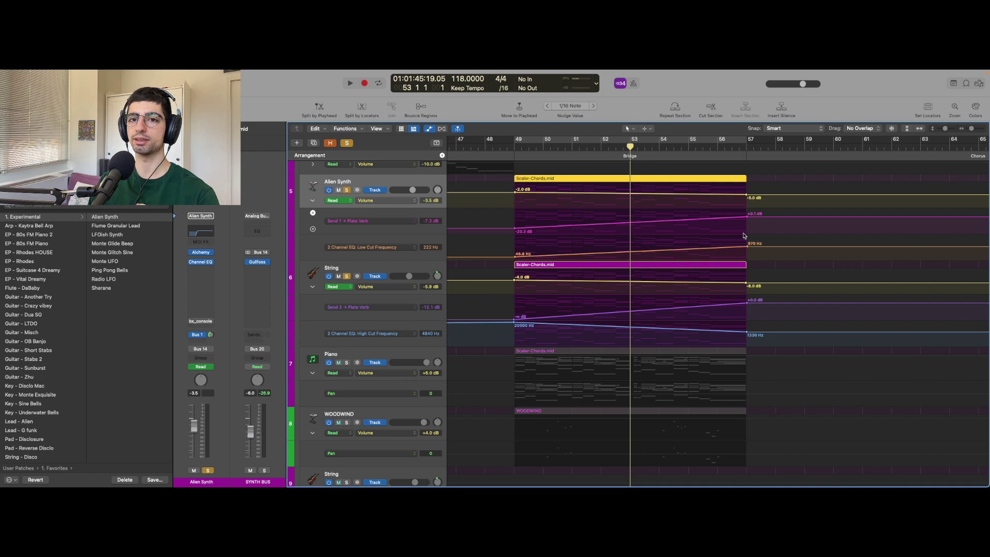
key(space)
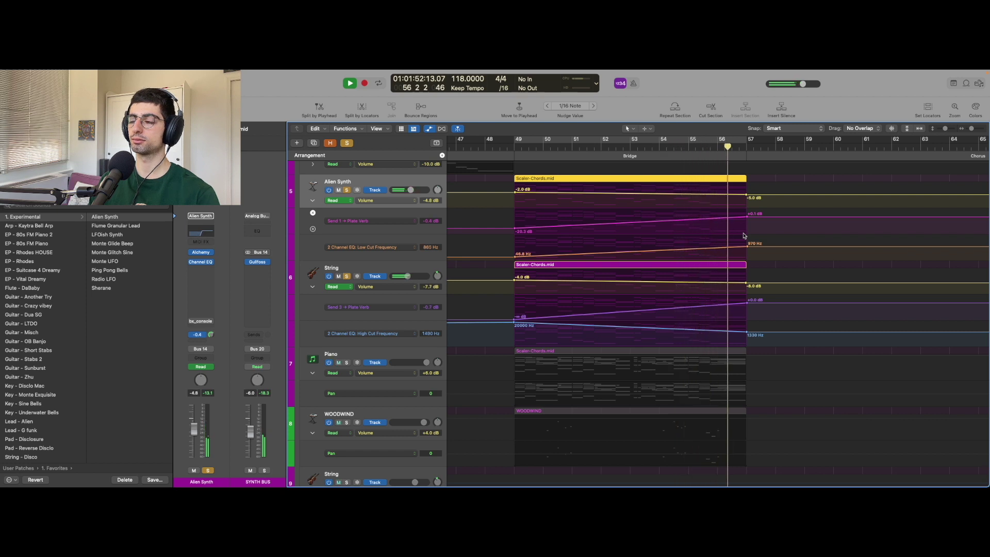
scroll(744, 236, down, 5)
key(space)
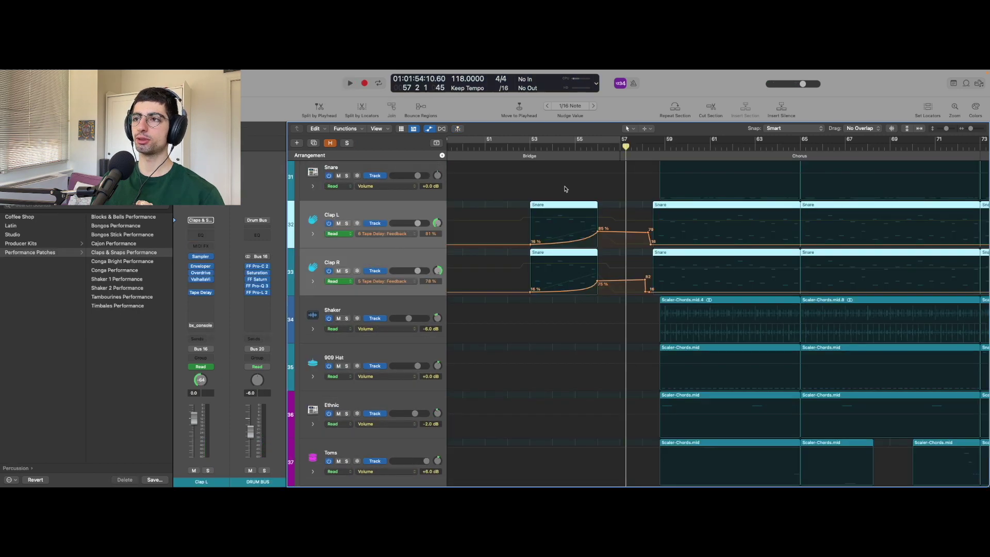
- Solo Clap L and Clap R, play their Tape Delay feedback automation from bar 53, and move the playhead to bar 58 beat 3
key(s)
click(530, 147)
scroll(636, 225, up, 4)
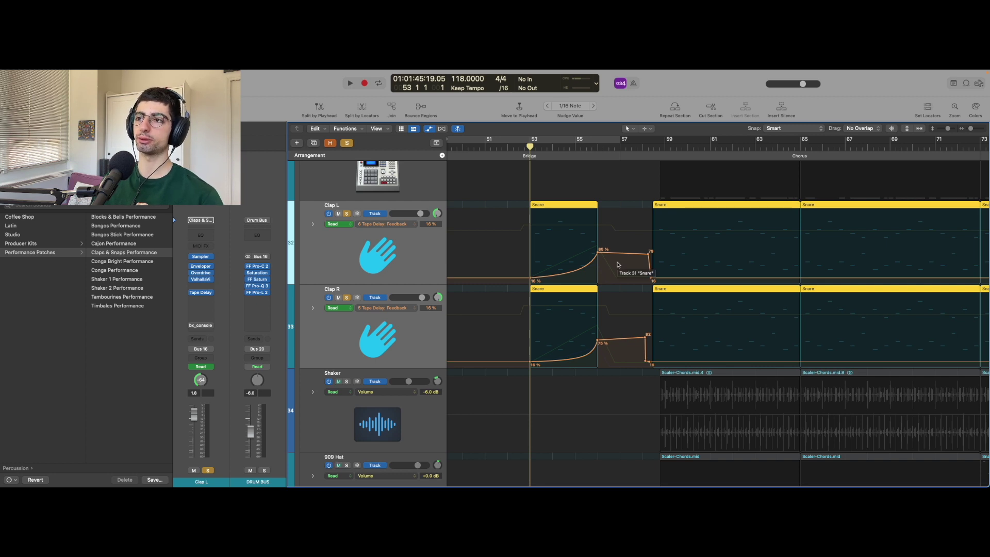
key(space)
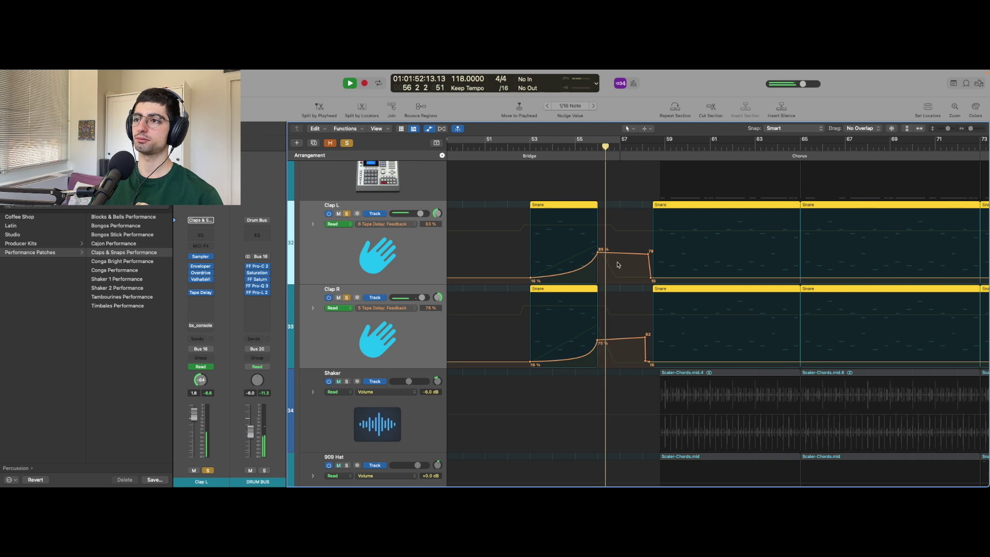
key(space)
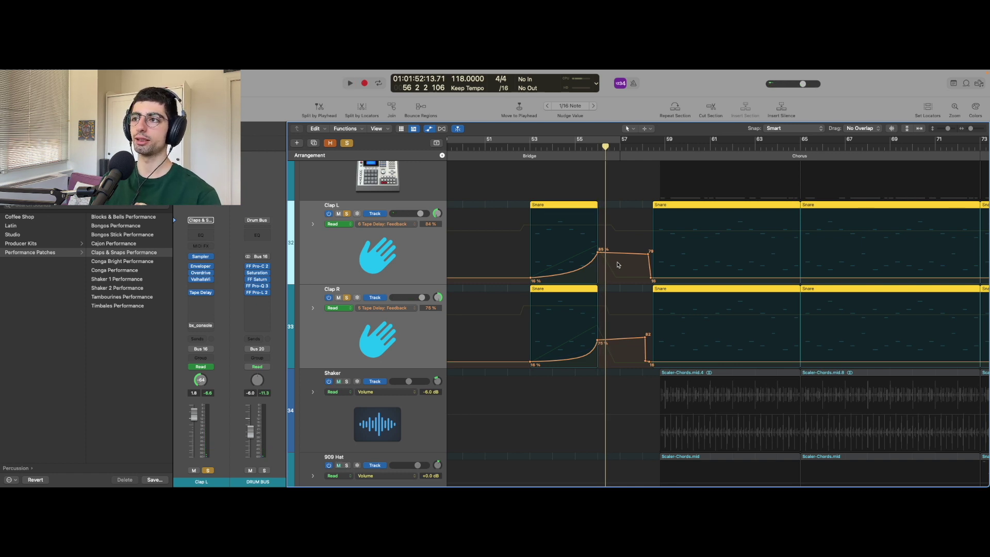
click(652, 148)
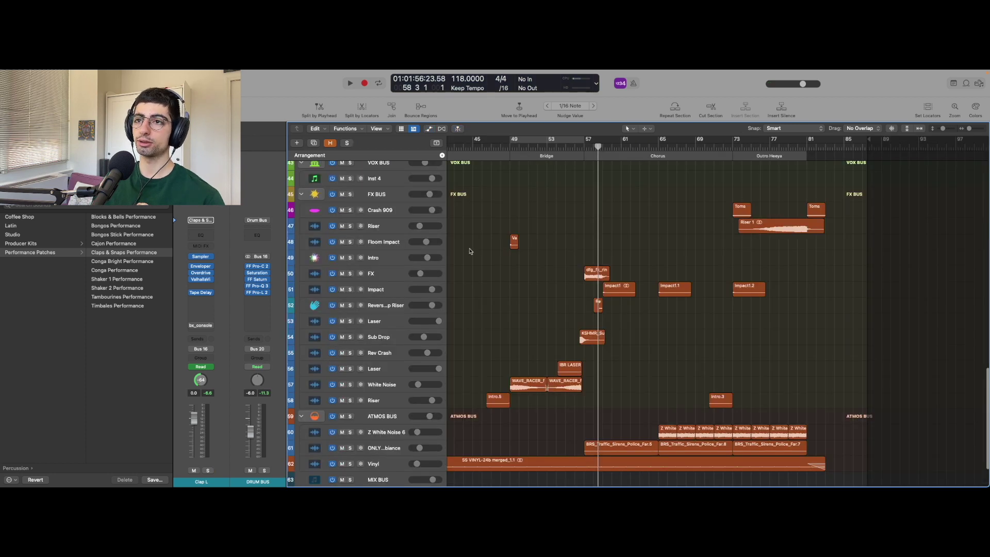
- Select the FX BUS track, enlarge the FX tracks in view, and move the playhead to bar 49
click(381, 200)
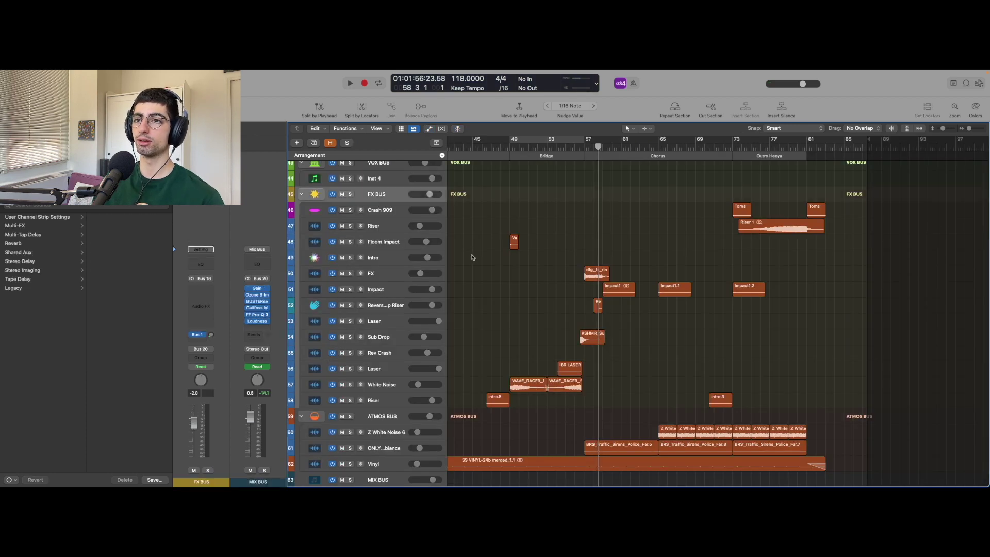
scroll(503, 260, left, 1)
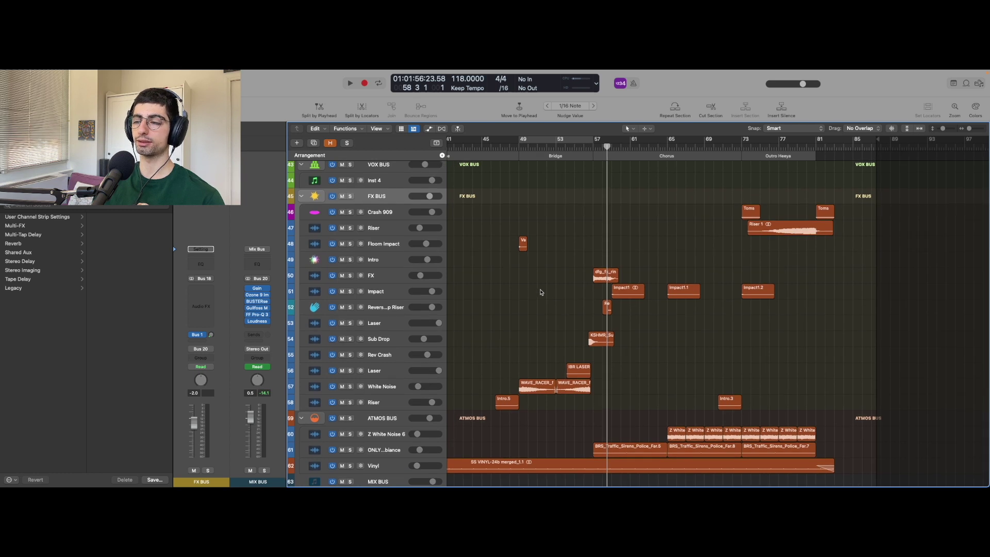
scroll(540, 292, up, 2)
key(super+Down)
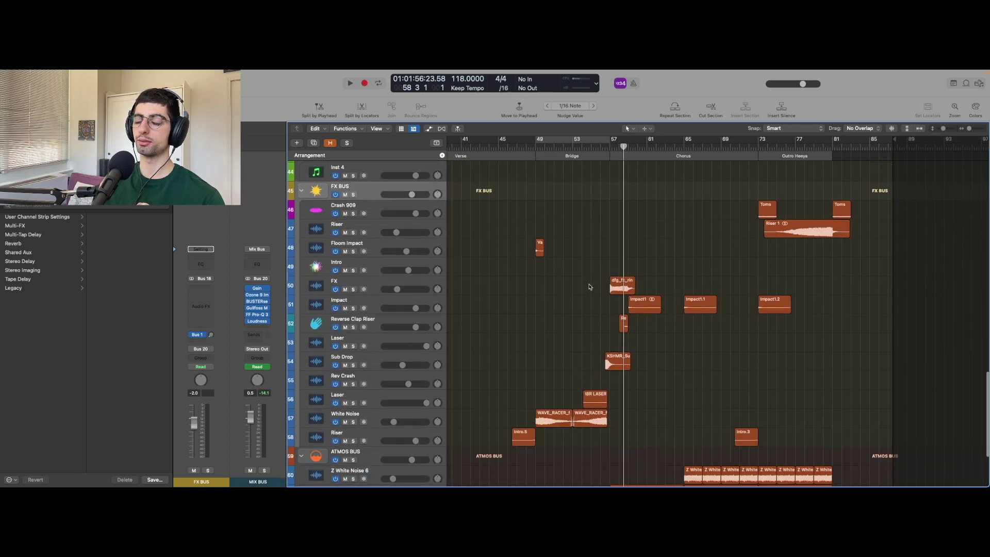
click(535, 147)
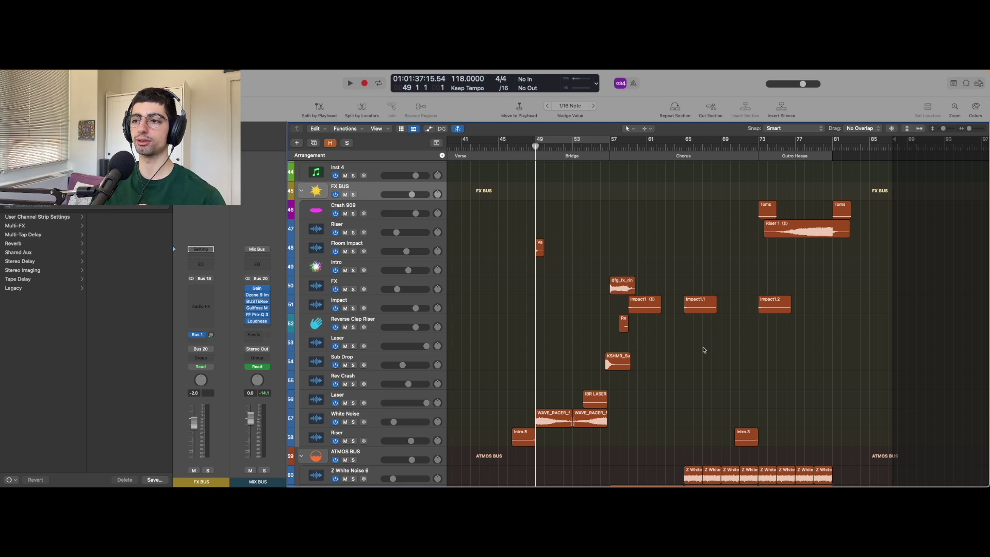
- Solo only the White Noise track and play it from the start of the bridge
key(s)
key(s)
click(372, 413)
key(s)
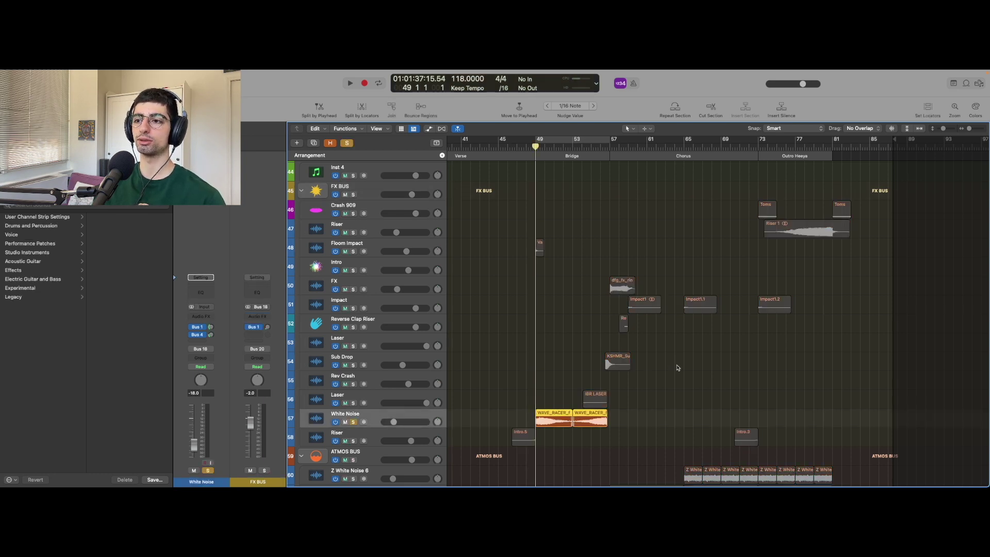
key(space)
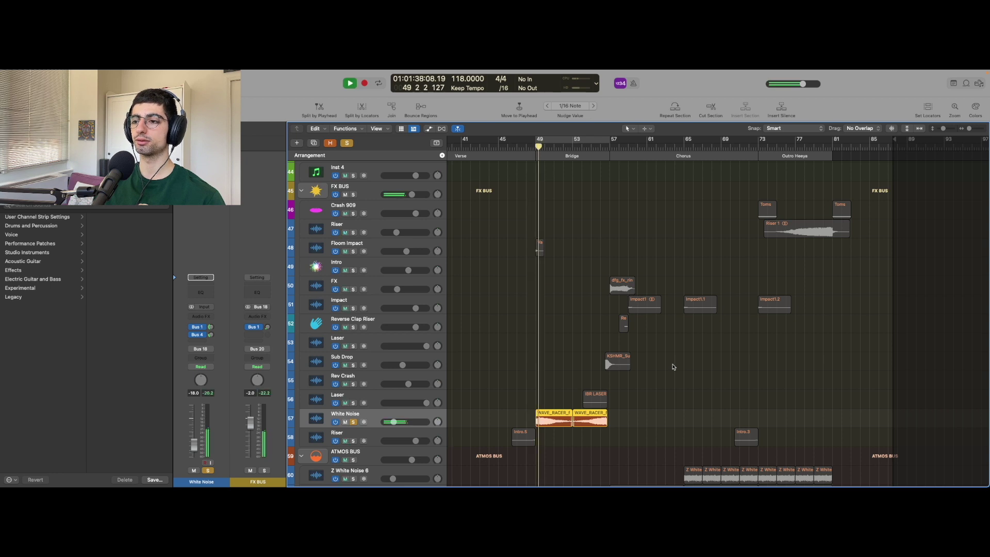
- Clear the White Noise solo, select the FX BUS, and listen to the full mix until about bar 52
key(s)
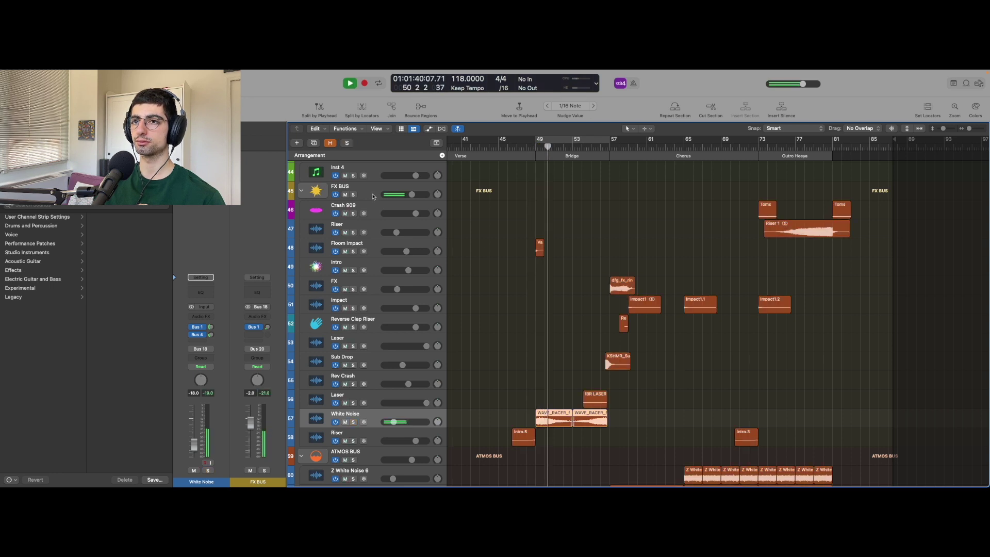
click(373, 196)
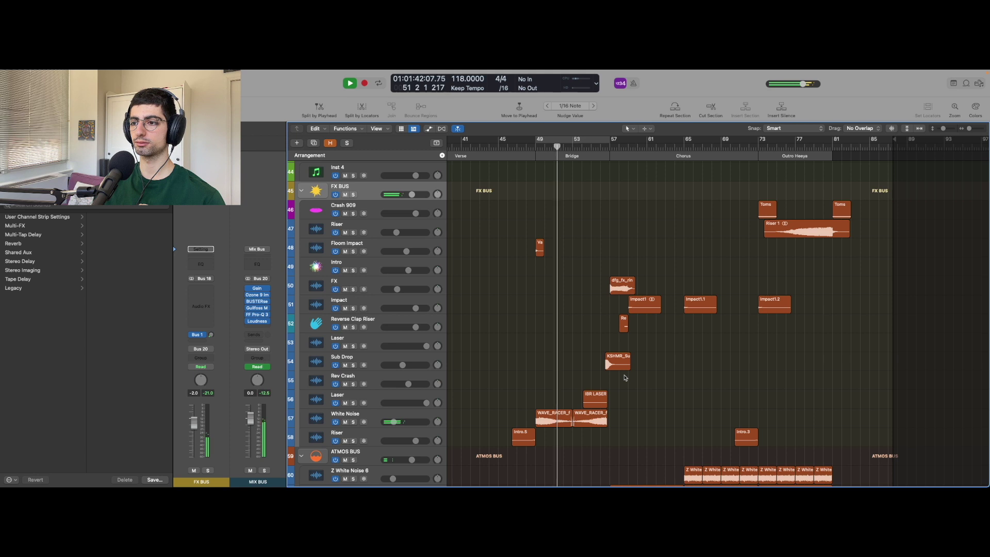
scroll(618, 399, up, 1)
scroll(617, 399, up, 4)
scroll(618, 399, down, 6)
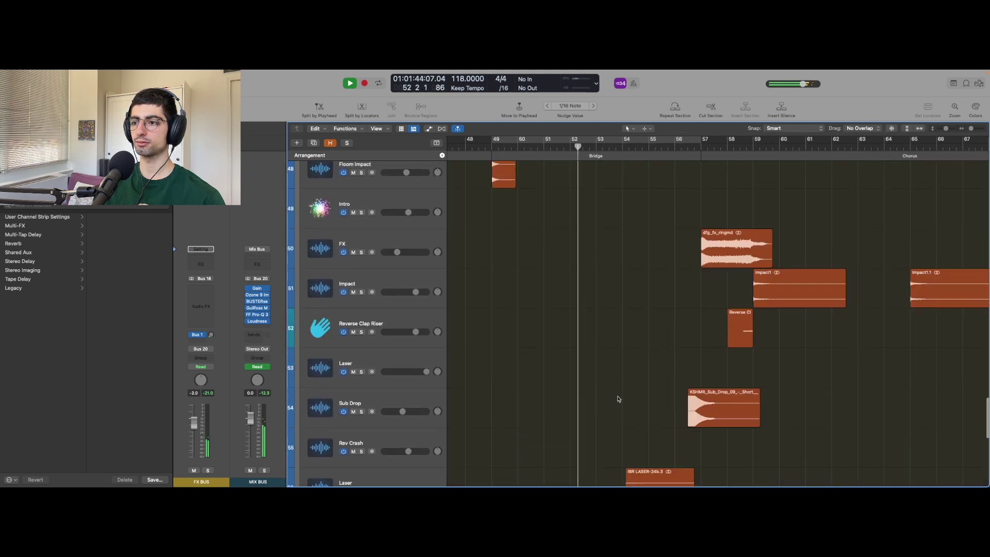
key(space)
- Try copying the first White Noise region directly after the second and reversing it, and delete that copy
click(570, 355)
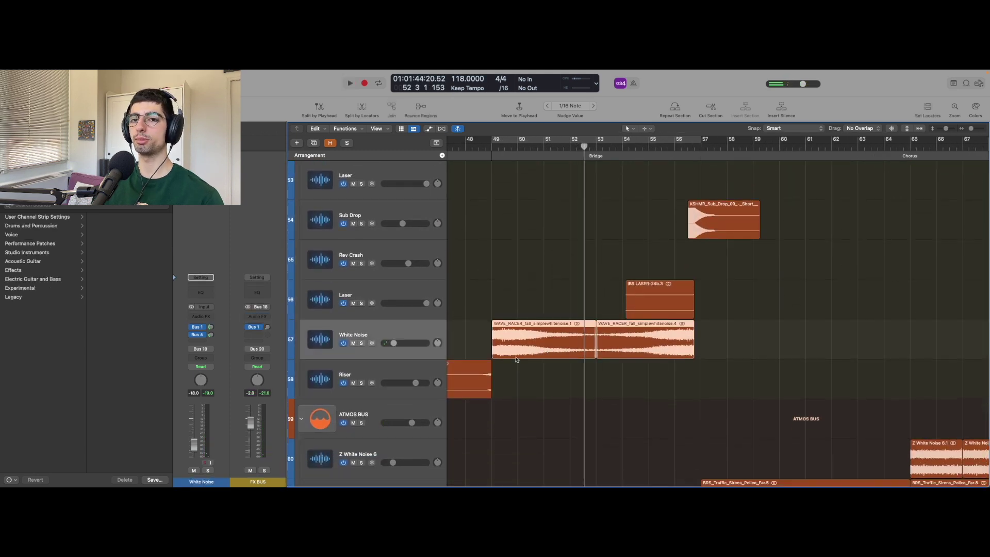
scroll(516, 360, up, 5)
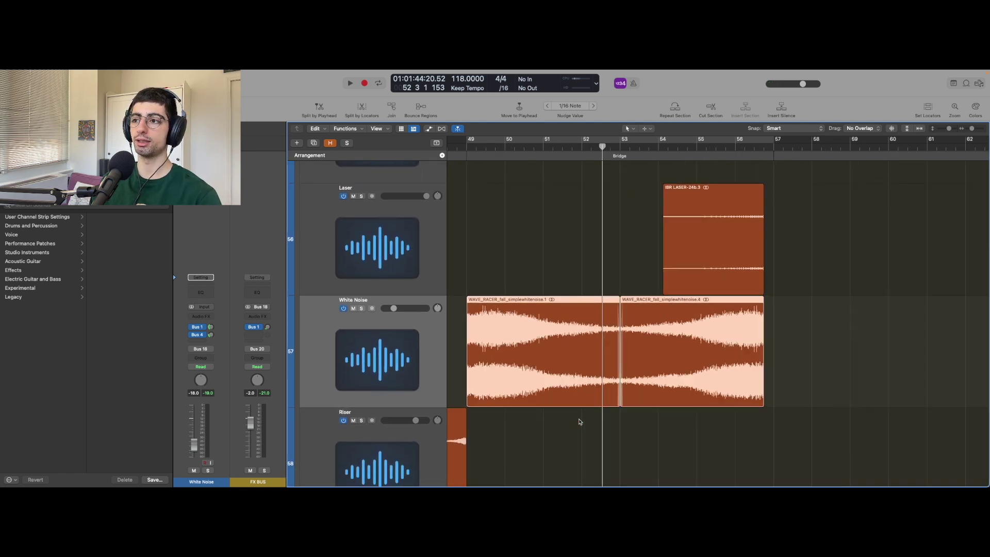
click(579, 422)
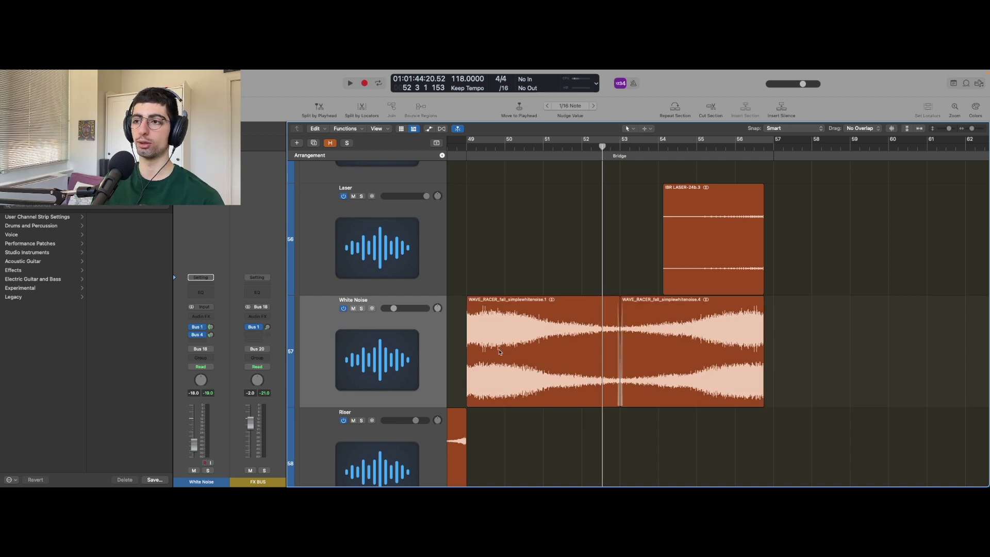
drag(551, 344, 812, 327)
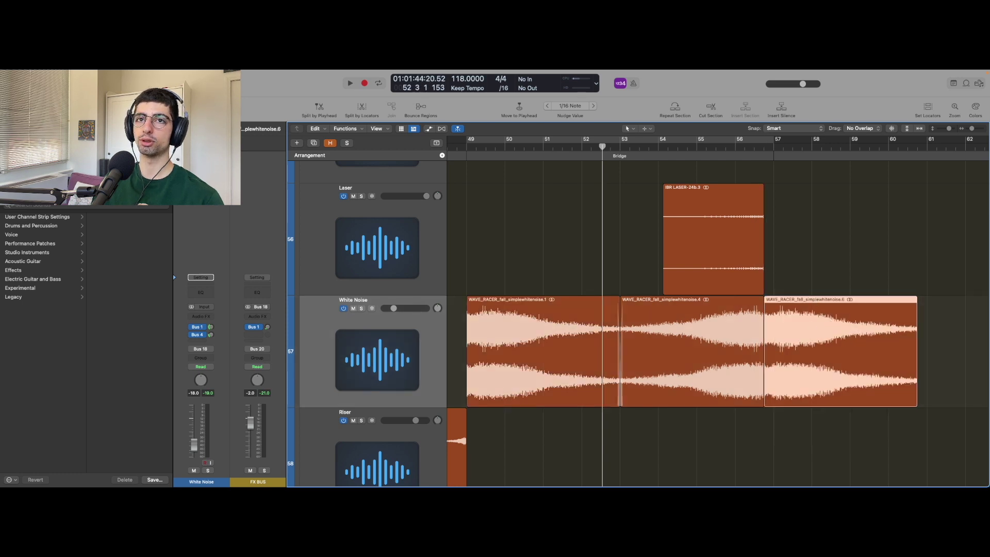
click(179, 129)
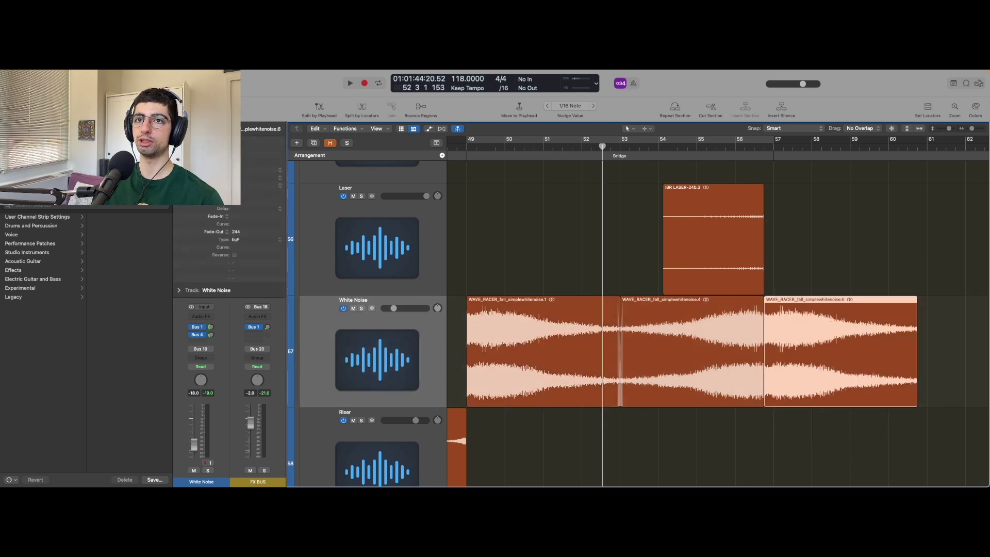
click(235, 256)
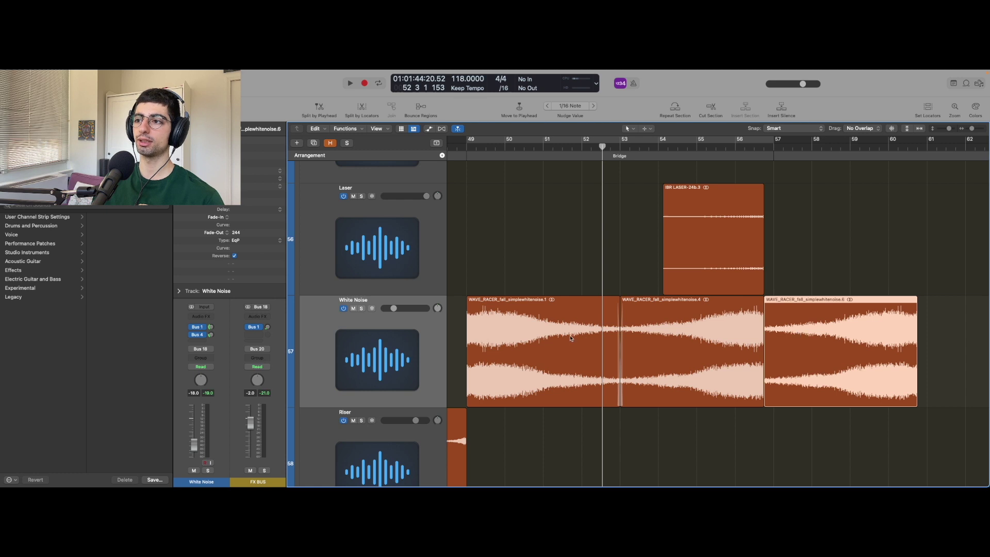
key(super+Right)
key(BackSpace)
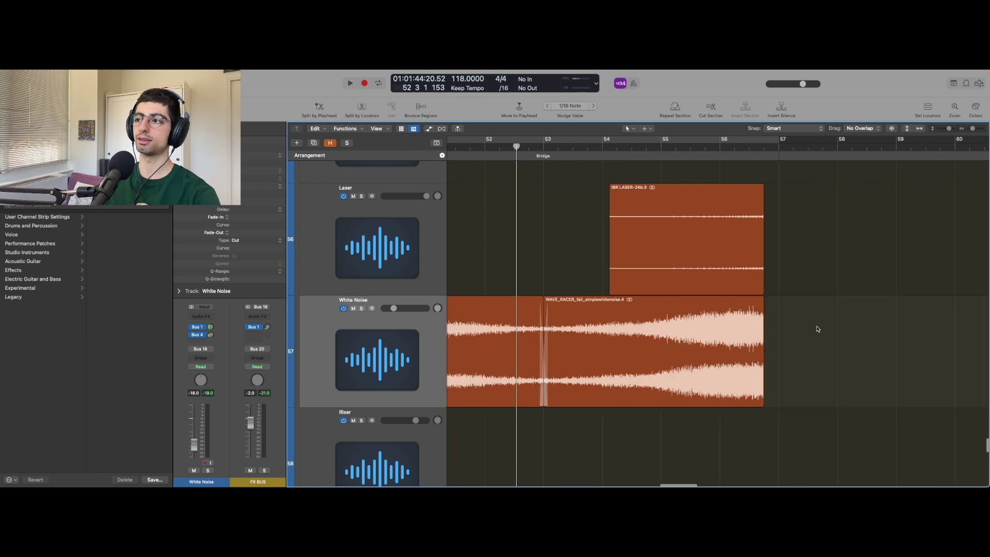
- Play the White Noise riser soloed from bar 52, and unsolo it during playback to hear the full mix to bar 57
scroll(524, 338, left, 3)
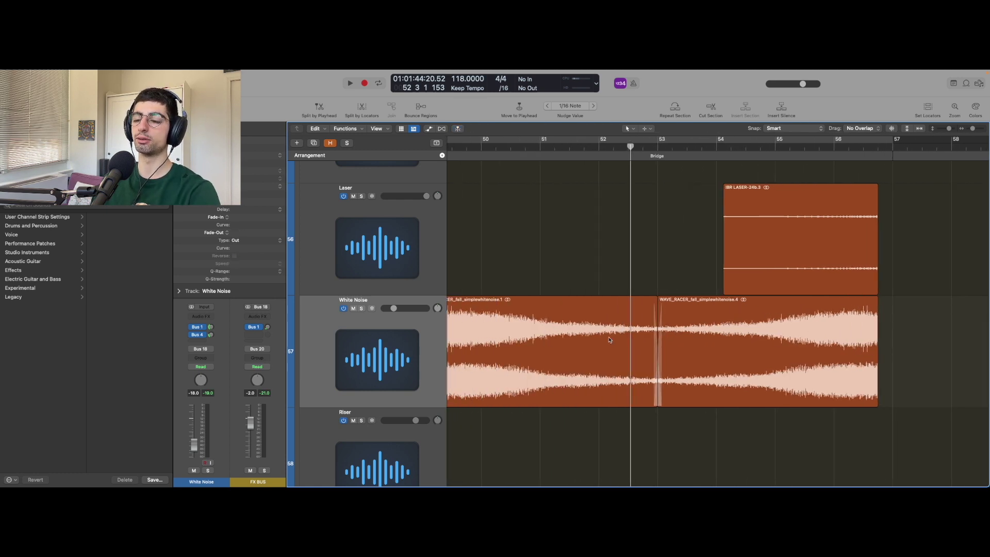
key(s)
key(space)
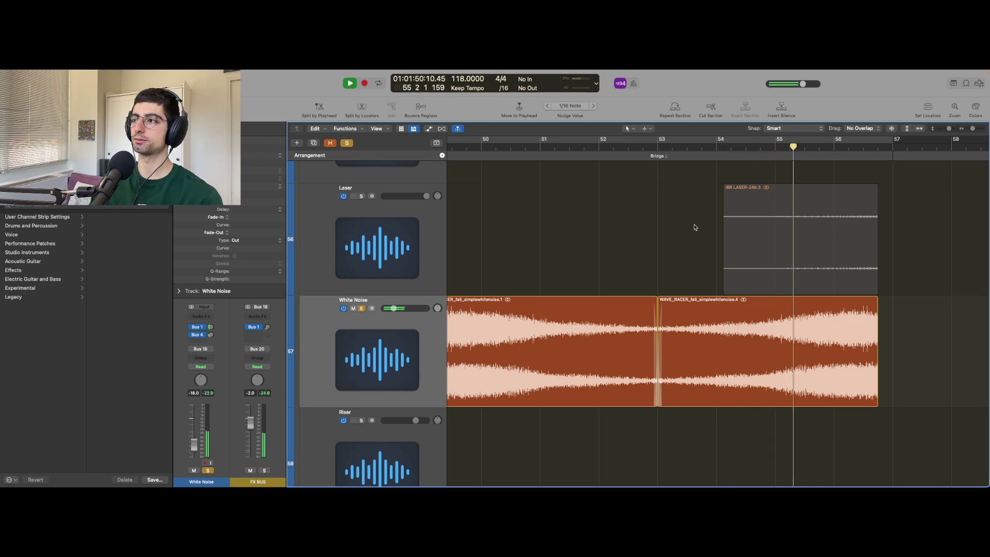
key(s)
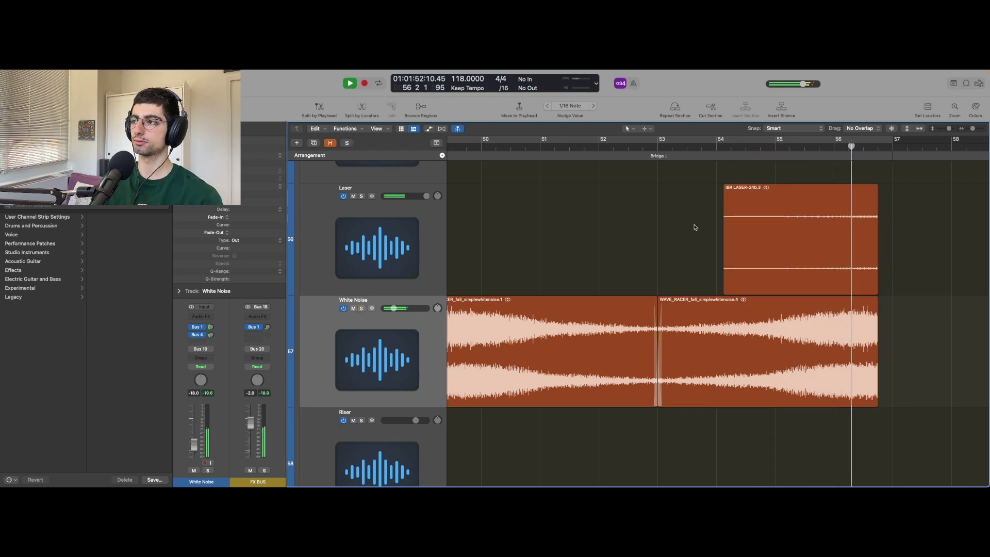
key(space)
- Play the full mix from bar 56 across the transition from the bridge into the chorus, stopping near the end of bar 59
scroll(636, 252, down, 8)
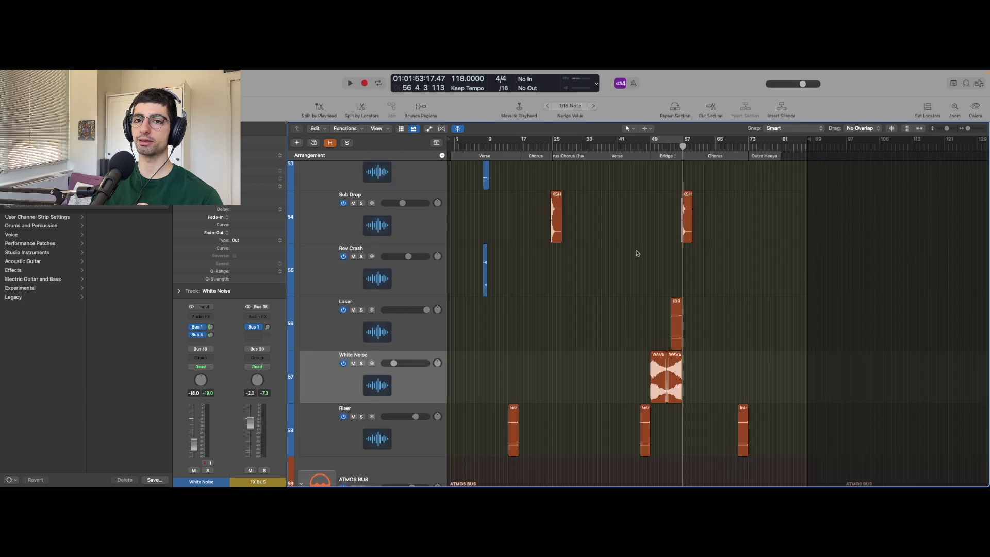
key(z)
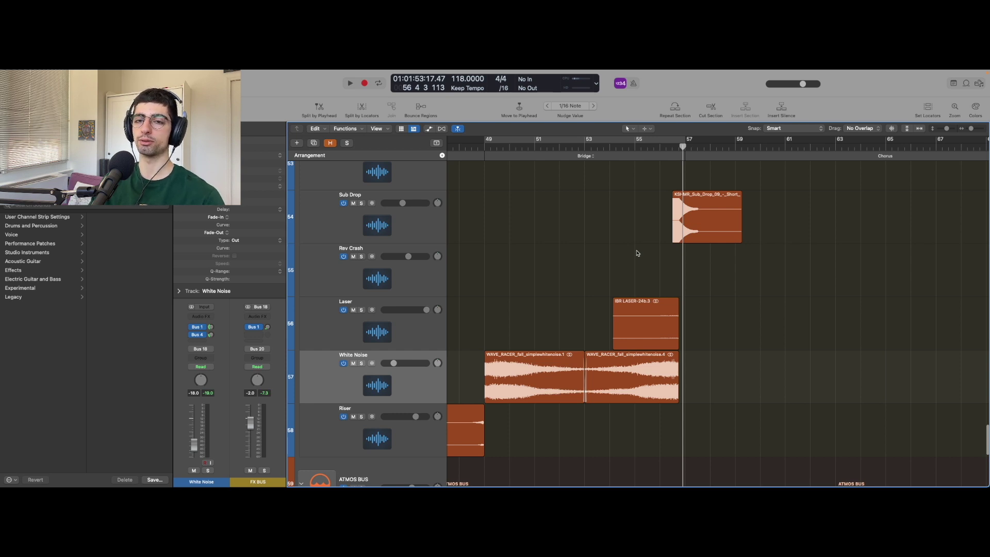
key(z)
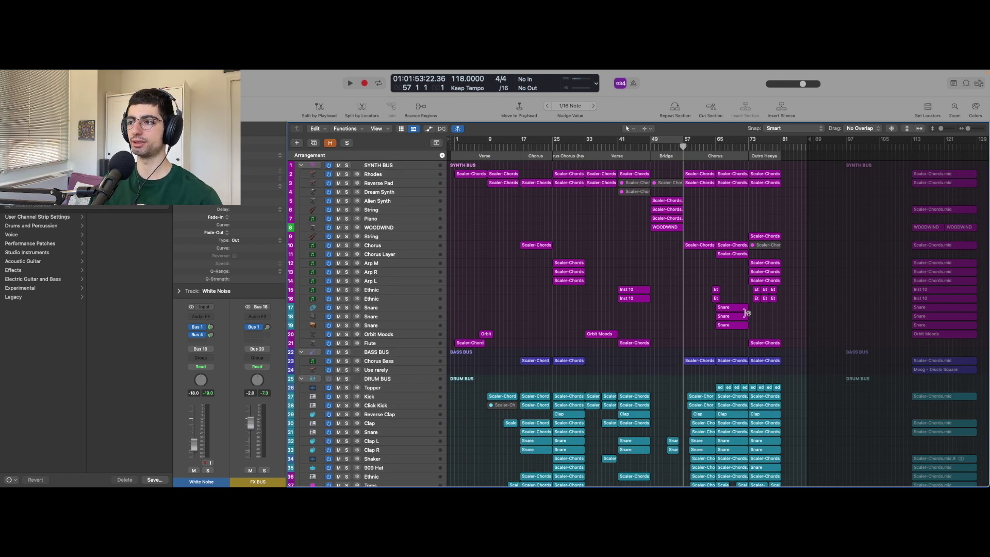
scroll(745, 313, up, 3)
scroll(745, 313, down, 5)
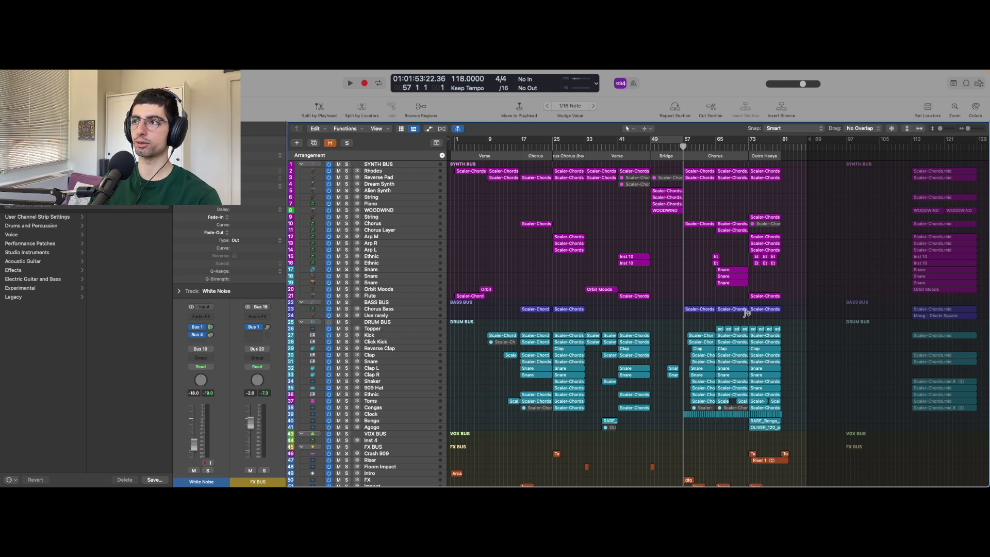
key(comma)
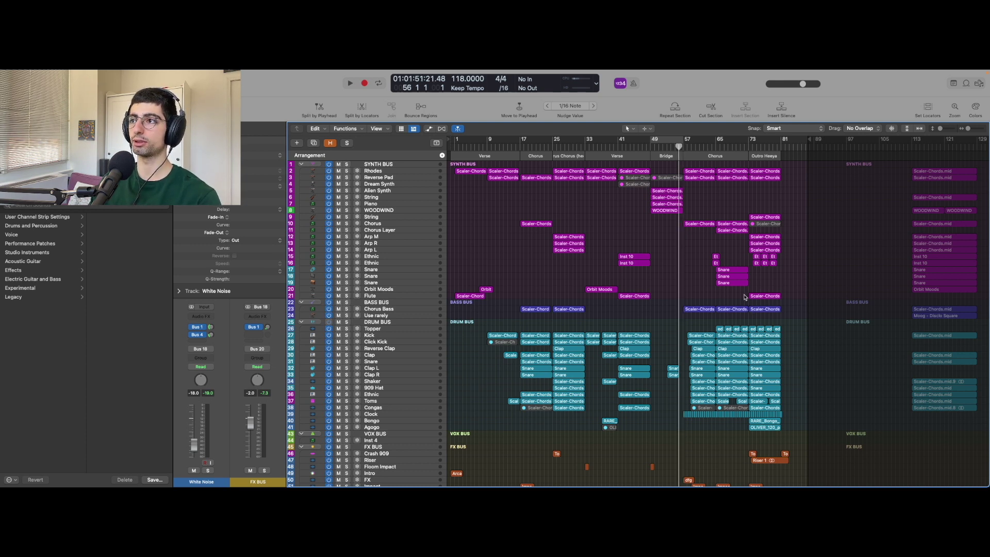
key(space)
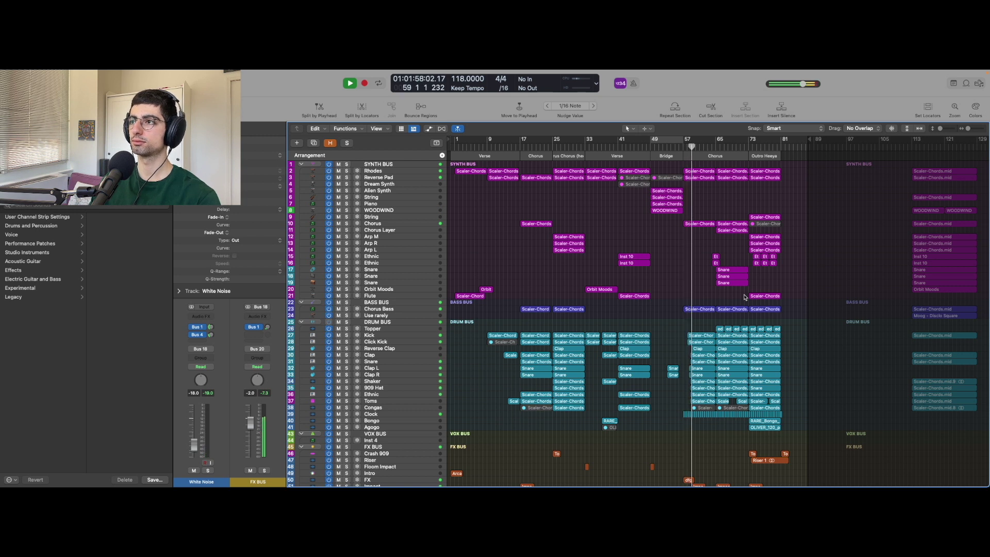
key(space)
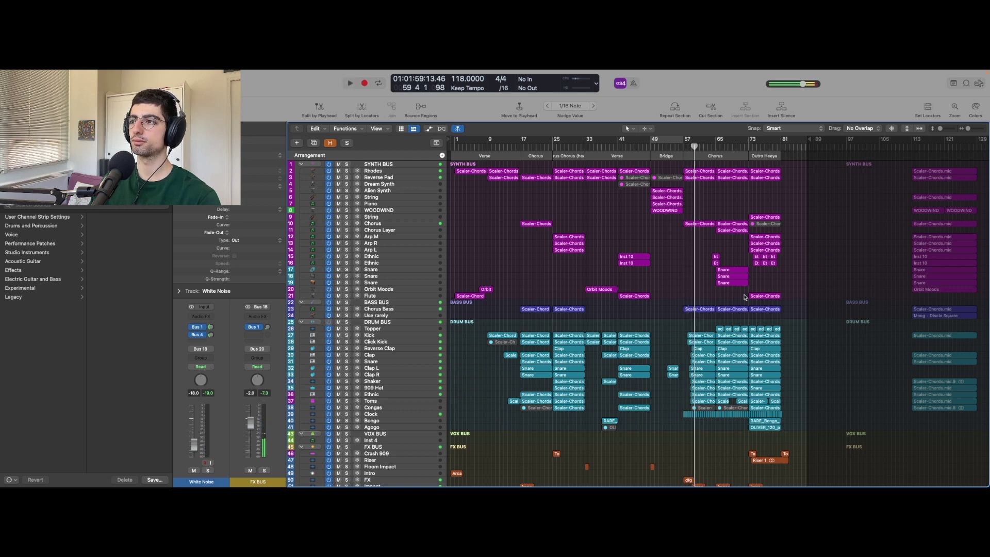
- Select the SYNTH BUS track and look over the tracks playing in the chorus after the bridge
key(z)
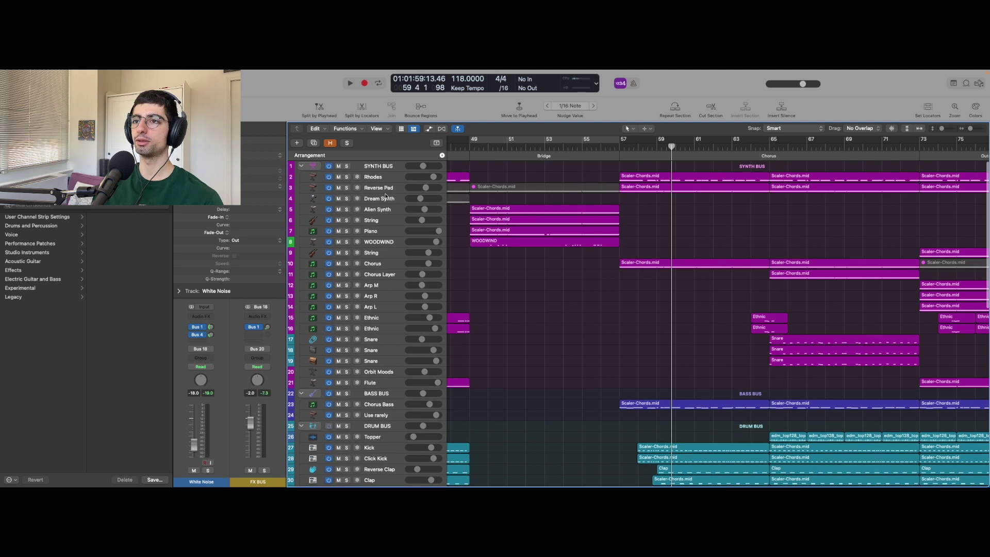
click(389, 167)
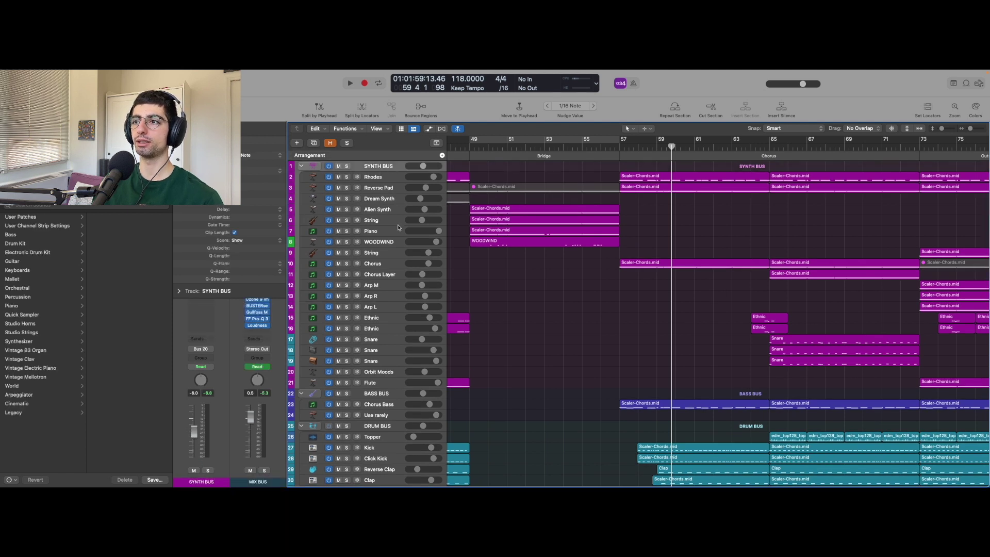
scroll(470, 325, down, 5)
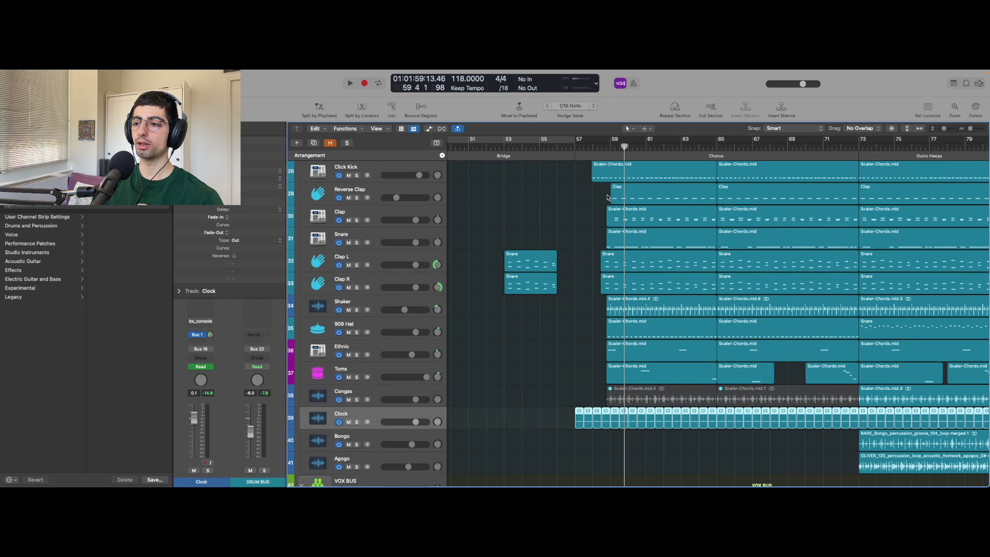
- Solo the Clock track, play it from bar 57 to about bar 58 beat 3, and clear the solo
click(574, 148)
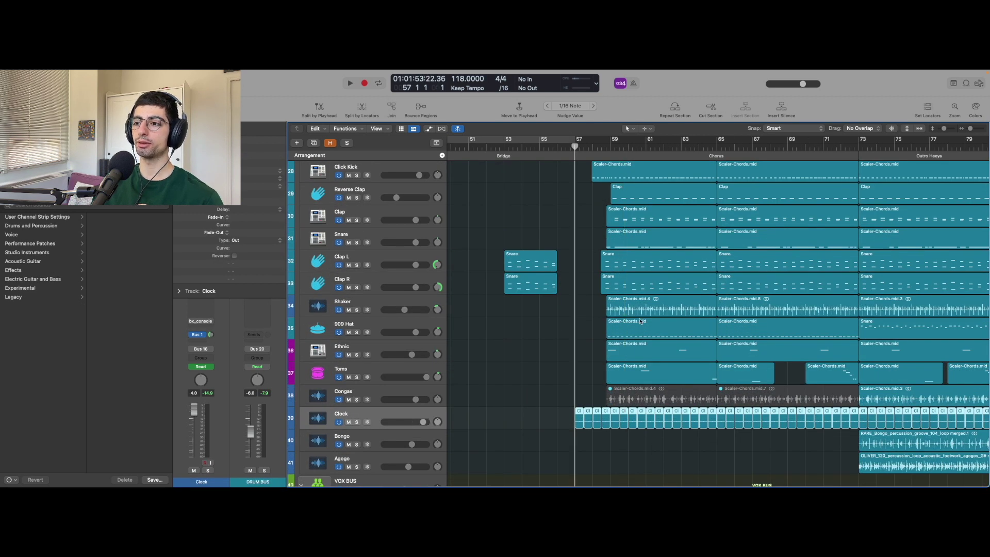
key(s)
key(space)
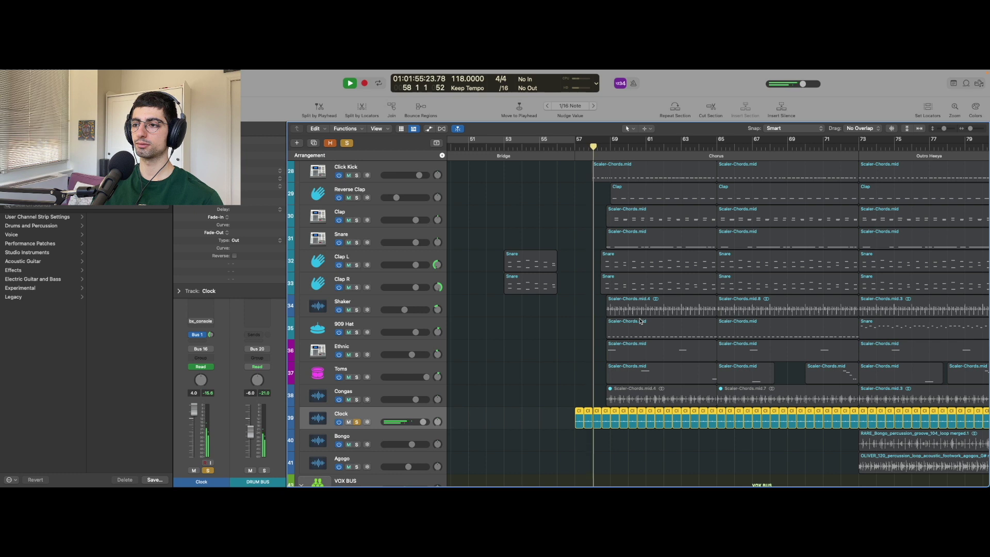
key(space)
key(s)
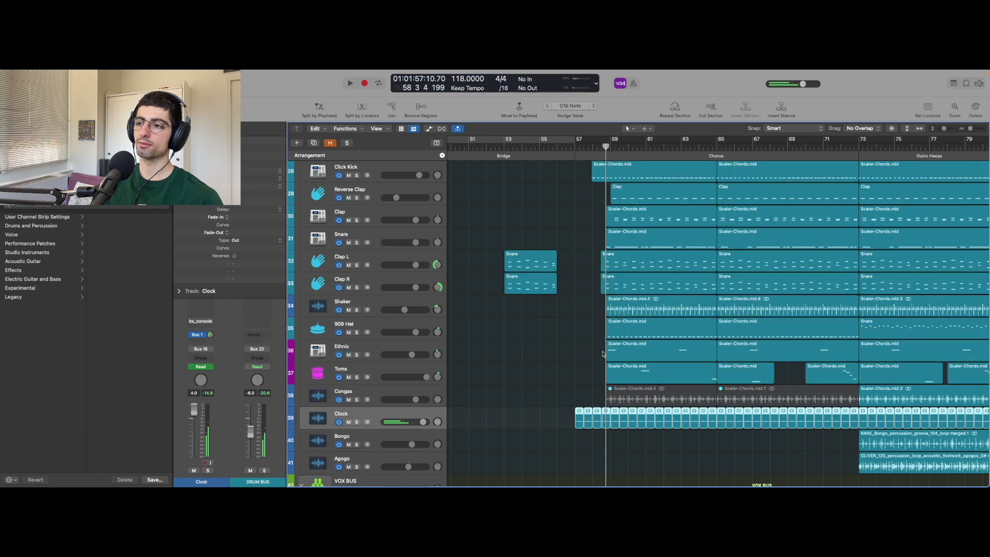
key(super+Up)
key(super+Up)
key(super+Up)
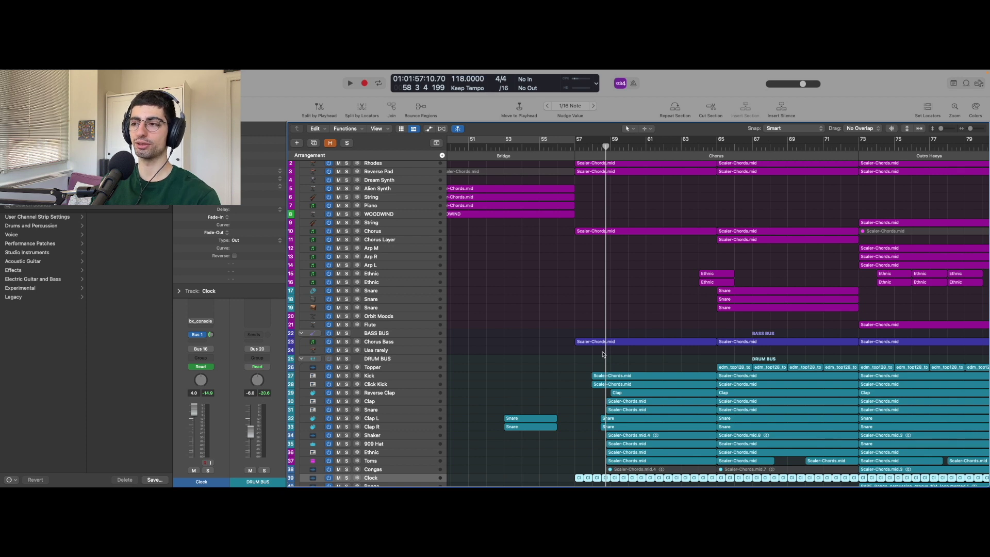
scroll(602, 353, up, 5)
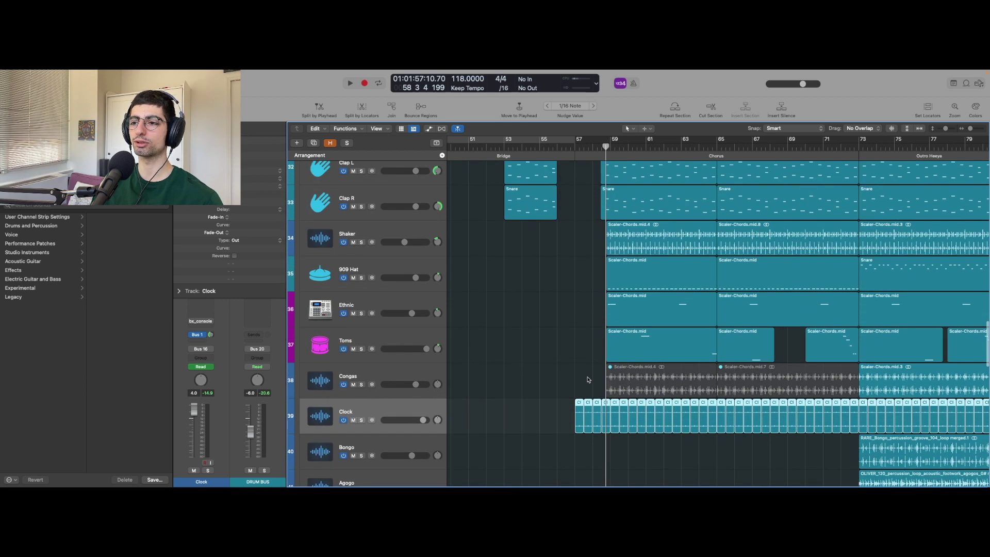
scroll(588, 379, up, 6)
ctrl+alt+click(587, 379)
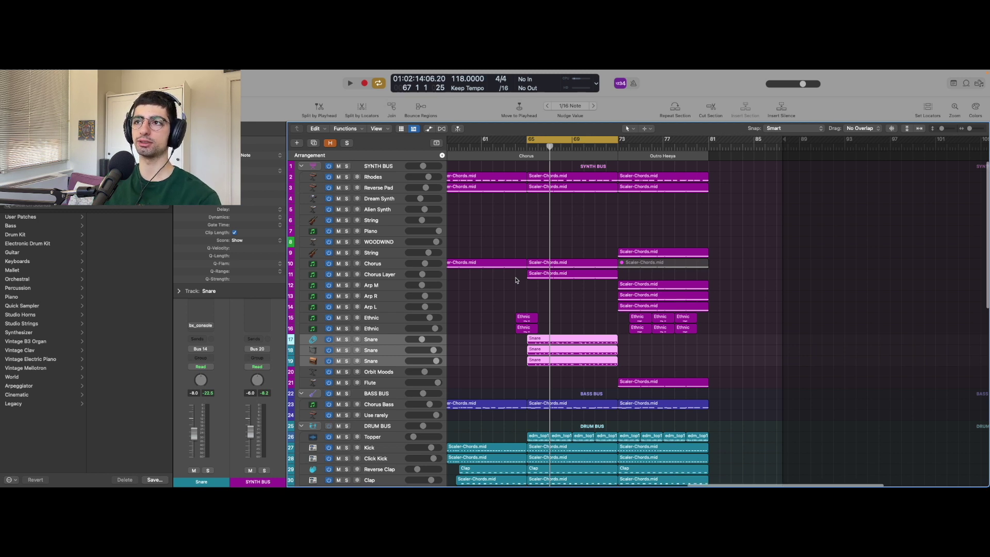
- Play the full mix from bar 65 in the second half of the chorus, stopping near the end of bar 67
scroll(515, 280, down, 2)
scroll(515, 279, up, 5)
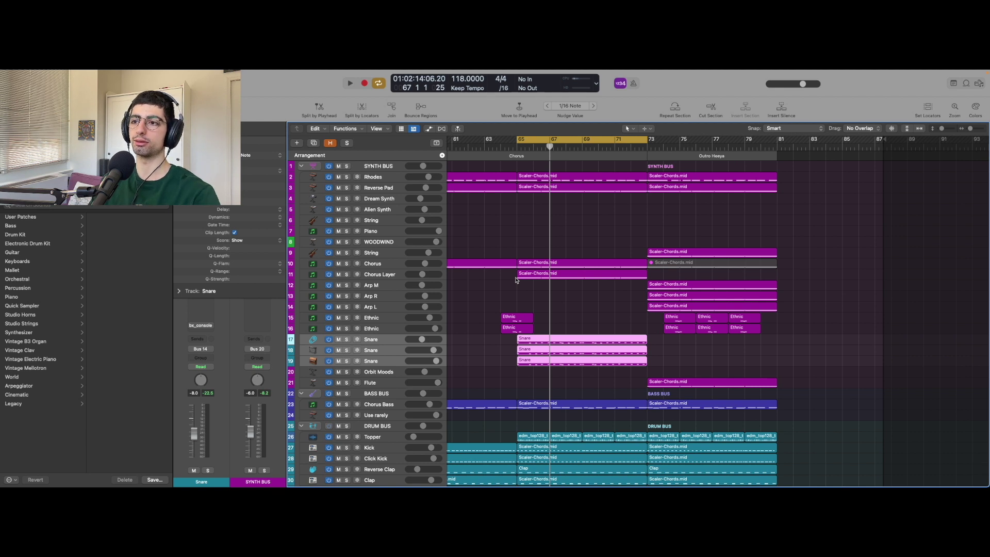
key(space)
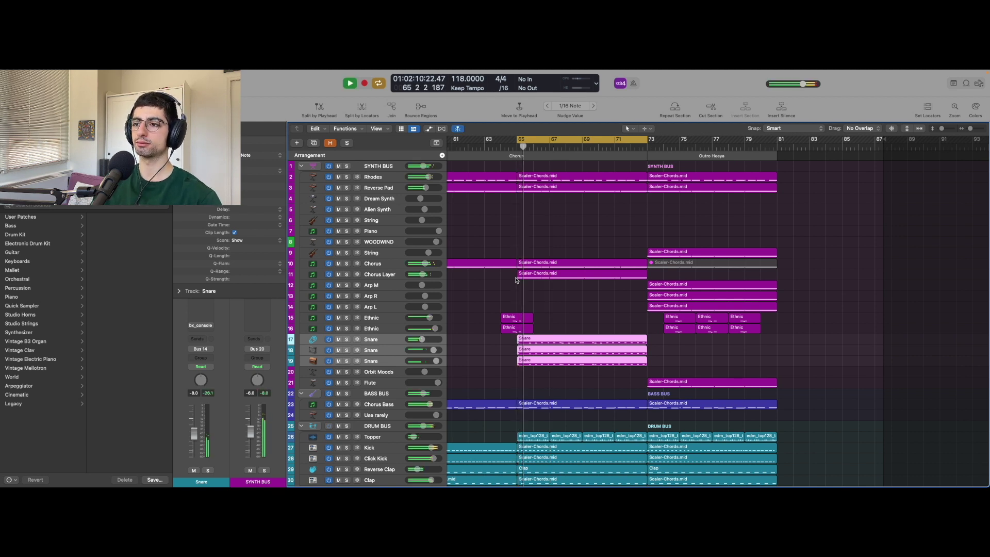
scroll(727, 314, down, 3)
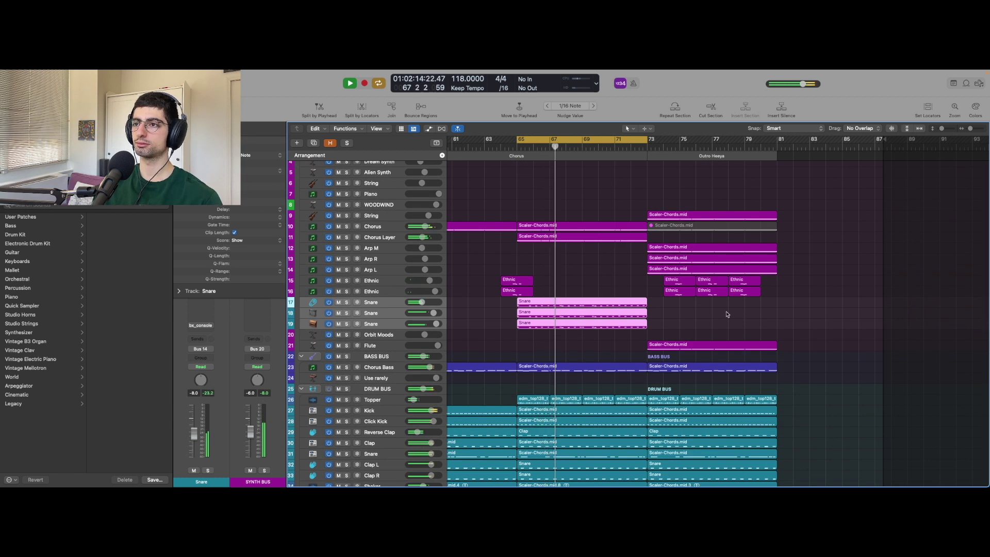
key(space)
scroll(726, 312, up, 3)
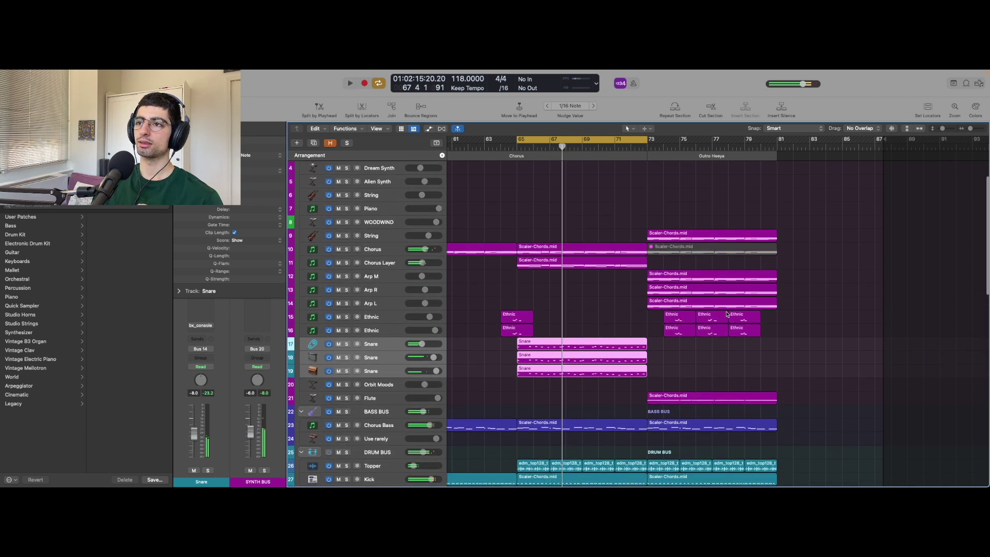
- Solo the Chorus Layer track and play it from bar 65 to the end of that bar
scroll(726, 313, left, 3)
scroll(610, 313, up, 2)
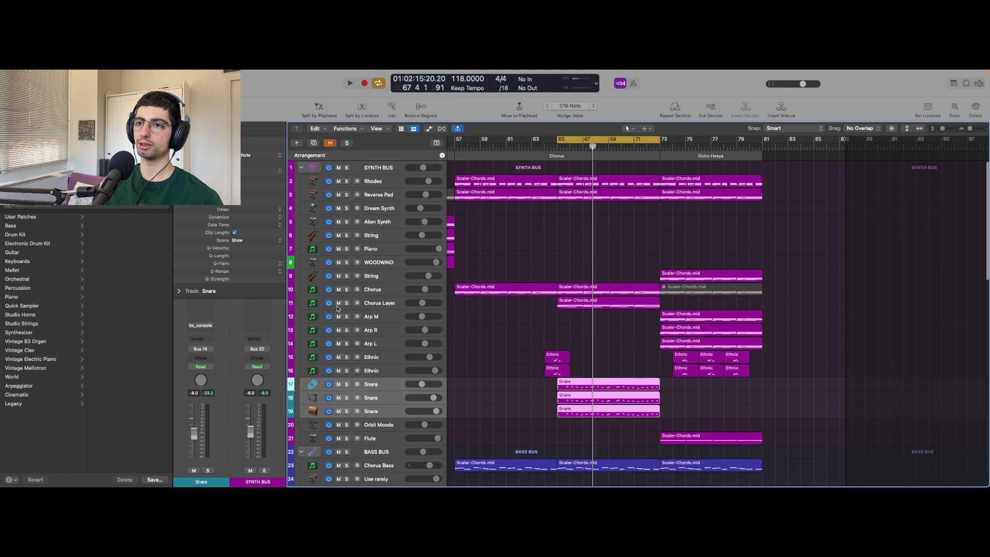
click(372, 301)
click(582, 331)
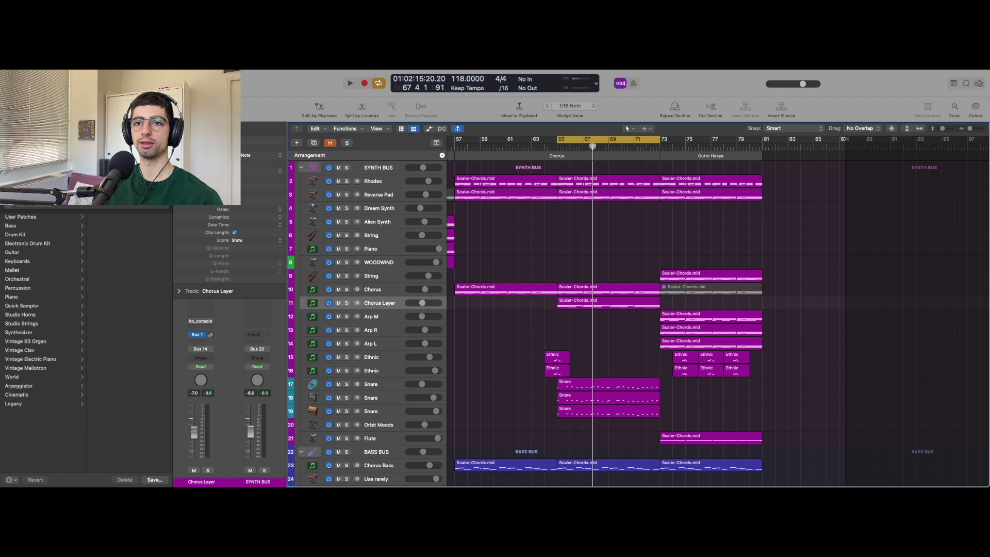
click(591, 306)
key(s)
scroll(591, 318, up, 3)
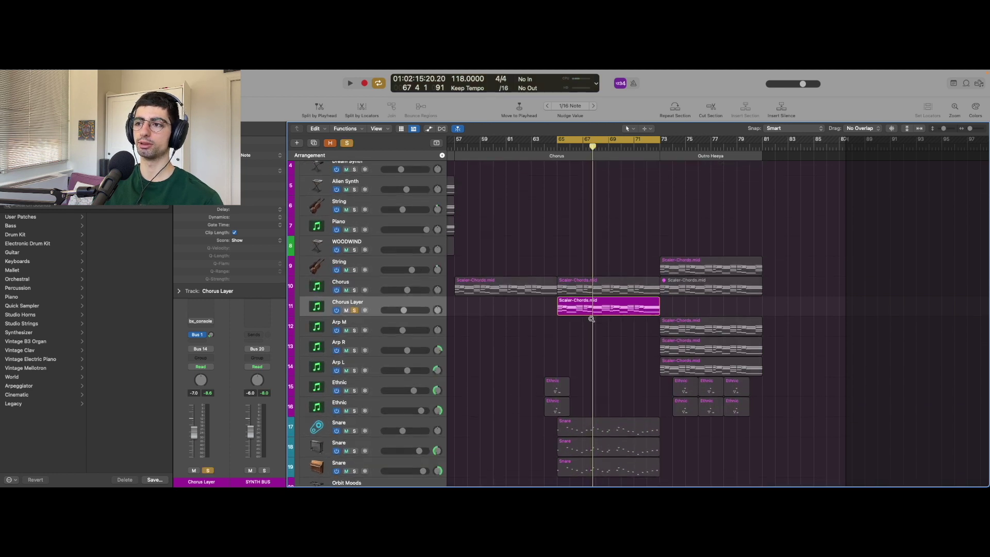
key(shift+space)
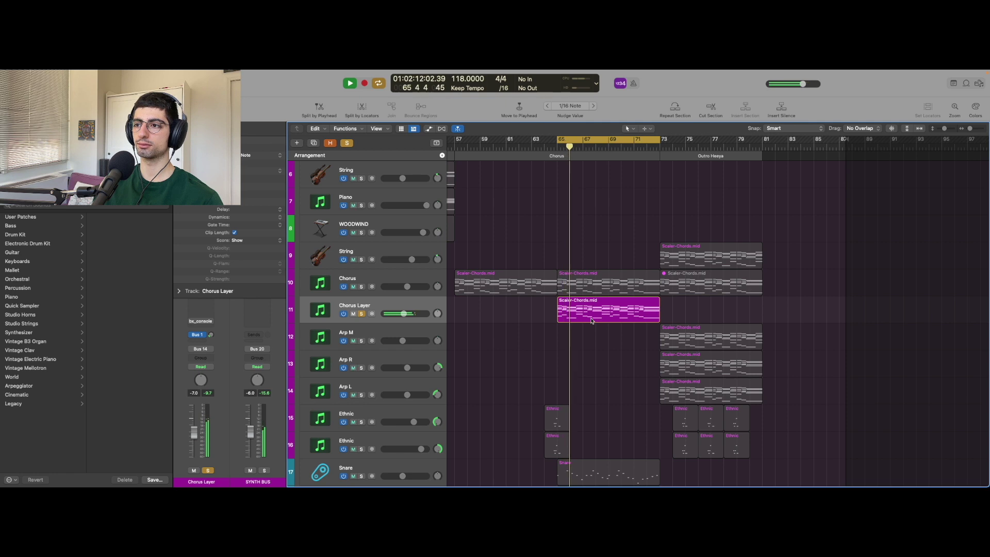
key(space)
- Switch the solo from Chorus Layer to the Chorus track, play it from bar 65 to the bar's end, and clear the solo
scroll(591, 321, down, 2)
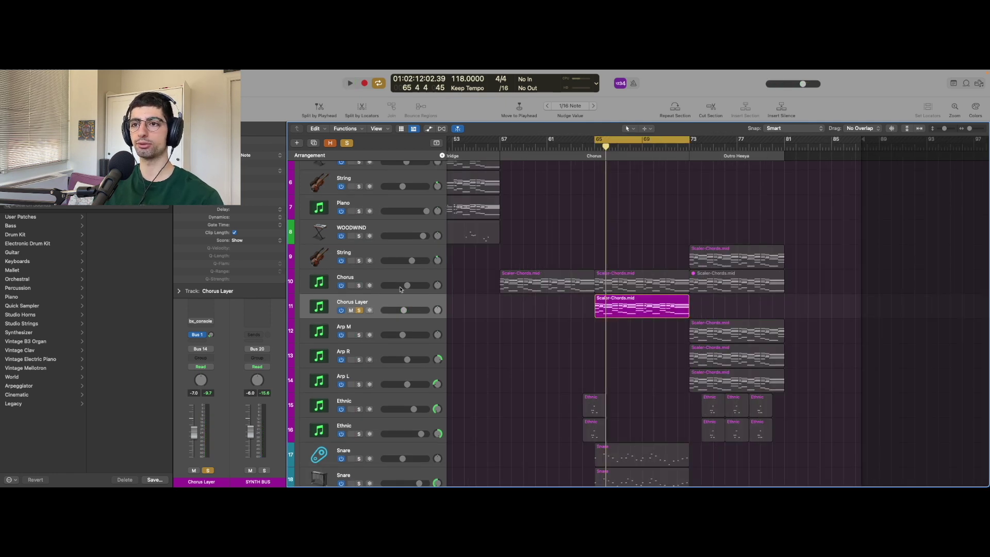
click(359, 285)
click(359, 310)
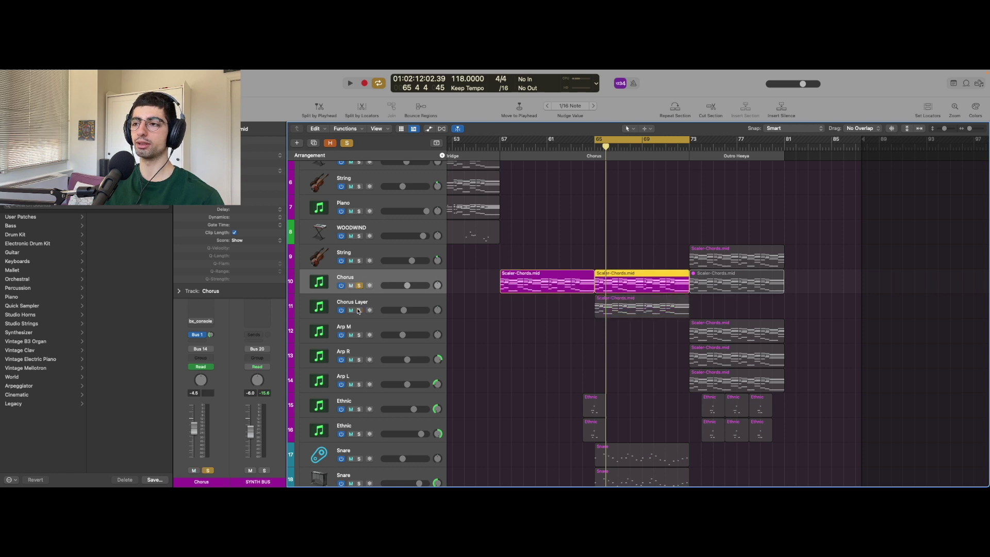
key(space)
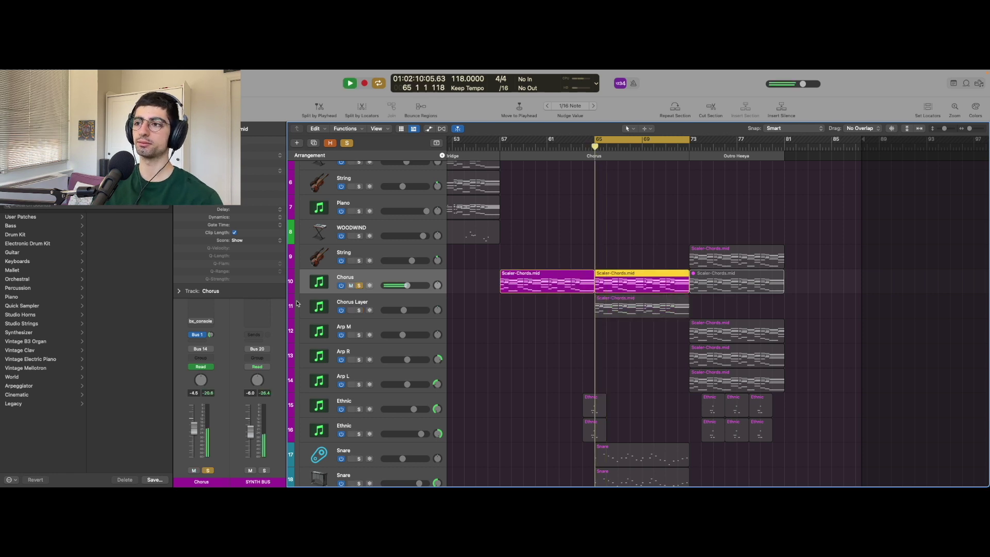
key(space)
key(s)
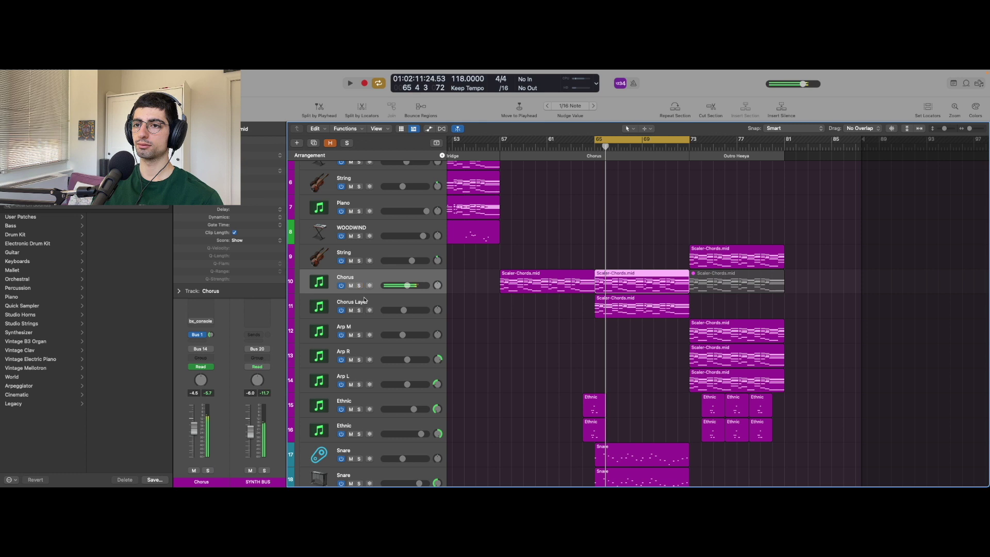
- Solo the Chorus Layer again for comparison with the Chorus track, play it through bar 65, and clear the solo
click(362, 301)
key(s)
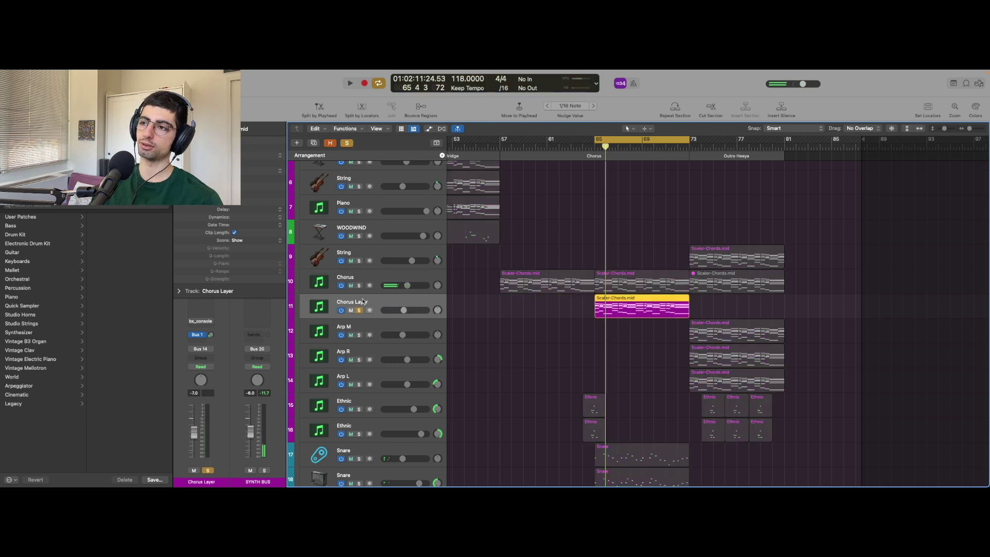
key(space)
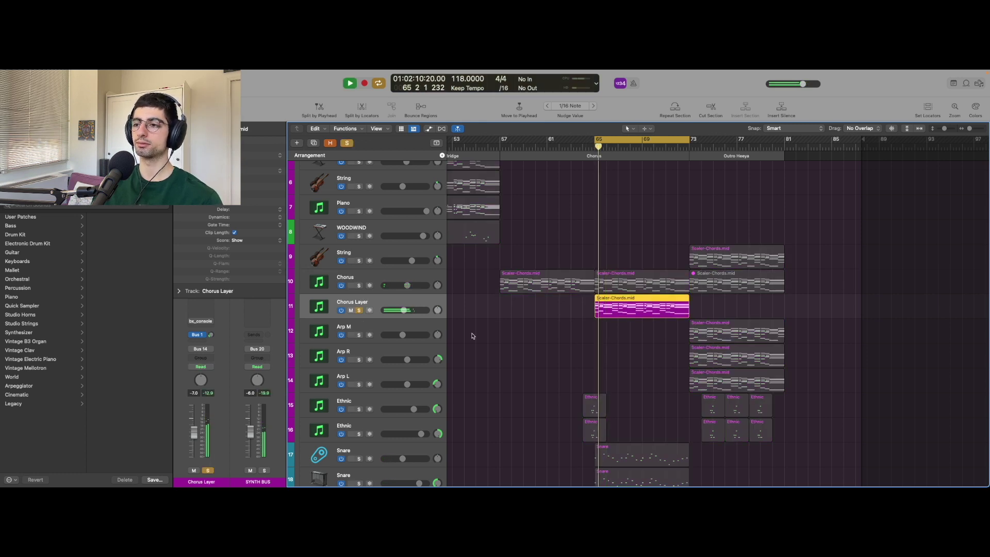
scroll(472, 336, down, 3)
key(space)
key(s)
- Play the three Snare tracks in the synth group soloed from bar 65, unsolo them during playback, and stop early in bar 68
click(662, 427)
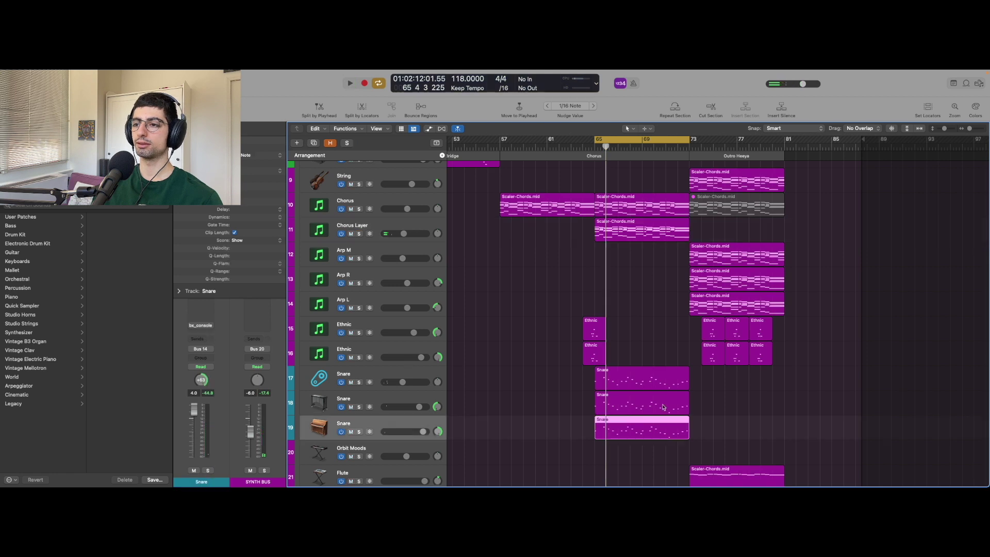
right_click(663, 406)
click(391, 374)
click(390, 374)
shift+click(379, 421)
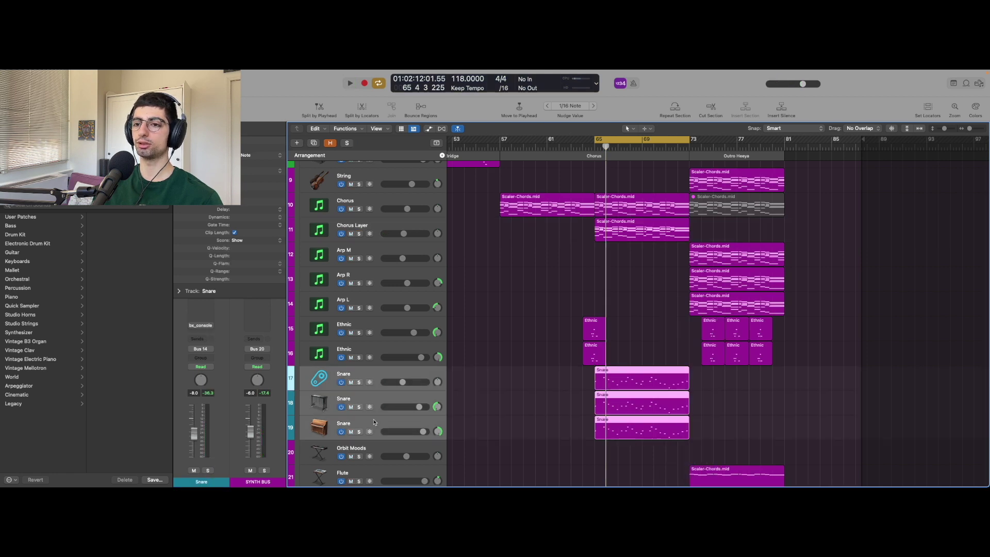
key(super+Right)
key(z)
key(s)
key(space)
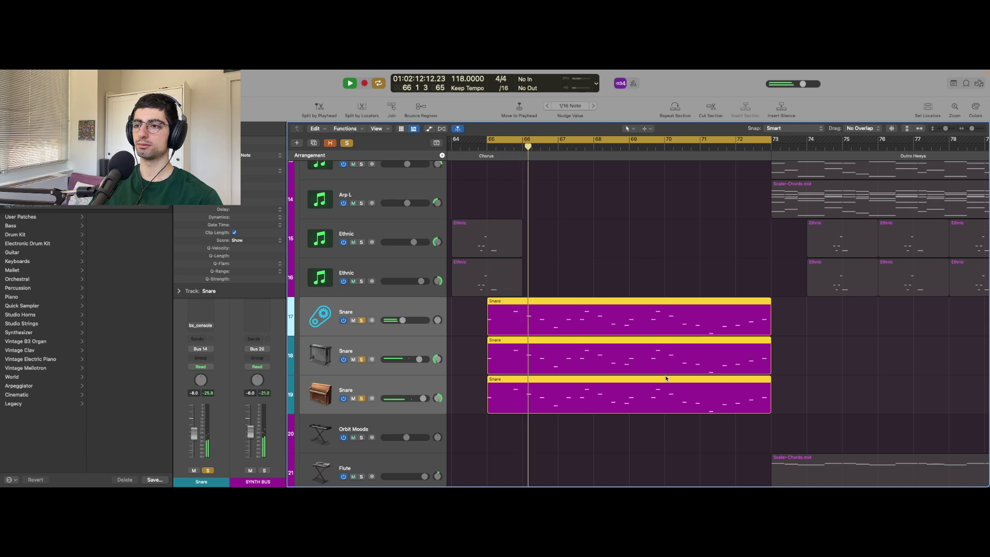
key(s)
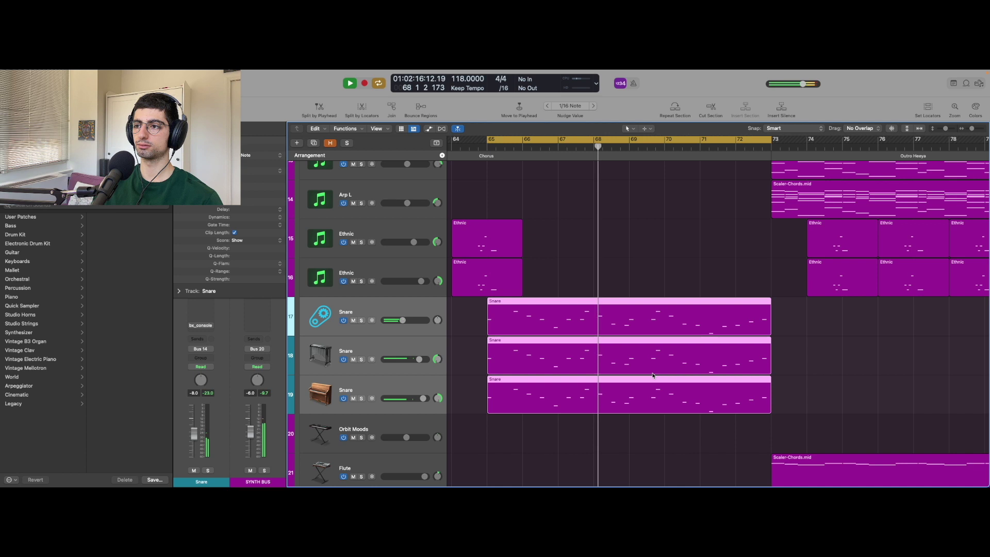
key(space)
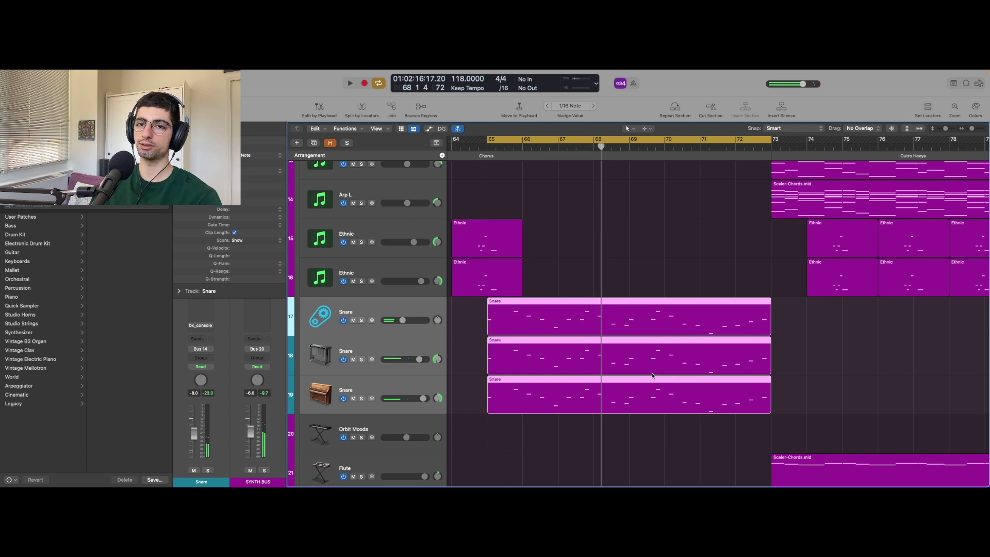
- Move the cycle range to the outro section, bars 73 to 81
scroll(652, 375, down, 5)
scroll(771, 289, down, 5)
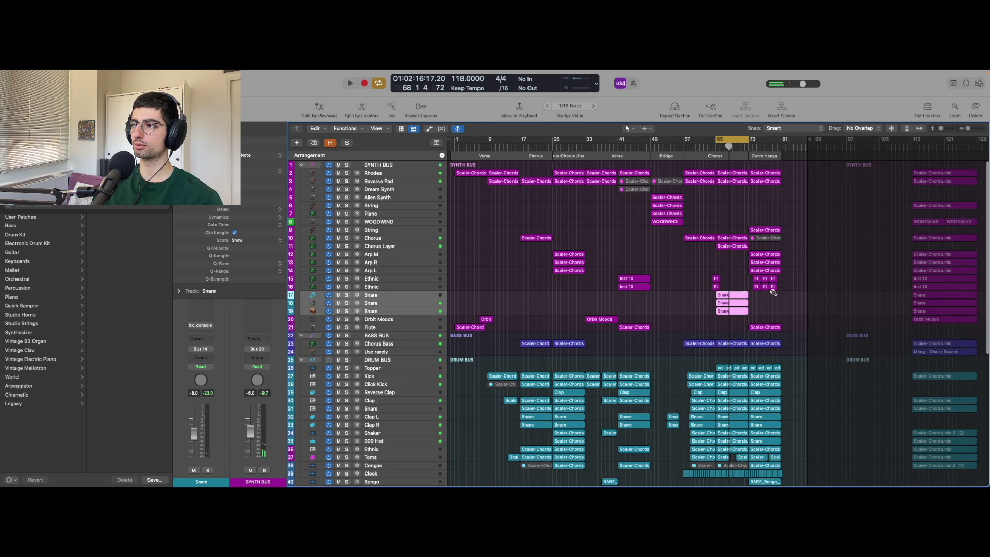
scroll(837, 251, up, 3)
scroll(837, 251, up, 2)
scroll(836, 250, down, 8)
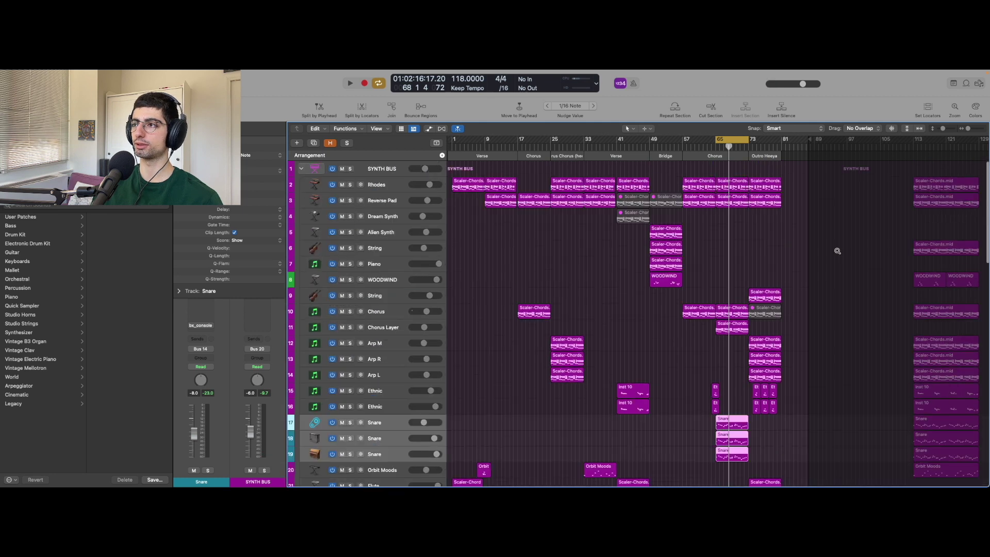
drag(735, 138, 769, 138)
- Play the full mix of the outro from bar 73, stopping near the end of bar 75
scroll(806, 169, up, 2)
scroll(804, 165, up, 3)
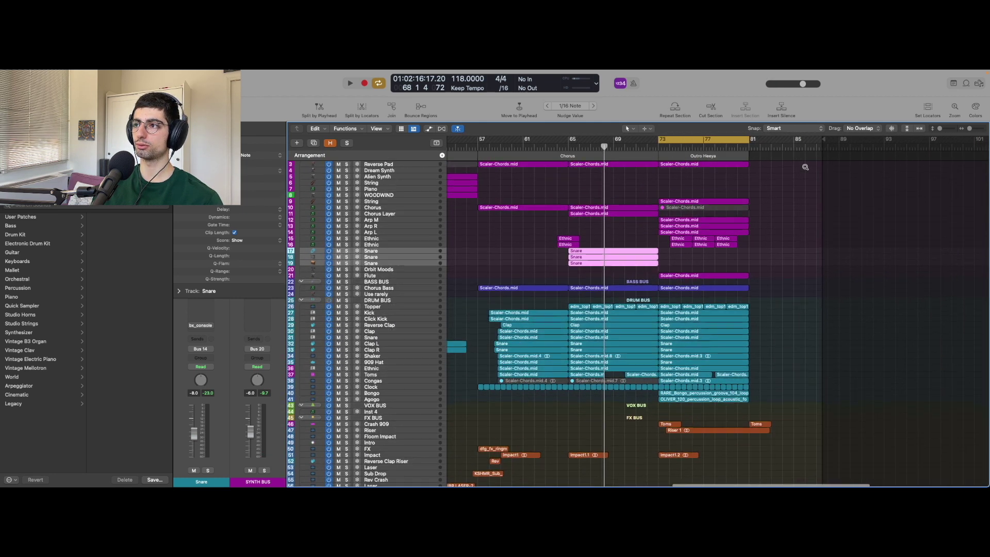
scroll(803, 165, up, 3)
key(space)
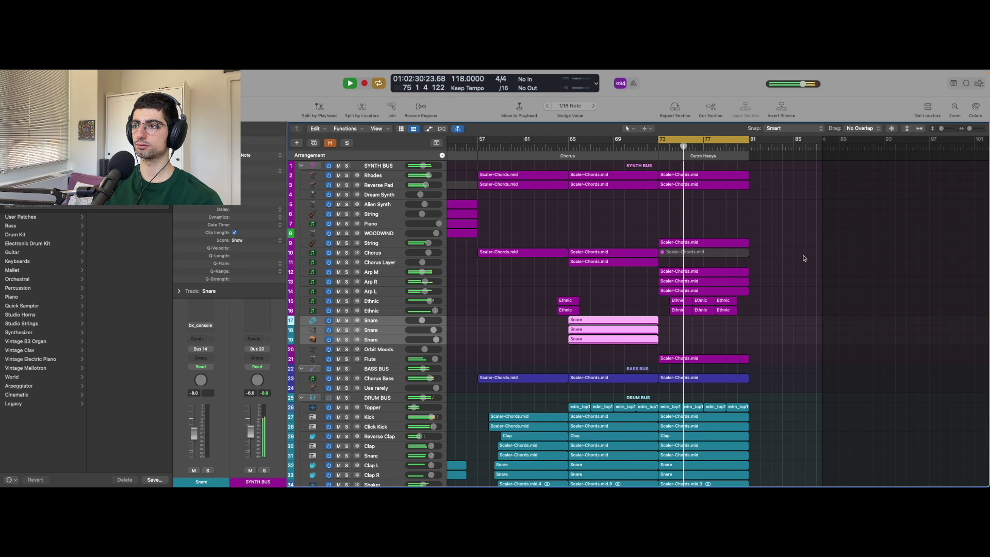
key(space)
- Solo the Agogo percussion loop in the outro, play it from bar 73 to about bar 74 beat 4, and clear the solo
scroll(803, 258, down, 10)
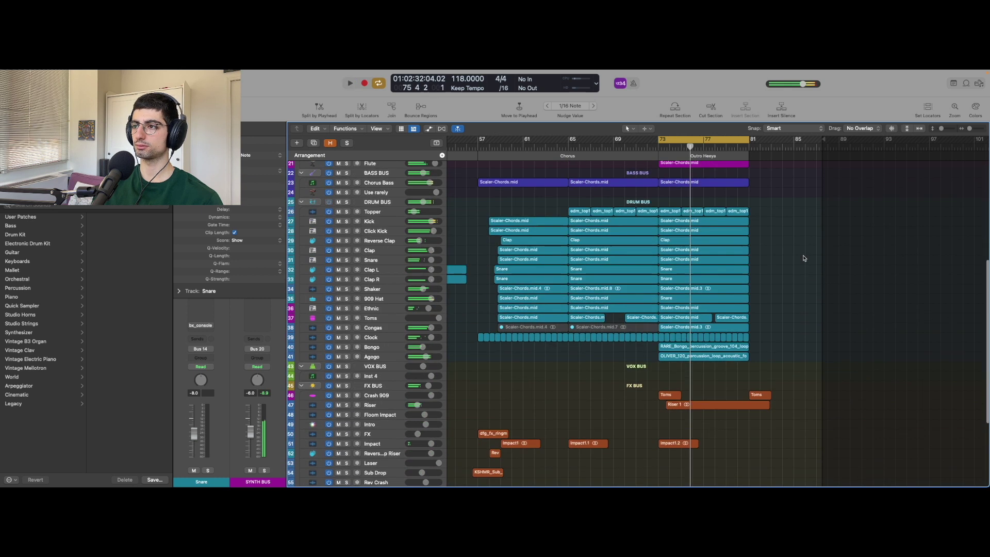
scroll(670, 355, up, 4)
click(670, 355)
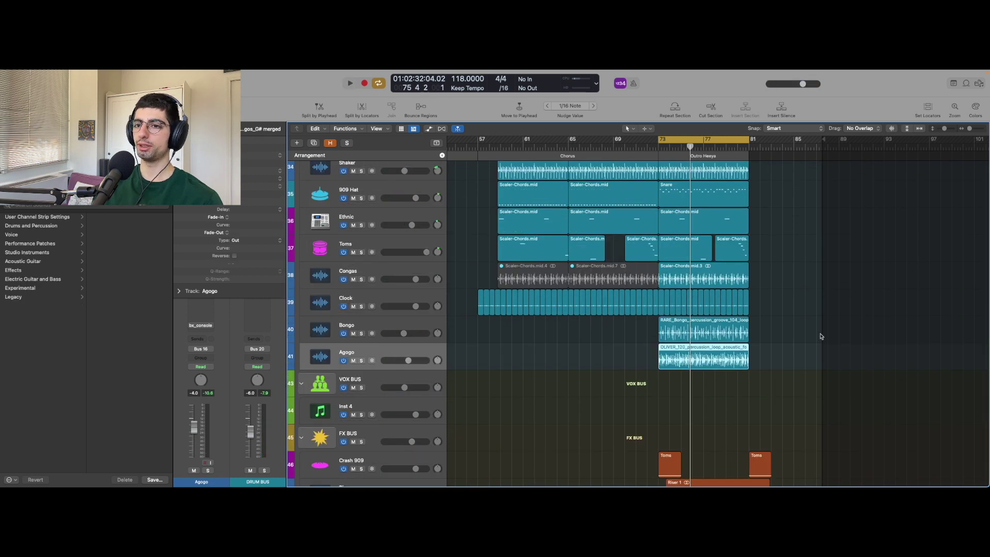
key(s)
key(super+Right)
key(super+Right)
key(super+Right)
key(super+Down)
key(super+Down)
key(super+Down)
key(super+Down)
key(super+Down)
key(space)
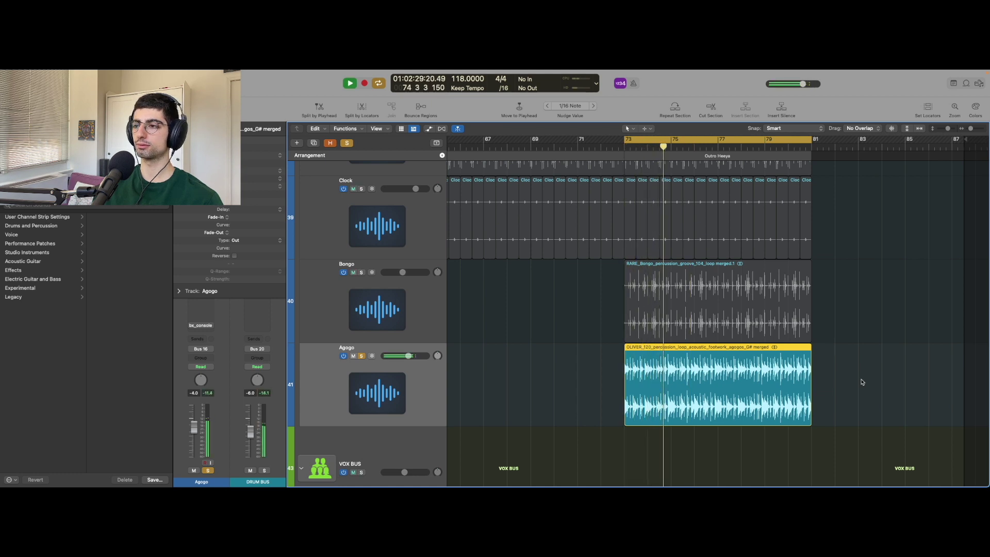
key(space)
key(s)
- Look over the outro's synth tracks and select the String track that plays from bar 73
ctrl+alt+click(861, 380)
ctrl+alt+click(862, 379)
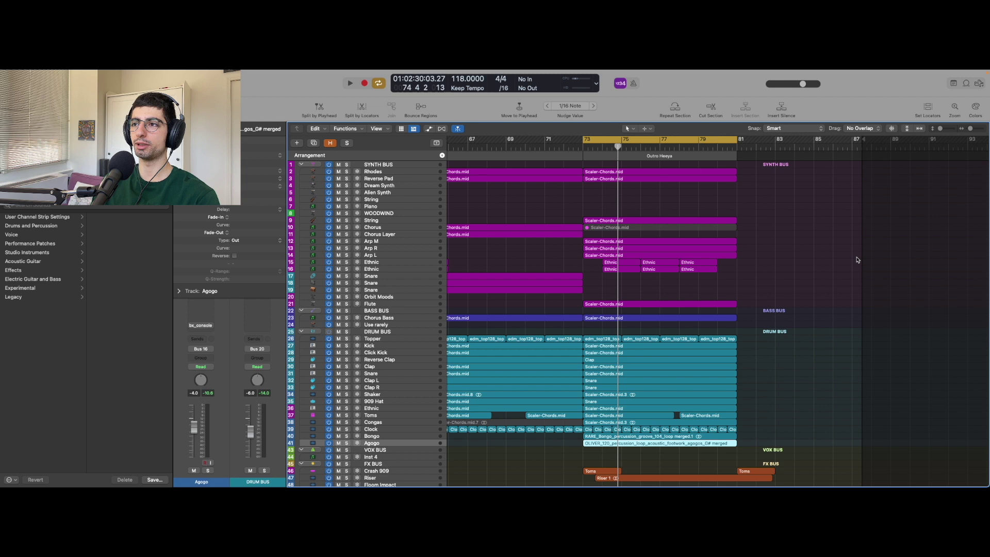
scroll(856, 260, up, 5)
scroll(856, 259, up, 10)
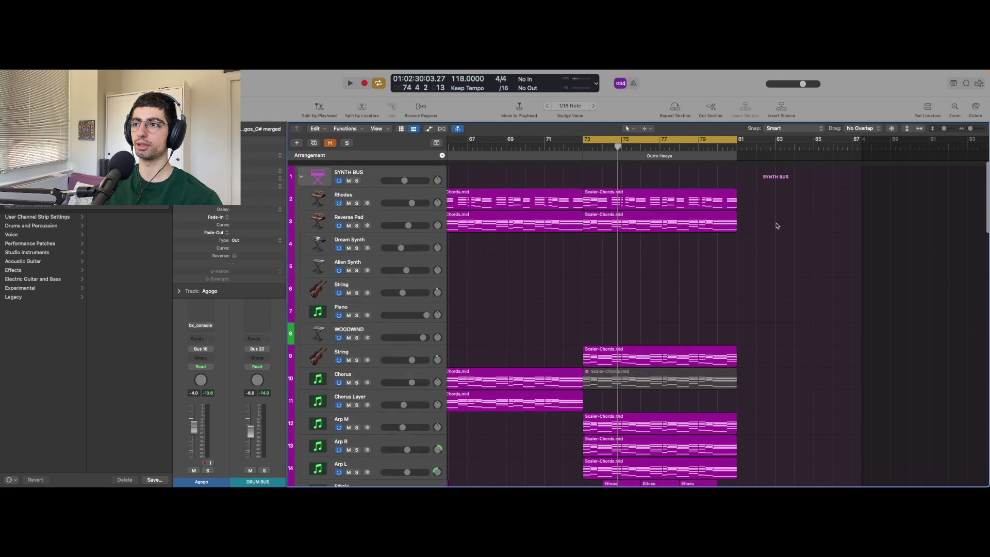
scroll(576, 209, down, 1)
scroll(577, 210, down, 5)
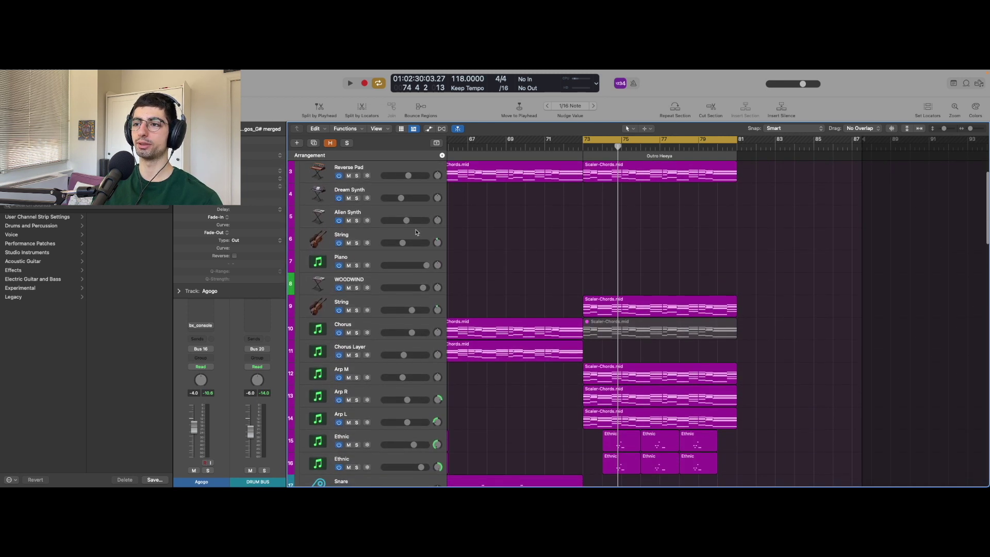
click(368, 261)
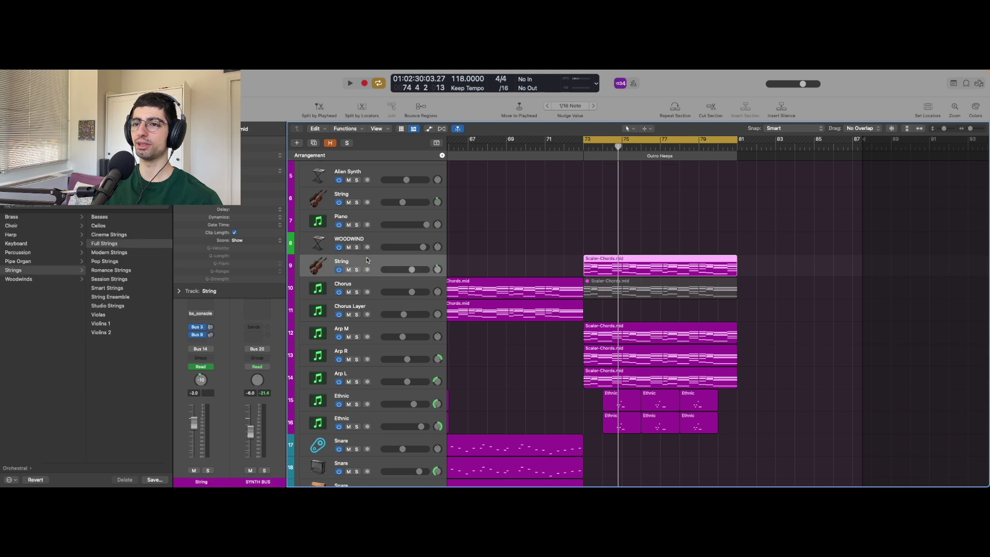
scroll(376, 306, down, 2)
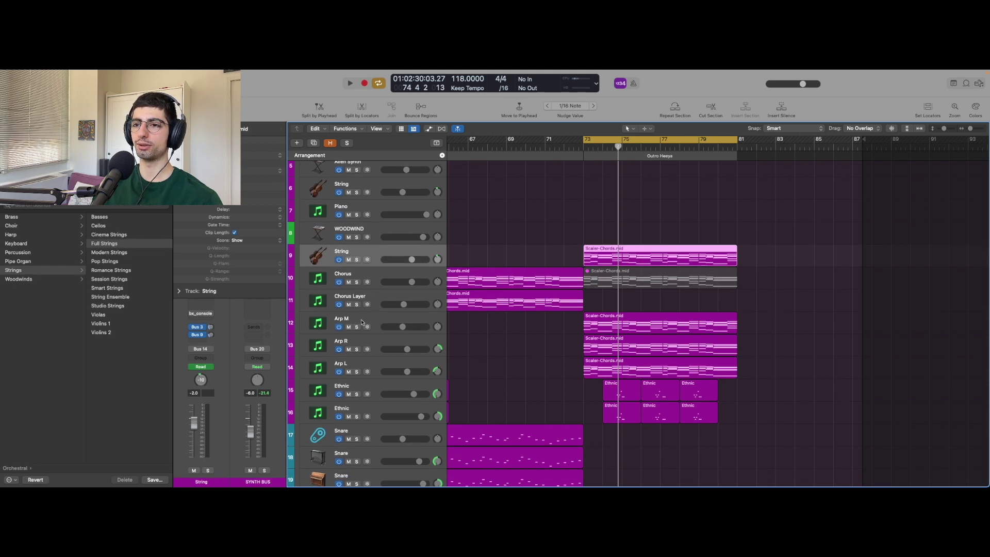
scroll(387, 359, down, 2)
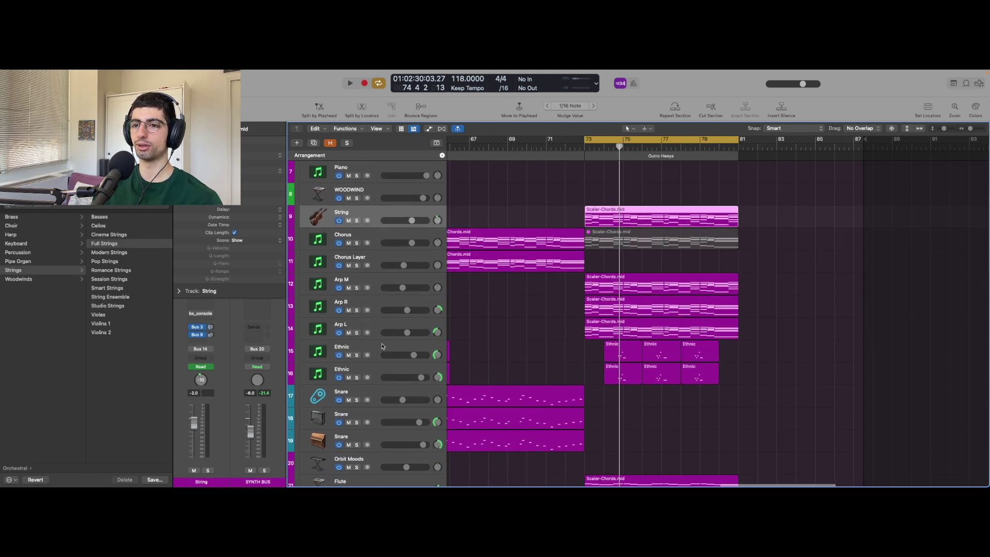
- Select the outro's two Ethnic tracks and then the Flute track, and look over the drum tracks below
click(382, 348)
shift+click(370, 367)
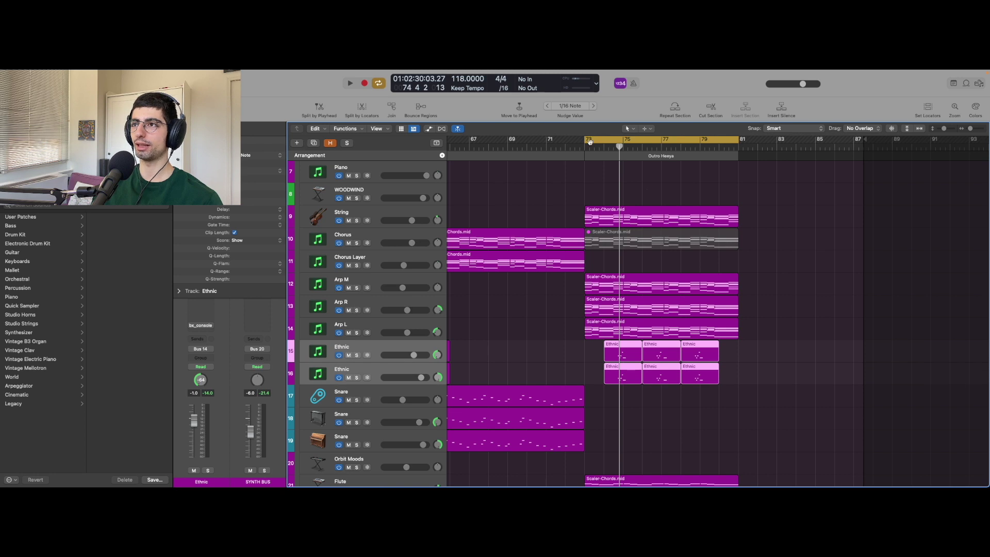
scroll(506, 274, down, 5)
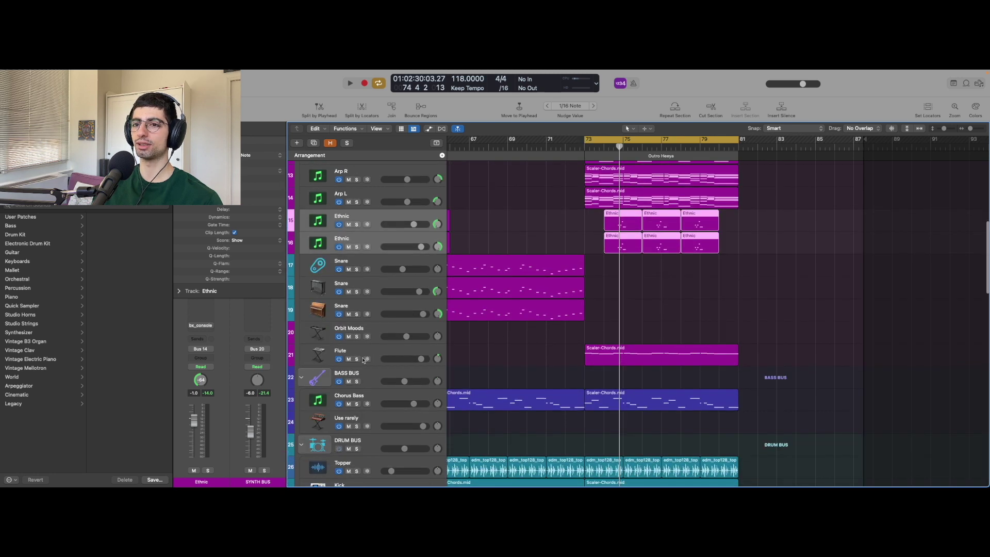
click(364, 350)
scroll(379, 224, down, 12)
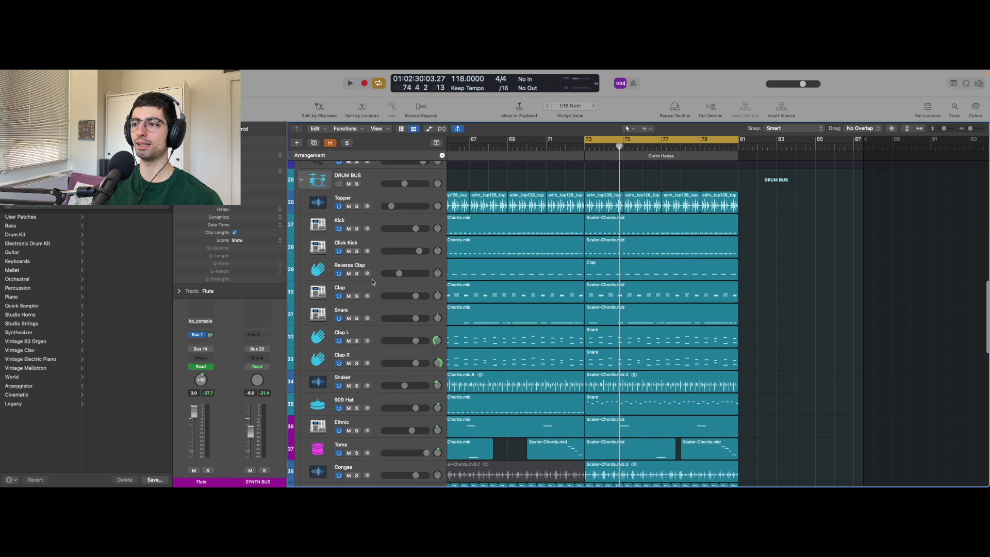
- Look over the remaining drum and percussion tracks and the arrangement of all tracks from the second verse through the outro
scroll(379, 223, down, 4)
key(super+Left)
key(super+Left)
key(super+Left)
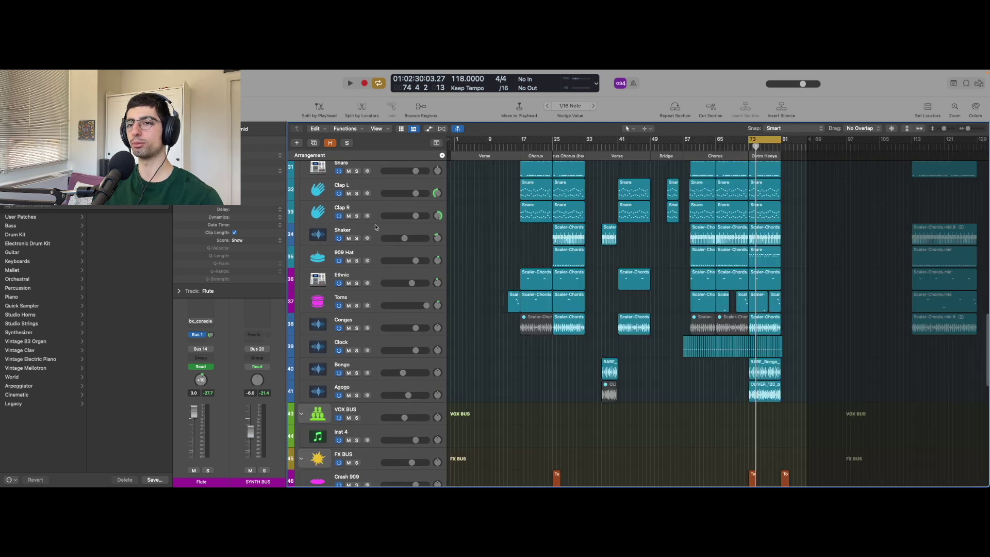
scroll(593, 232, up, 5)
key(super+Up)
key(super+Up)
key(super+Up)
key(super+Up)
key(super+Right)
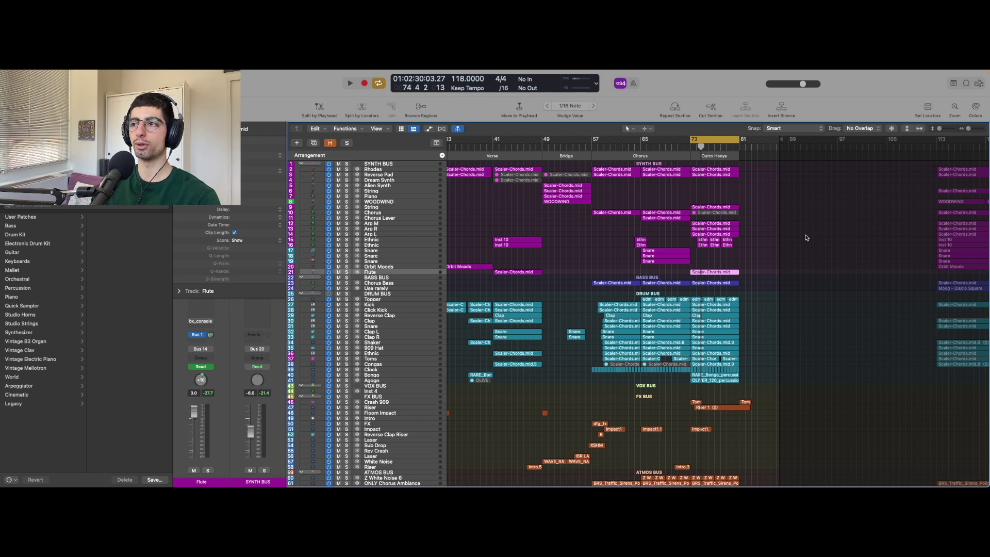
scroll(805, 235, up, 5)
scroll(805, 236, up, 3)
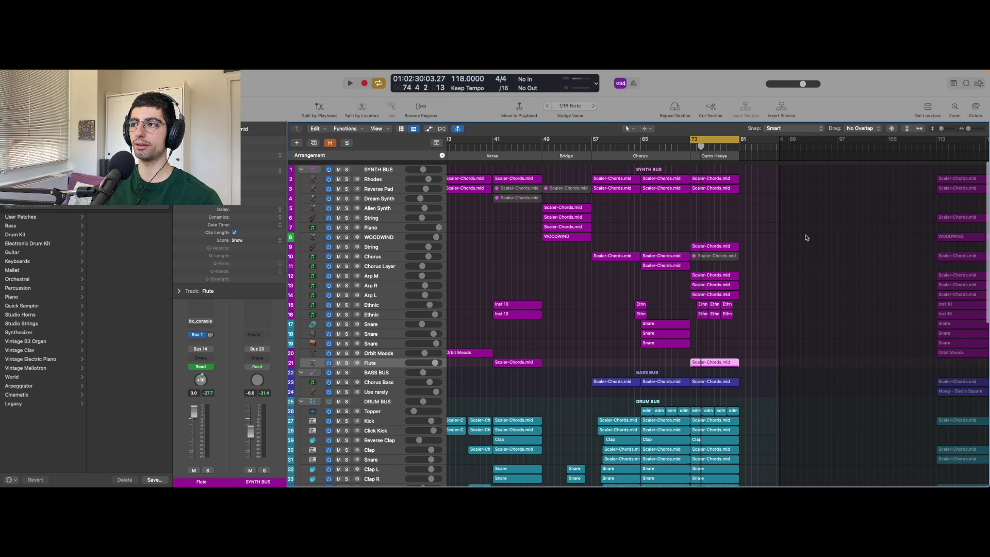
- Clear the region selection, examine the outro's synth and drum layers from bar 73, and select the SYNTH BUS track
click(768, 260)
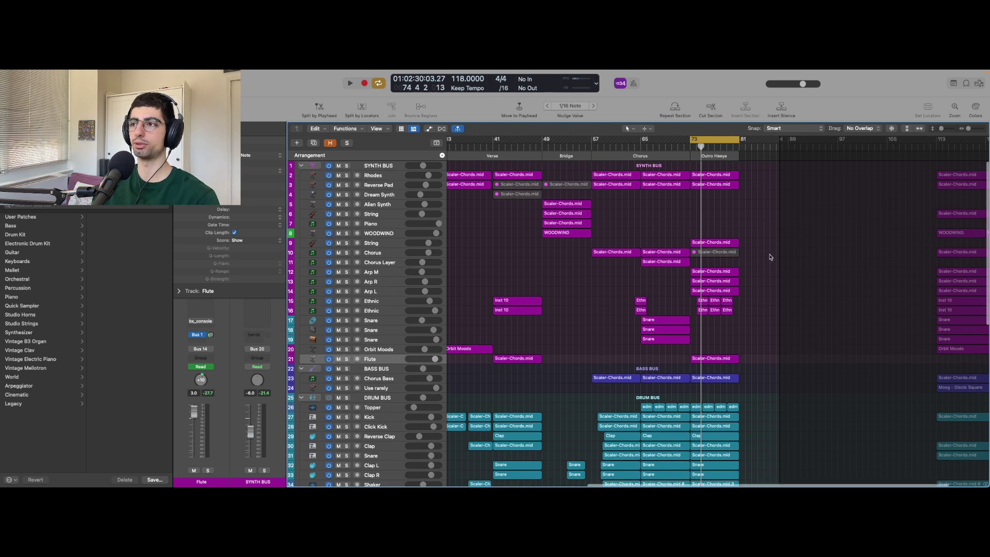
scroll(771, 256, up, 5)
scroll(771, 256, right, 3)
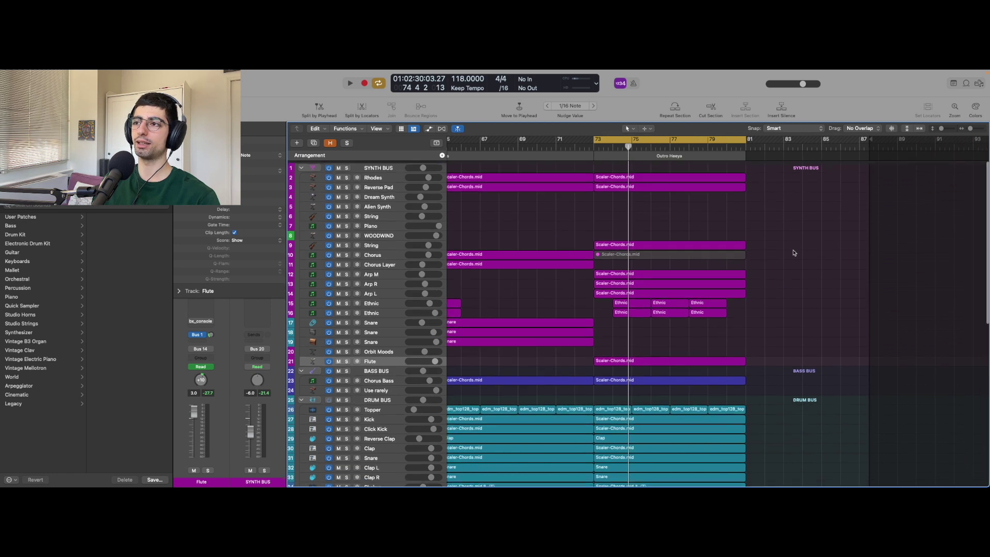
scroll(809, 251, down, 1)
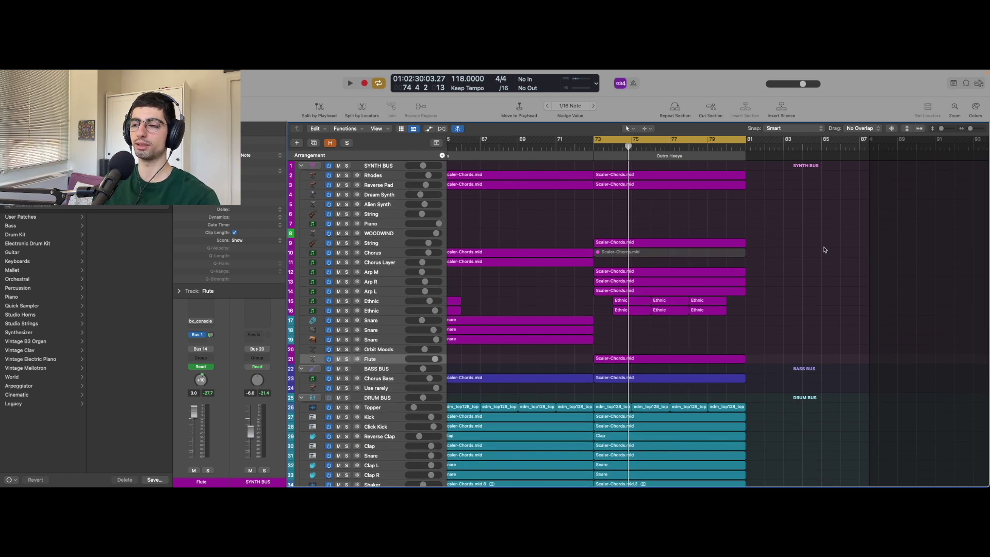
click(868, 239)
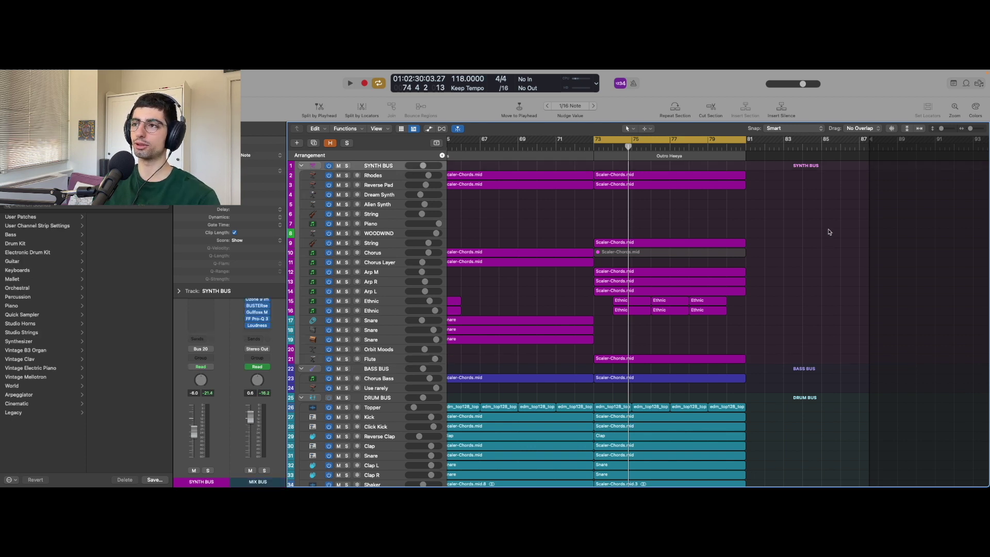
- Move the cycle start to just before bar 77, play the outro's ending from there with cycling turned off, and stop at bar 82
drag(594, 144, 668, 149)
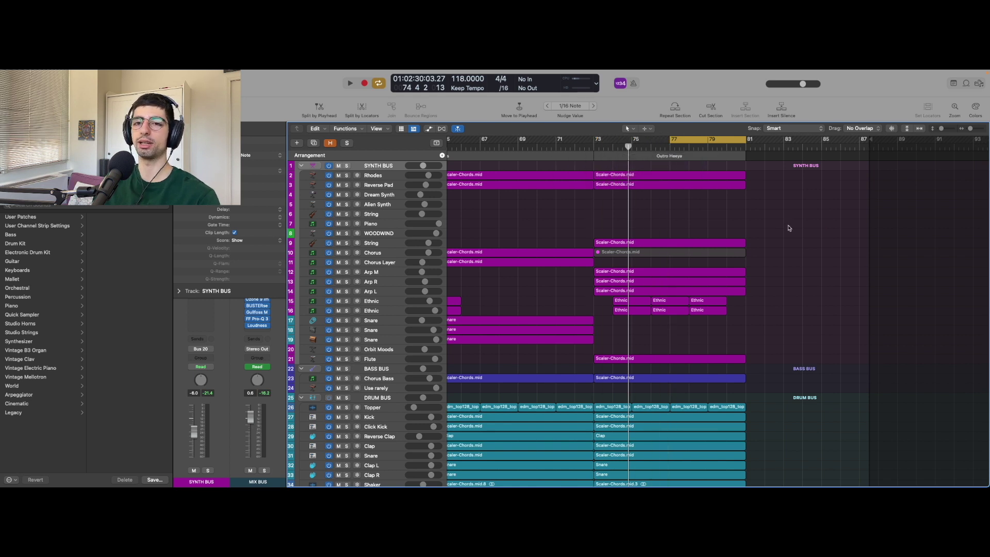
key(space)
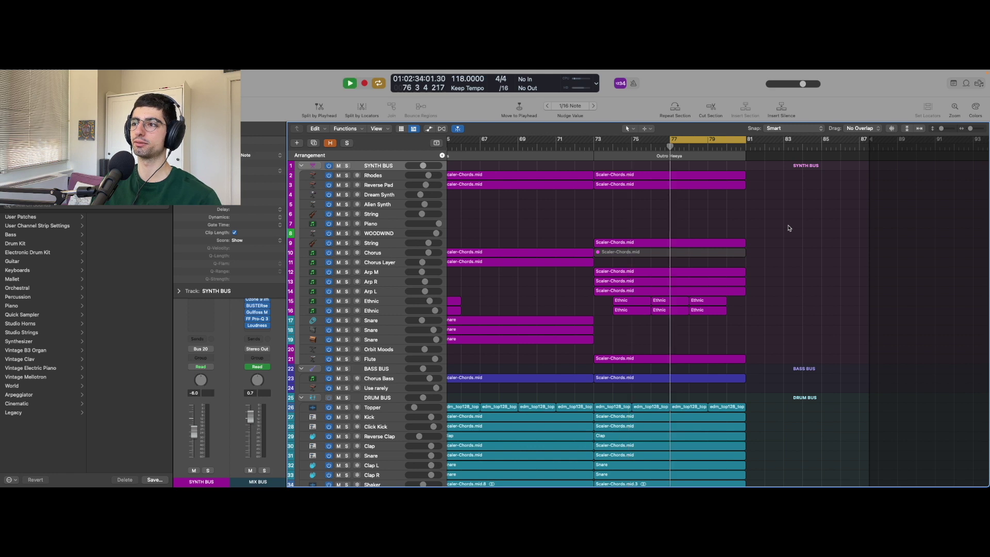
key(c)
scroll(821, 223, down, 1)
scroll(821, 223, down, 5)
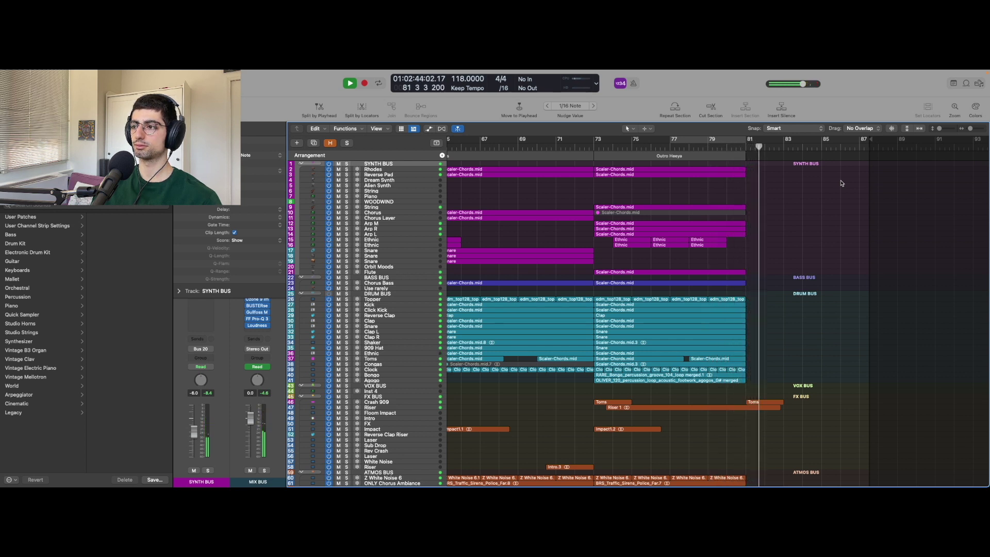
key(space)
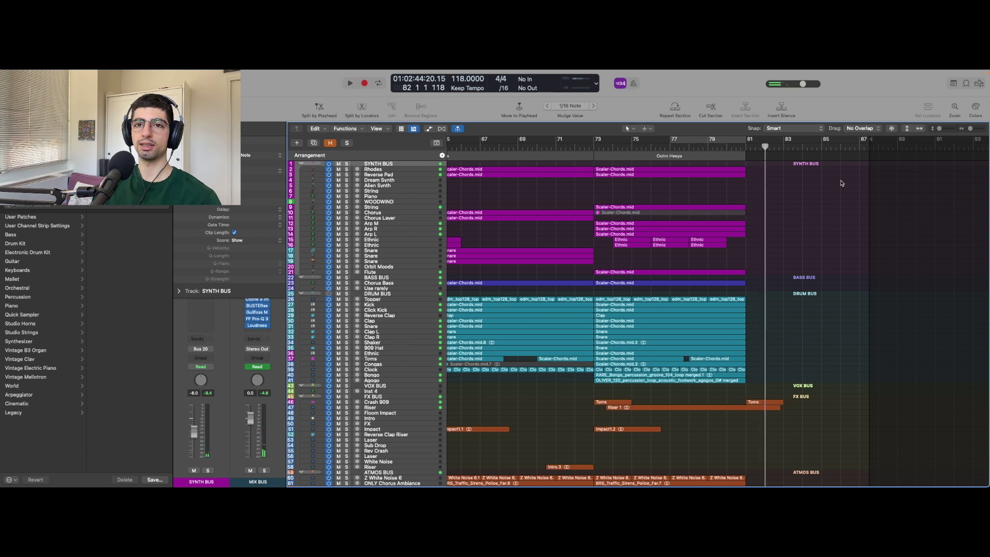